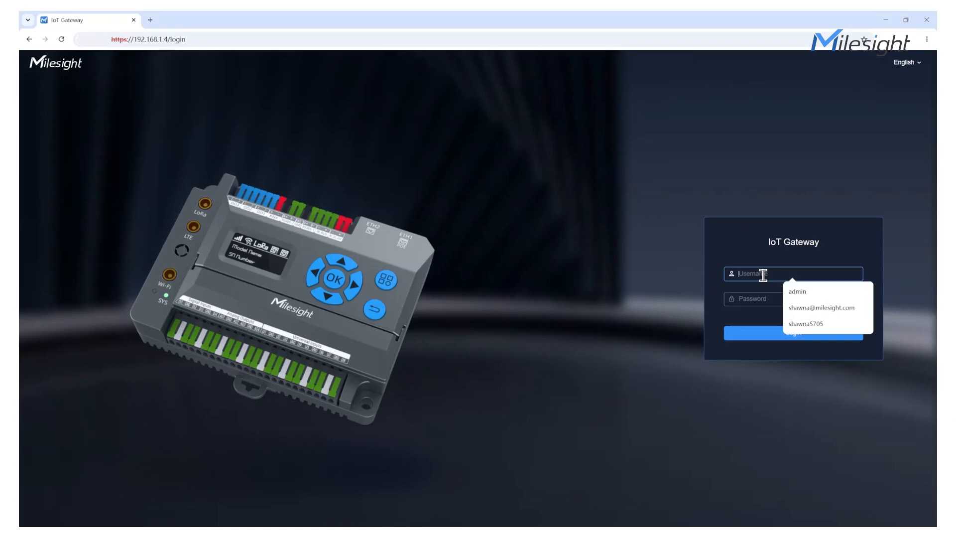
Sign in to the gateway and open the Data Acquisition device list under Data Service
text(p)
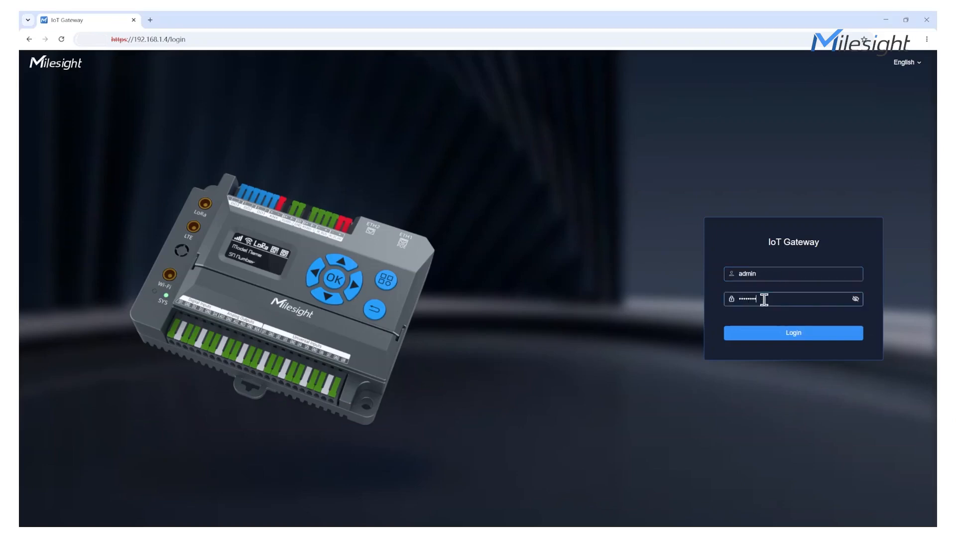
key(Return)
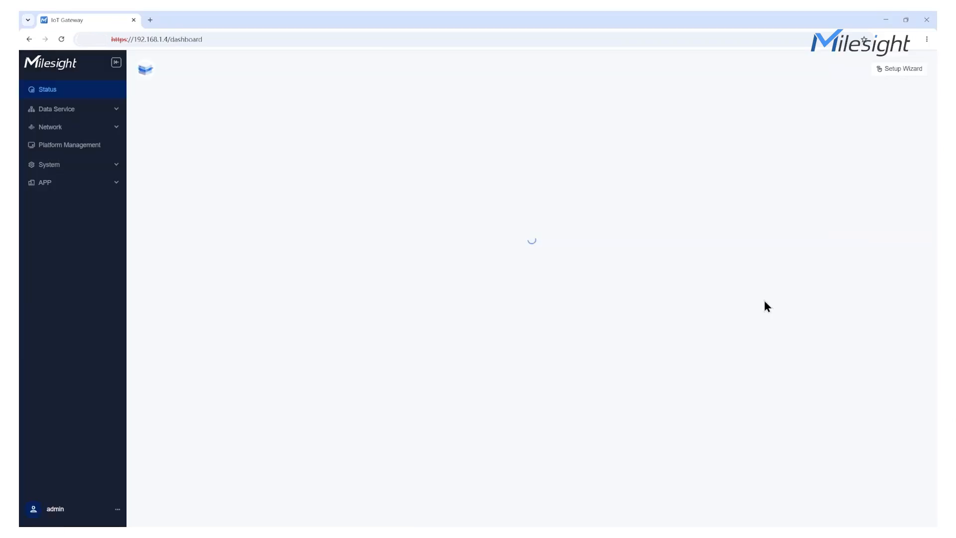
click(73, 110)
click(73, 128)
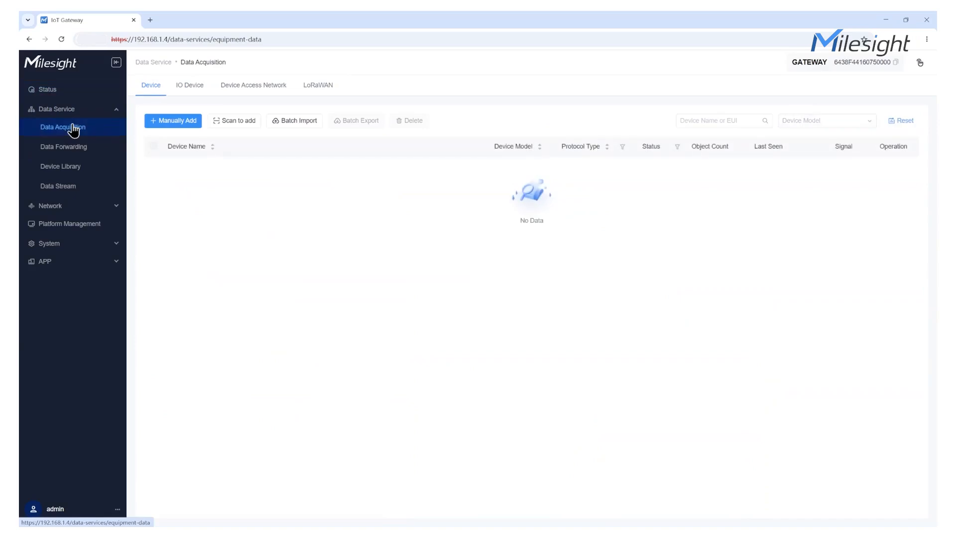
Visit Data Forwarding, Device Library and Data Stream, then return to the Device Library
click(71, 148)
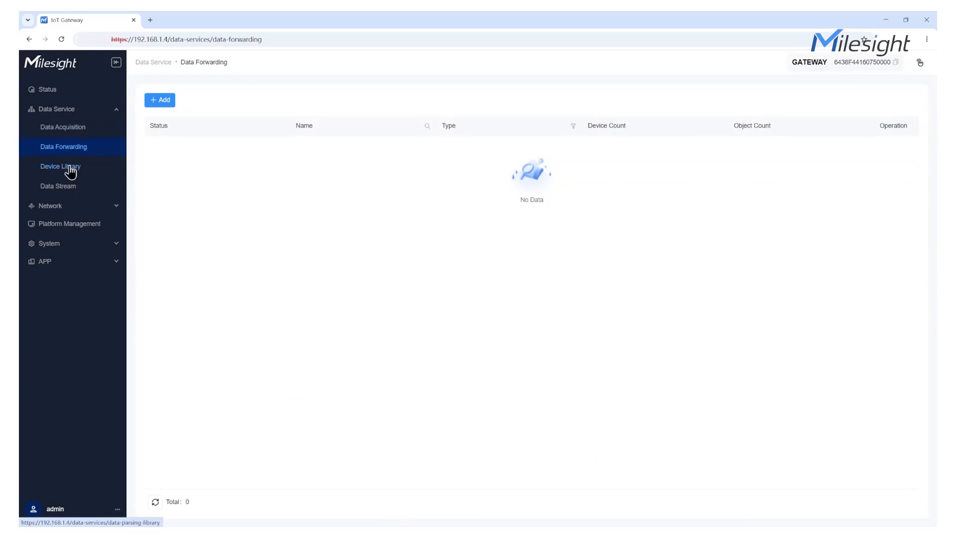
click(70, 171)
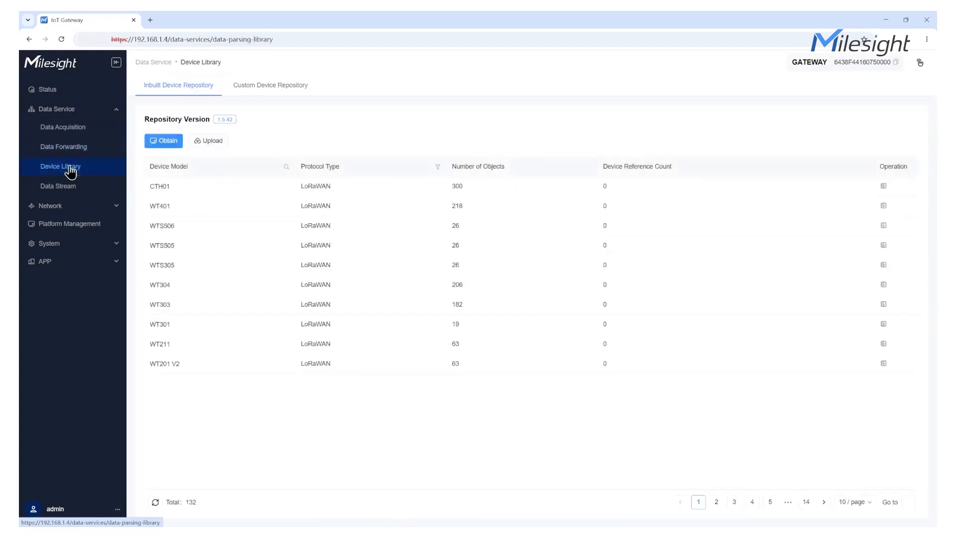
click(73, 191)
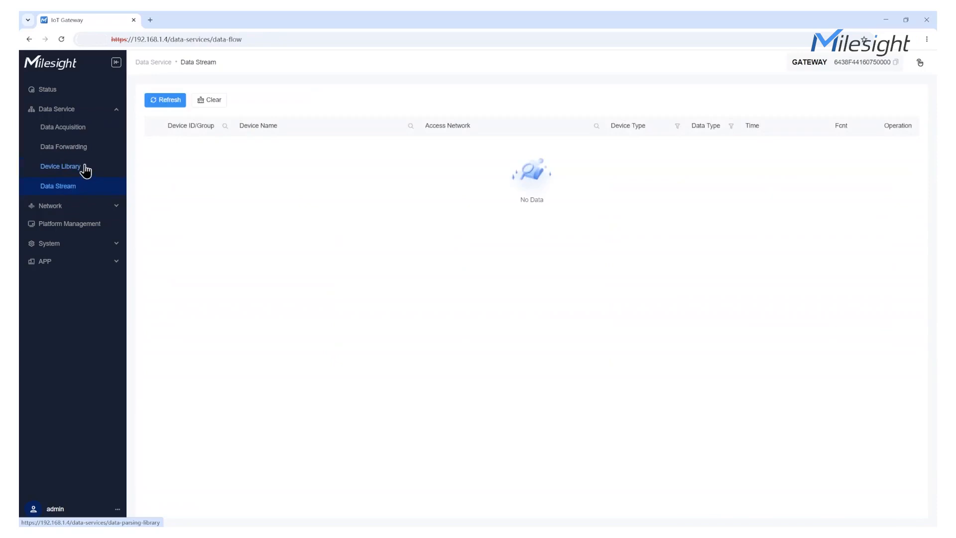
click(86, 171)
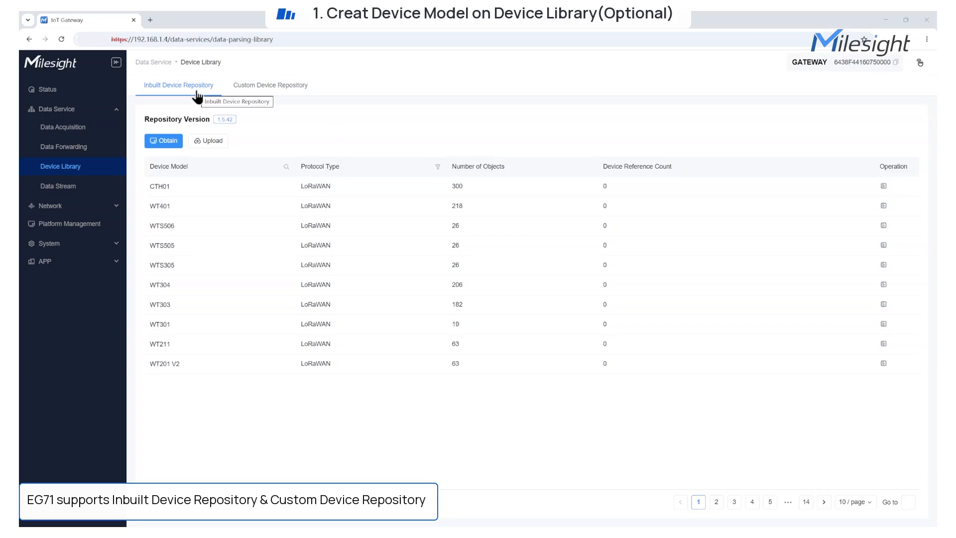
Compare the Custom and Inbuilt repositories and page through the inbuilt model list
click(275, 88)
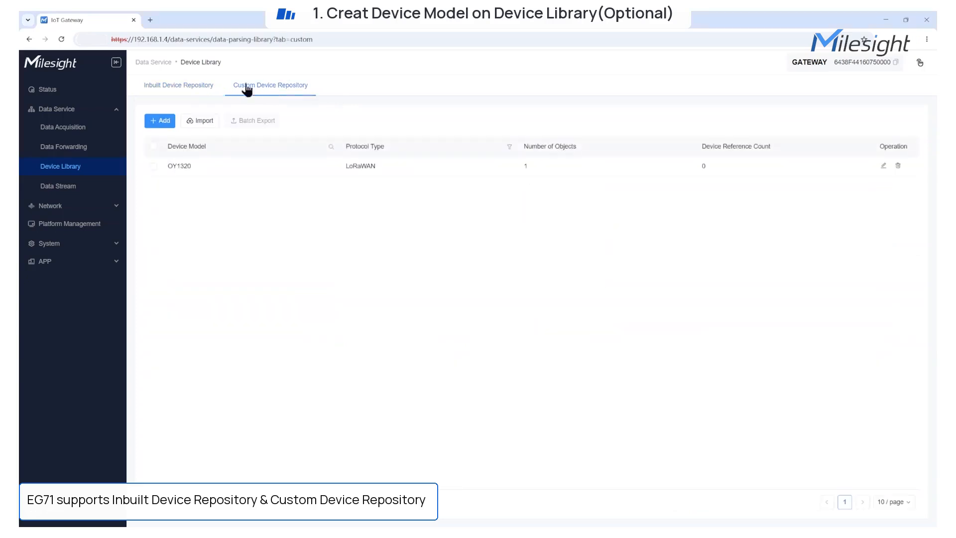
click(194, 87)
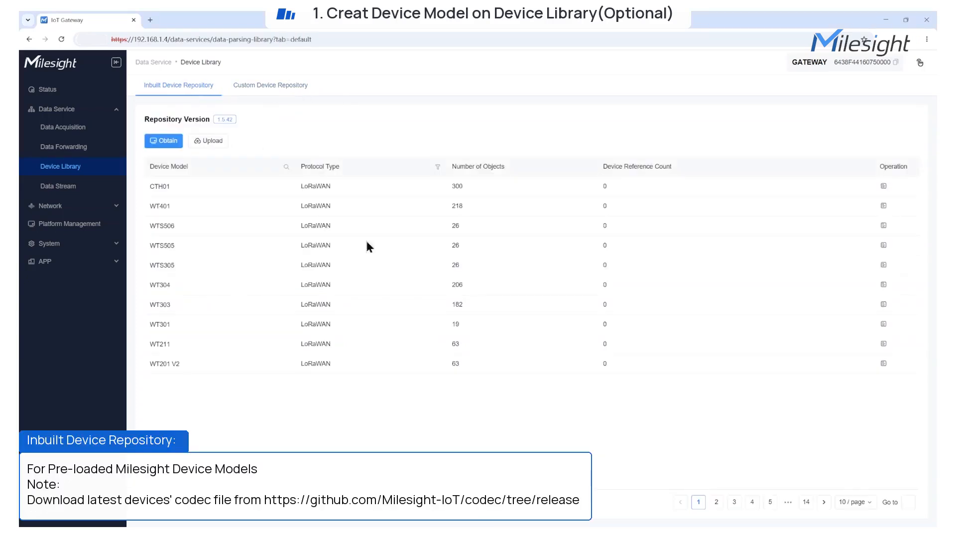
click(823, 502)
click(806, 502)
click(699, 501)
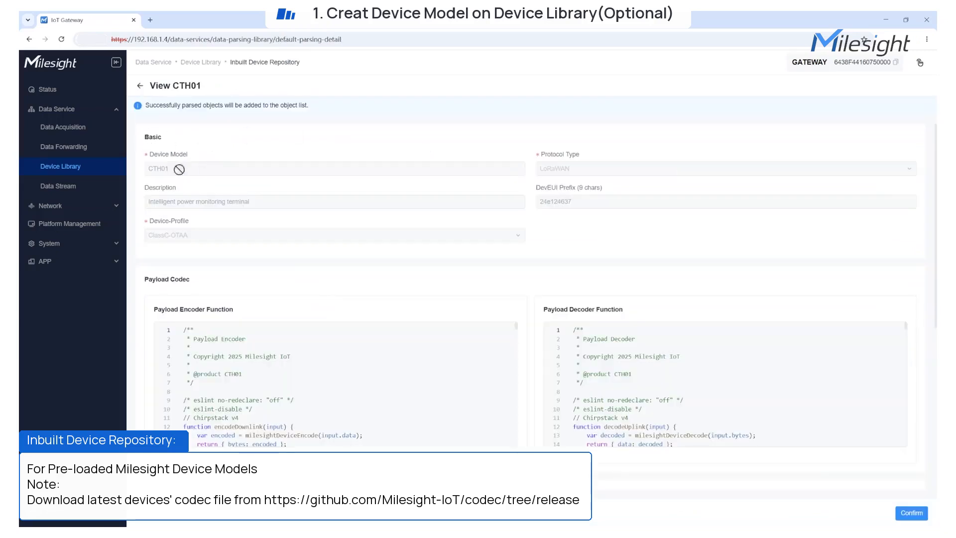
Review the CTH01 model's codec and objects, then obtain the latest inbuilt repository
scroll(213, 283, down, 1)
scroll(214, 282, down, 1)
scroll(576, 298, down, 3)
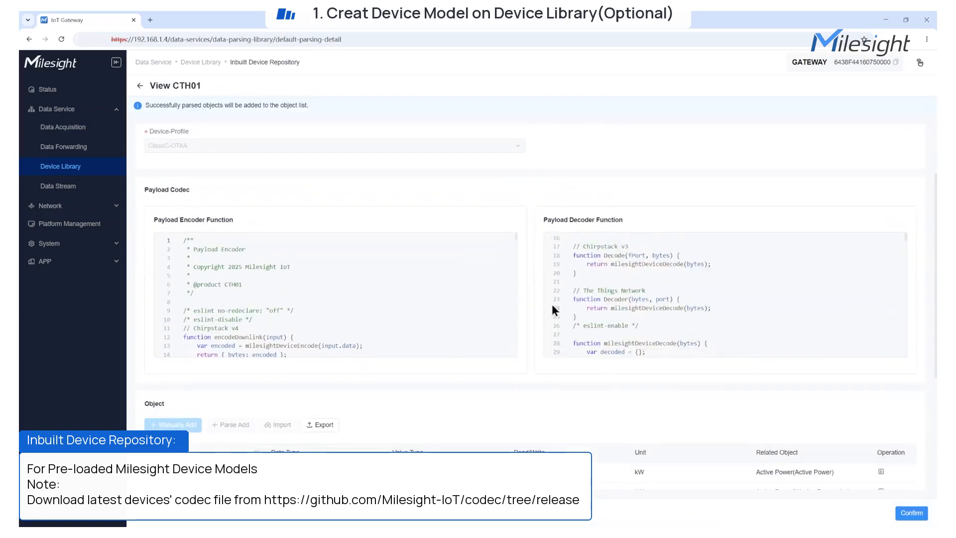
scroll(449, 390, down, 2)
scroll(349, 364, down, 1)
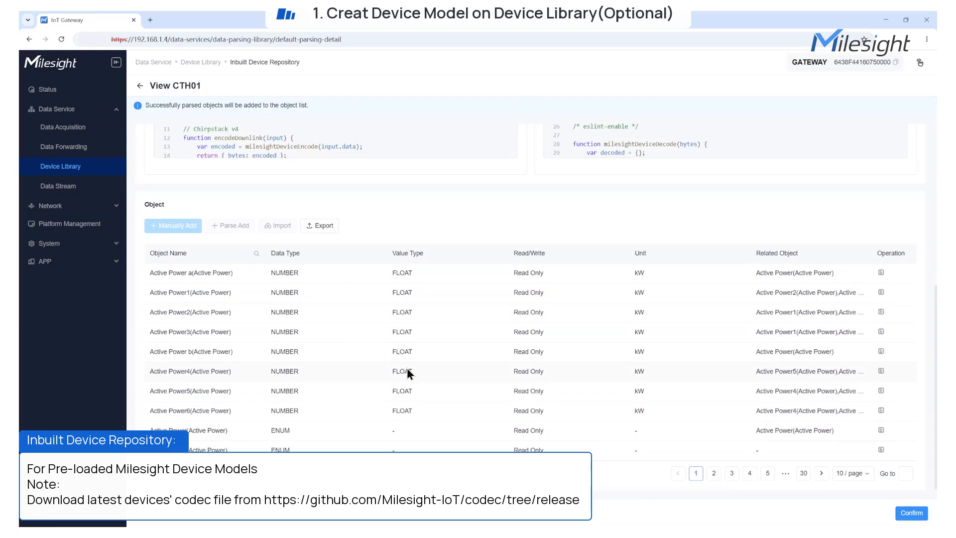
scroll(394, 365, up, 5)
click(140, 86)
click(164, 141)
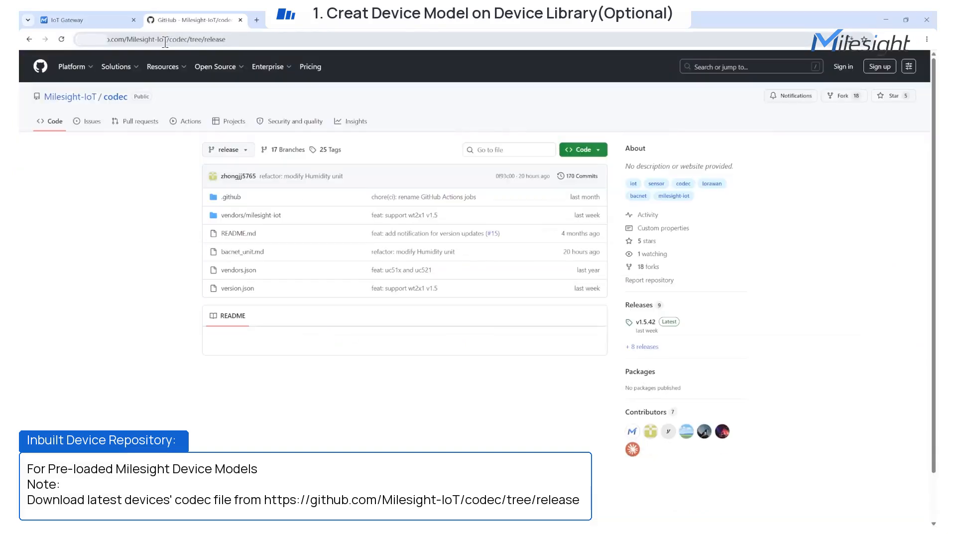
Switch back to the IoT Gateway browser tab showing the Device Library
click(79, 20)
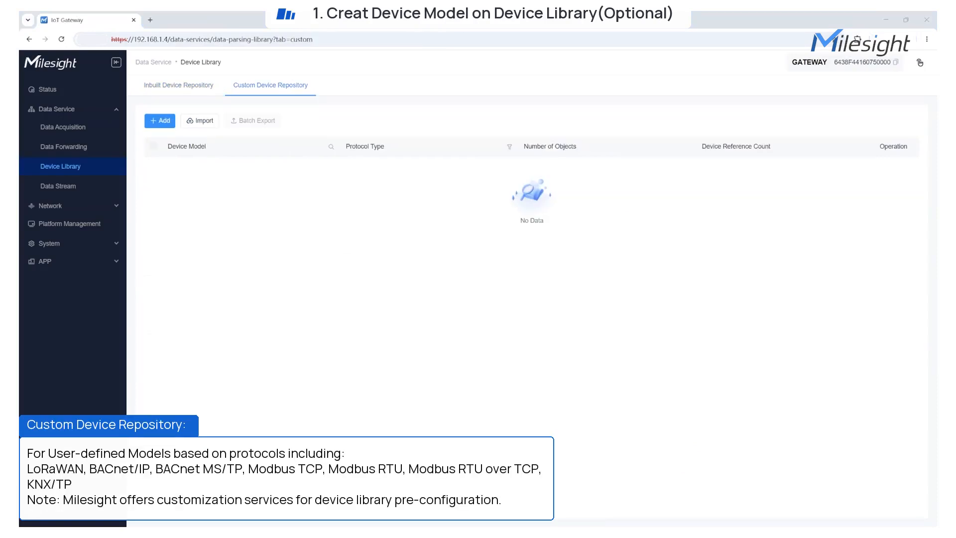
Start a new custom device model and list its available protocol types
click(181, 86)
click(248, 86)
click(162, 120)
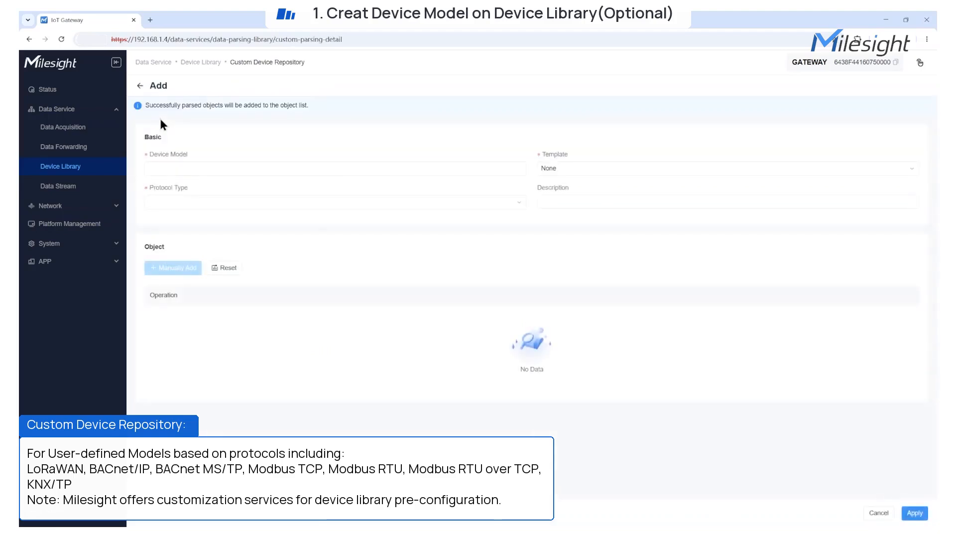
click(276, 203)
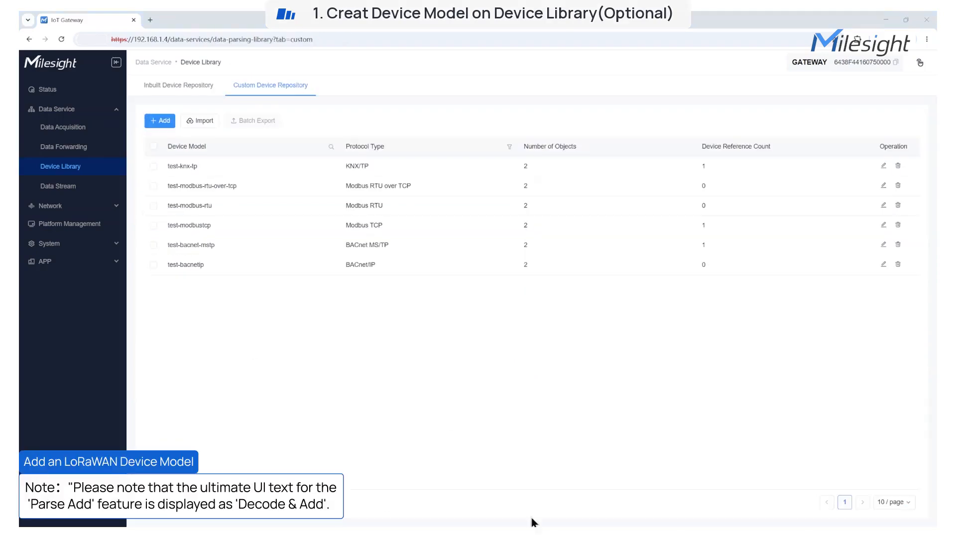
Start a custom model named LoRaWAN-Test based on the WT401 template
click(160, 121)
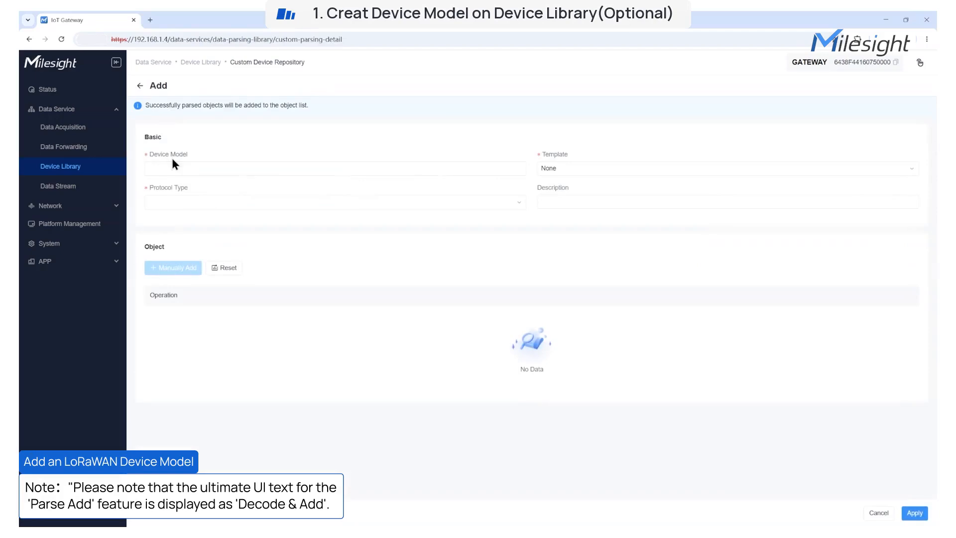
click(172, 165)
text(The)
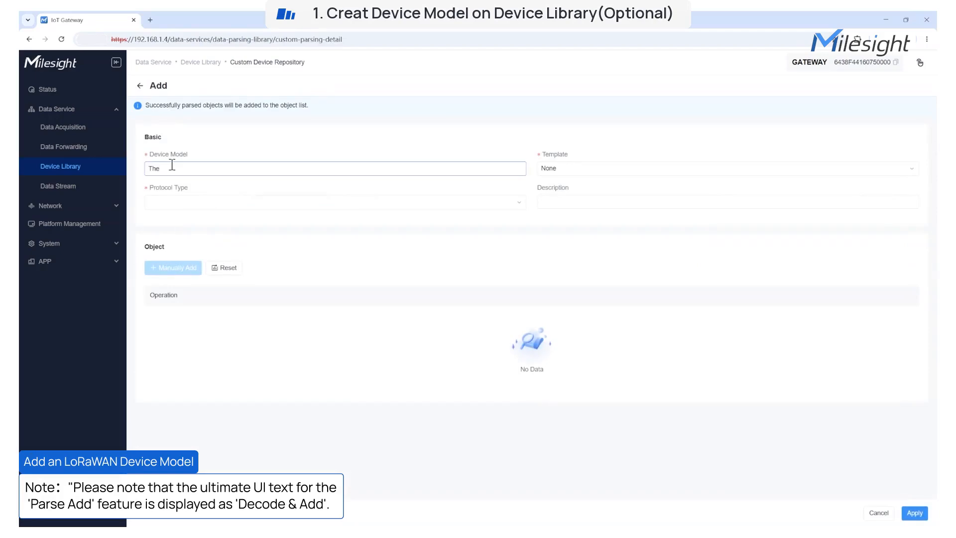
key(BackSpace)
key(BackSpace)
text(LoRaWAN)
click(585, 168)
click(560, 208)
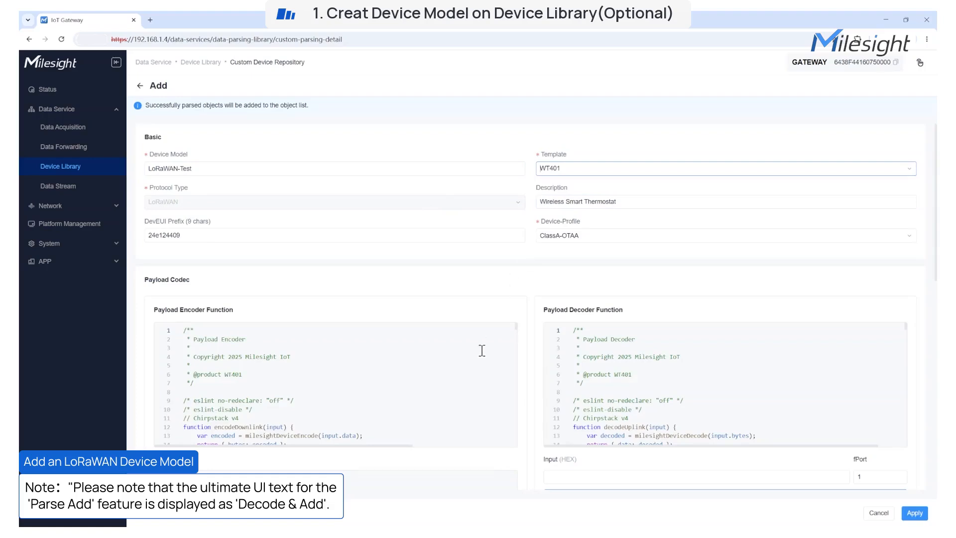
Enable BACnet and Modbus forwarding on the Battery object
scroll(482, 350, down, 3)
scroll(647, 388, down, 3)
scroll(535, 441, down, 3)
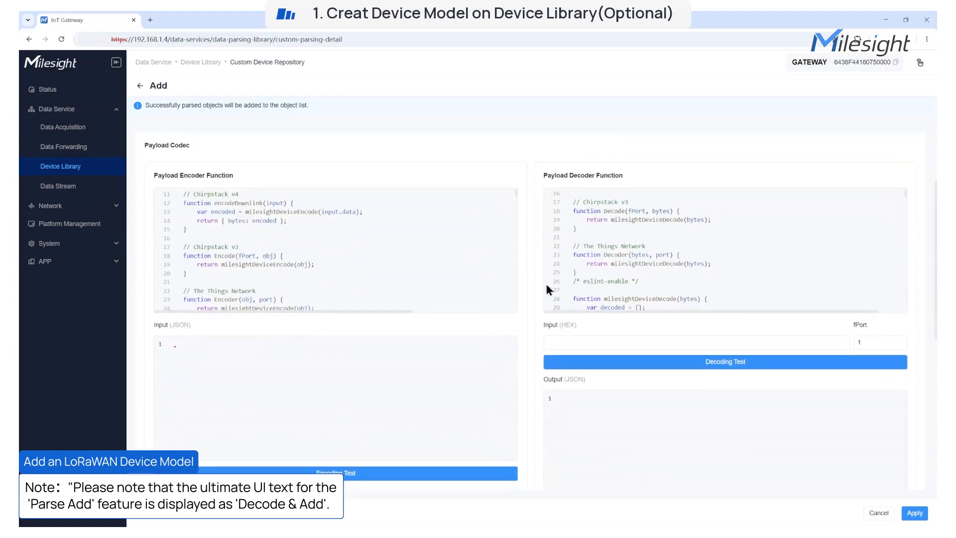
scroll(530, 358, down, 10)
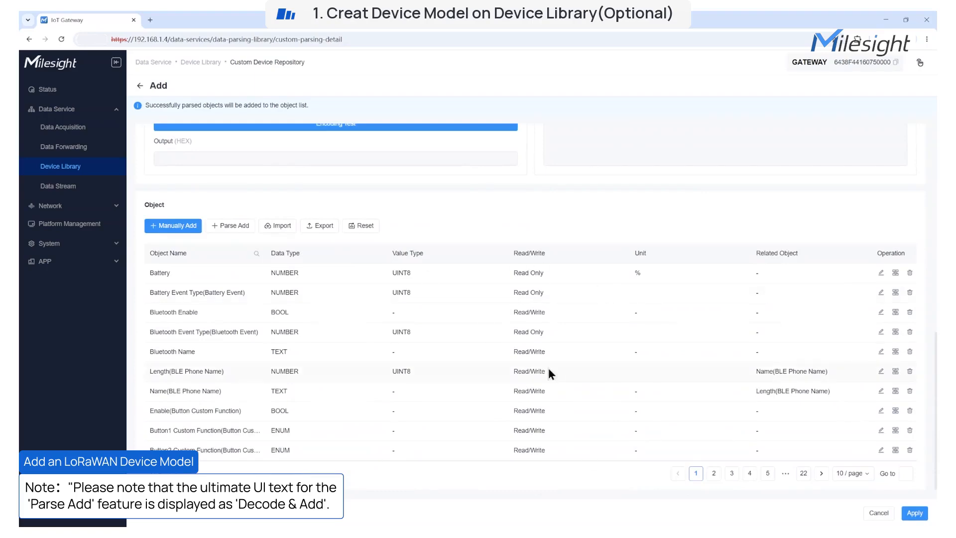
click(880, 272)
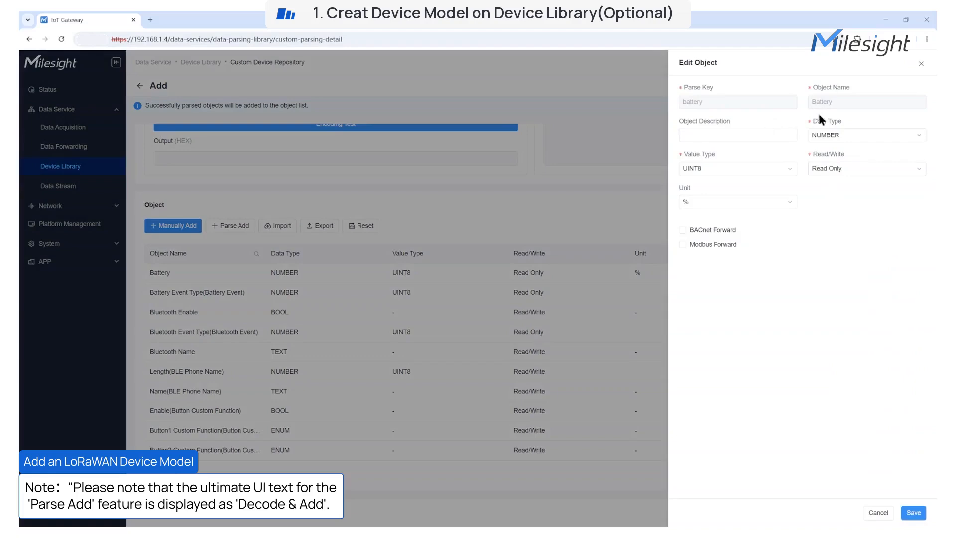
click(682, 230)
click(682, 299)
click(913, 512)
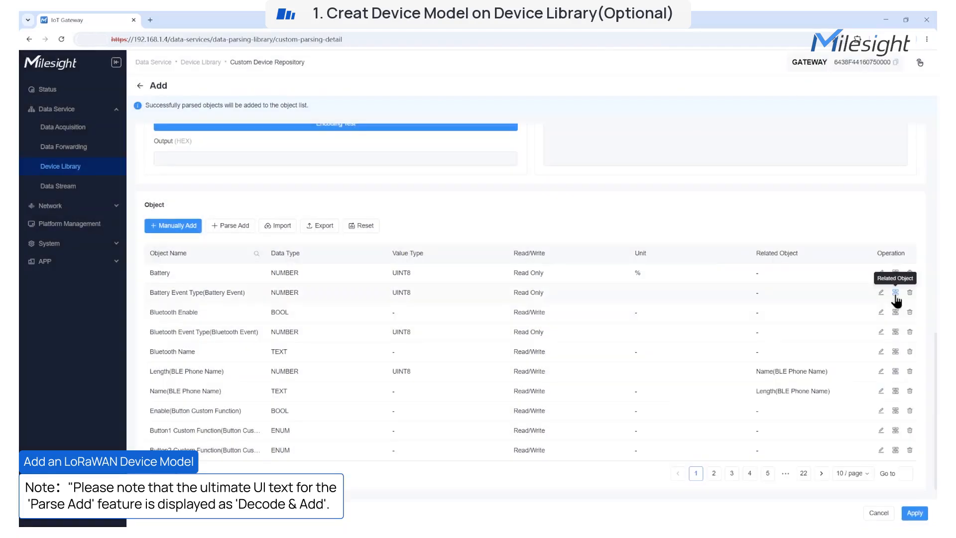
Relate Battery Event Type to the Battery object and delete the Button1 Custom Function object
click(895, 293)
click(687, 135)
click(915, 512)
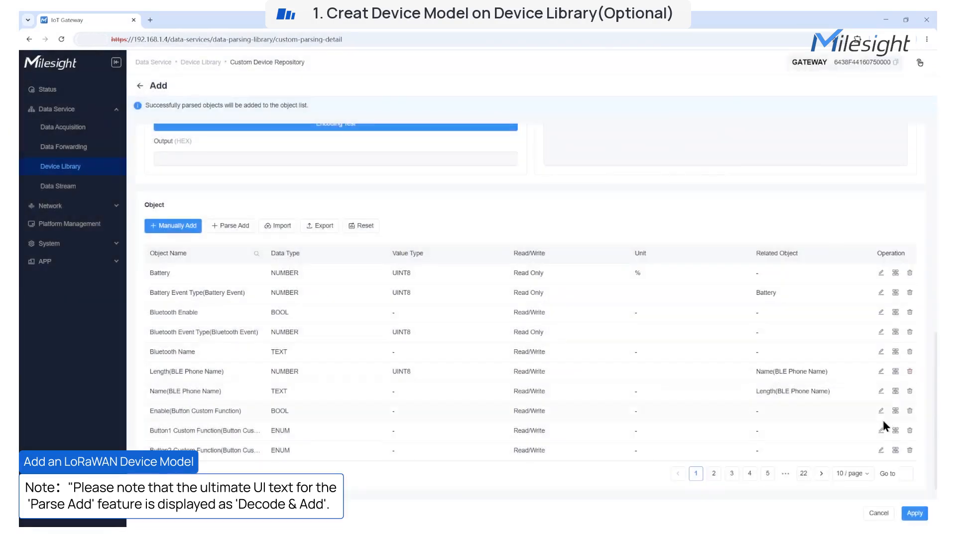
click(910, 430)
click(664, 363)
Abandon a manual object addition and open object parsing from the payload codec
click(174, 225)
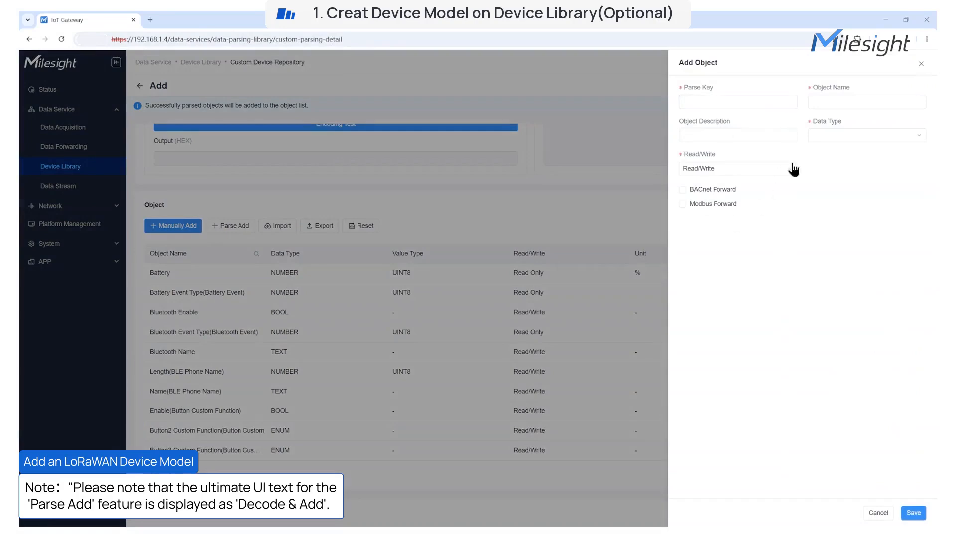
click(879, 512)
click(234, 225)
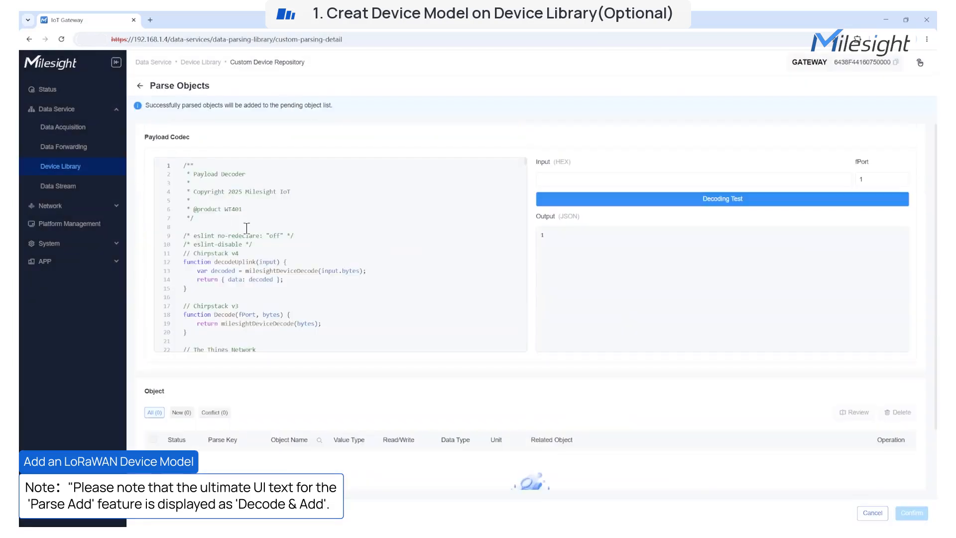
Replace the decoder code, decode a sample hex payload, and remove the Battery object
key(ctrl+a)
key(ctrl+v)
key(ctrl+v)
click(617, 198)
scroll(610, 385, down, 2)
scroll(614, 411, up, 2)
scroll(617, 420, down, 2)
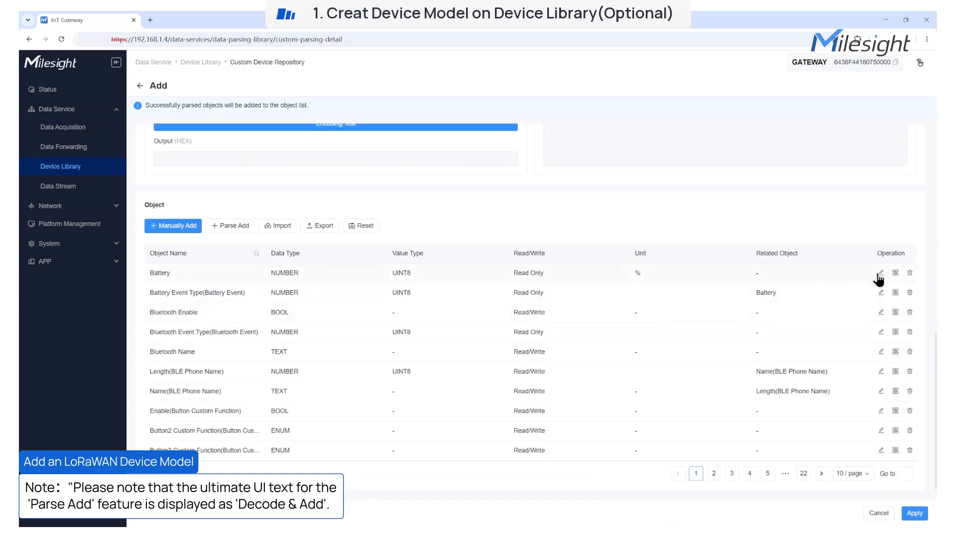
click(909, 272)
click(541, 304)
Parse the codec again and add the parsed battery object
click(232, 226)
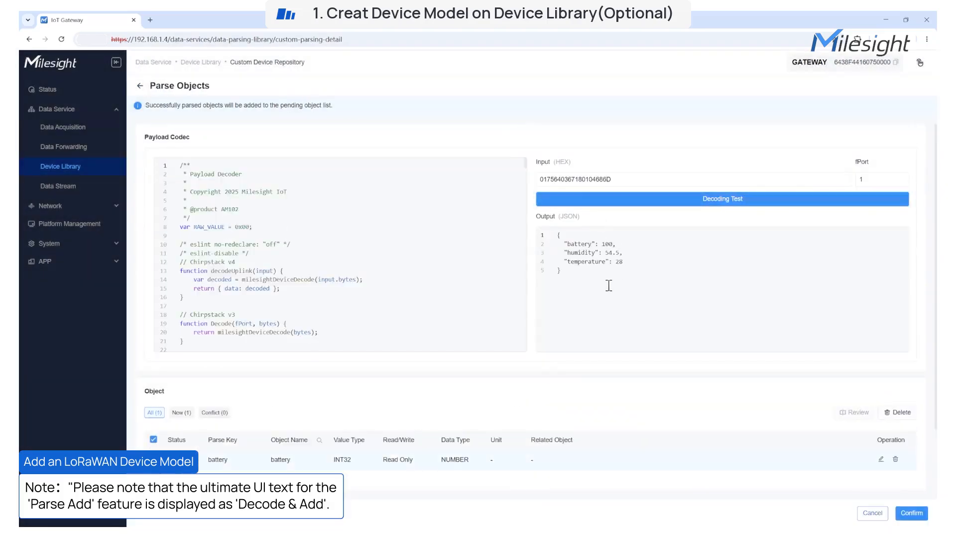
scroll(611, 285, down, 2)
click(912, 513)
click(525, 365)
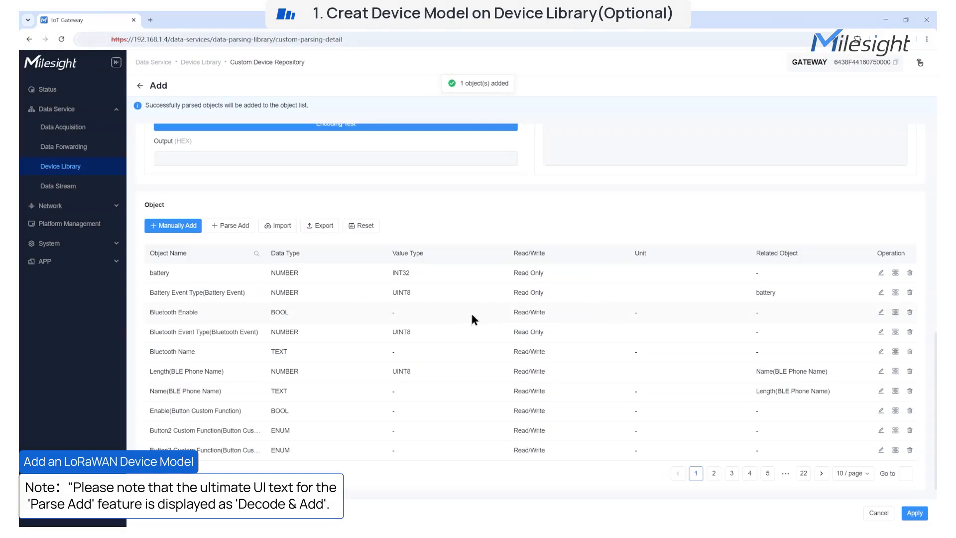
scroll(497, 308, up, 10)
Set template None, protocol LoRaWAN, description demo, DevEUI prefix 24e124408 and ClassA-ABP profile
click(574, 168)
click(570, 285)
click(252, 201)
click(249, 218)
click(556, 202)
click(608, 220)
click(217, 236)
click(219, 254)
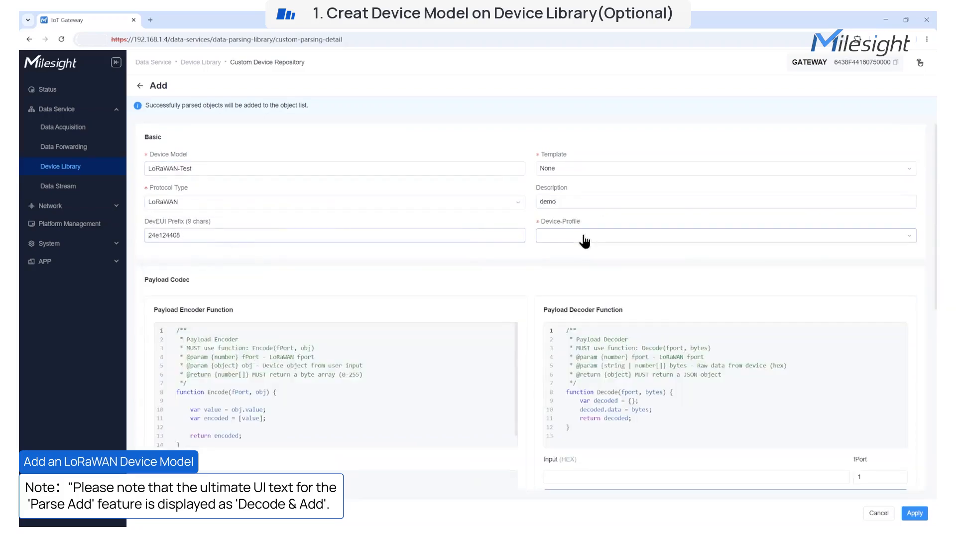
click(588, 237)
click(582, 258)
scroll(420, 207, down, 10)
Decode battery, humidity and temperature objects from the pasted script and HEX payload, then save the model
click(190, 355)
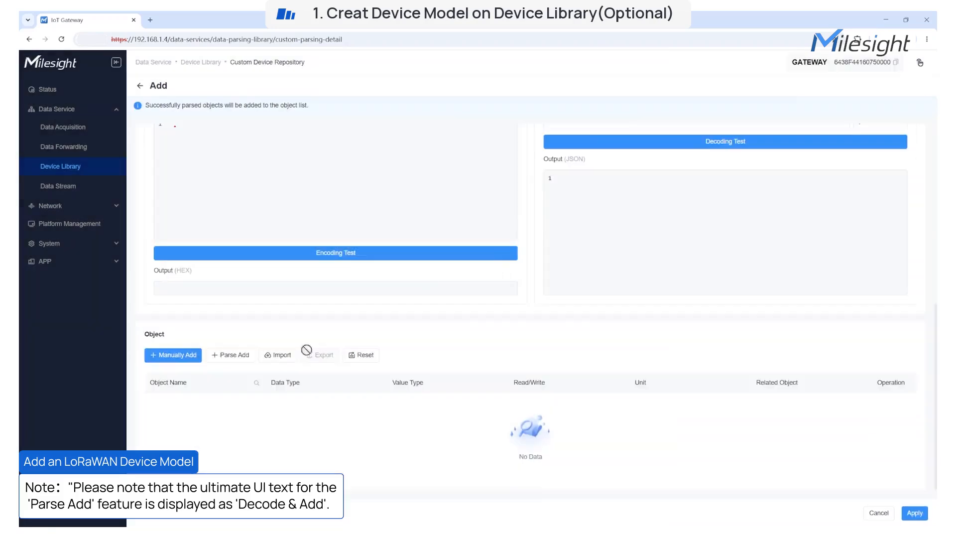
click(250, 352)
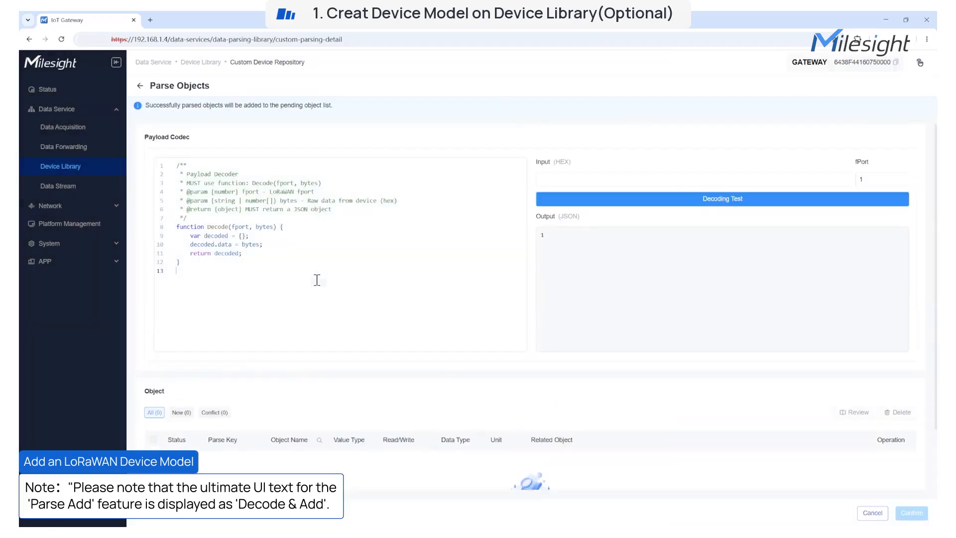
key(ctrl+a)
key(ctrl+v)
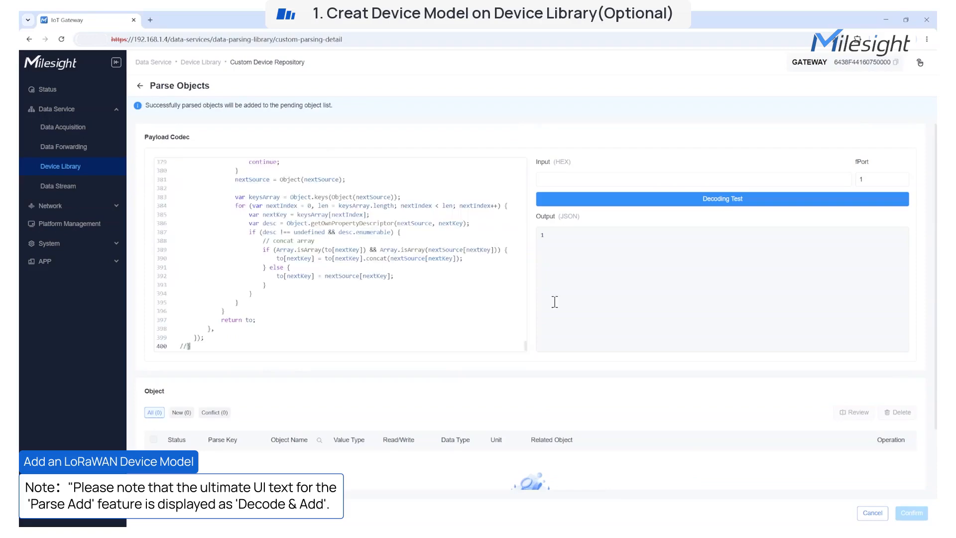
click(689, 178)
key(ctrl+v)
click(716, 201)
click(153, 439)
scroll(369, 457, down, 3)
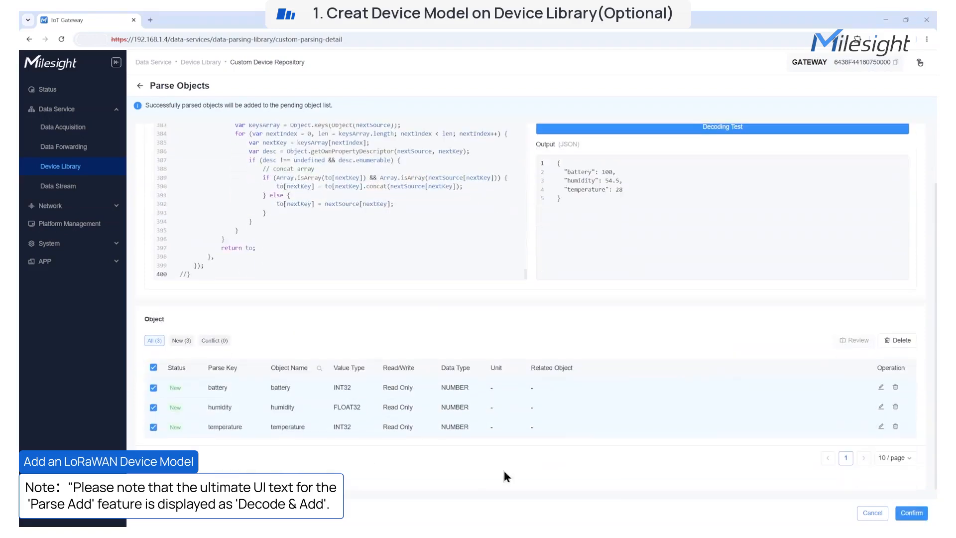
click(915, 514)
click(589, 306)
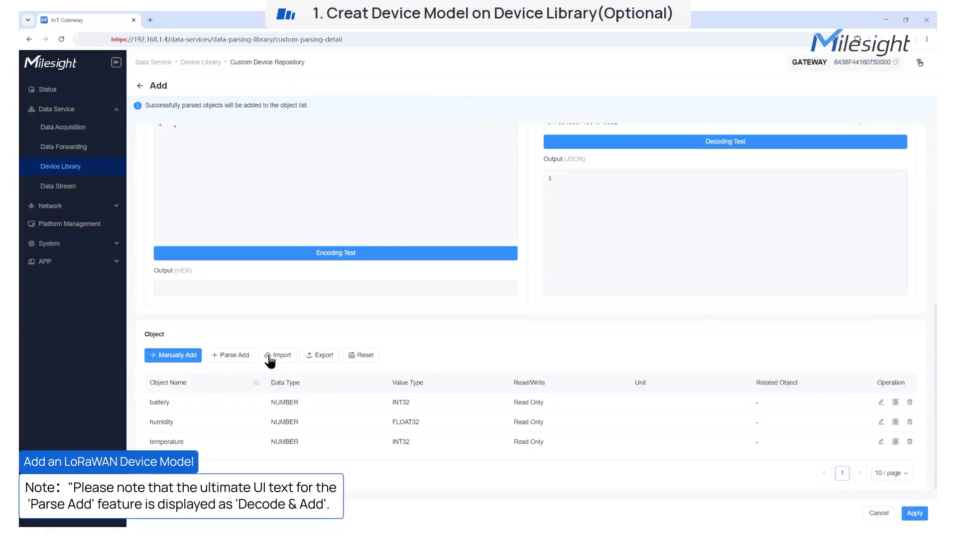
scroll(836, 386, up, 7)
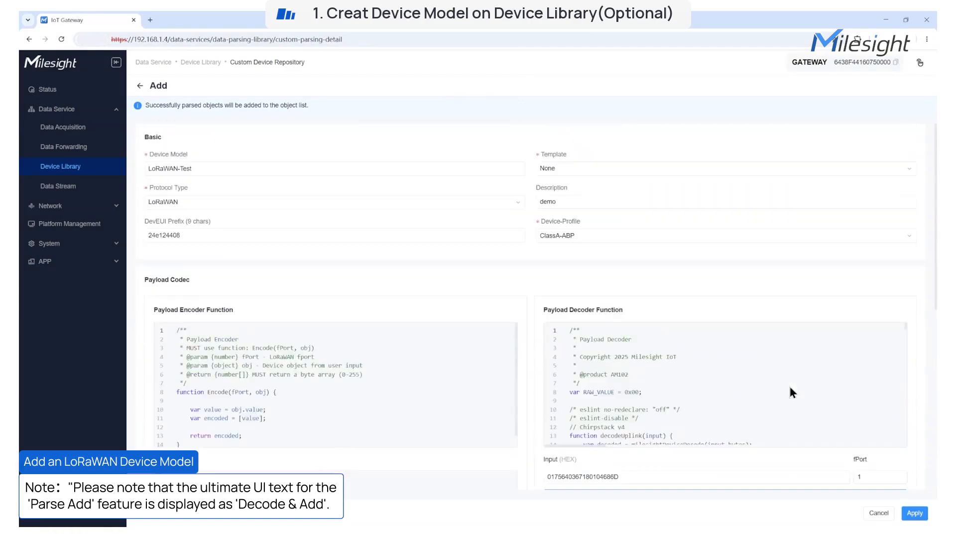
click(913, 514)
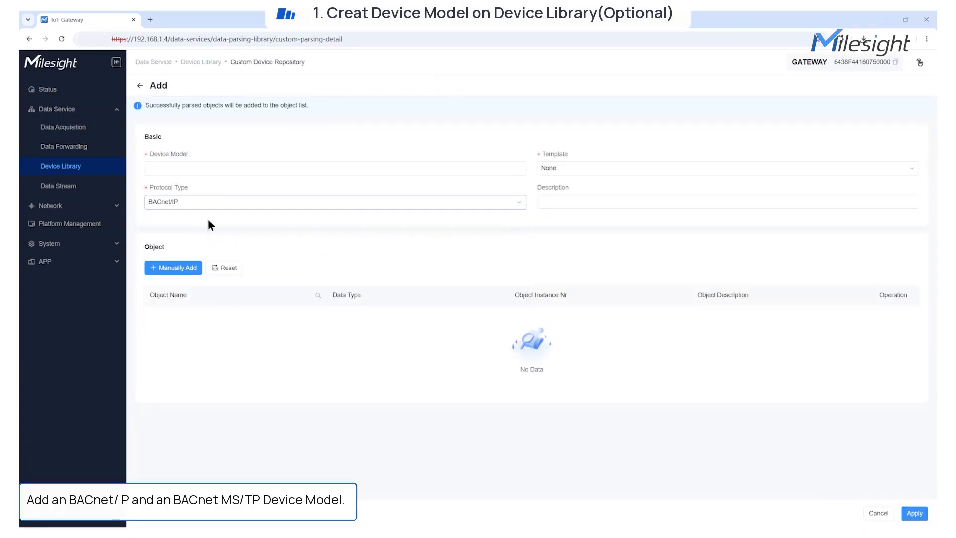
Name the new model test-bacnetip and fill in a thermostat description
click(193, 167)
text(test-bacnetip)
click(555, 202)
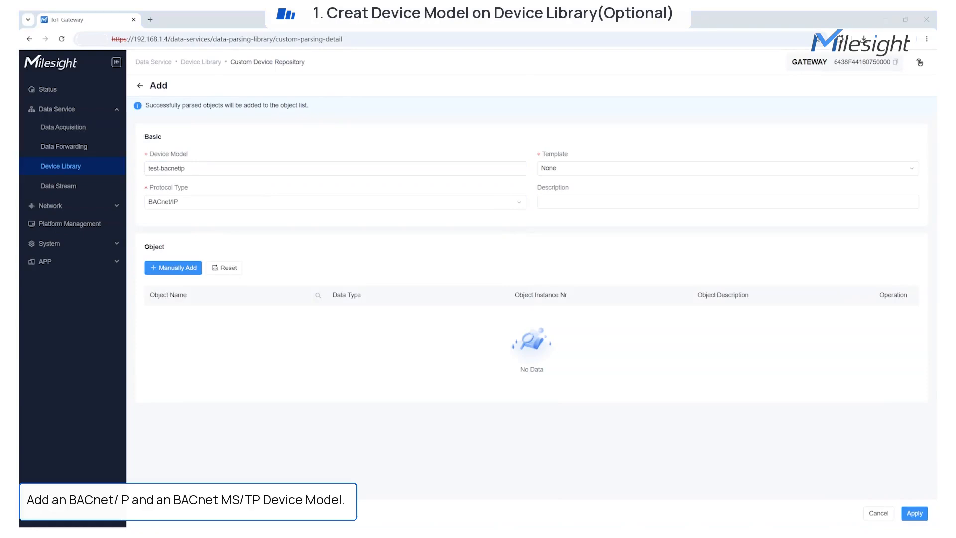
click(596, 201)
text(BACnet/IP thermostat template for testing)
Add object temperature, 'room temperature', as Analog-Input with instance 1
click(180, 268)
click(741, 103)
click(749, 124)
click(831, 101)
text(room temperature)
click(761, 135)
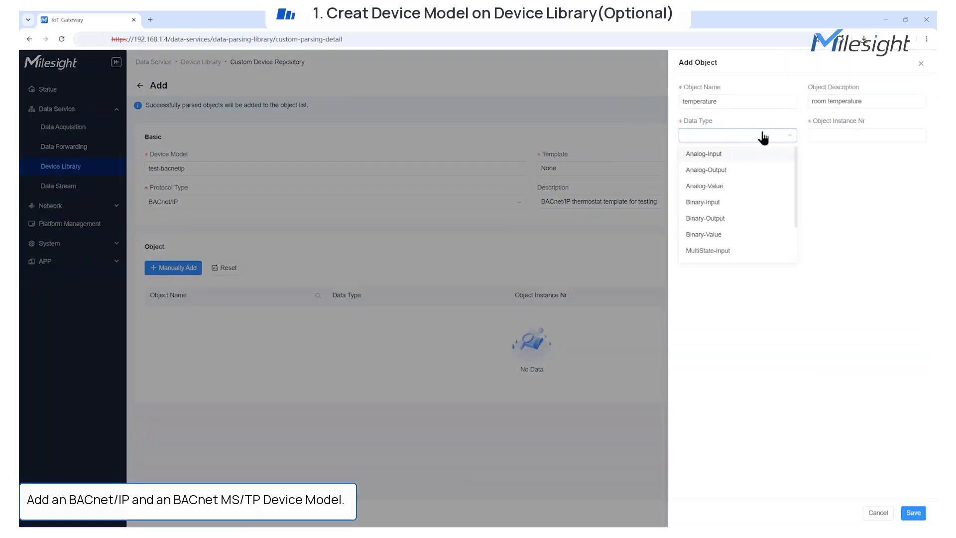
click(728, 153)
click(829, 135)
text(1)
click(913, 513)
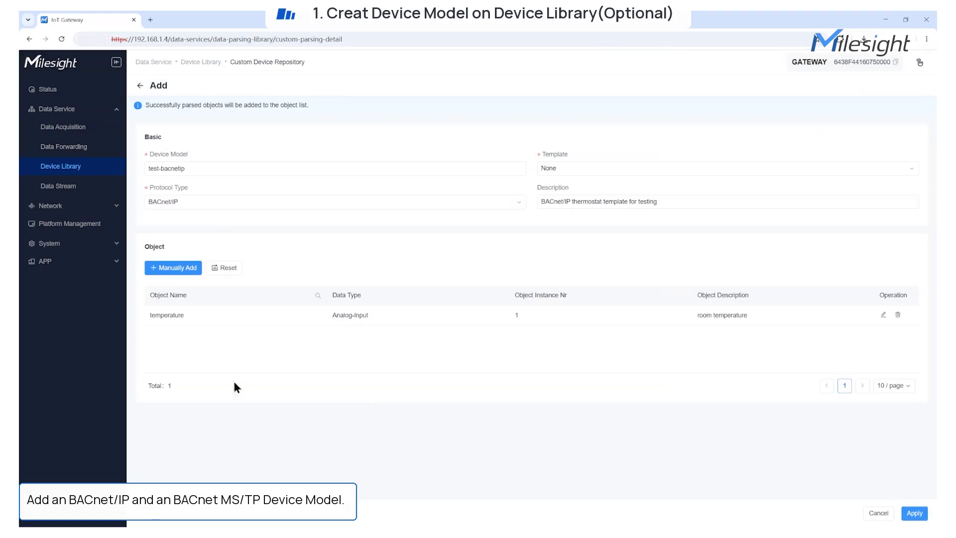
Add object fan, 'fan status', as Binary-Output instance 2, and save the test-bacnetip model
click(173, 267)
click(697, 101)
text(fan status)
click(816, 101)
text(fan)
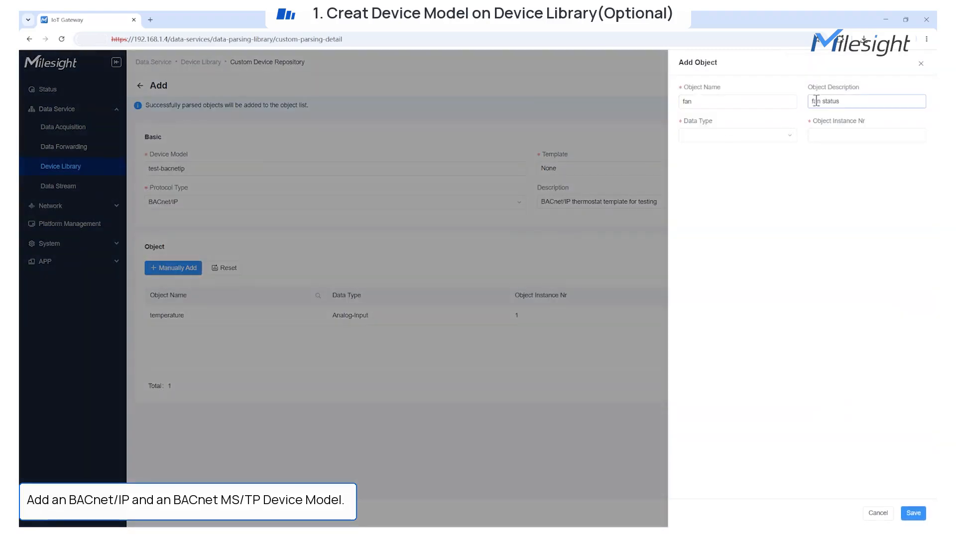
text( status)
click(761, 135)
click(722, 221)
click(832, 136)
text(2)
click(913, 512)
click(913, 512)
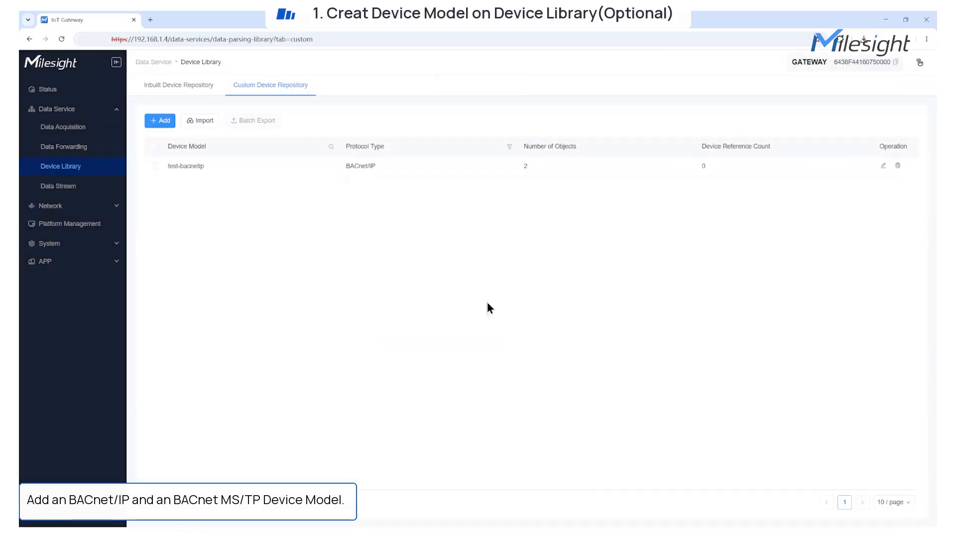
click(160, 120)
Set protocol BACnet MS/TP, name test-bacnet-mstp and description VAV
click(463, 202)
click(463, 252)
click(204, 170)
text(test-bacnet-mstp)
click(559, 201)
text(VAV)
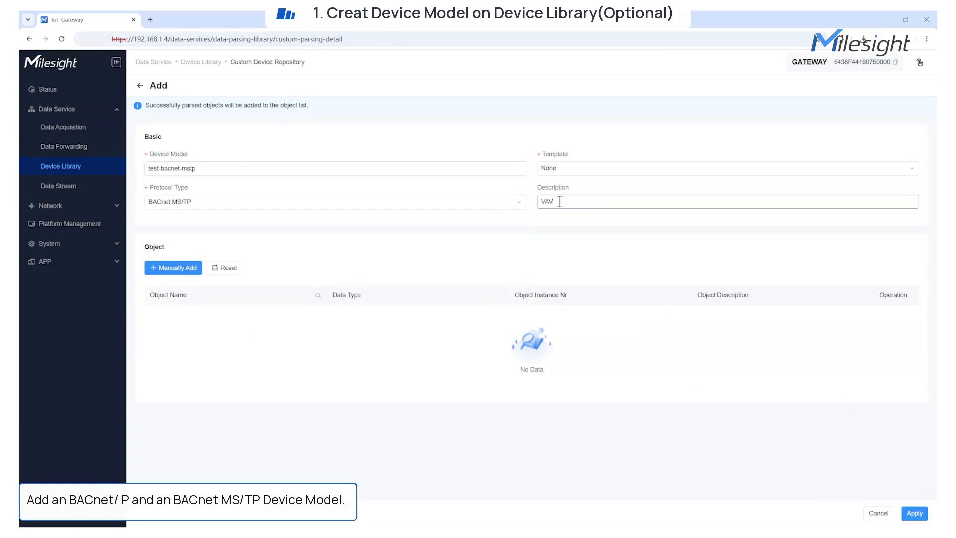
Add object airflow, 'current airflow in CFM', as Analog-Input with instance 1
click(187, 268)
click(709, 102)
text(airflow)
click(811, 103)
text(current airflow in CFM)
click(737, 135)
click(702, 153)
click(823, 135)
text(1)
click(913, 513)
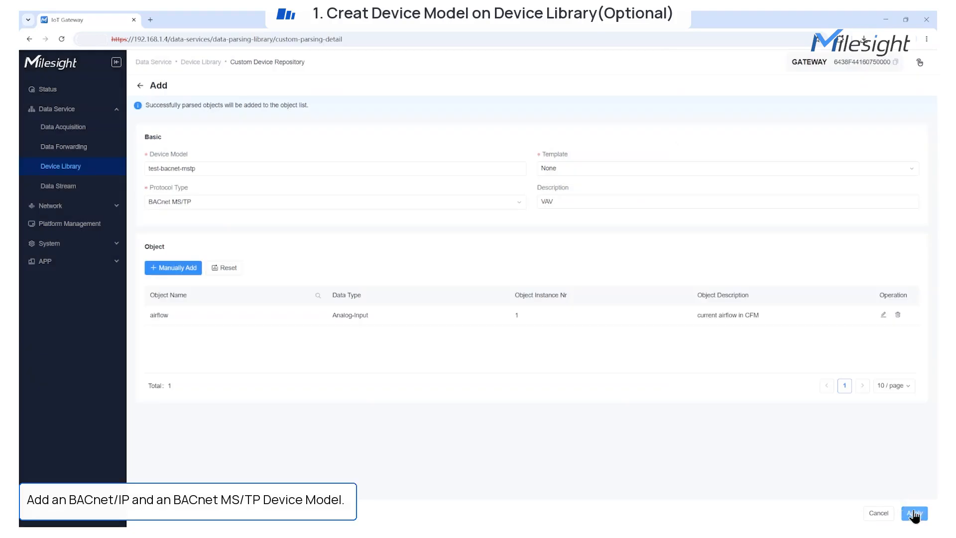
Add Damperposition, 'Damper Opening Percentage', as Analog-Output instance 2, and save the model
click(171, 269)
click(725, 102)
text(Damperposition)
click(827, 102)
text(Damper Opening Percentage)
click(731, 134)
click(709, 169)
click(828, 135)
text(2)
click(914, 515)
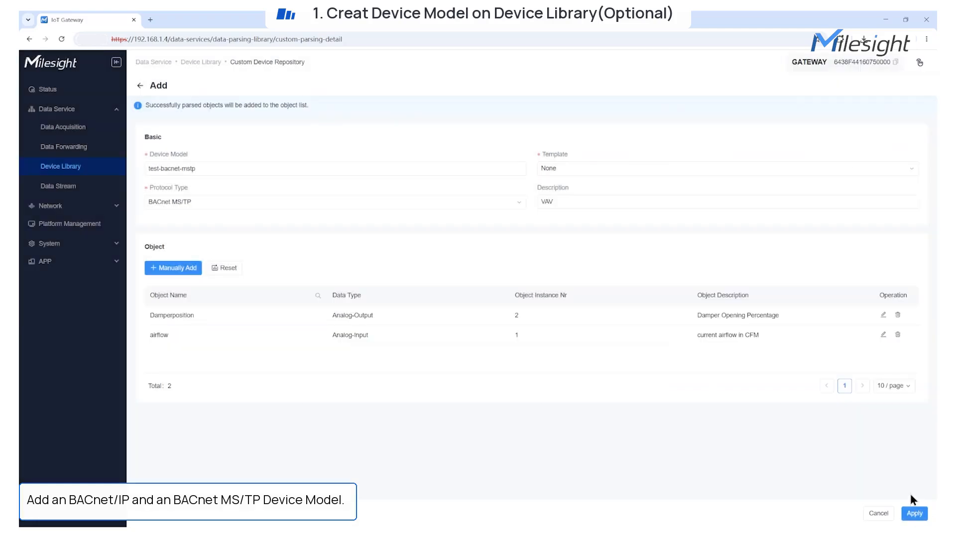
click(912, 513)
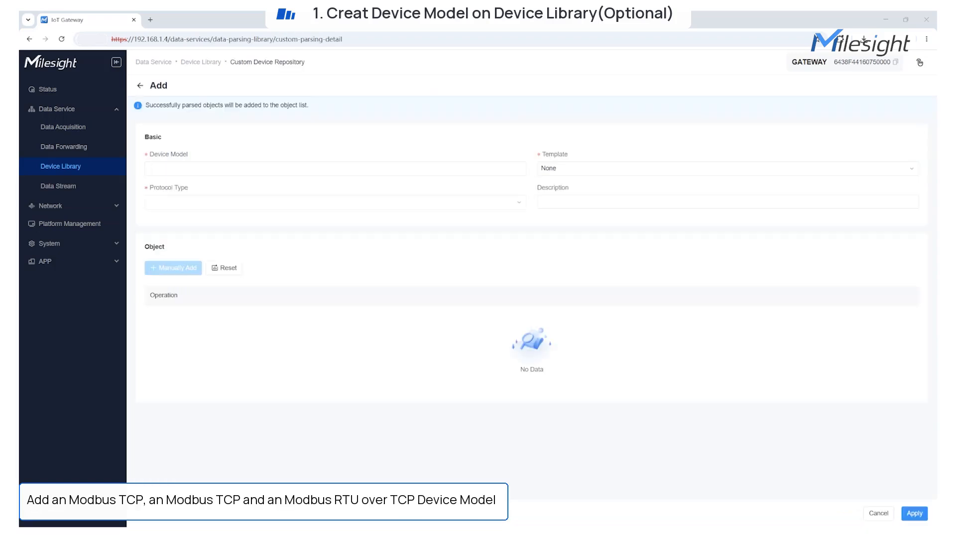
Start a Modbus TCP device model named test-modbustcp with the description 'power meter'
click(189, 201)
click(193, 269)
click(174, 169)
text(test-modbustcp)
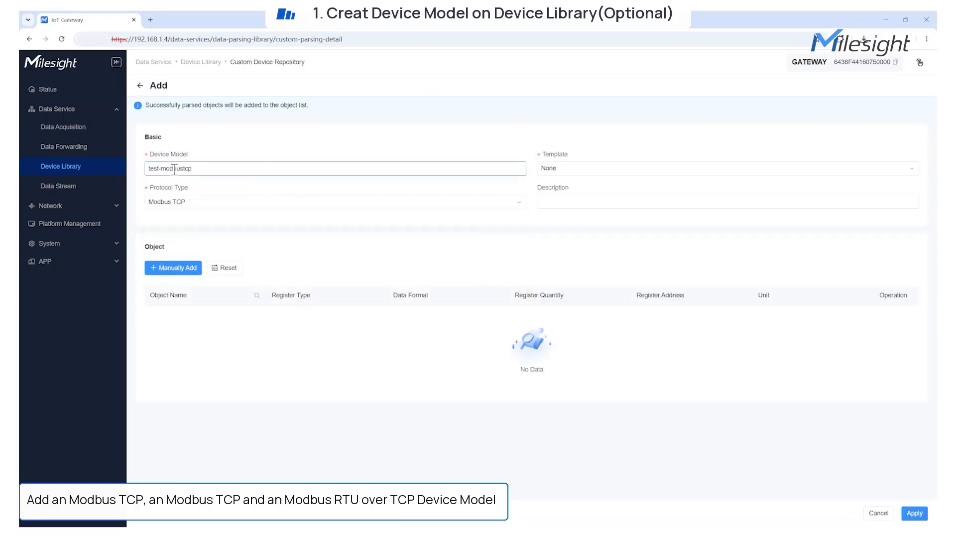
click(555, 201)
text(power meter)
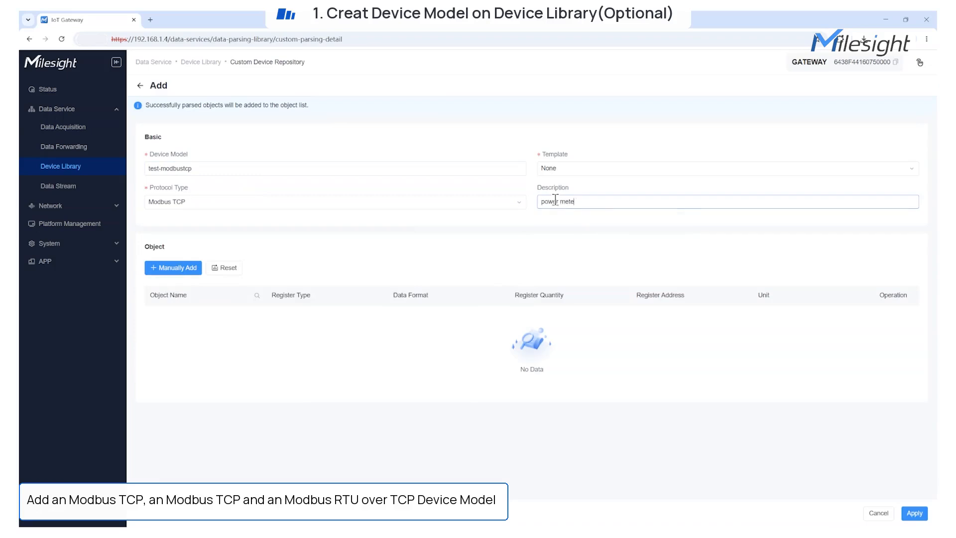
Add a Voltage object as an Input Register in Float32_dcba format at address 30000
click(185, 268)
click(715, 102)
text(Voltage)
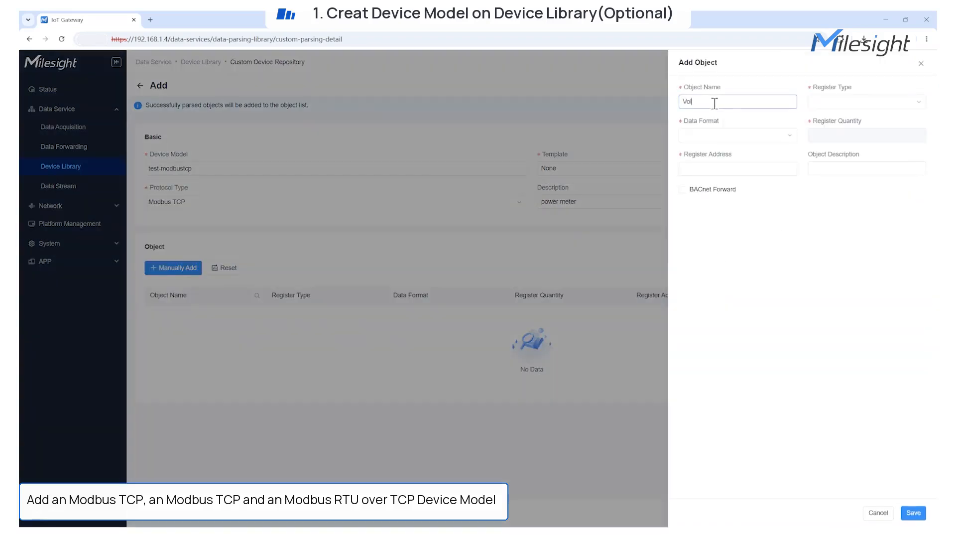
click(824, 104)
click(837, 172)
click(757, 135)
scroll(743, 228, down, 3)
scroll(743, 228, down, 2)
click(730, 197)
click(743, 170)
click(739, 190)
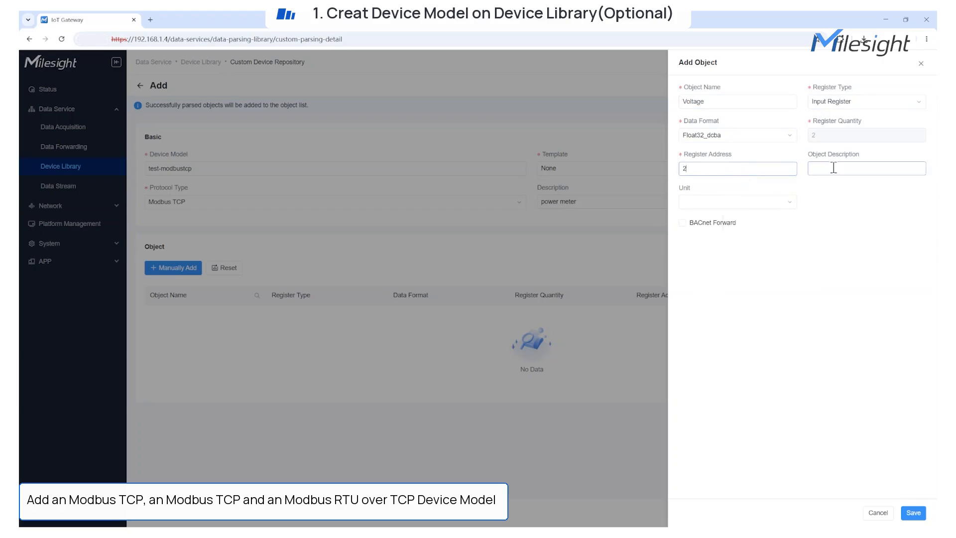
key(BackSpace)
text(30000)
Describe Voltage as 'line coltage in volts' with unit V, and save it without BACnet forwarding
click(833, 167)
text(line coltage in volts)
click(770, 203)
click(727, 308)
click(683, 225)
click(762, 264)
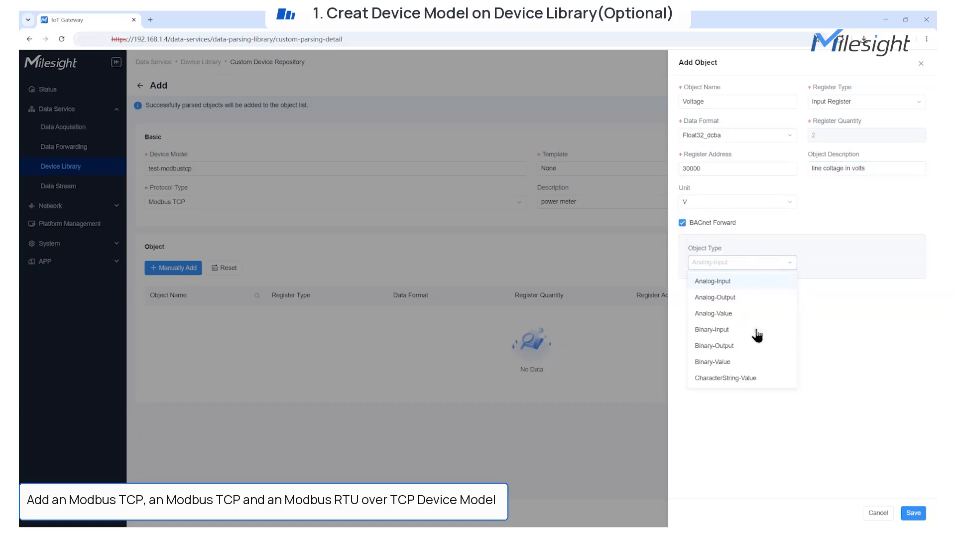
click(682, 223)
click(913, 513)
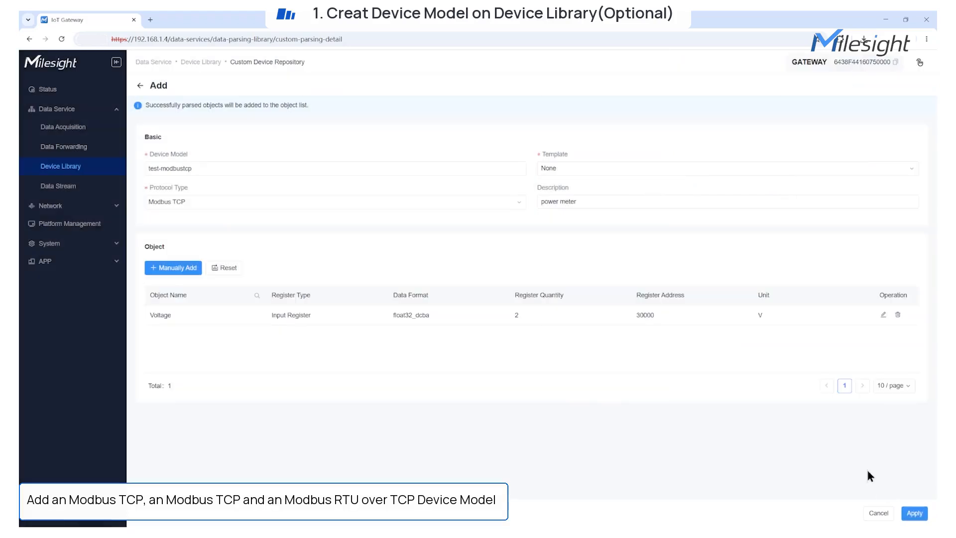
Add a Relay Control object as a Coil at address 1, described 'Real on/off contry'
click(704, 100)
text(Relay COntrol)
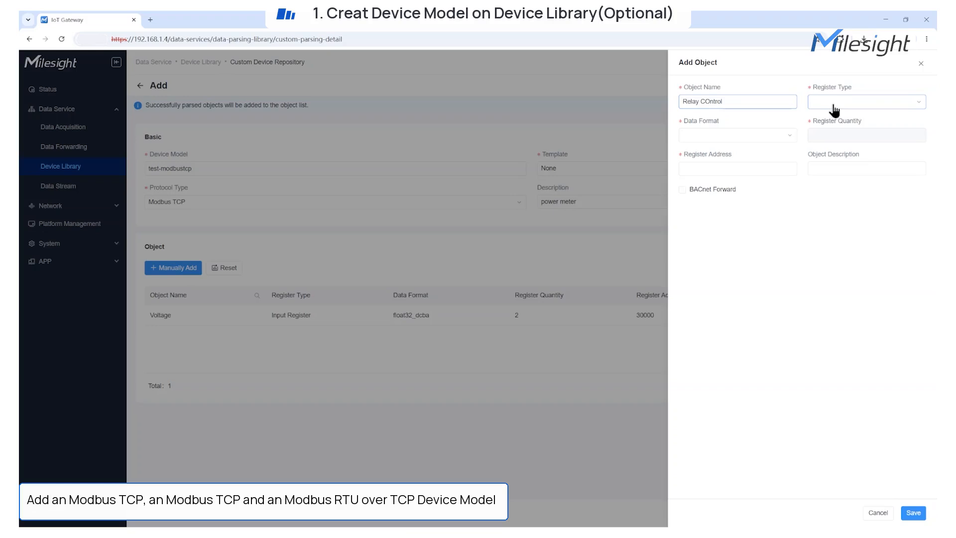
click(711, 102)
key(BackSpace)
text(ol)
click(821, 104)
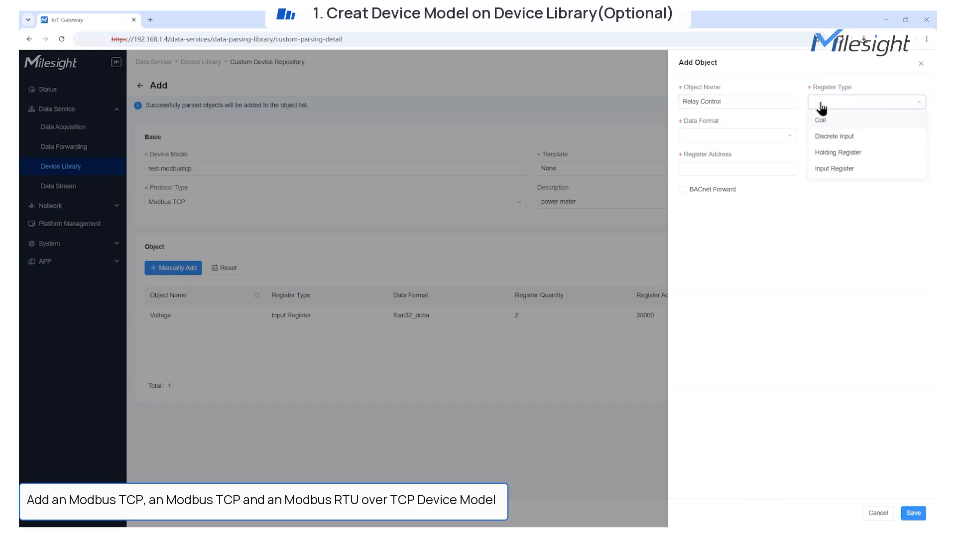
click(821, 120)
click(748, 167)
text(1)
click(826, 168)
text(Real on/off control)
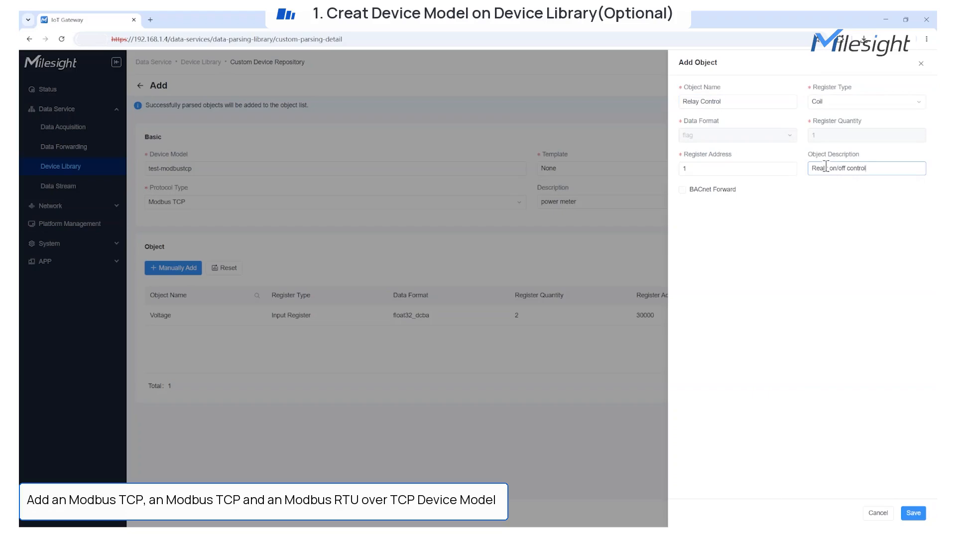
text(y)
Forward Relay Control to BACnet with state texts 0 and 1, then save the object and the model
click(682, 190)
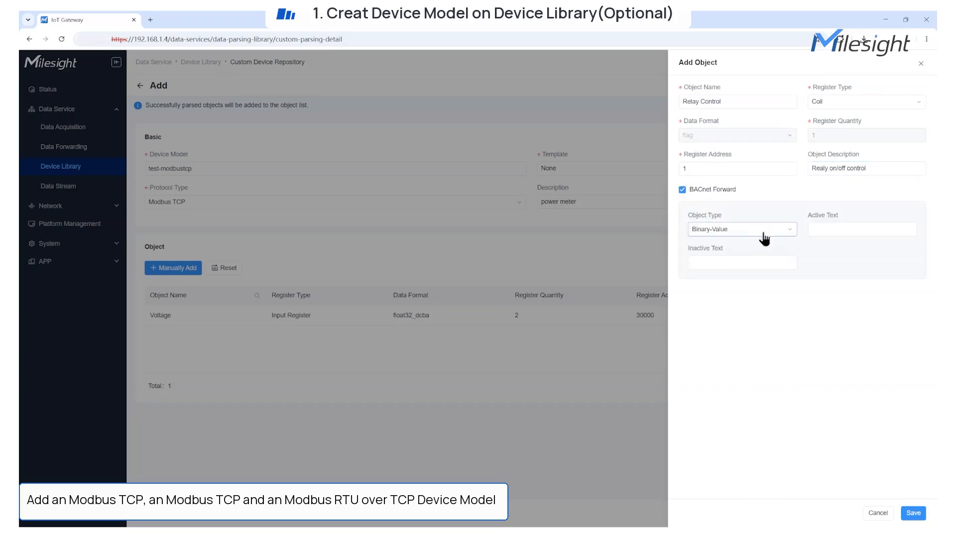
click(765, 229)
click(816, 229)
text(0)
click(704, 262)
text(1)
click(913, 512)
click(914, 513)
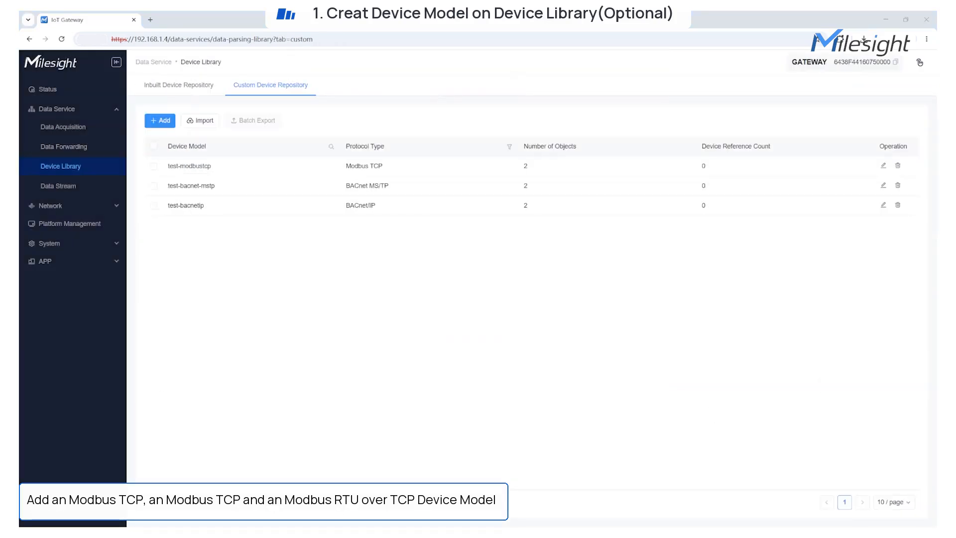
Create a new Modbus RTU device model test-modbus-rtu described as 'TH sensor'
click(160, 119)
click(204, 206)
click(197, 283)
click(271, 165)
text(test-modbus-rtu)
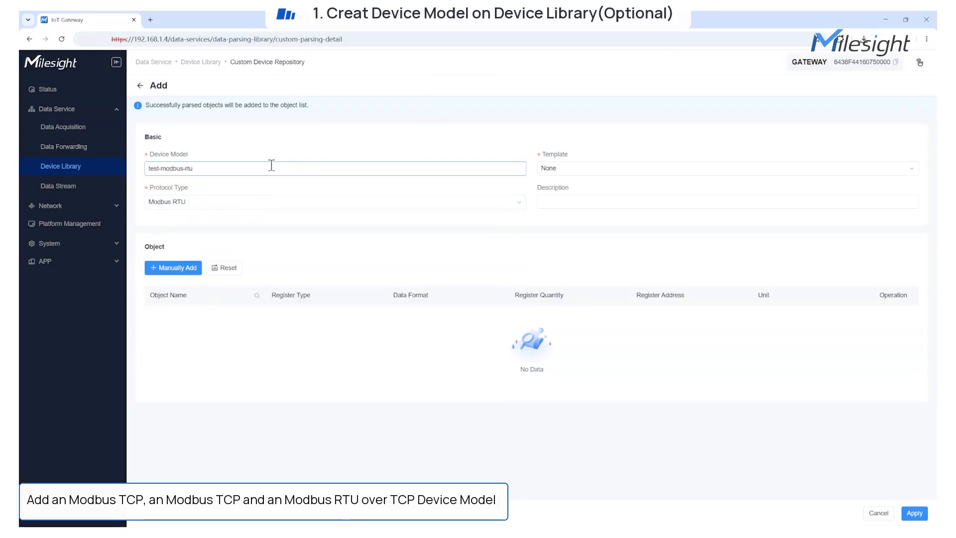
click(561, 199)
text(TH sensor)
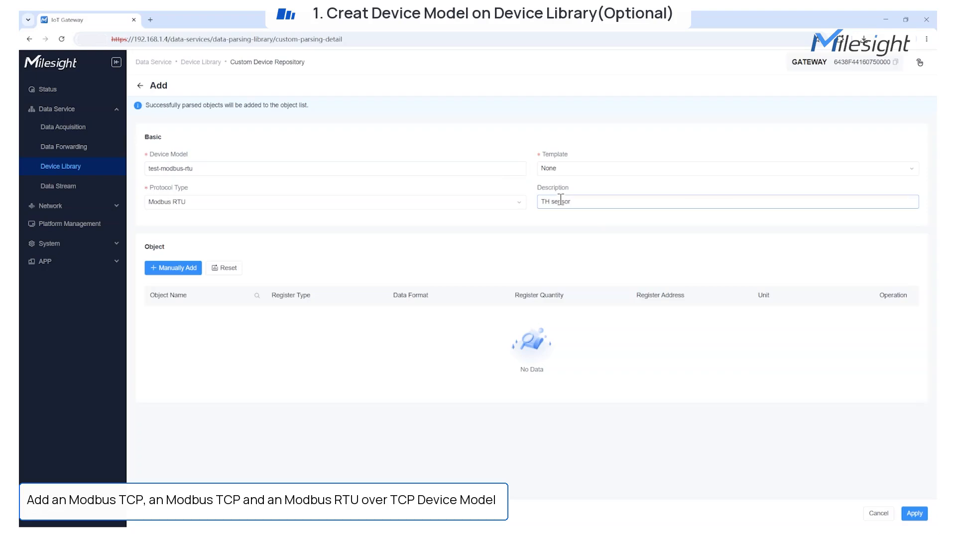
Add a temperature object: Input Register, INT16_ab, address 30001, described '1mbient temperatur'
click(177, 269)
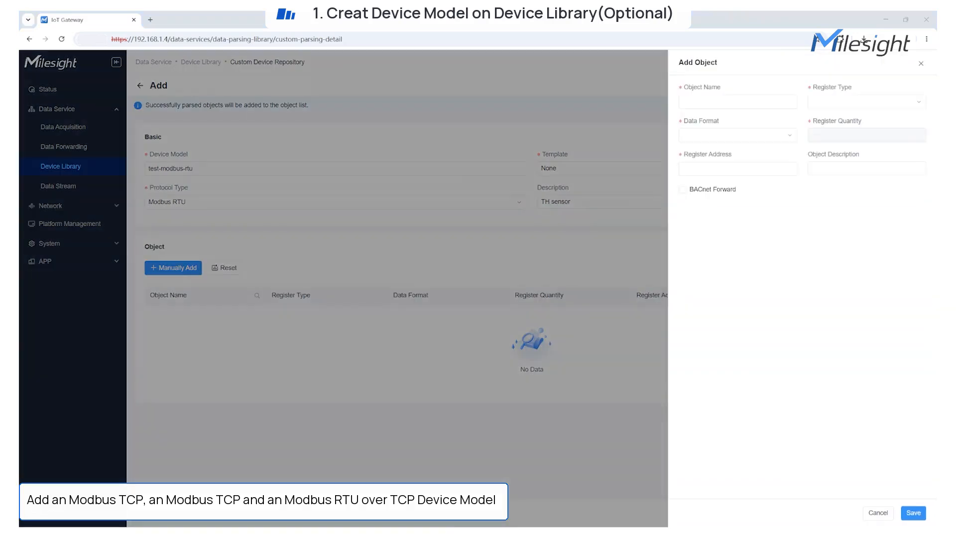
click(738, 102)
text(temperature)
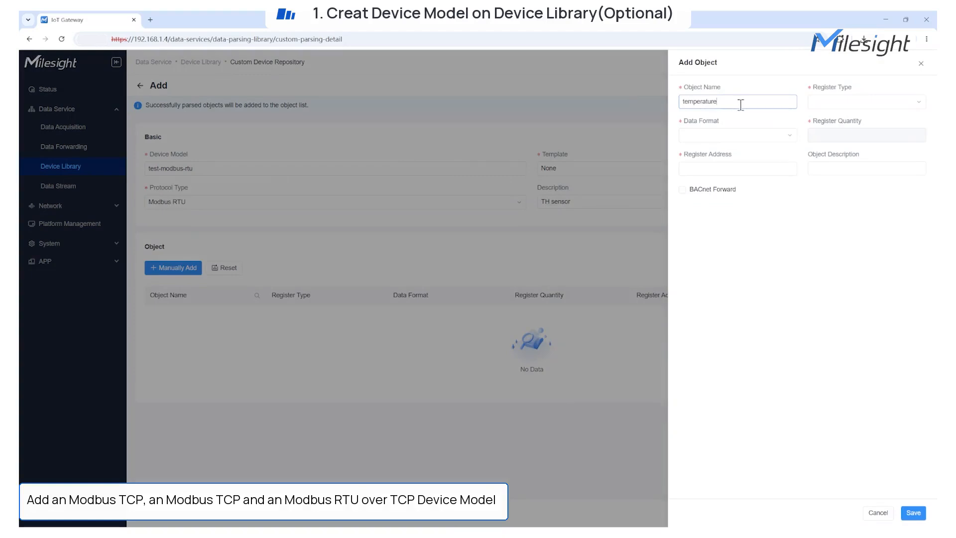
click(821, 102)
click(823, 154)
click(751, 137)
click(727, 154)
click(730, 167)
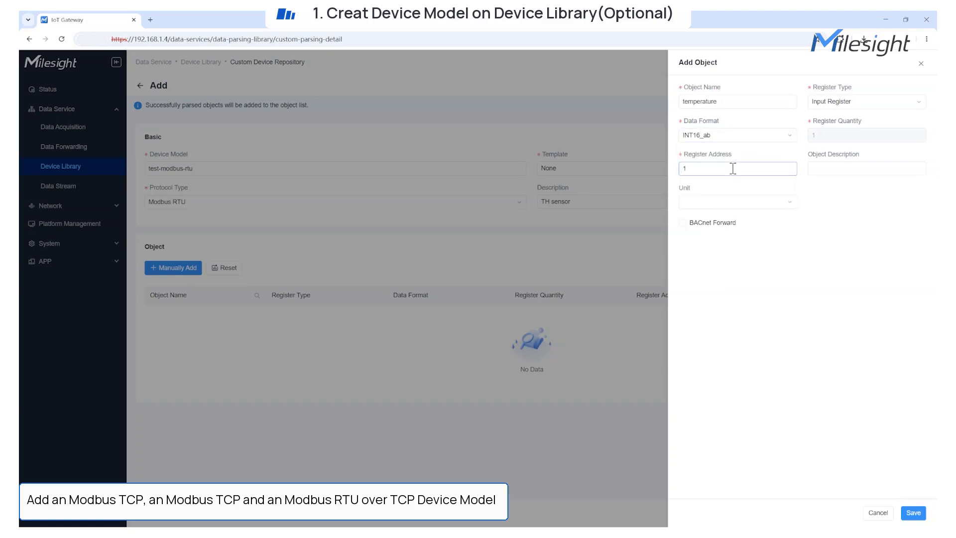
text(30001)
click(822, 168)
text(1)
text(mbient temperature)
Give temperature the °C unit, forward it to BACnet as Analog-Input, and save it
click(759, 202)
scroll(705, 302, down, 3)
scroll(704, 301, down, 5)
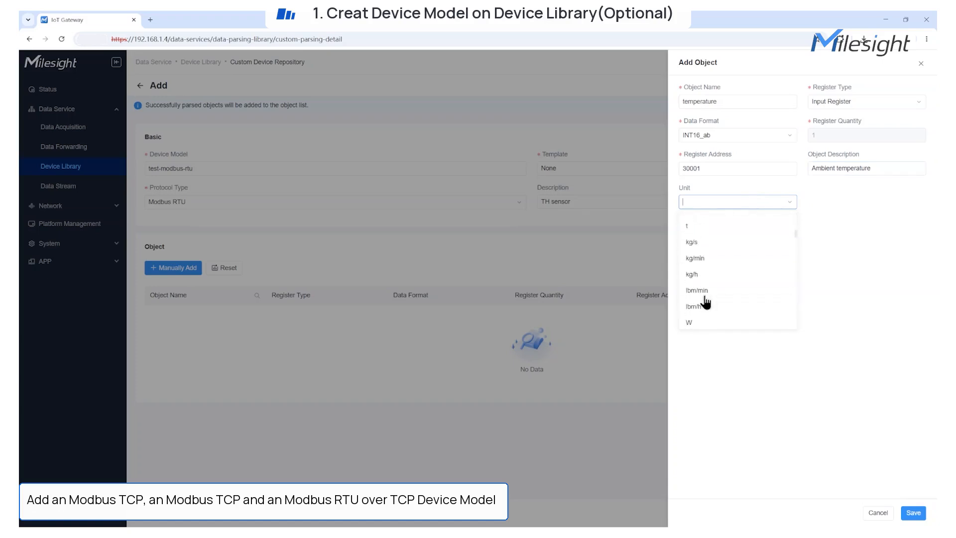
click(703, 256)
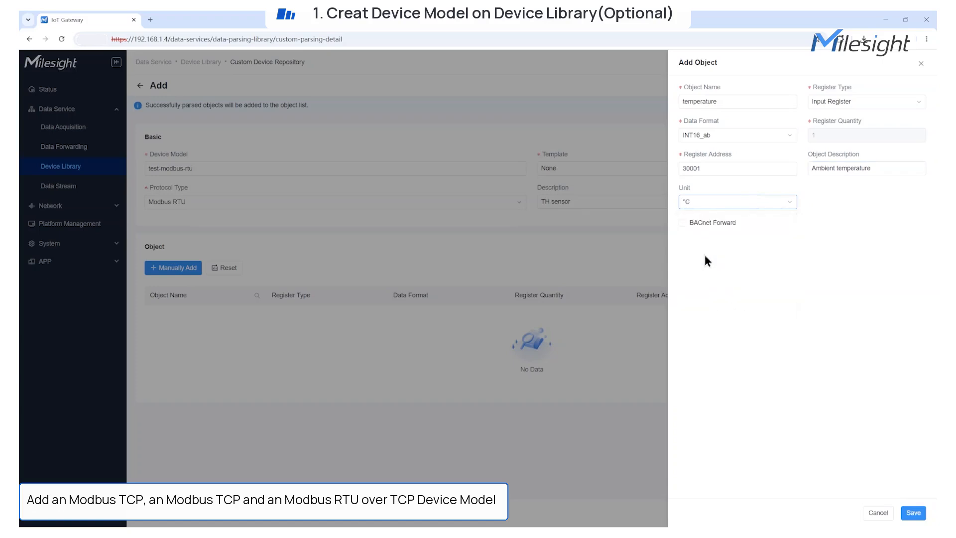
click(682, 222)
click(751, 262)
click(757, 280)
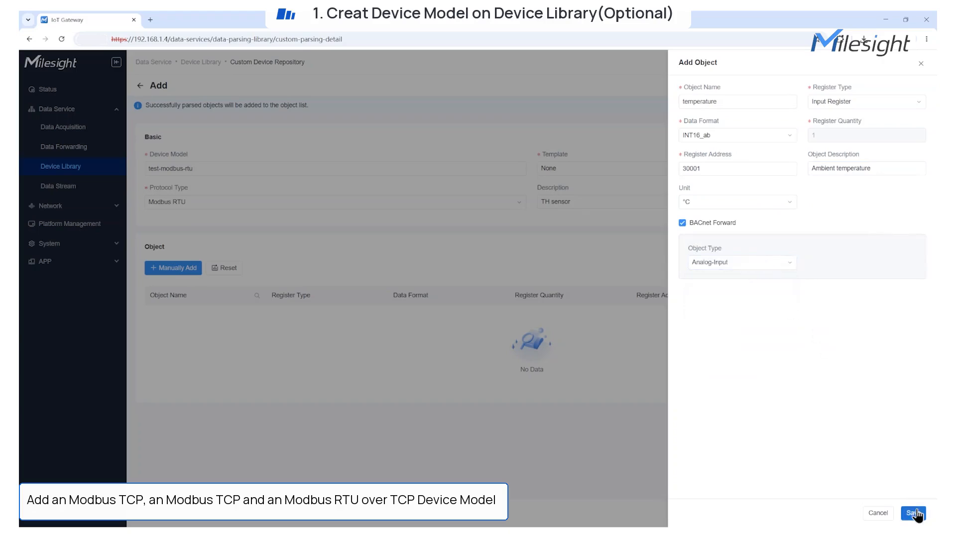
click(913, 513)
Add a Humidity object as an Input Register in INT16_ab format at address 3000
click(173, 268)
click(729, 102)
text(Humidity)
click(825, 105)
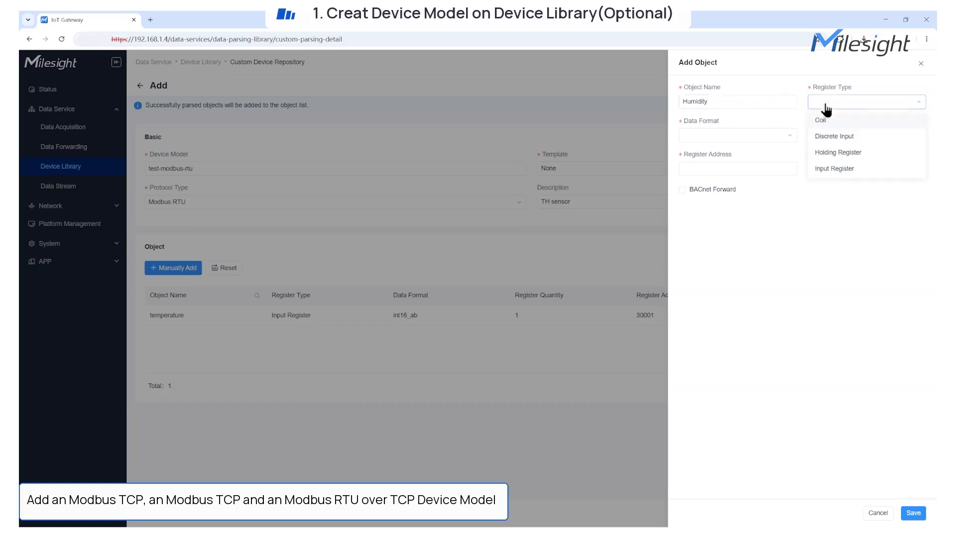
click(834, 168)
click(774, 135)
click(718, 154)
click(732, 136)
click(715, 172)
click(733, 167)
click(721, 138)
click(715, 154)
click(712, 166)
text(30002)
Describe Humidity as 'Relative hunmidity' with unit %, forward it to BACnet, and save the model
click(824, 169)
text(Relative hun)
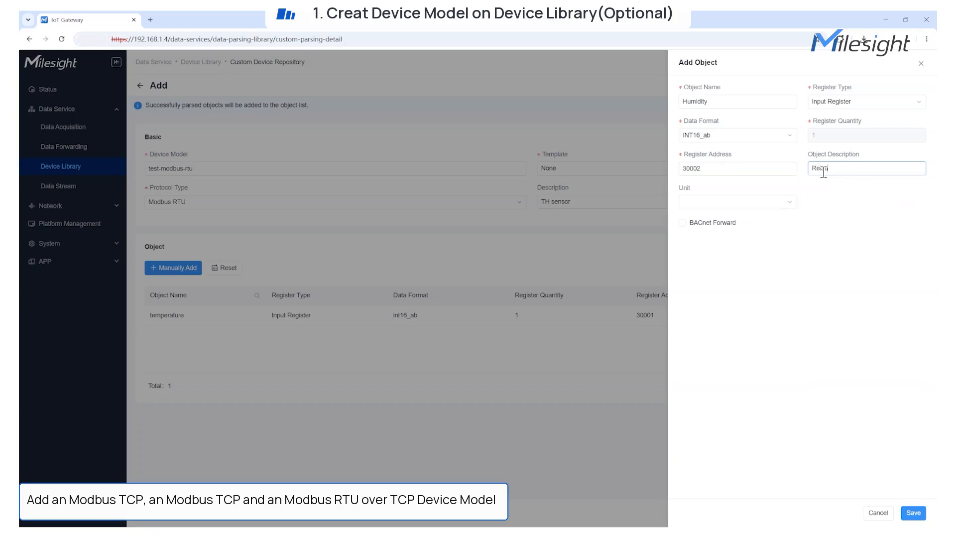
text(midity)
click(764, 200)
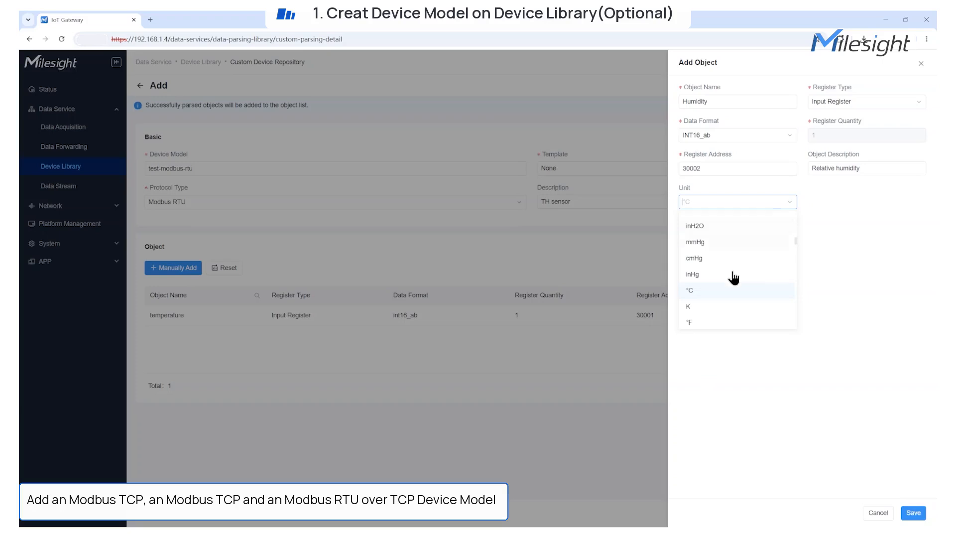
scroll(734, 285, up, 4)
text(%)
click(744, 223)
click(683, 224)
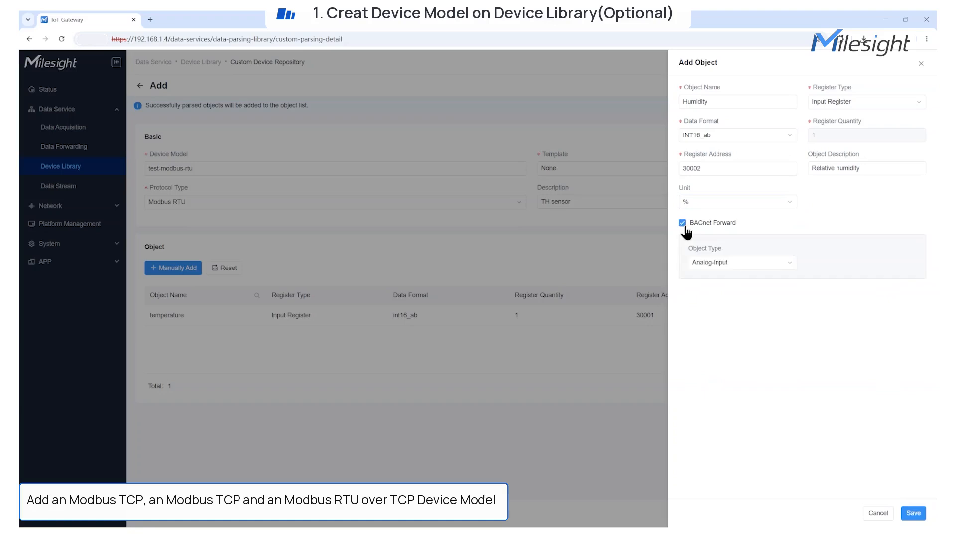
click(913, 513)
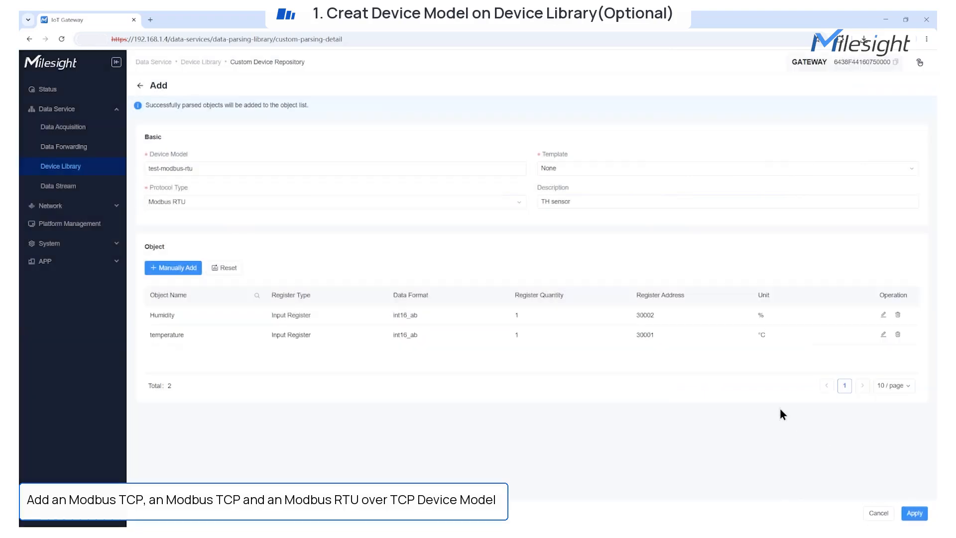
click(914, 513)
click(159, 119)
Start a Modbus RTU over TCP model named test-modbus-rtu-over-tcp with description 'Pressure Sensor'
click(328, 201)
click(231, 302)
click(289, 169)
text(test-modbus)
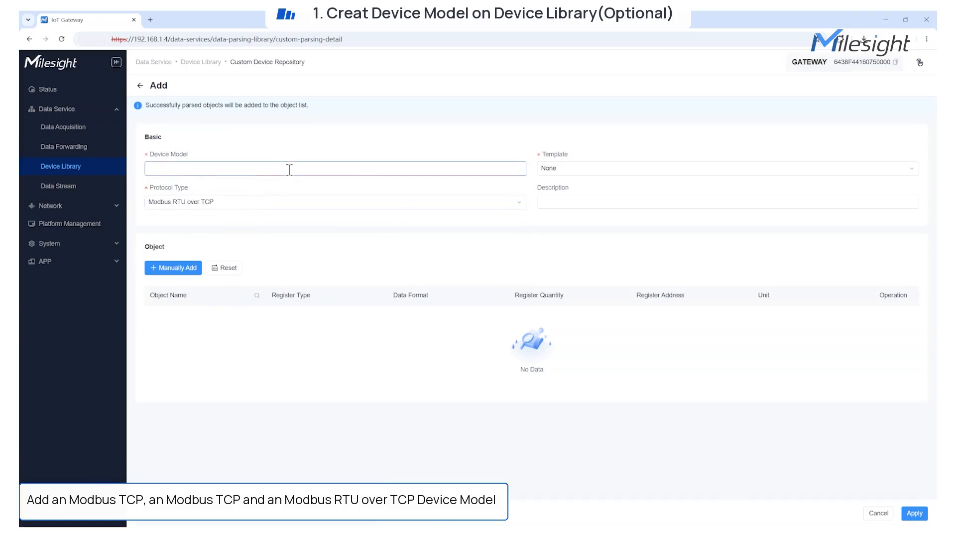
text(-rtu-over-tcp)
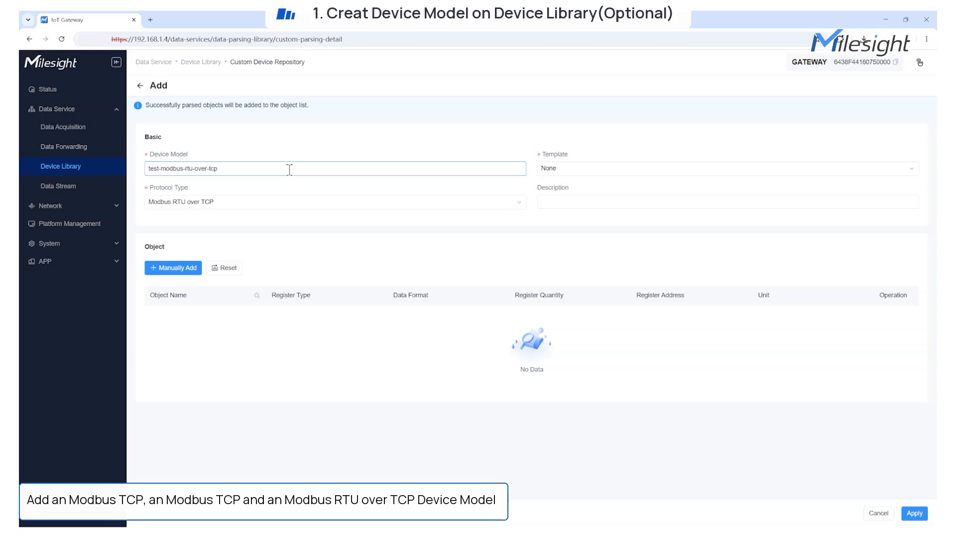
click(575, 199)
text(Pressure)
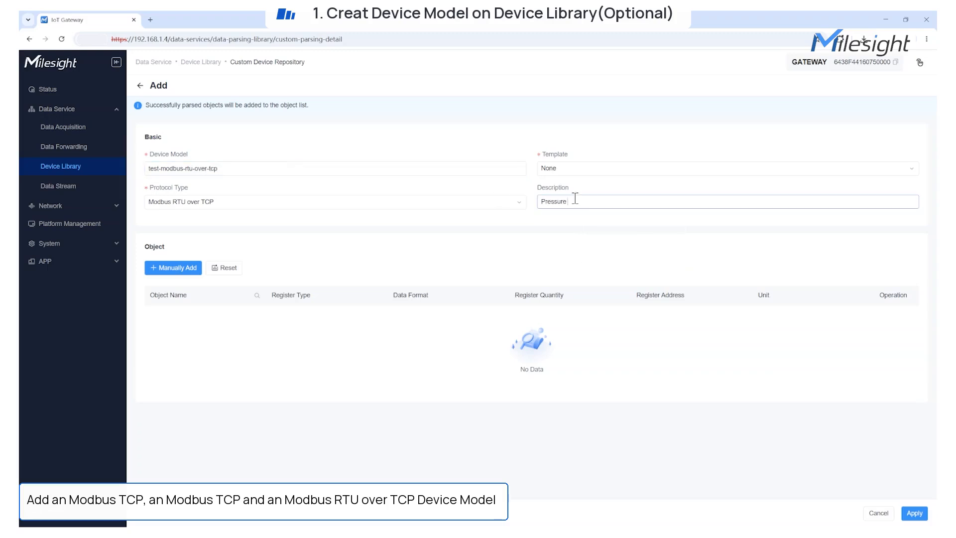
text( Sensor)
Add a Pressure object: Input Register, Float32_cdab, address 30003, unit bar, BACnet forwarding on
click(174, 268)
click(700, 101)
text(Pressure)
click(845, 102)
click(836, 171)
click(760, 135)
scroll(737, 179, down, 5)
click(725, 178)
click(764, 169)
text(30003)
click(817, 170)
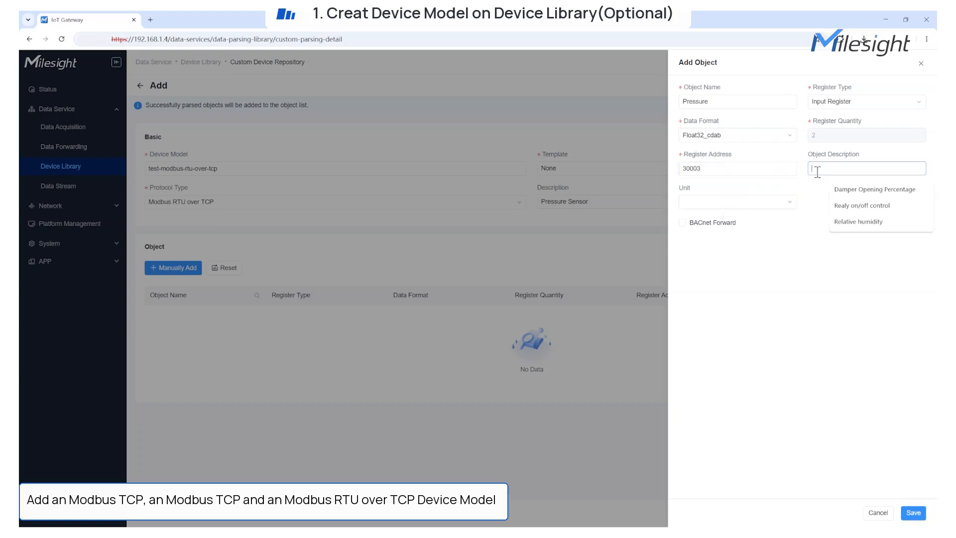
text(pressure)
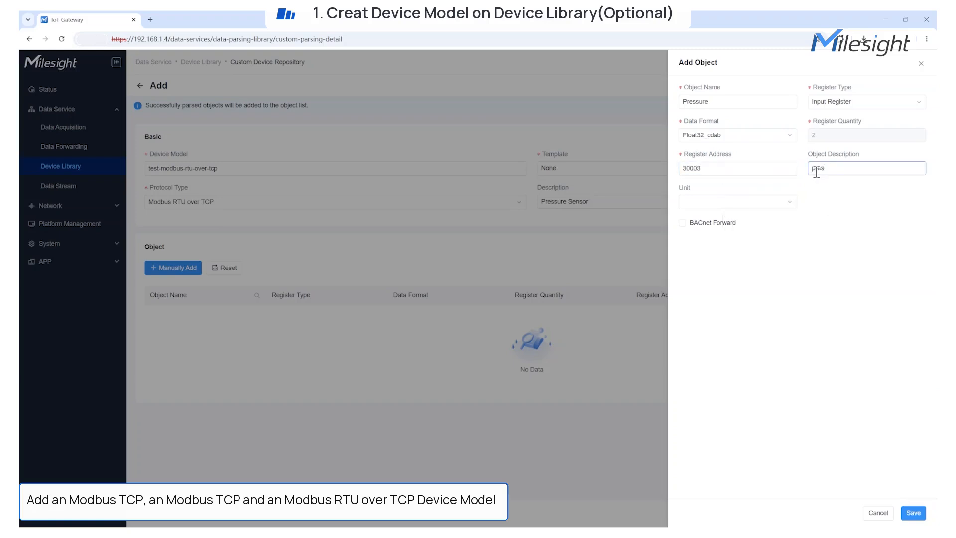
click(759, 199)
text(bar)
key(Return)
click(728, 222)
click(913, 512)
Add a Valve Position object as Holding Register, UINT16_ba, address 40001, description 'valve position'
click(172, 267)
click(697, 101)
text(Value Position)
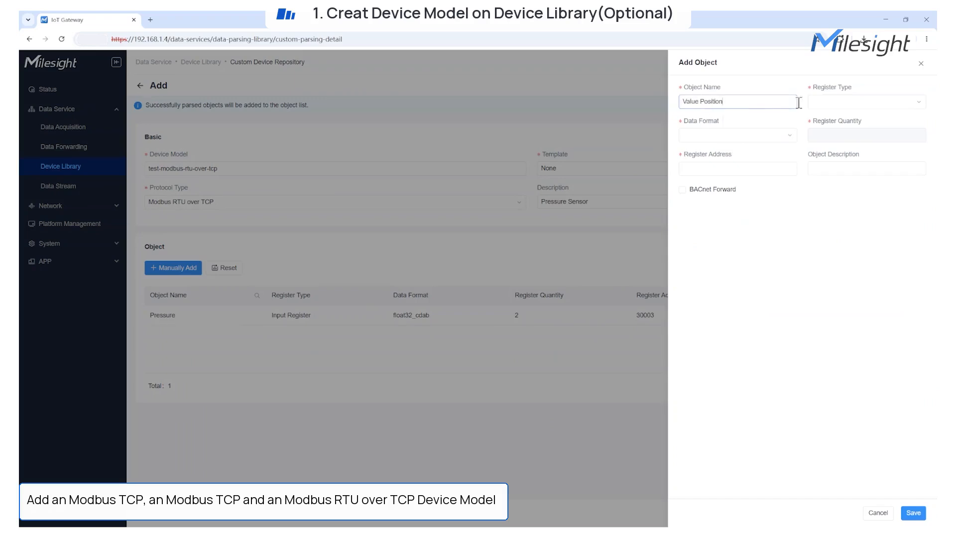
click(826, 101)
click(836, 152)
click(750, 139)
scroll(745, 197, down, 3)
click(732, 186)
click(740, 170)
text(40001)
click(828, 169)
text(valve position)
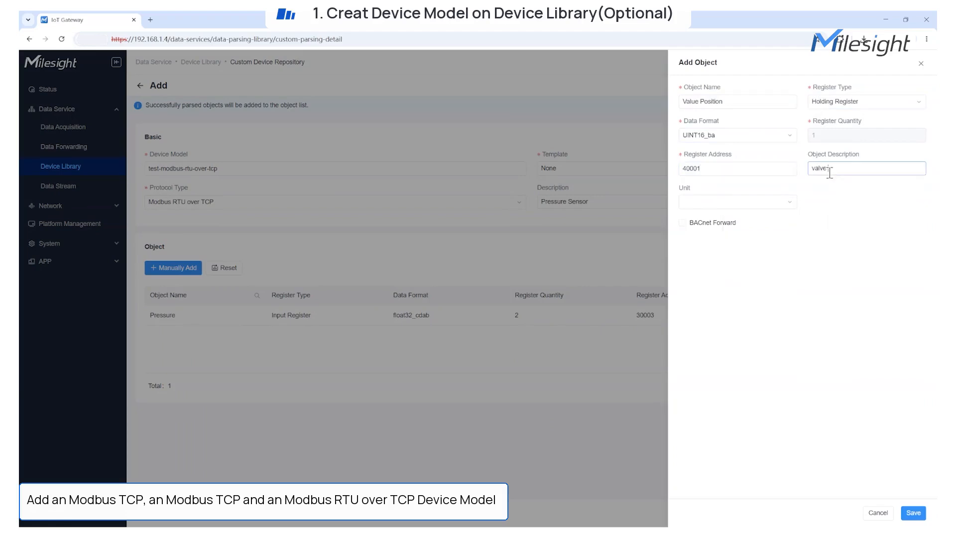
click(699, 102)
key(BackSpace)
key(BackSpace)
key(BackSpace)
key(BackSpace)
text(lve)
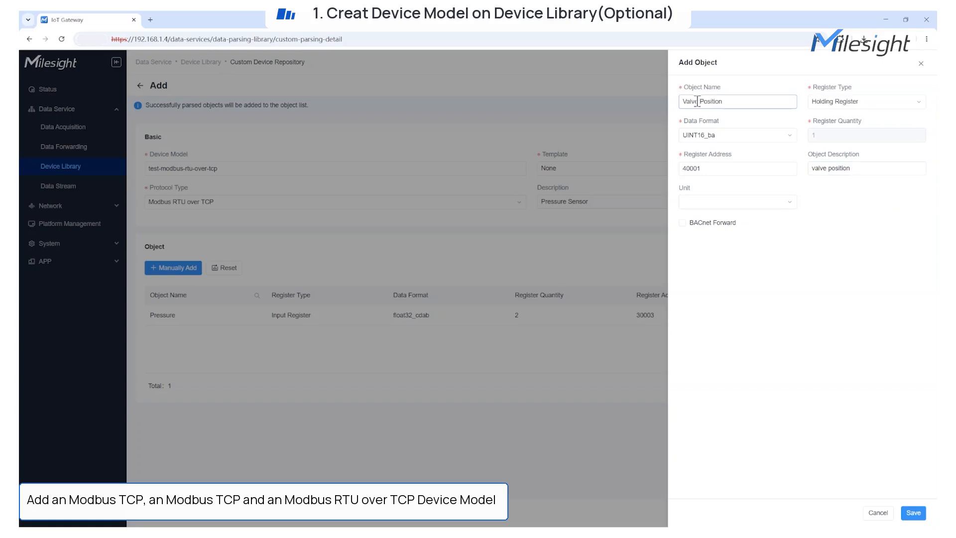
Give Valve Position unit % and BACnet forwarding as Analog-Output, then save the model
click(715, 201)
text(%)
click(707, 217)
click(682, 223)
click(732, 262)
click(731, 297)
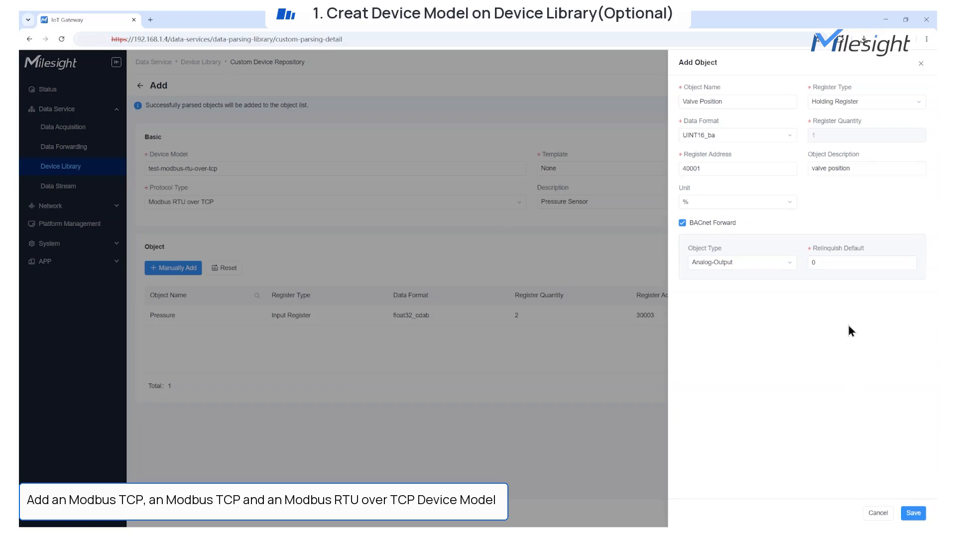
click(768, 267)
scroll(791, 347, down, 2)
click(845, 355)
click(913, 513)
click(913, 513)
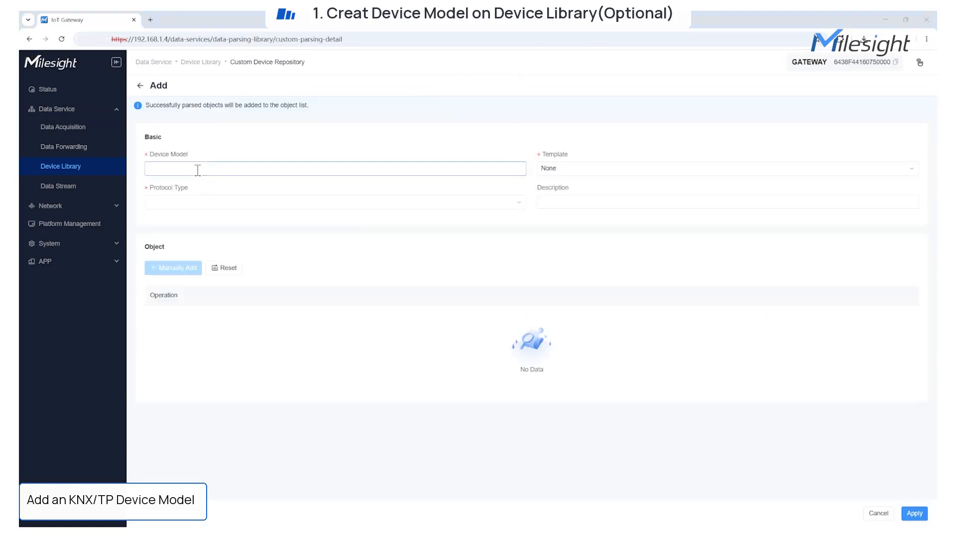
Start a KNX/TP model named test-knx-tp with description 'lighting controller'
click(209, 202)
click(180, 324)
click(178, 169)
text(test-knx-tp)
click(557, 203)
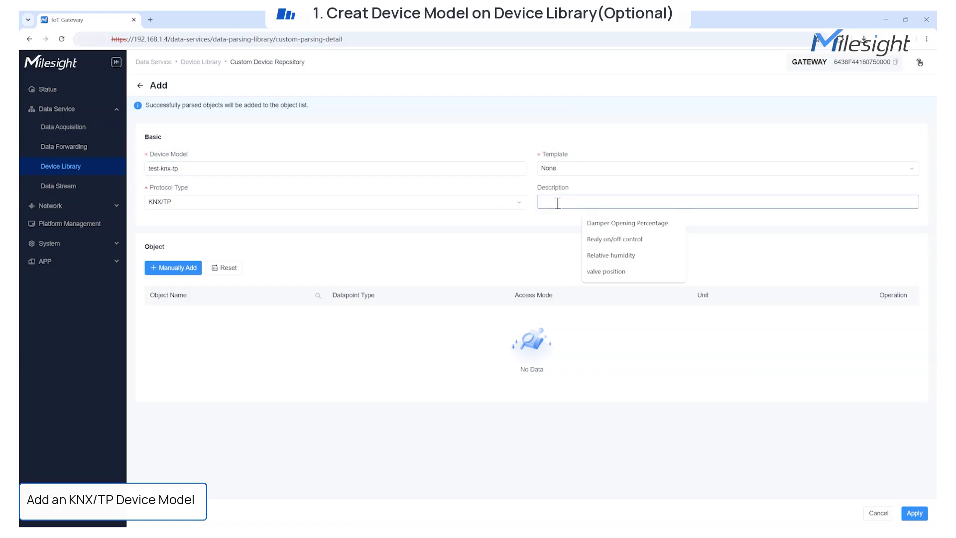
text(lighting controller)
Add a Brightness object ('Dimming level', datapoint 5.001) with BACnet Analog-Output and Modbus forwarding
click(185, 268)
click(721, 101)
text(Brightness)
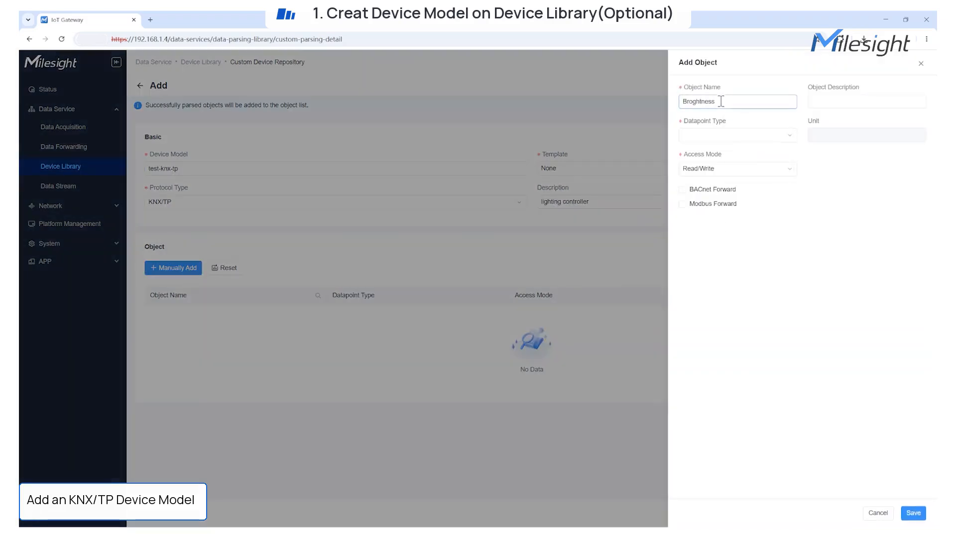
click(821, 102)
text(Dimming level)
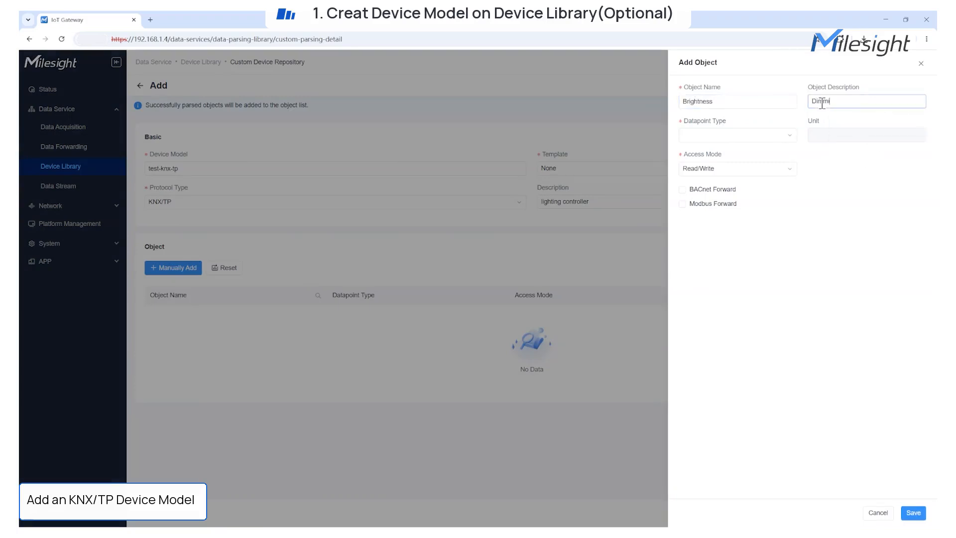
click(765, 134)
text(5.001)
click(751, 158)
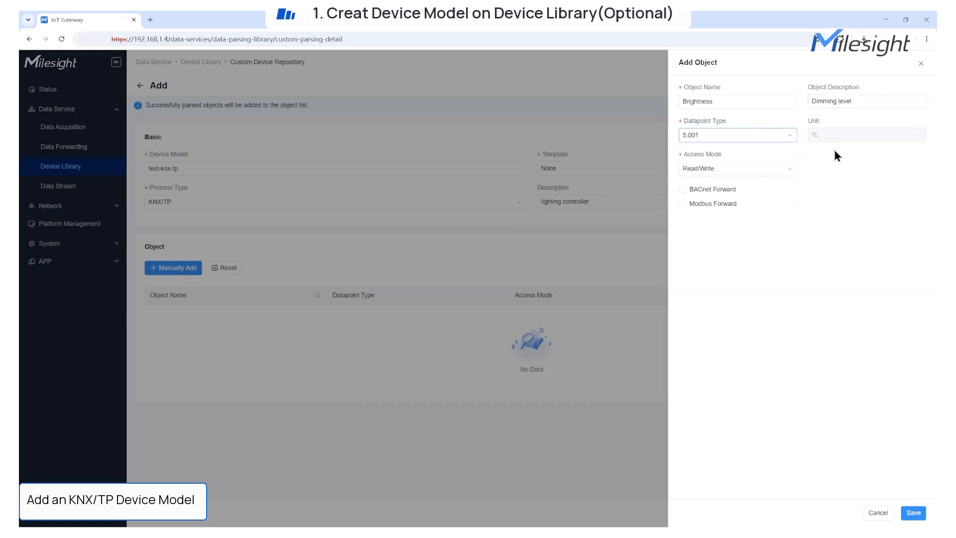
click(682, 190)
click(733, 229)
click(761, 241)
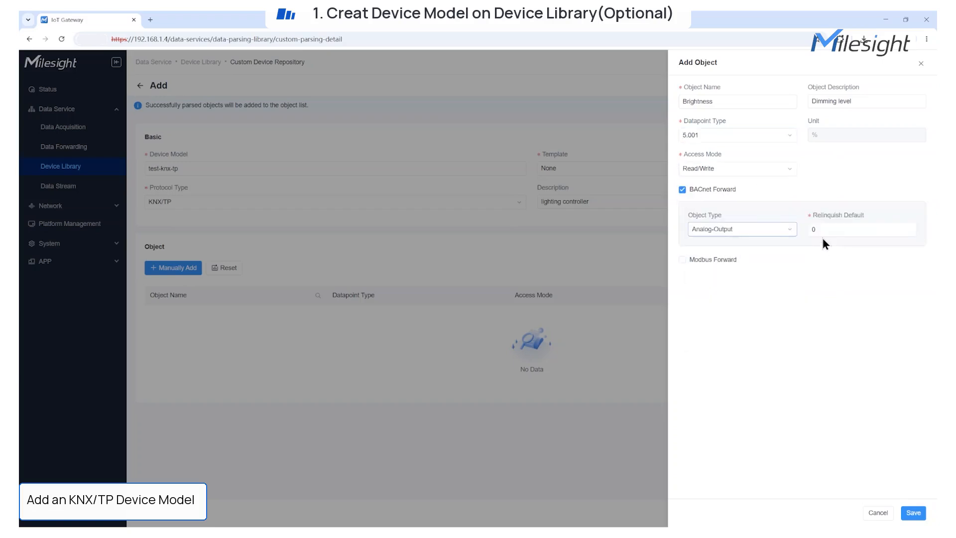
click(682, 260)
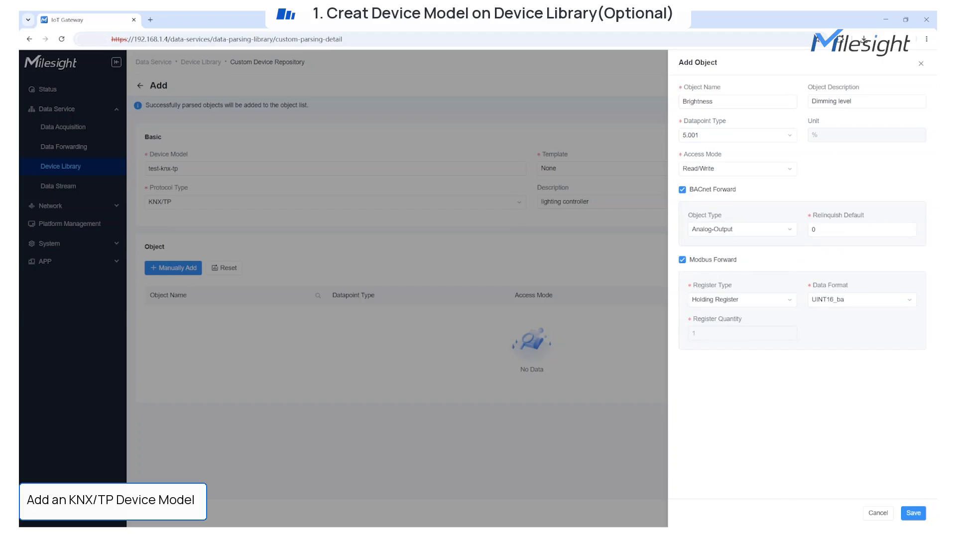
click(913, 513)
Add a Switch object (datapoint 1.001) with BACnet forwarding, states 'on'/'off', no Modbus forwarding
click(172, 267)
click(687, 101)
text(Switch)
click(823, 102)
text(switch on/off control)
click(751, 134)
click(708, 170)
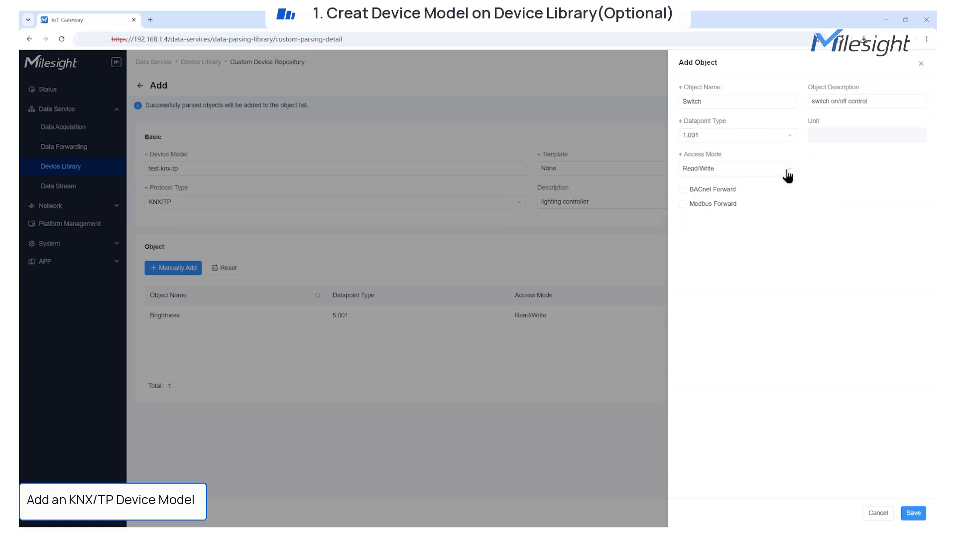
click(700, 192)
click(731, 263)
text(on)
click(825, 262)
text(off)
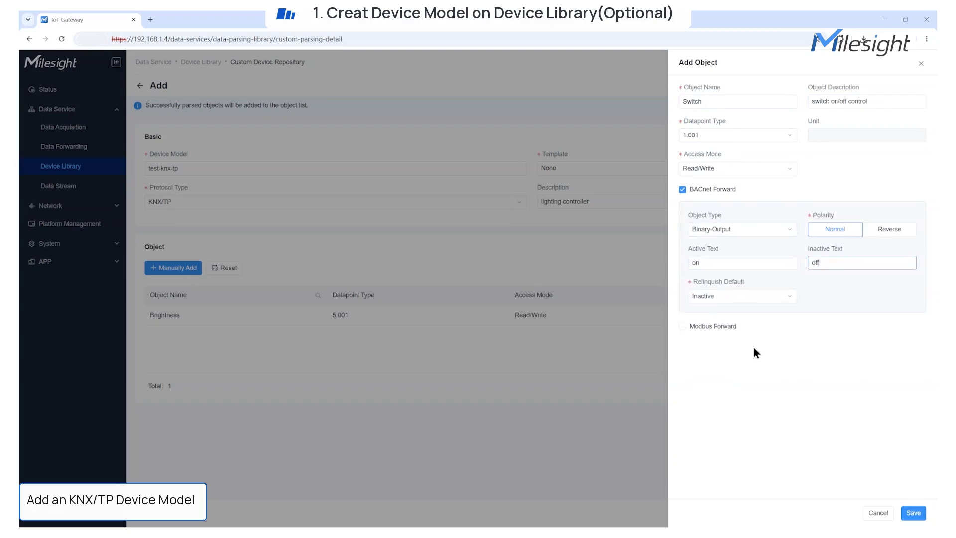
click(682, 326)
click(682, 326)
click(913, 513)
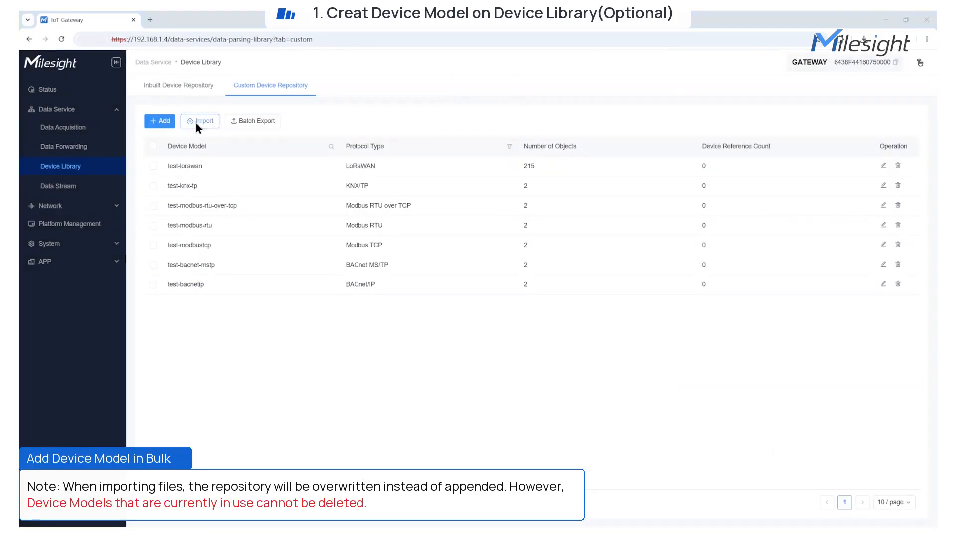
Import the device model spreadsheet into the custom repository and select all listed models
click(195, 121)
click(151, 155)
click(298, 296)
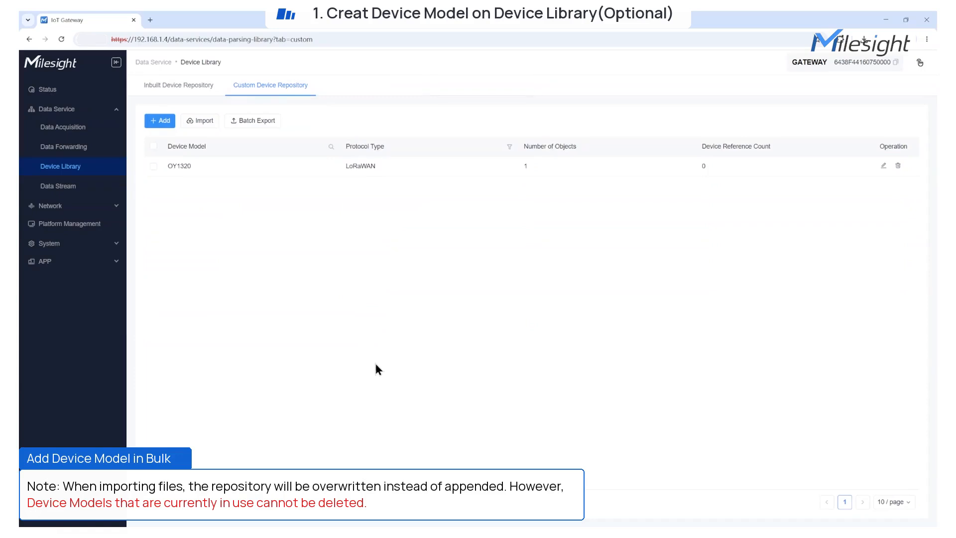
click(208, 127)
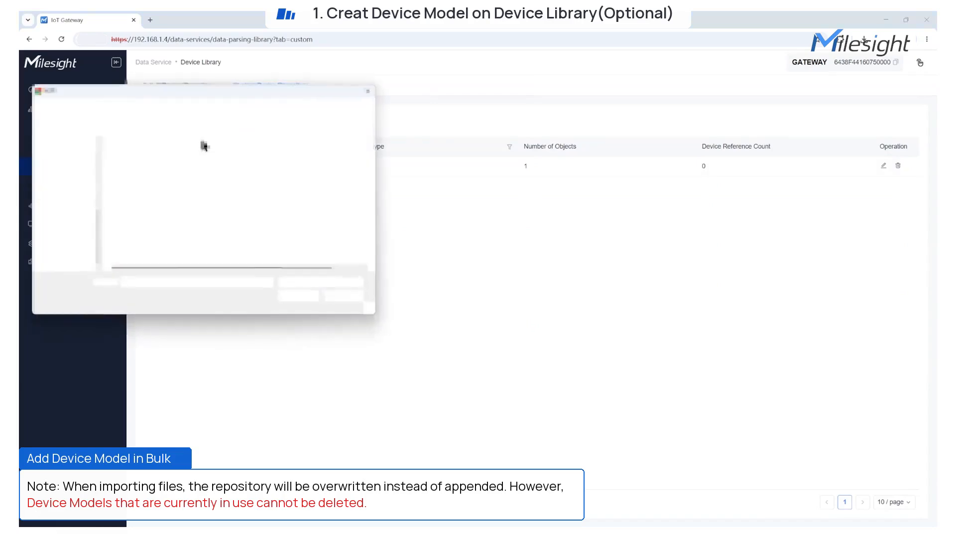
double_click(178, 170)
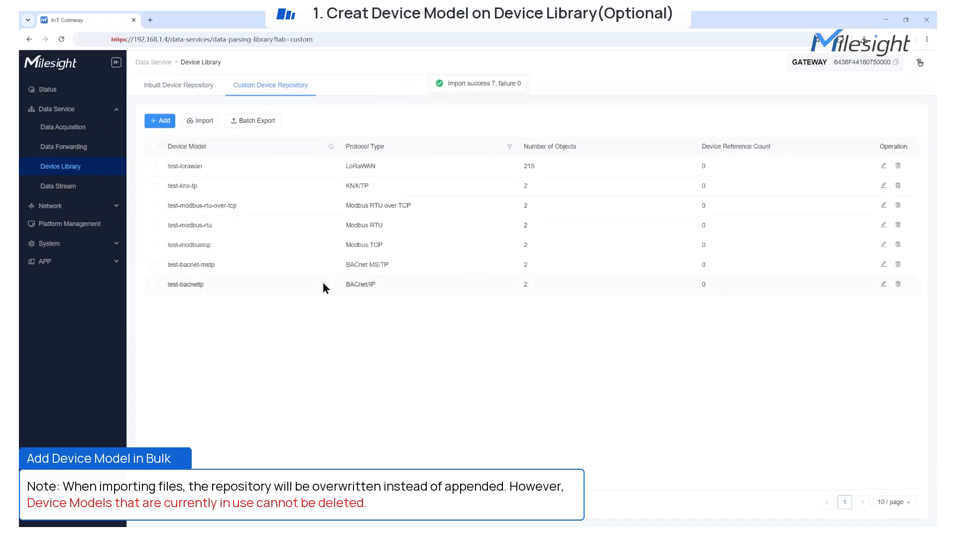
click(153, 146)
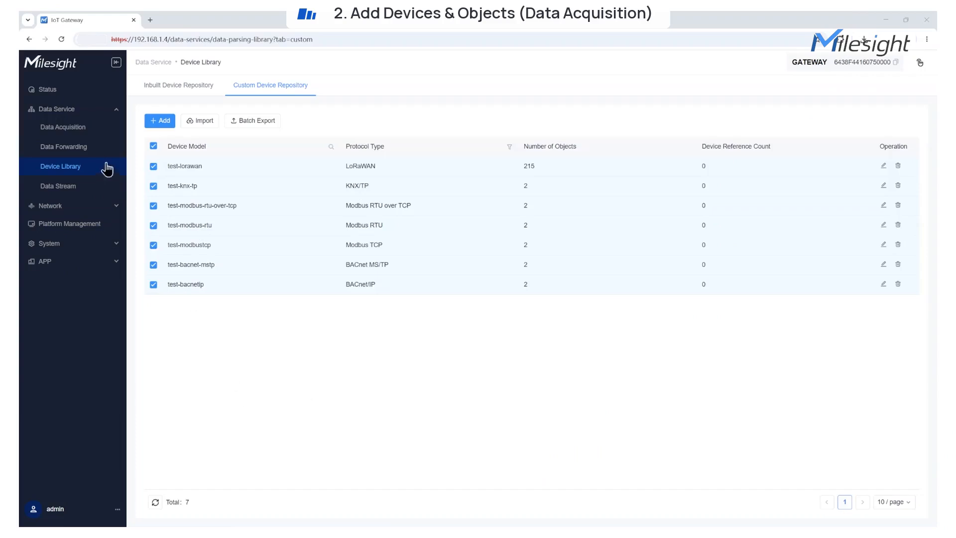
Go to Data Service > Data Acquisition to view the empty device list
click(99, 131)
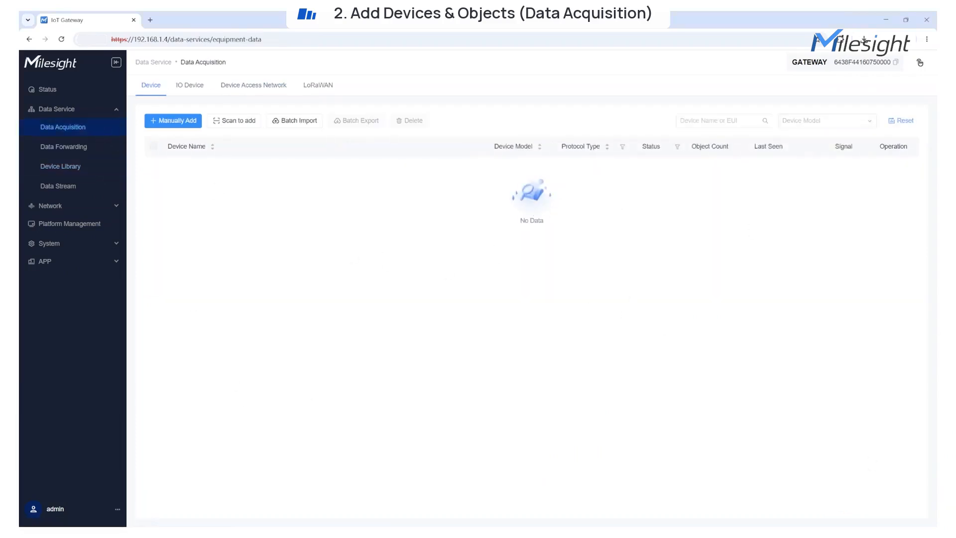
click(184, 122)
click(209, 222)
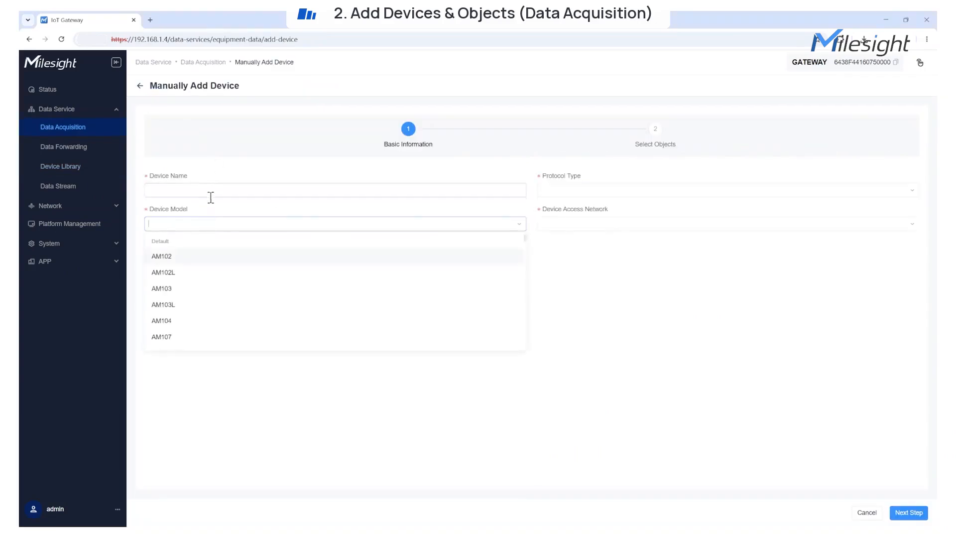
click(577, 190)
click(141, 87)
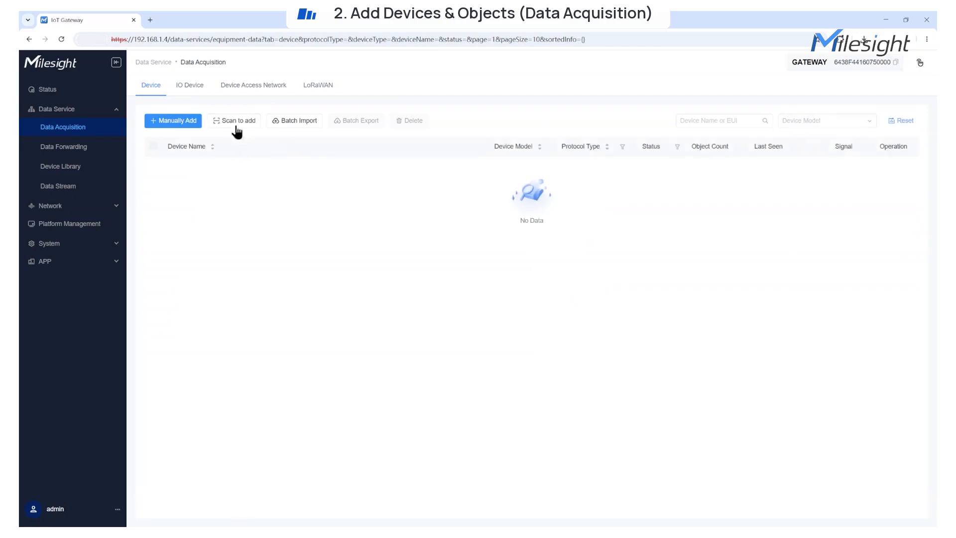
click(190, 88)
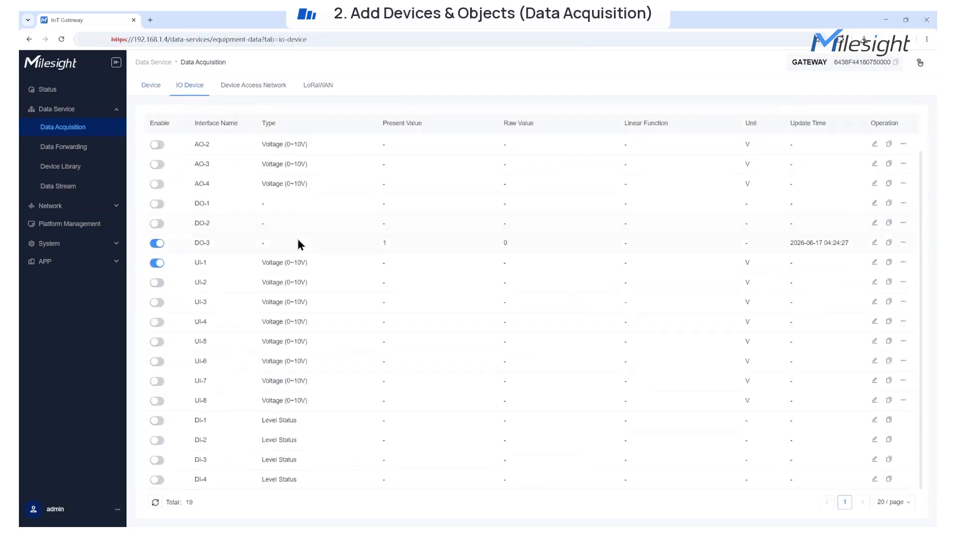
click(151, 85)
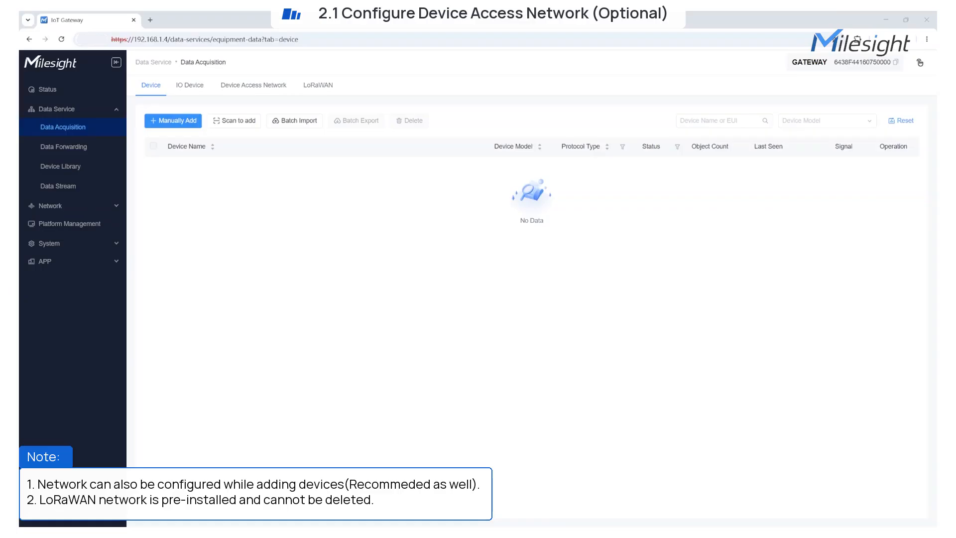
Re-save the LoRaWAN access network settings with channel 7 left enabled
click(258, 91)
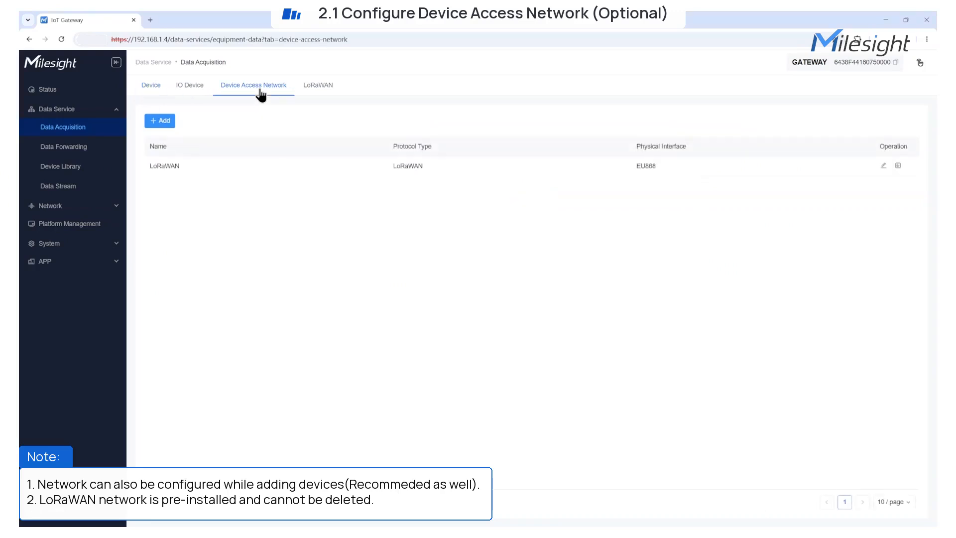
double_click(148, 167)
click(883, 165)
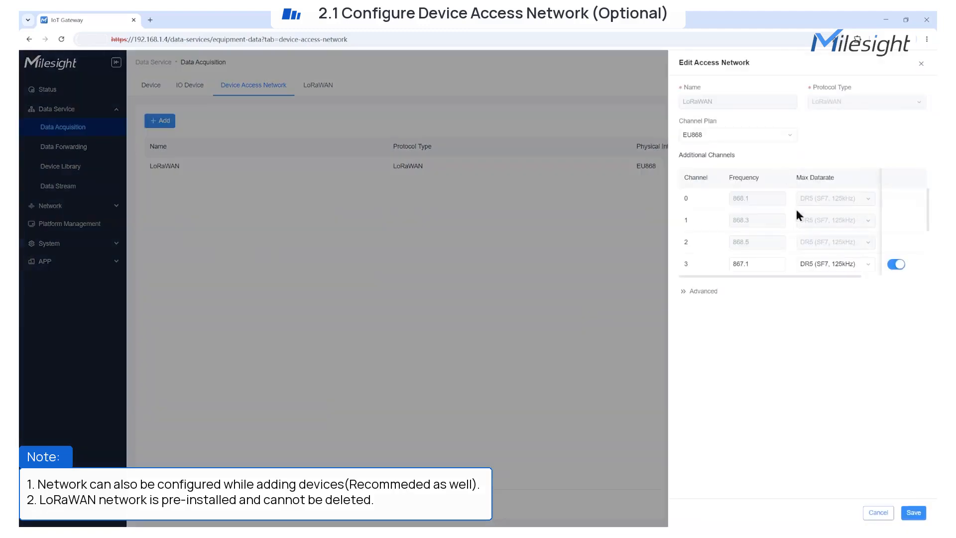
scroll(836, 249, down, 2)
click(896, 265)
click(902, 263)
click(916, 514)
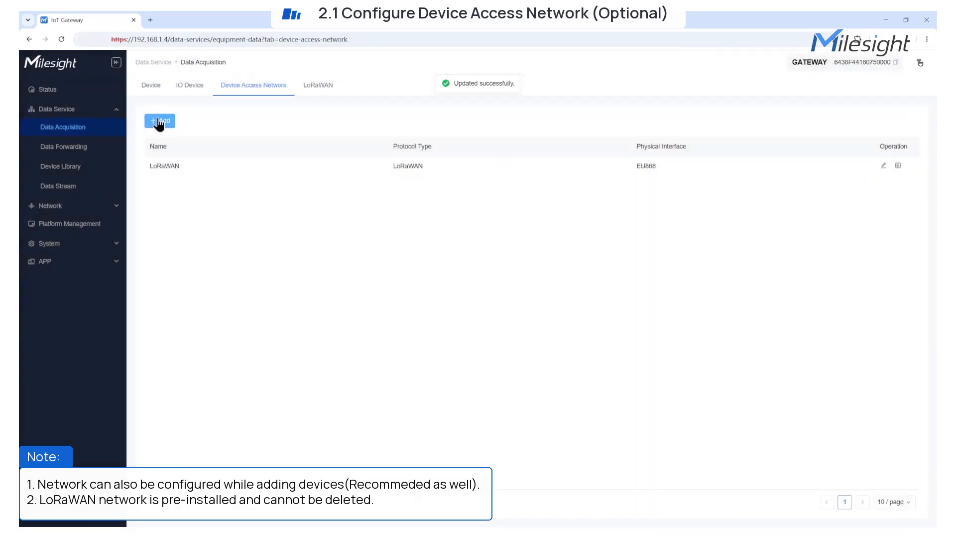
Add a BACnet/IP access network named test-bacnetip on interface ETH-1
click(159, 121)
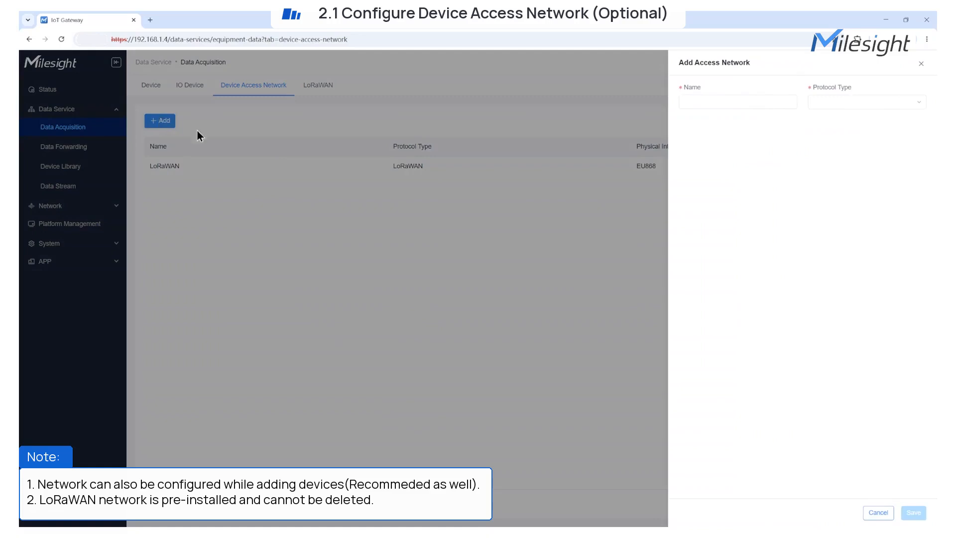
click(849, 104)
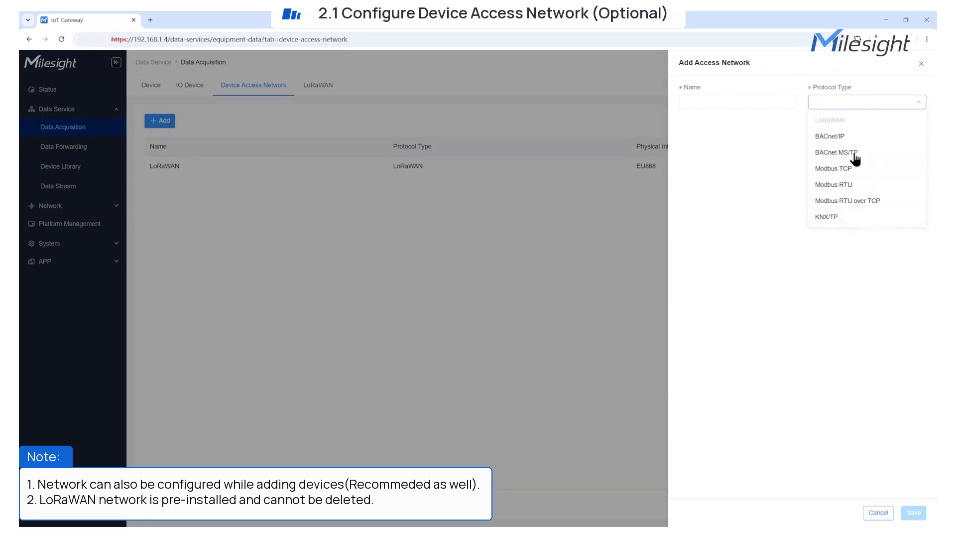
click(836, 136)
click(745, 98)
click(748, 121)
click(724, 135)
click(696, 151)
click(700, 158)
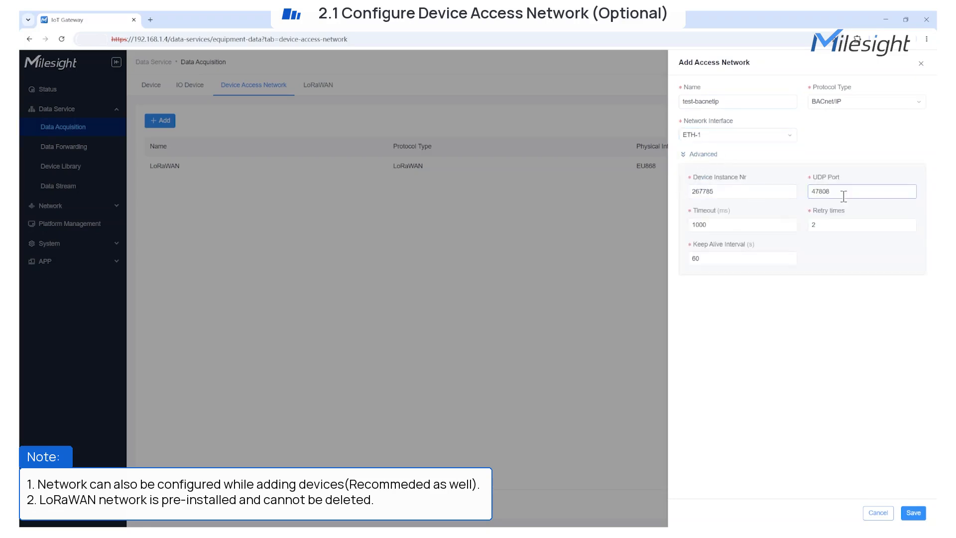
click(916, 514)
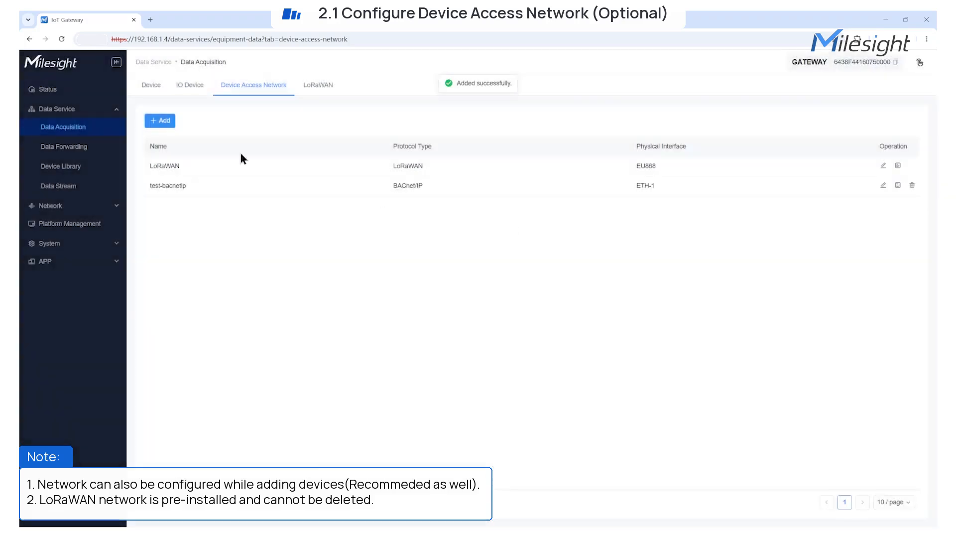
Add BACnet MS/TP network test-bacnet-mstp on RS485-1 at 9600 baud with Even parity
click(160, 121)
click(842, 102)
click(845, 158)
click(768, 100)
click(727, 145)
click(737, 136)
click(712, 159)
click(831, 137)
click(829, 209)
double_click(686, 224)
click(770, 239)
click(775, 203)
click(688, 245)
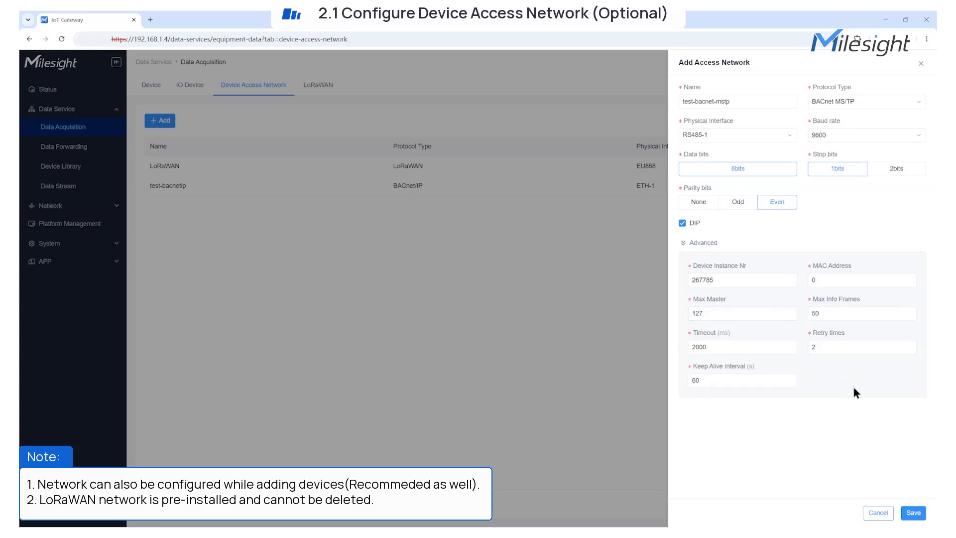
click(913, 513)
Add a Modbus TCP access network named test-modbustcp
click(160, 121)
click(856, 101)
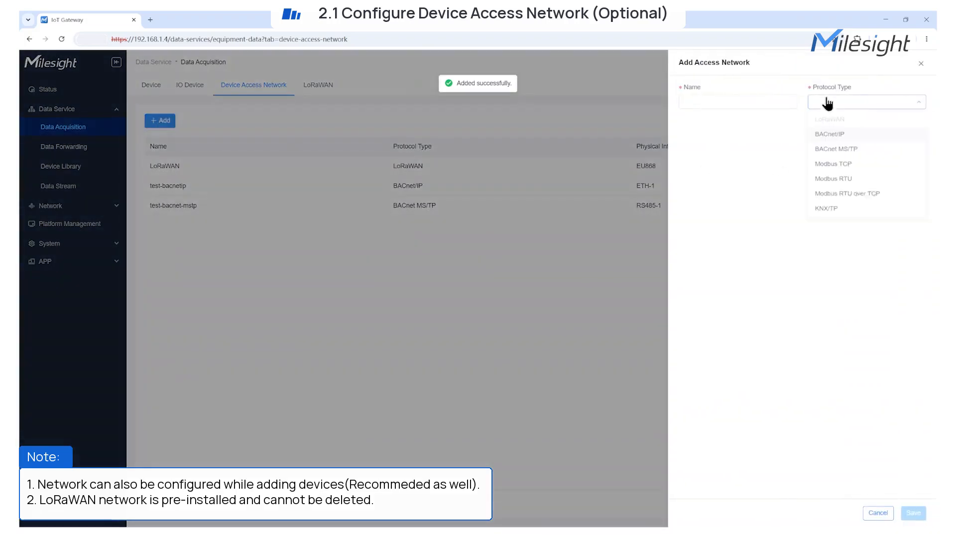
click(833, 169)
click(737, 102)
click(762, 158)
click(701, 121)
click(913, 513)
Add a Modbus RTU access network named test-modbusrtu on RS485-2
click(160, 121)
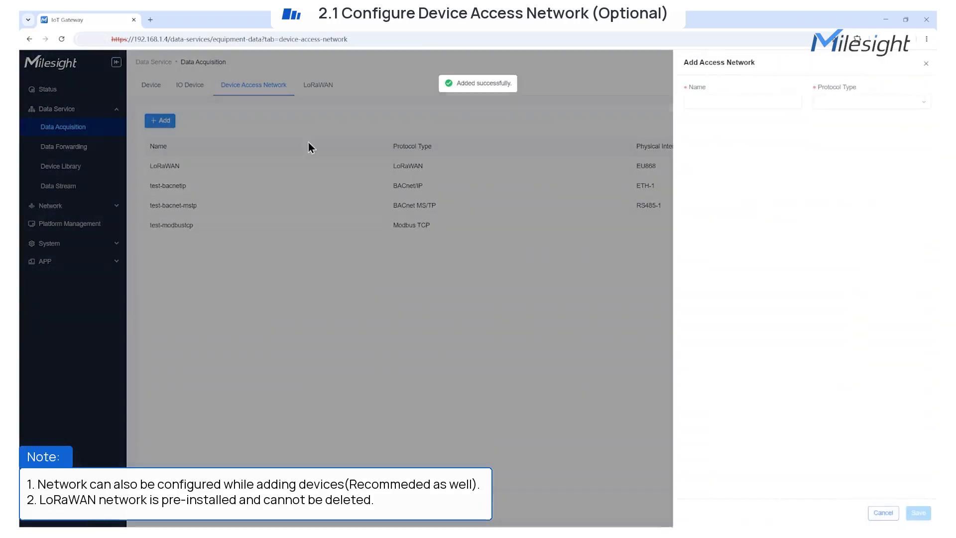
click(845, 105)
click(848, 181)
click(764, 106)
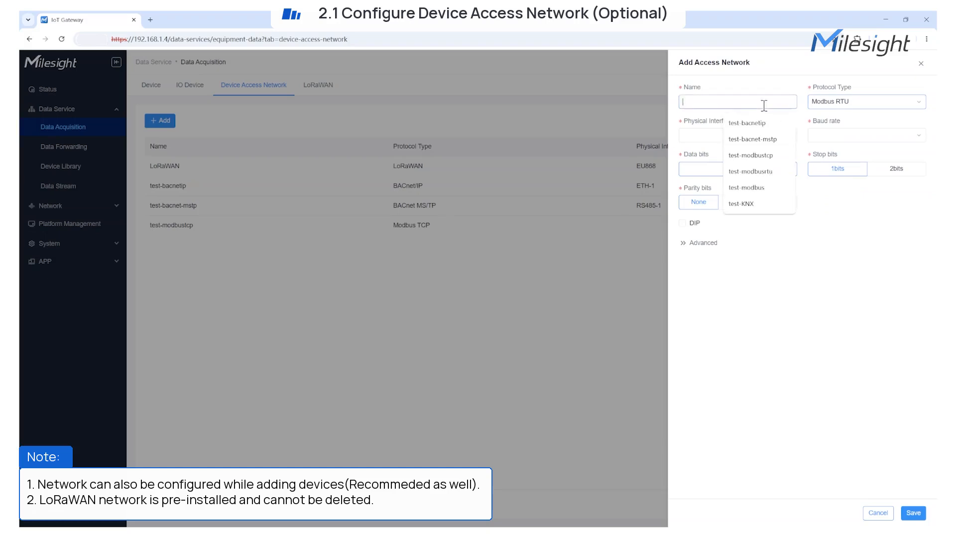
click(764, 170)
click(742, 135)
click(709, 170)
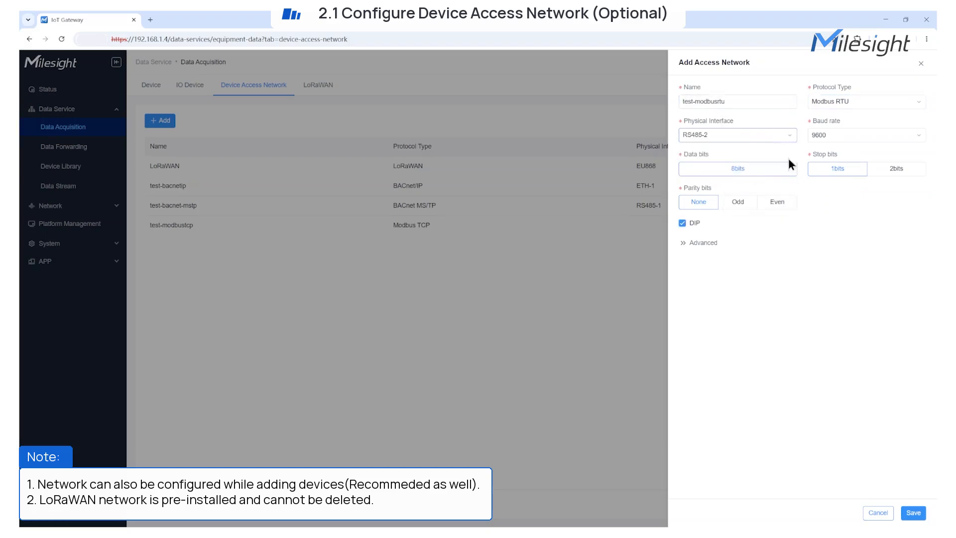
click(697, 243)
click(923, 513)
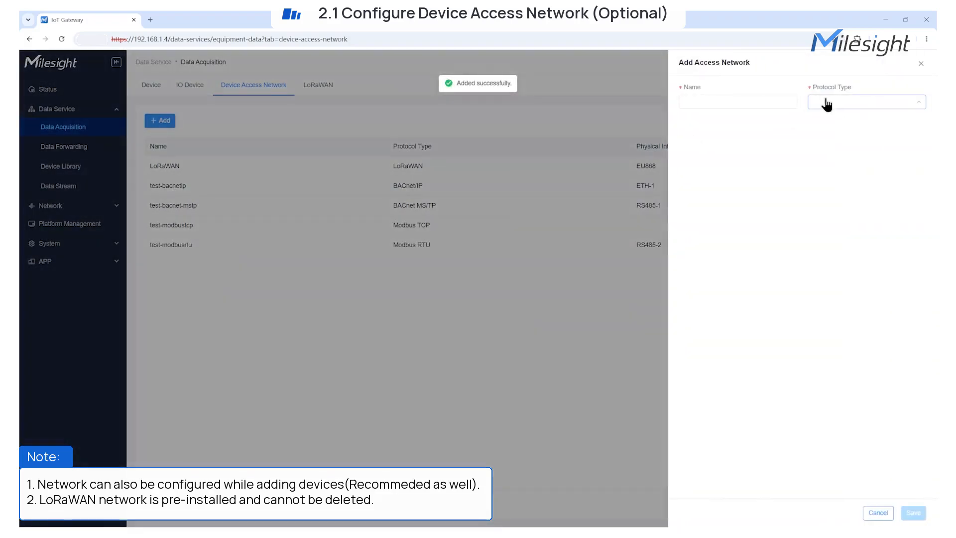
Add a Modbus RTU over TCP access network named test-modbus
click(826, 101)
click(844, 200)
click(710, 102)
click(751, 186)
click(697, 125)
click(912, 513)
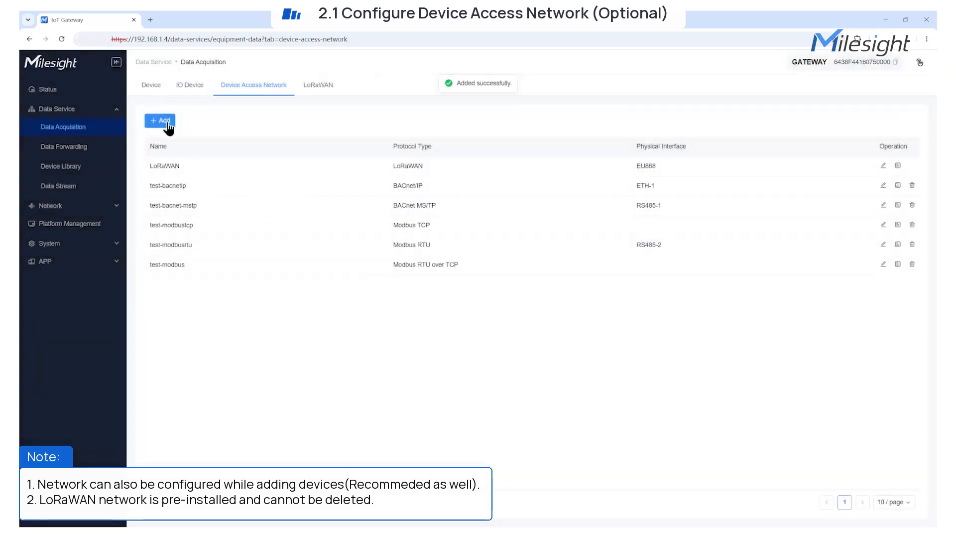
Begin another access network with protocol type KNX/TP
click(172, 123)
click(826, 102)
click(826, 215)
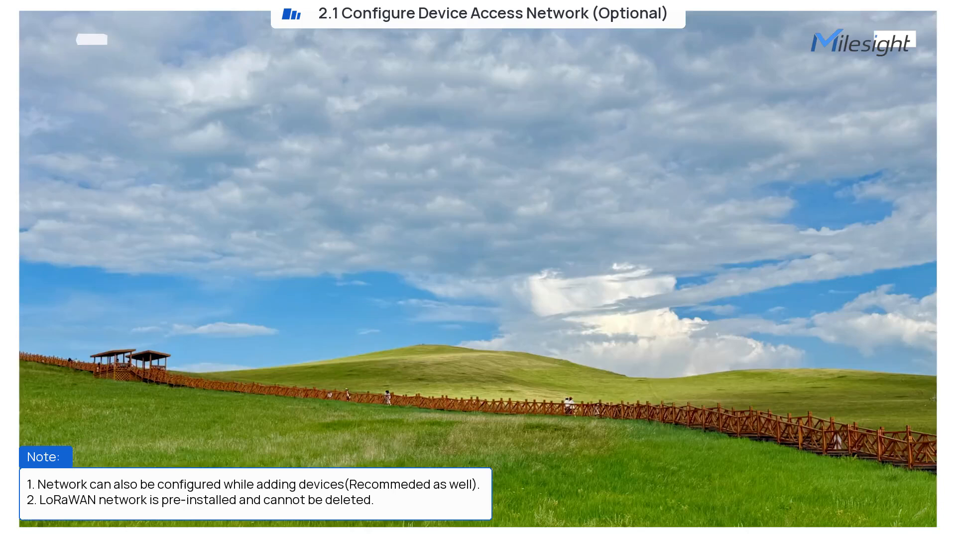
Name the KNX/TP network test-KNX, give it physical address 15.15.1, and save it
click(721, 99)
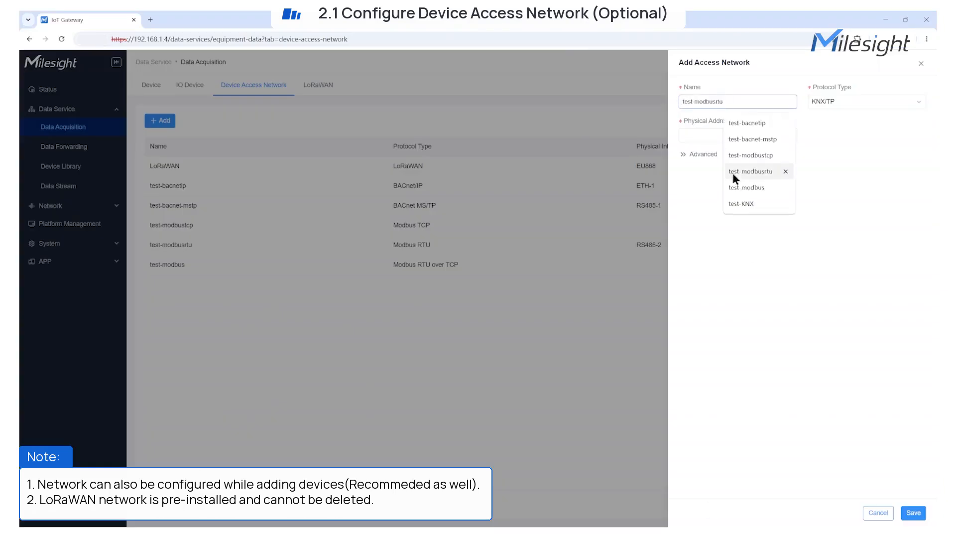
click(742, 202)
click(699, 134)
text(15.15.1)
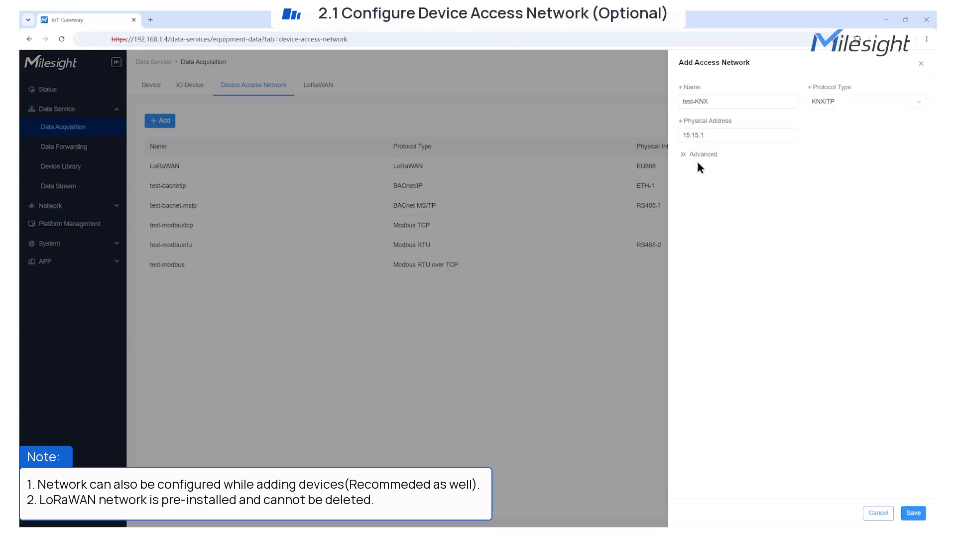
click(699, 155)
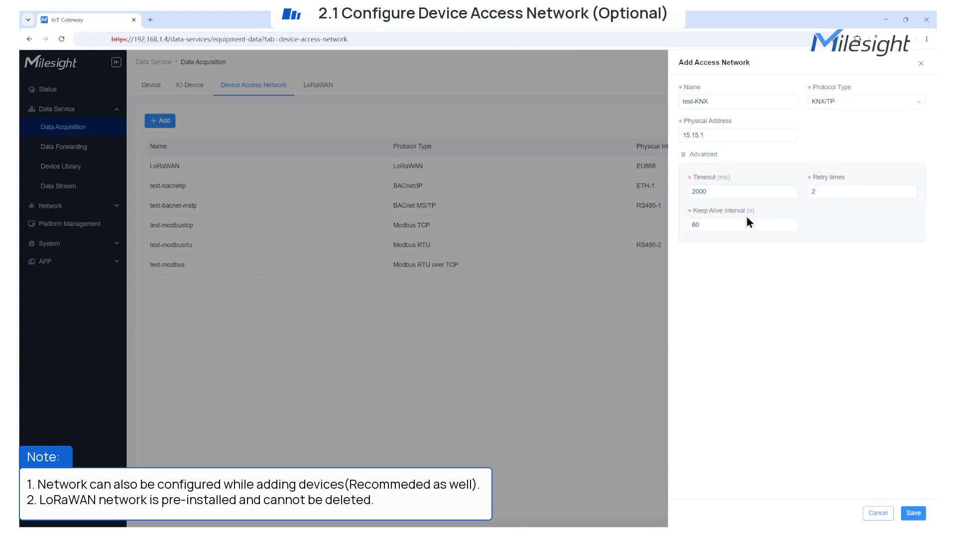
click(913, 516)
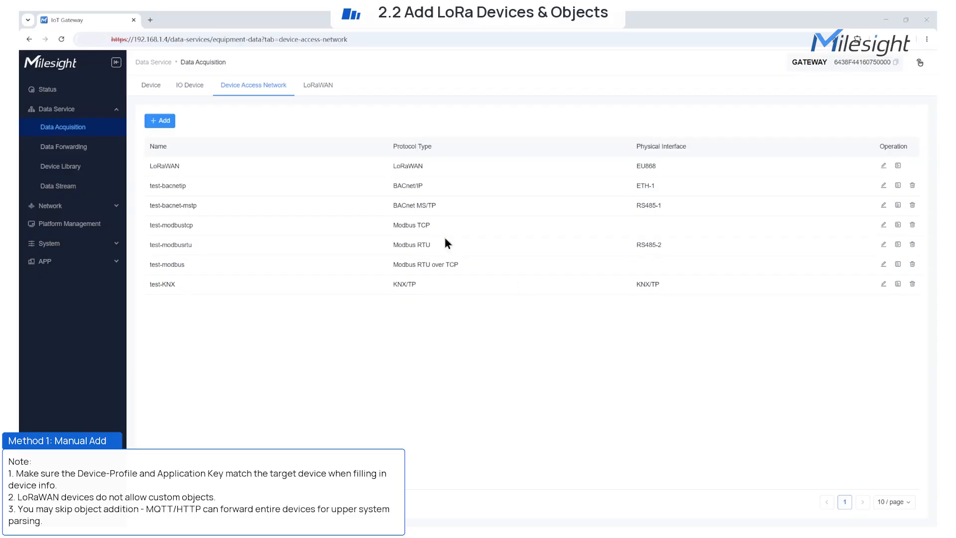
Start a manual LoRaWAN device named VS341 with device model VS341
click(152, 87)
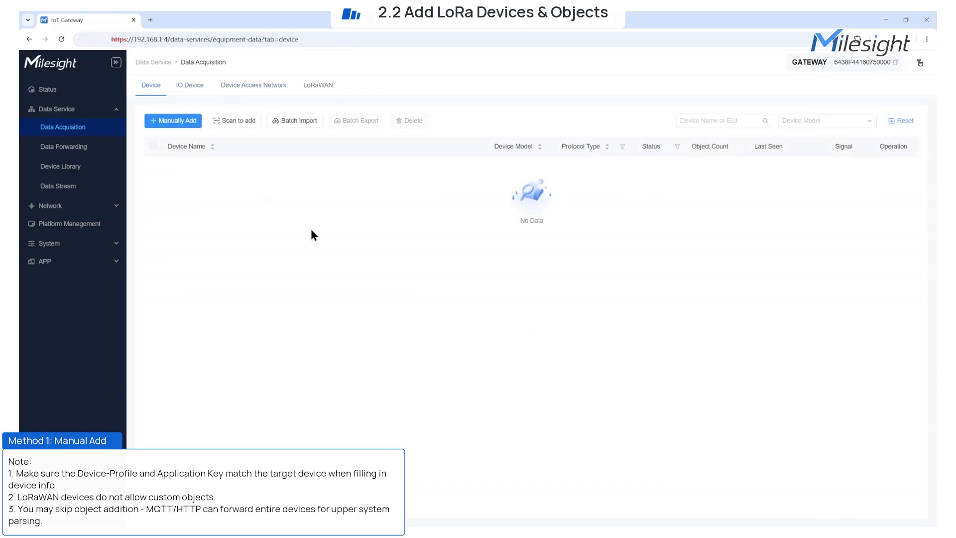
click(173, 120)
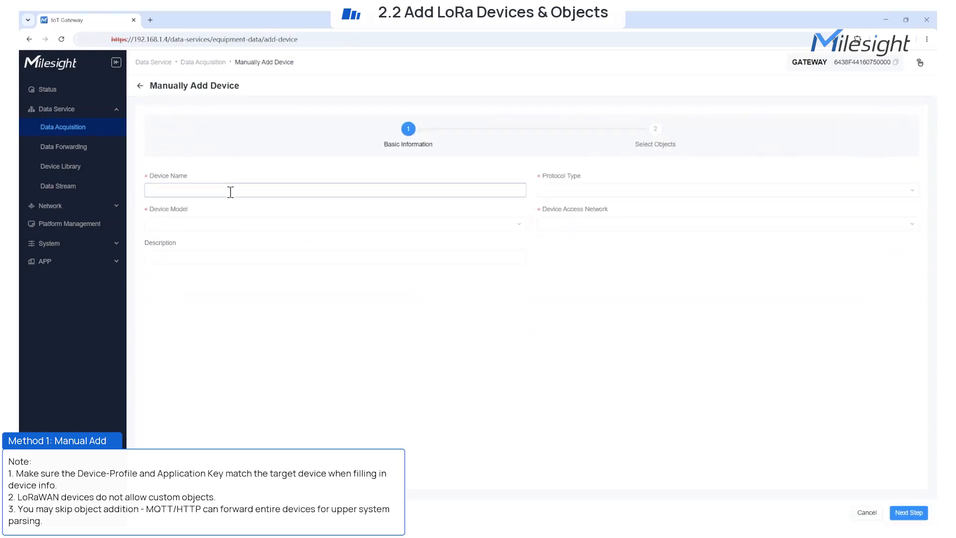
text(VS341)
click(551, 195)
click(557, 208)
click(487, 223)
text(VS34)
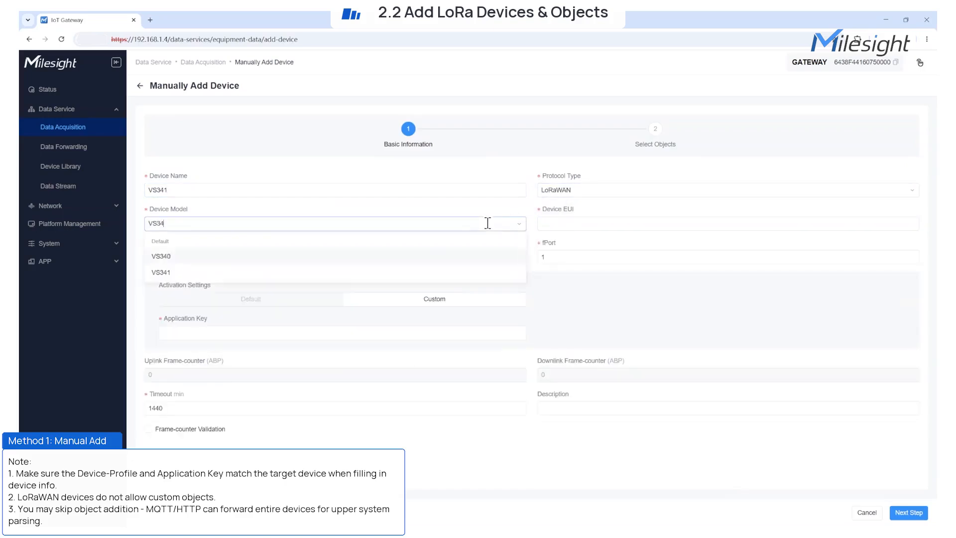
click(458, 272)
Paste the full device EUI, add description 'occupancy sensor-test', and continue to objects
click(591, 223)
text(24e124787)
drag(591, 222, 536, 227)
text(24E124787D271930)
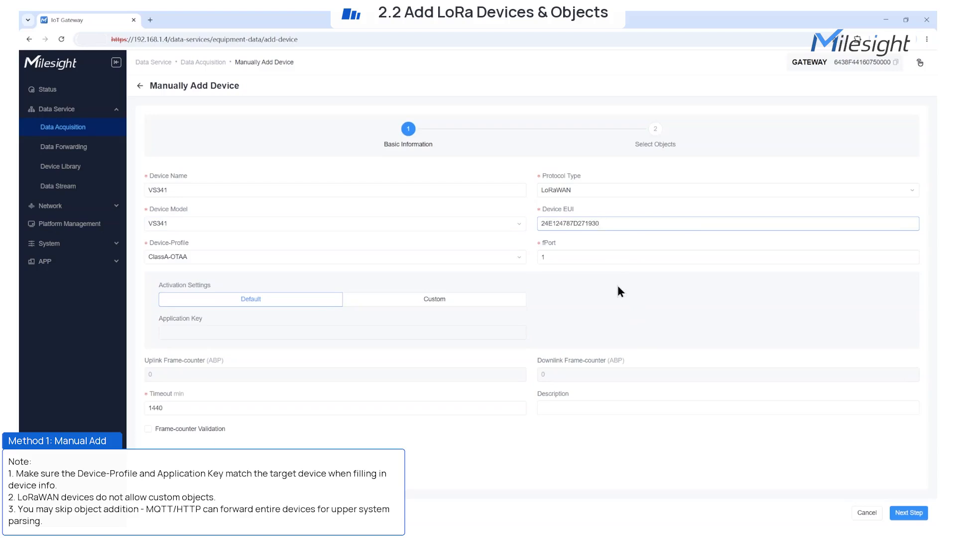
click(617, 286)
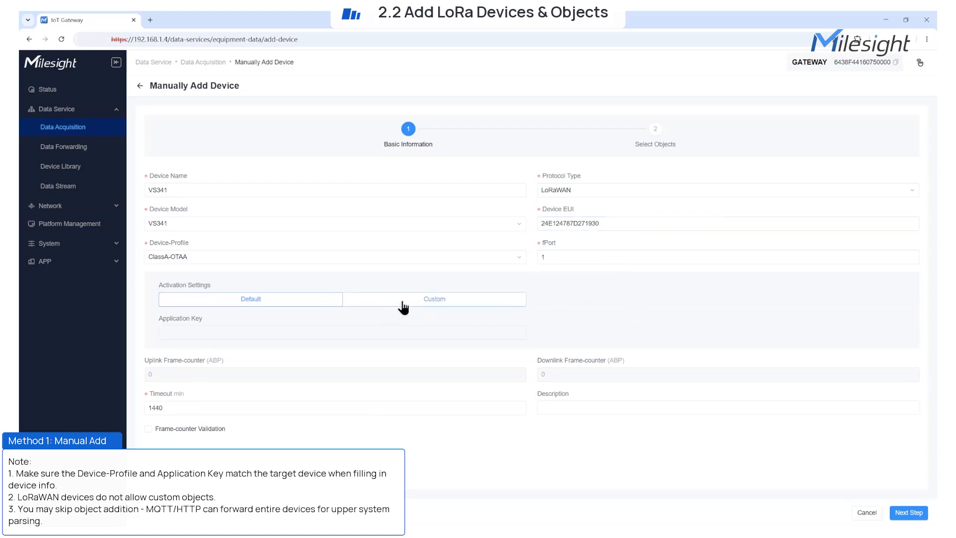
click(558, 408)
text(occupancy)
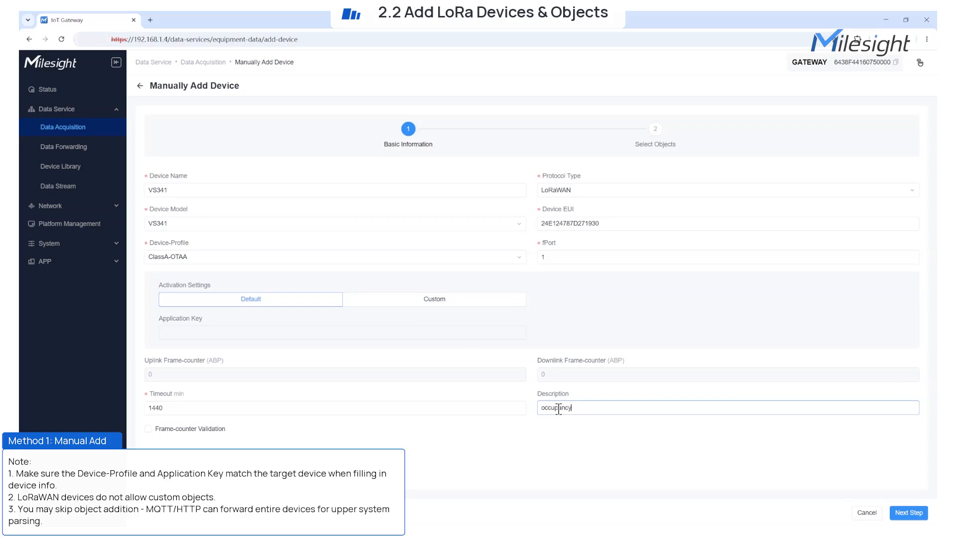
text( sensor-test)
click(906, 515)
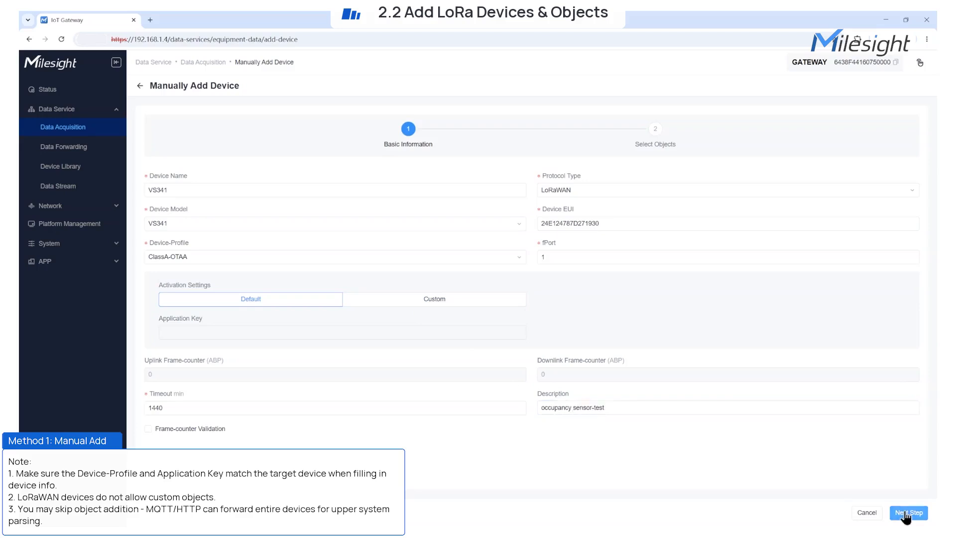
Create VS341 without Firmware Version, Hardware Version, Reboot, Report Interval and Reset Event objects
scroll(383, 280, down, 5)
scroll(413, 311, up, 5)
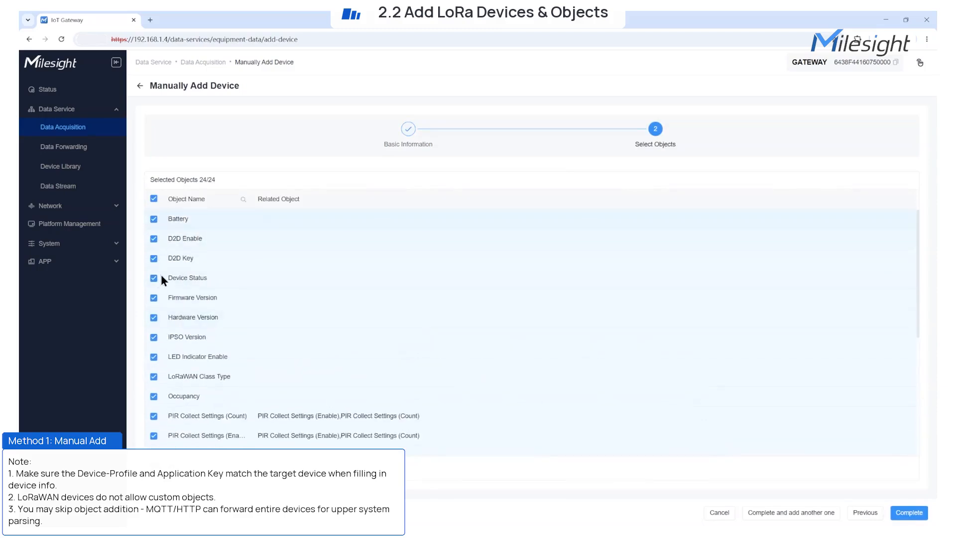
click(154, 298)
click(154, 317)
scroll(193, 333, down, 3)
click(154, 340)
click(153, 360)
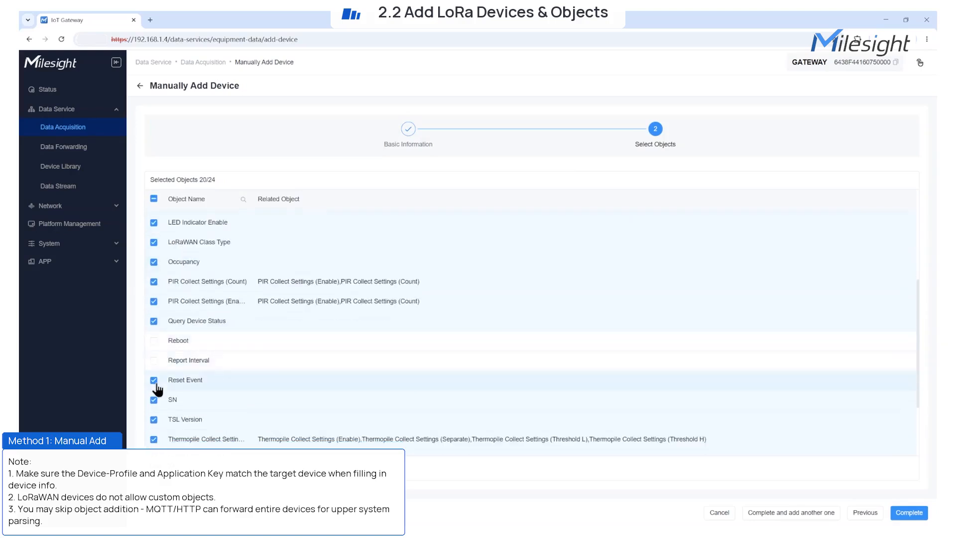
click(154, 380)
scroll(357, 388, up, 3)
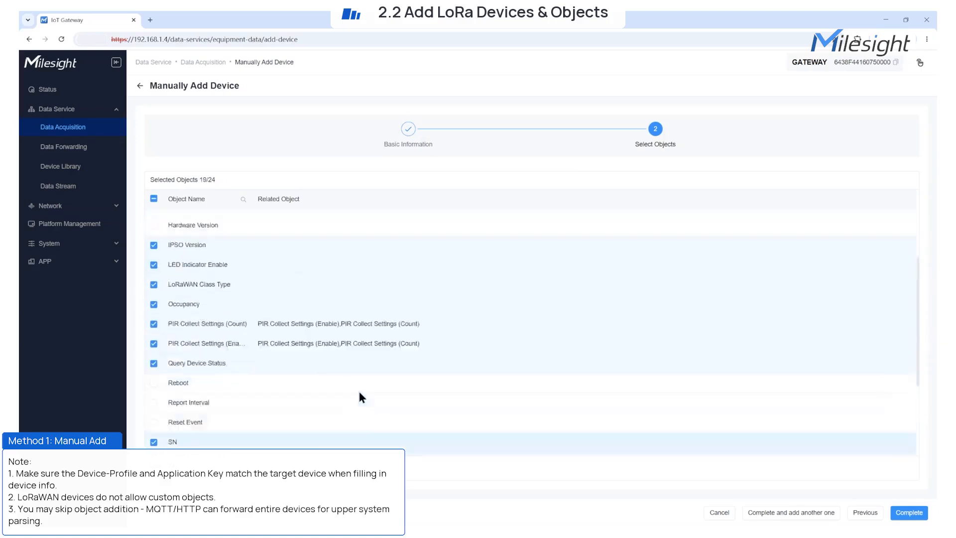
click(906, 514)
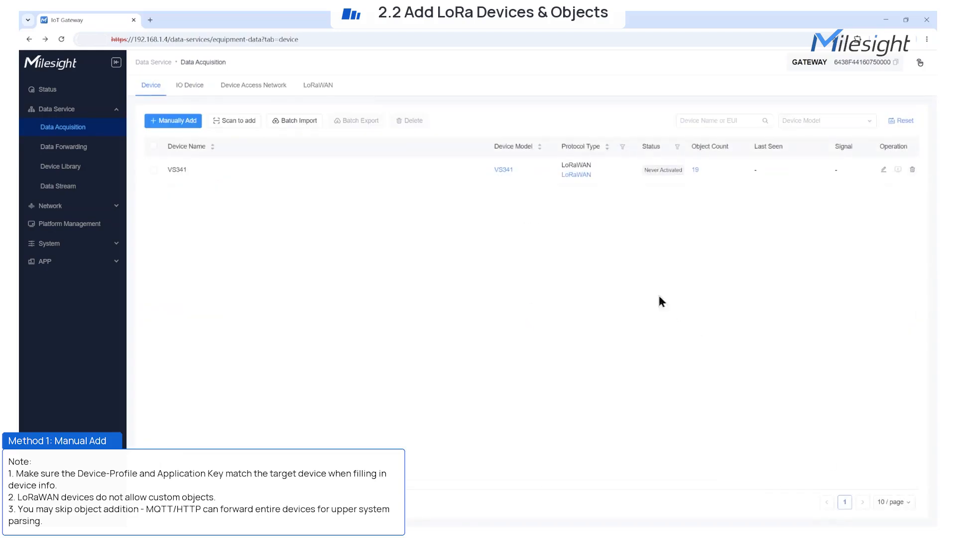
Disable the D2D Key object in VS341's object list
click(695, 170)
click(174, 232)
click(543, 302)
Add the Firmware Version and Hardware Version objects back and save
click(159, 140)
click(687, 222)
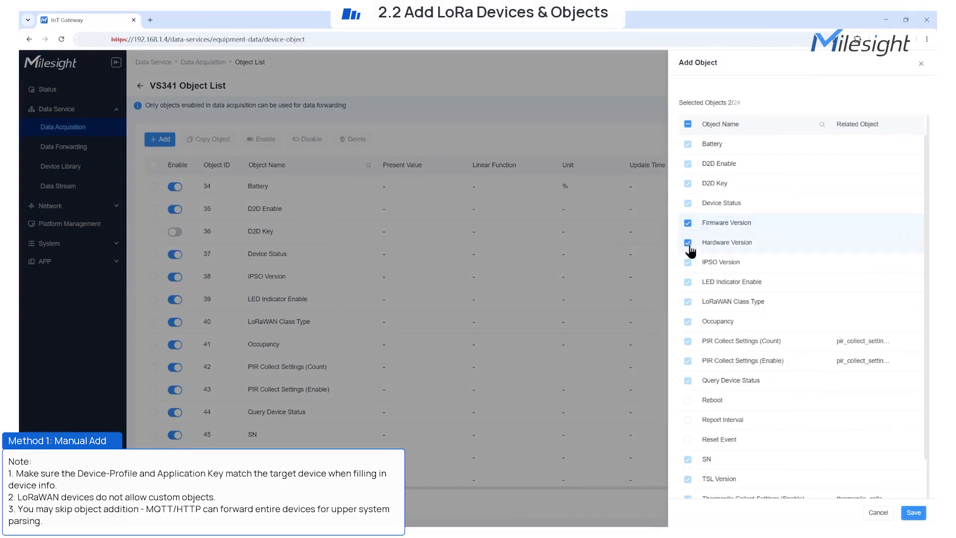
click(688, 242)
click(914, 512)
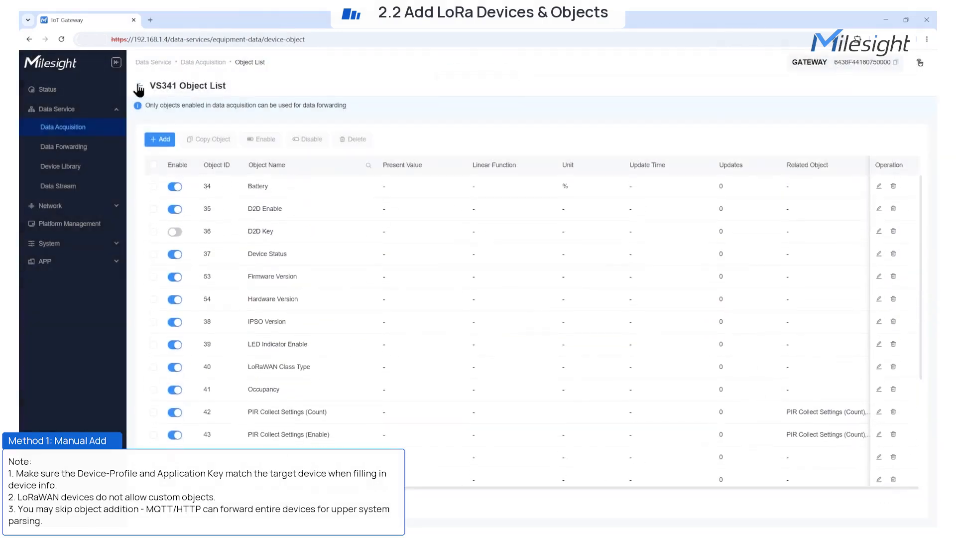
click(153, 164)
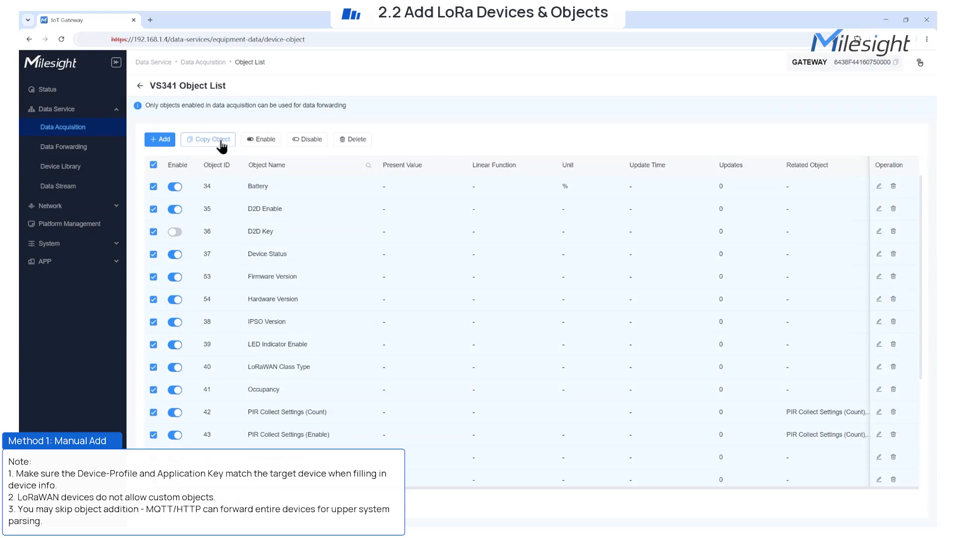
click(154, 165)
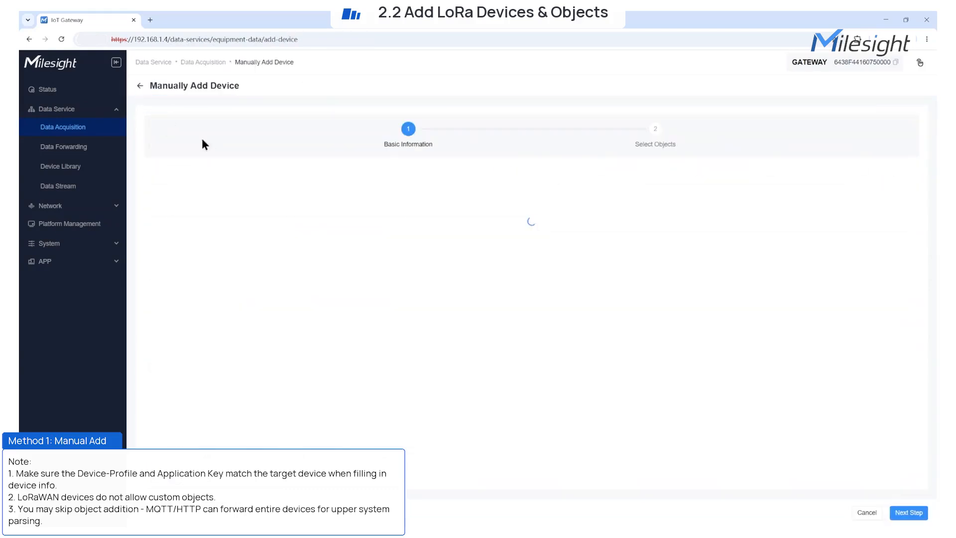
Start a device named test=lora with protocol LoRaWAN and device model None
click(353, 192)
text(test=lora)
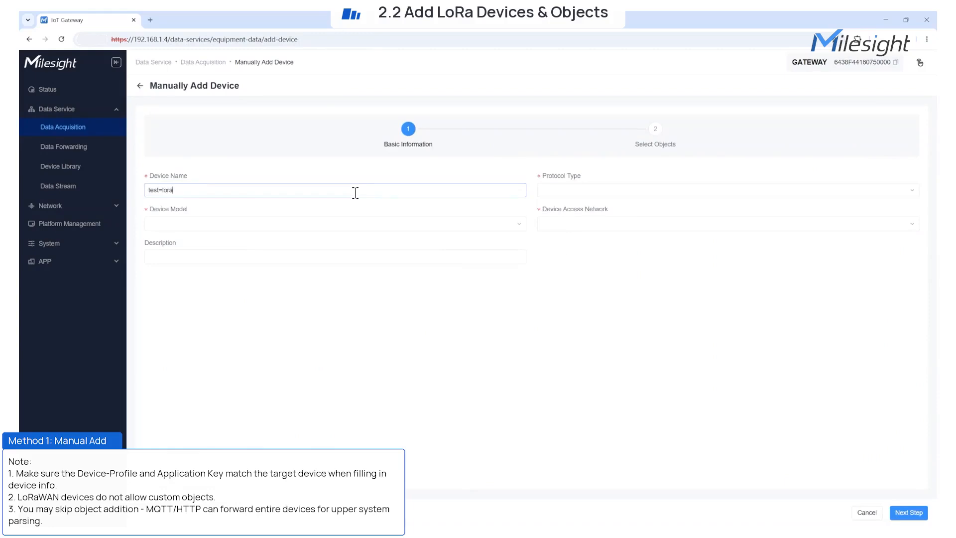
click(587, 195)
click(572, 210)
click(356, 224)
scroll(348, 306, down, 10)
scroll(527, 314, down, 5)
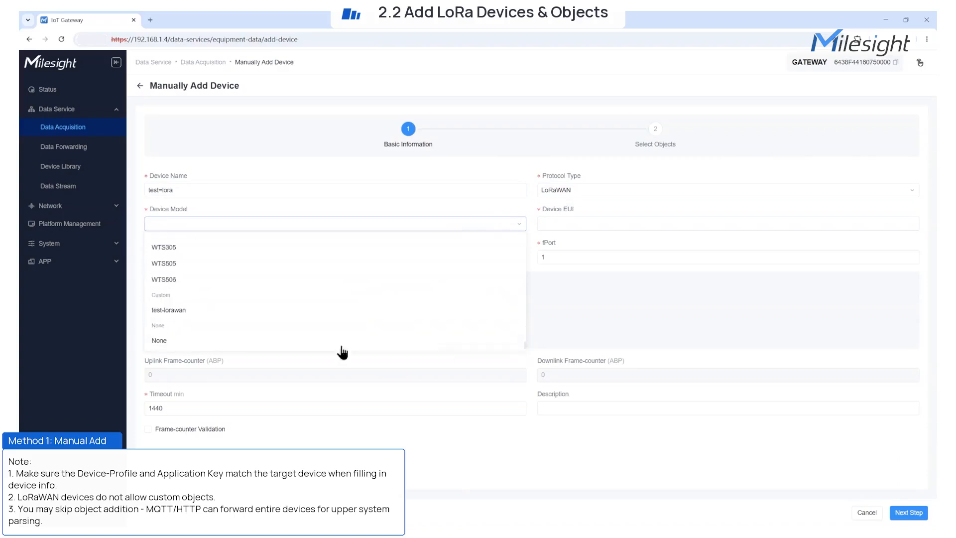
click(443, 343)
Fill the Device EUI, choose ClassC-ABP profile, add description 'test', and create the device
click(558, 224)
click(621, 263)
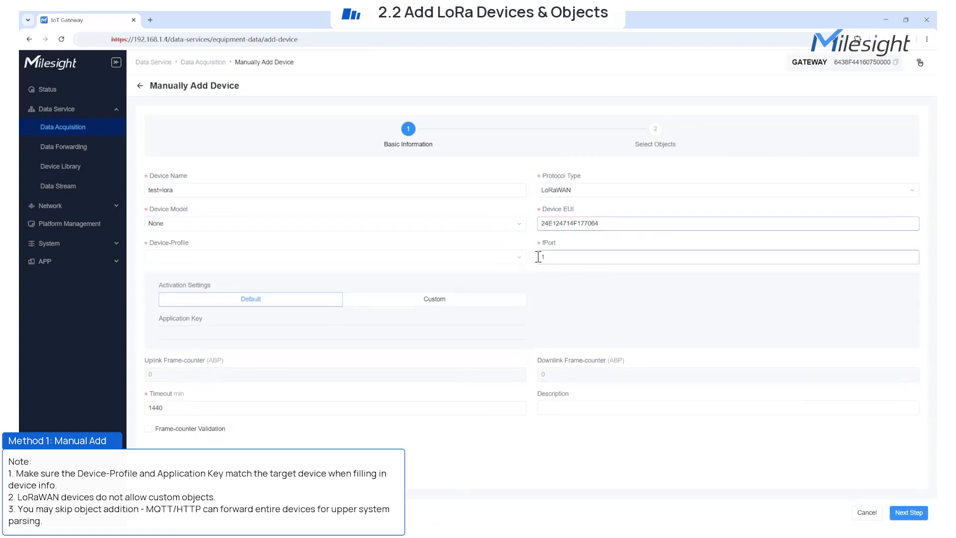
click(513, 256)
click(175, 361)
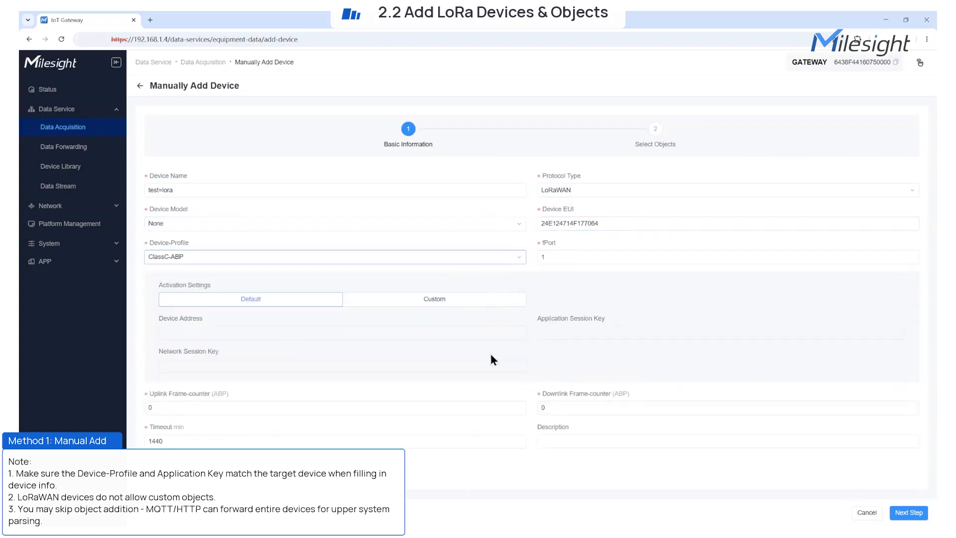
click(553, 440)
text(test)
click(909, 512)
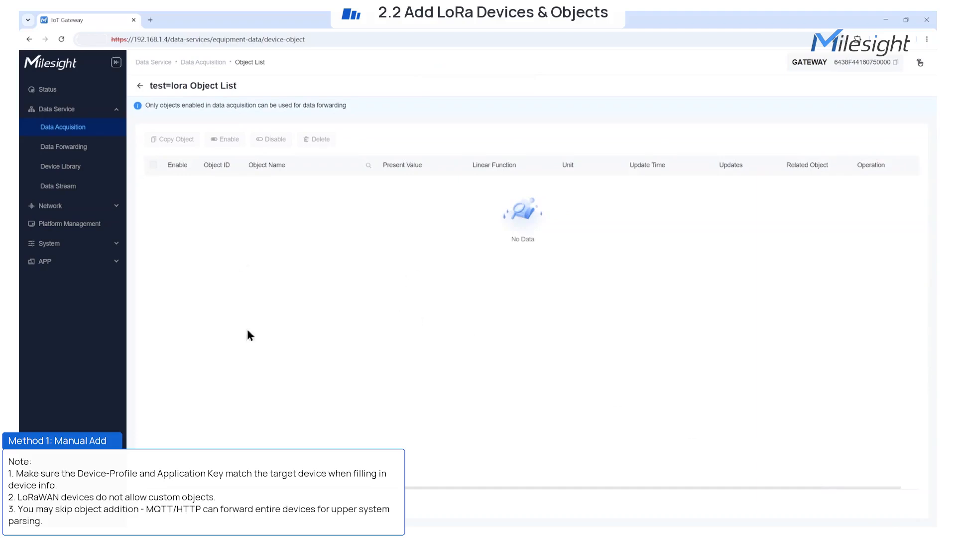
Check test=lora's object list from the device list, confirming it has no objects
click(141, 86)
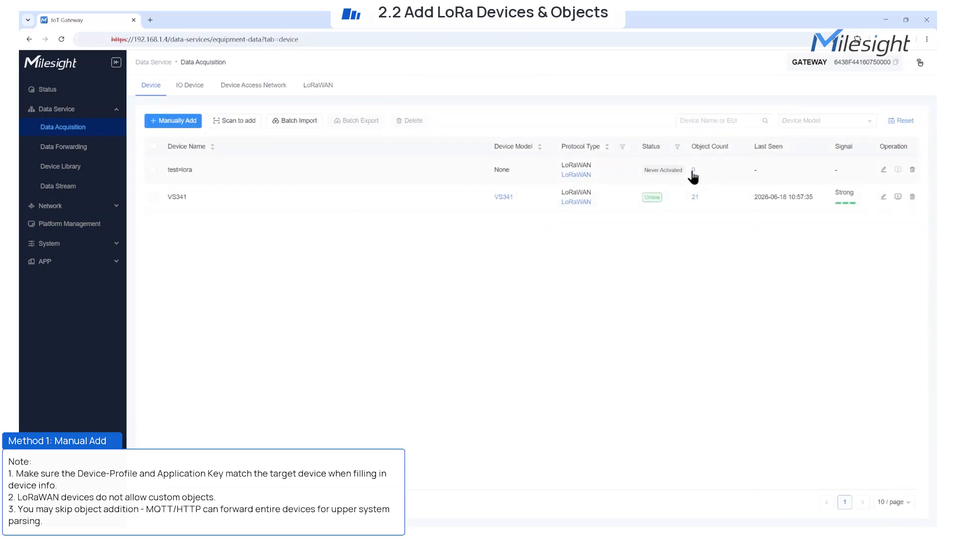
click(693, 172)
click(142, 89)
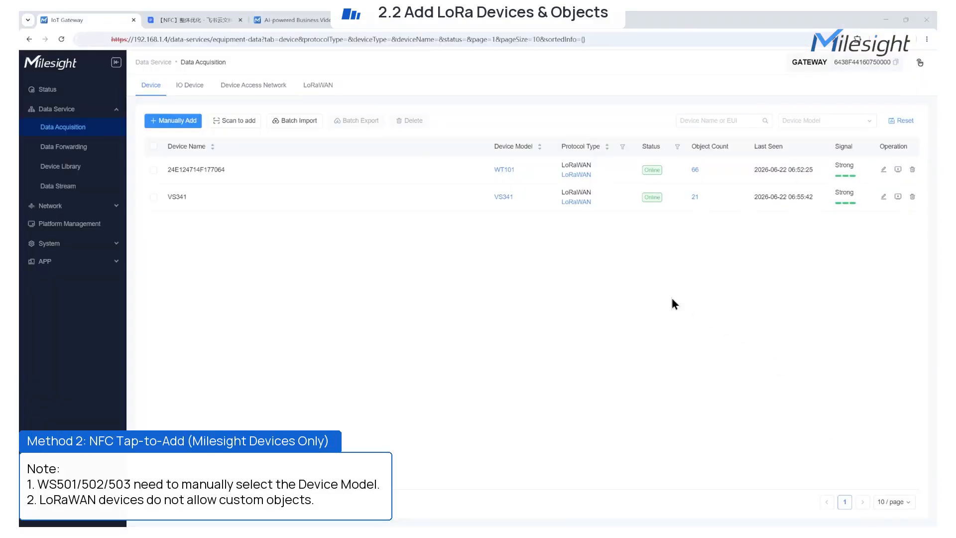
Review the WT101 model's library details, then return to the device list
click(504, 169)
scroll(451, 274, down, 3)
scroll(456, 286, down, 5)
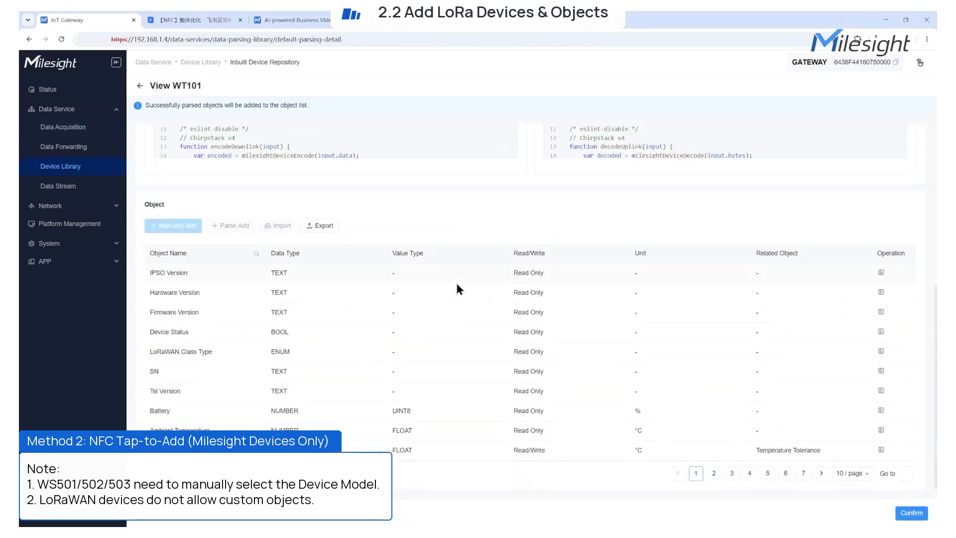
scroll(456, 286, up, 8)
click(139, 88)
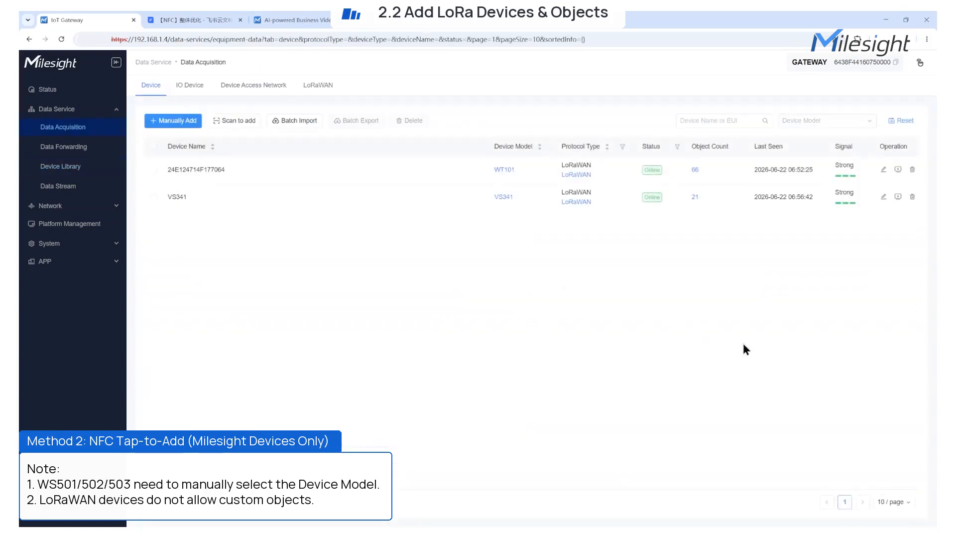
Rename the WT101 device to WT101-test, keeping model WT101, and save
click(884, 170)
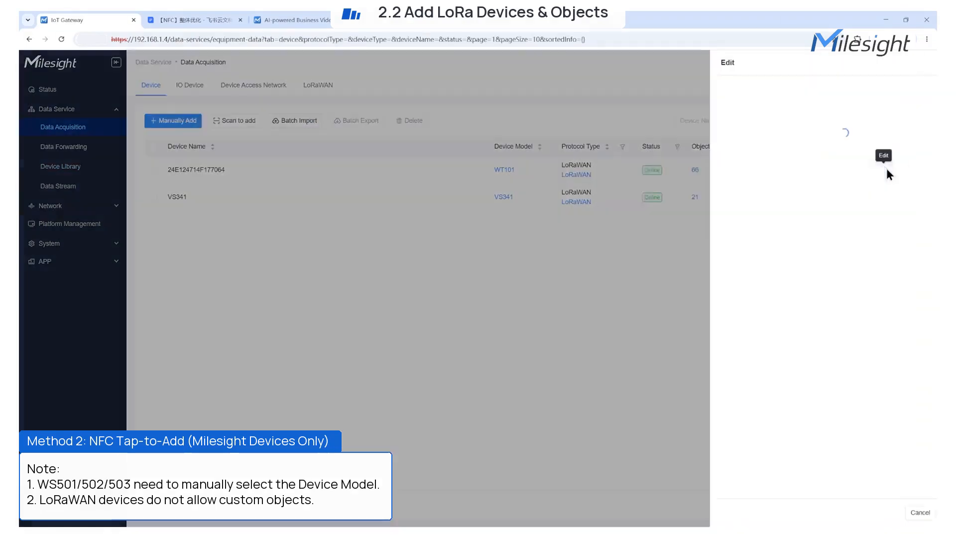
drag(751, 102, 627, 104)
text(WT101-test)
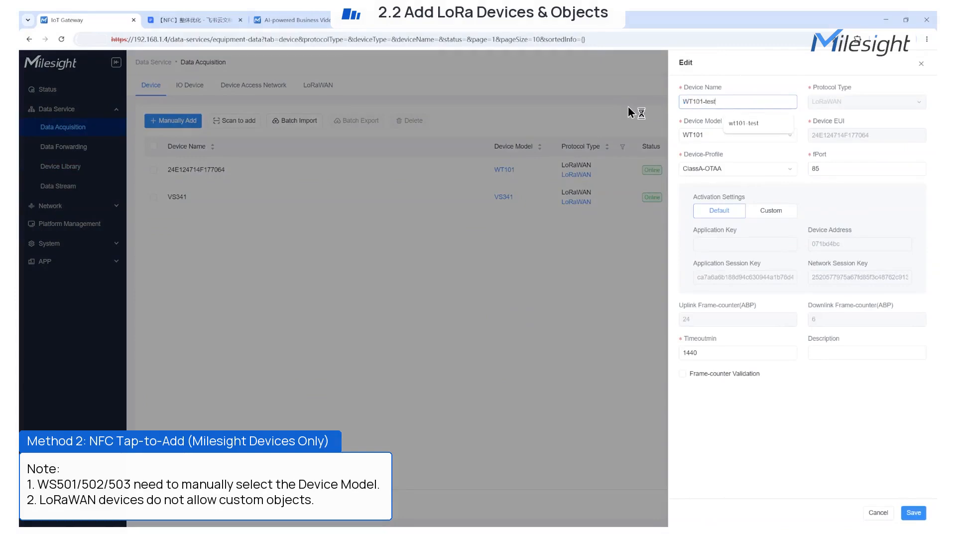
click(769, 143)
scroll(766, 217, down, 5)
scroll(767, 217, up, 12)
click(881, 408)
click(906, 508)
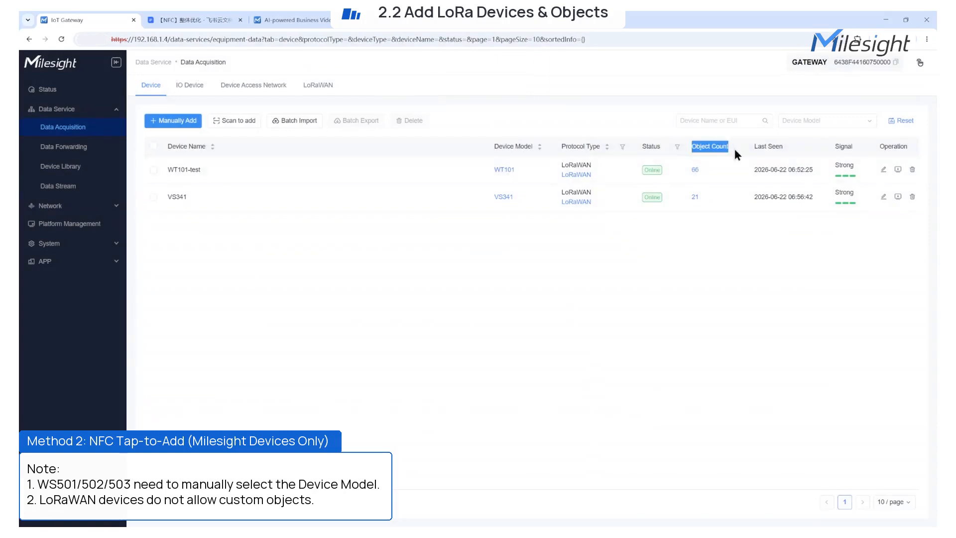
Disable WT101-test's Report Interval and Report Status objects and return to the device list
click(695, 169)
scroll(572, 288, down, 5)
scroll(548, 323, down, 10)
click(175, 283)
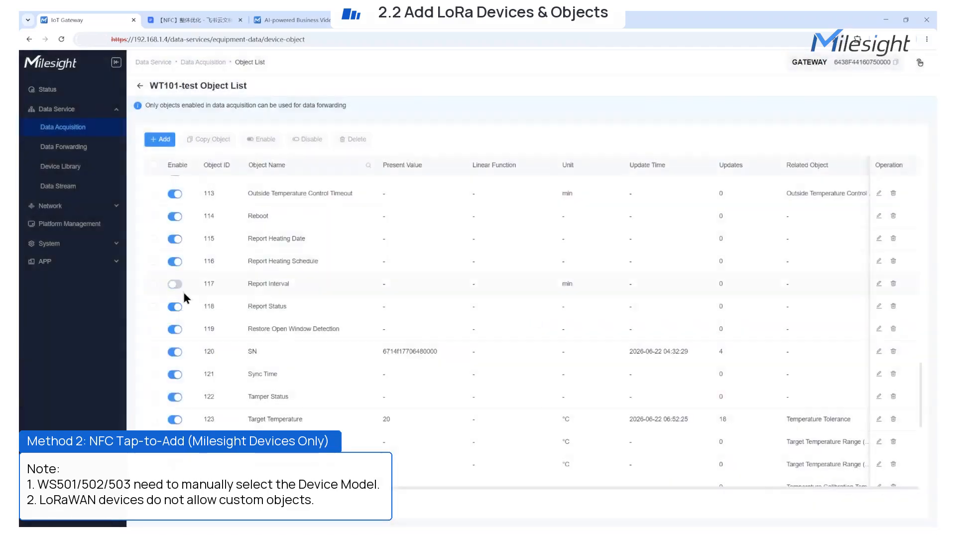
click(175, 284)
click(533, 307)
click(160, 140)
scroll(819, 303, down, 18)
scroll(819, 304, up, 6)
click(921, 63)
click(140, 86)
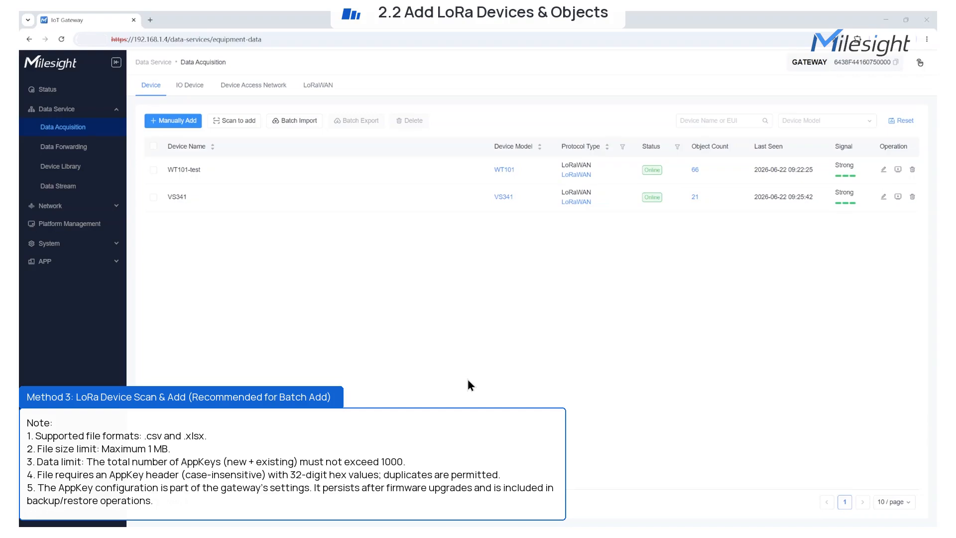
Choose Scan LoRaWAN from Scan to add, paste two custom AppKeys, and start scanning
mouse_move(236, 124)
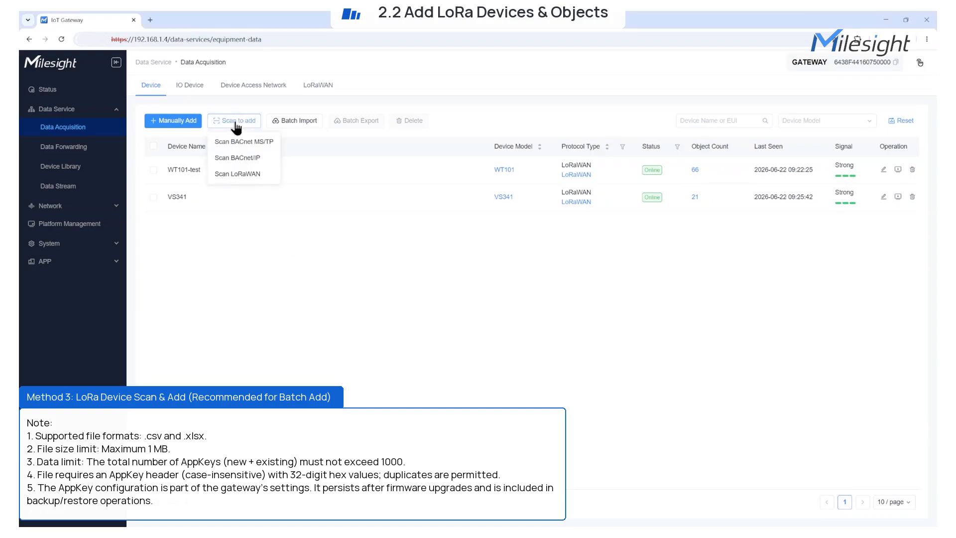
click(244, 174)
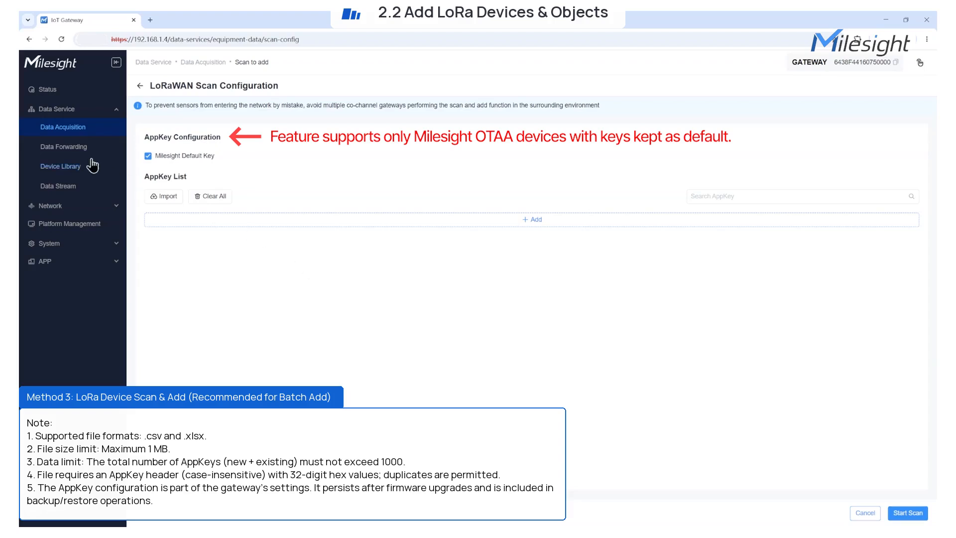
drag(158, 158, 232, 161)
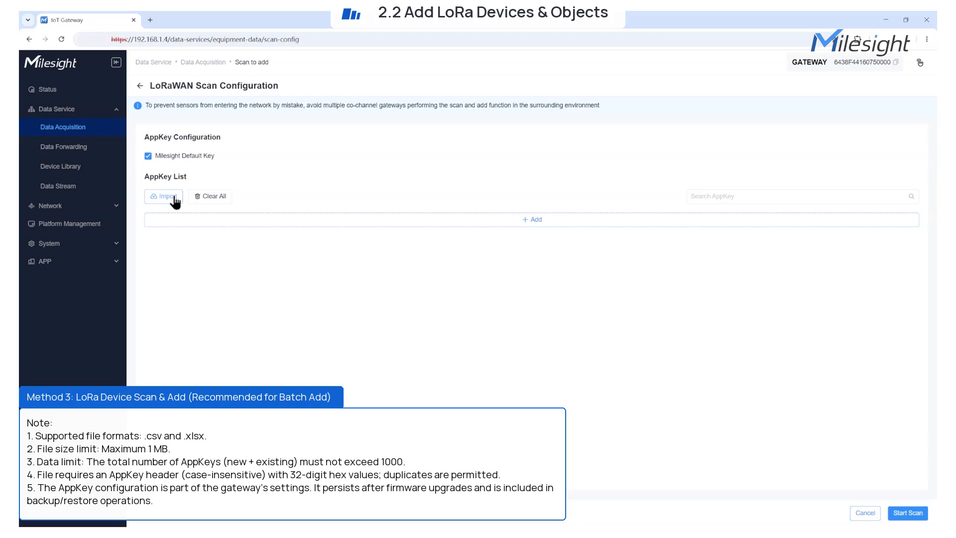
click(451, 222)
click(630, 222)
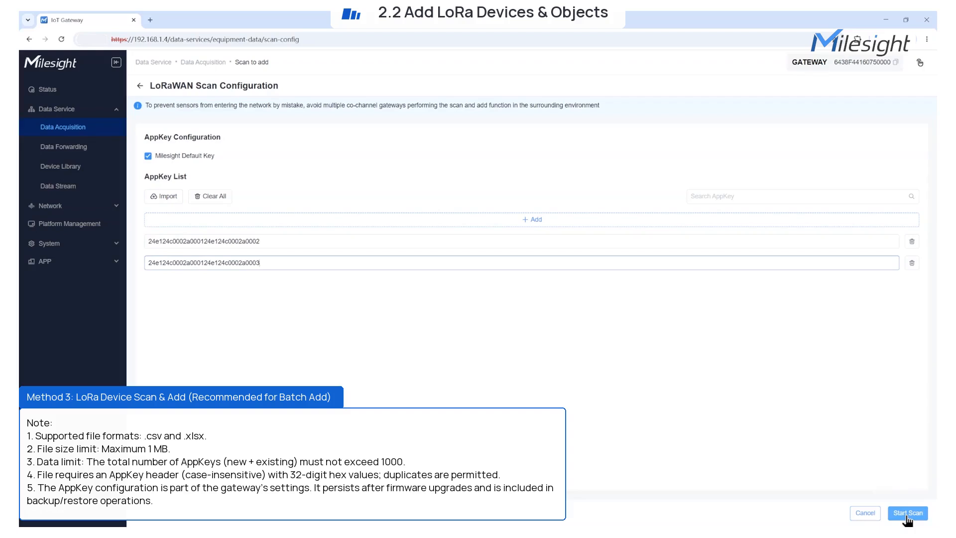
click(907, 515)
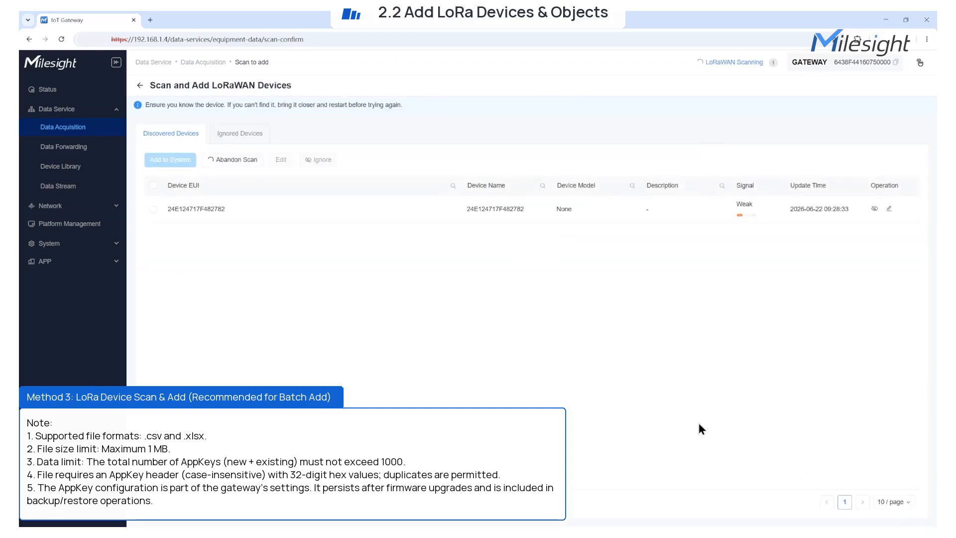
Add scanned devices 24E124408F278645 and 24E124409F368102 to the system
click(60, 148)
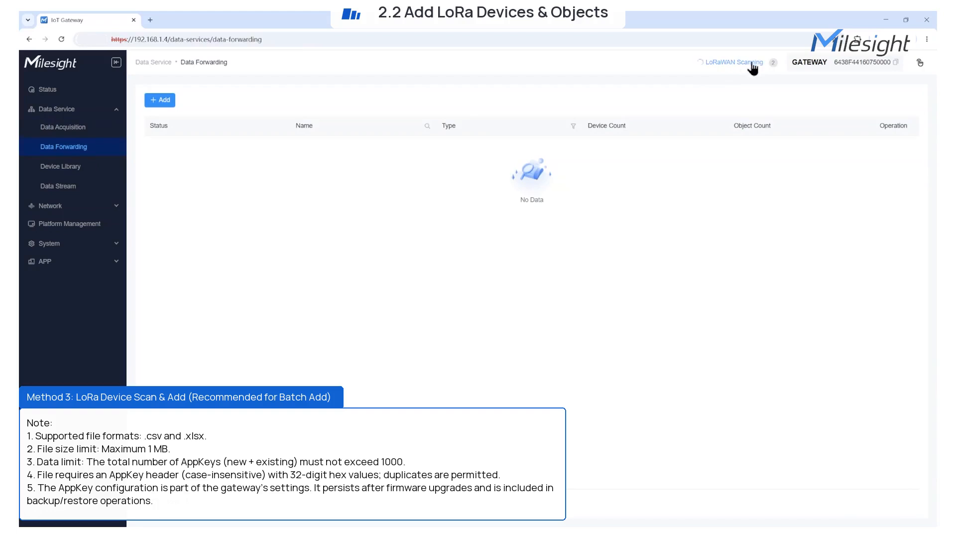
click(70, 172)
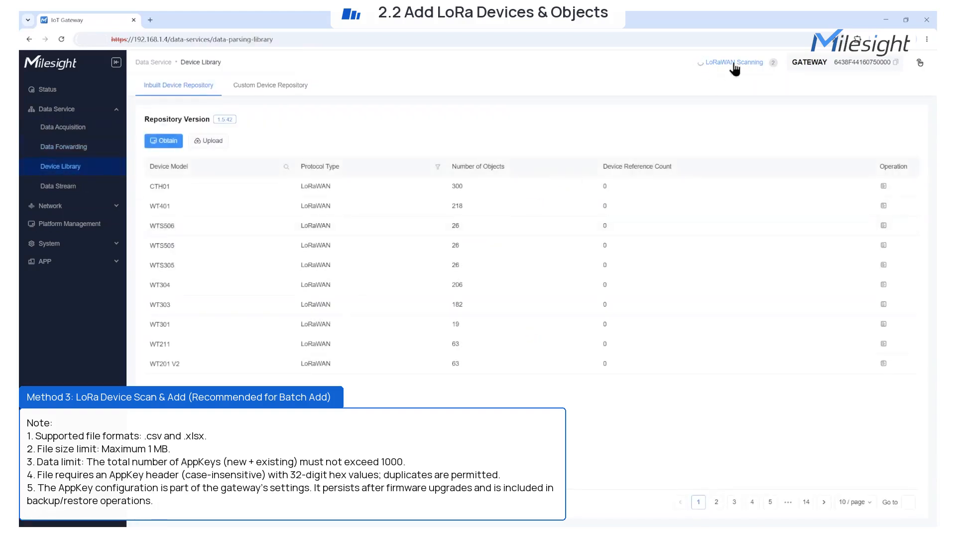
click(47, 94)
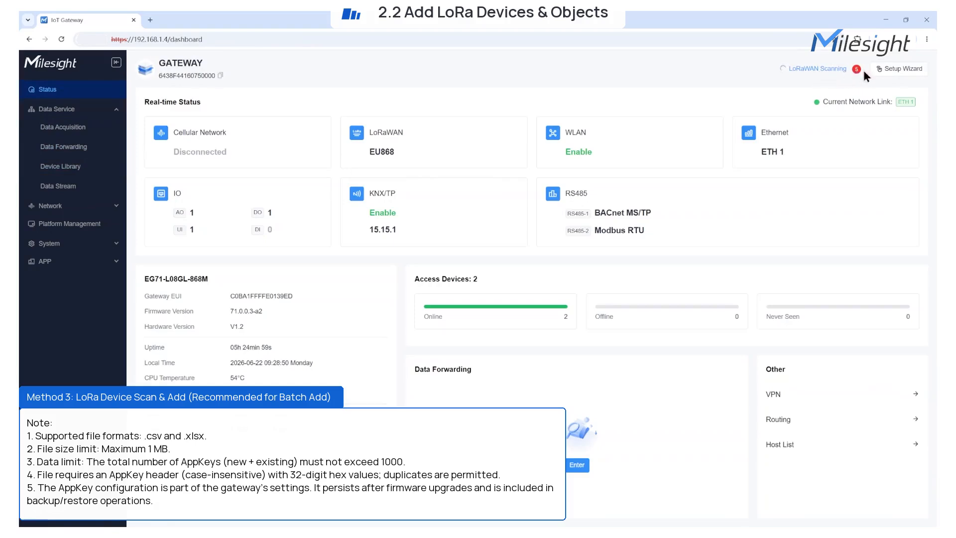
click(819, 70)
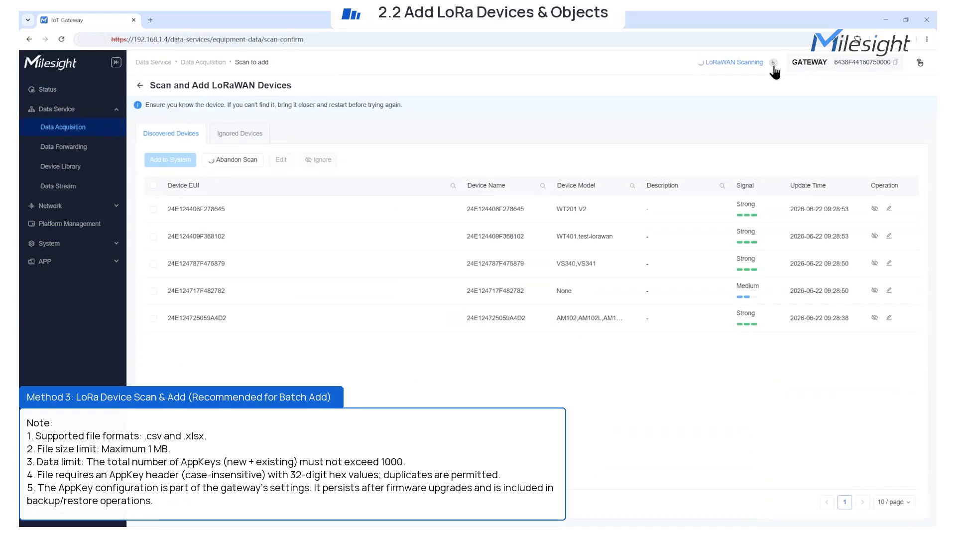
click(153, 210)
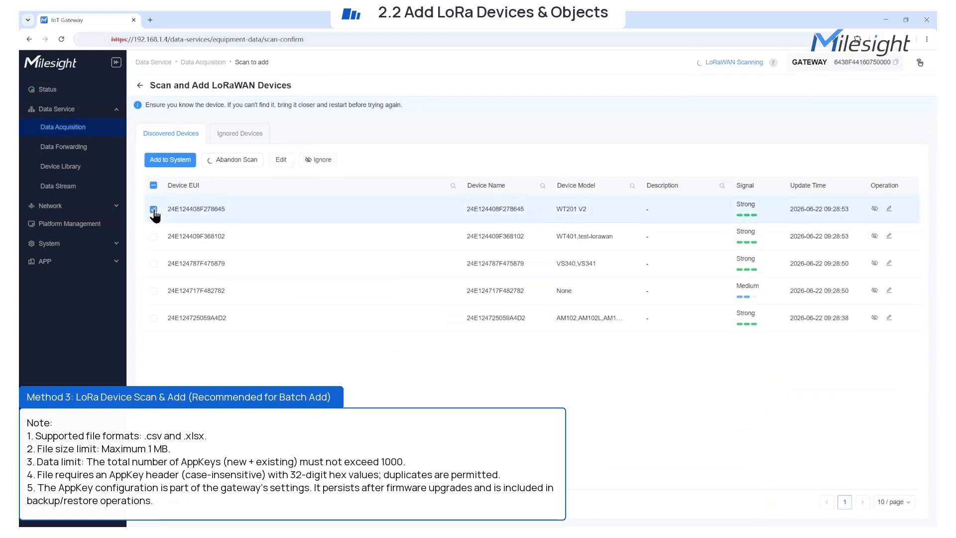
click(154, 236)
click(619, 237)
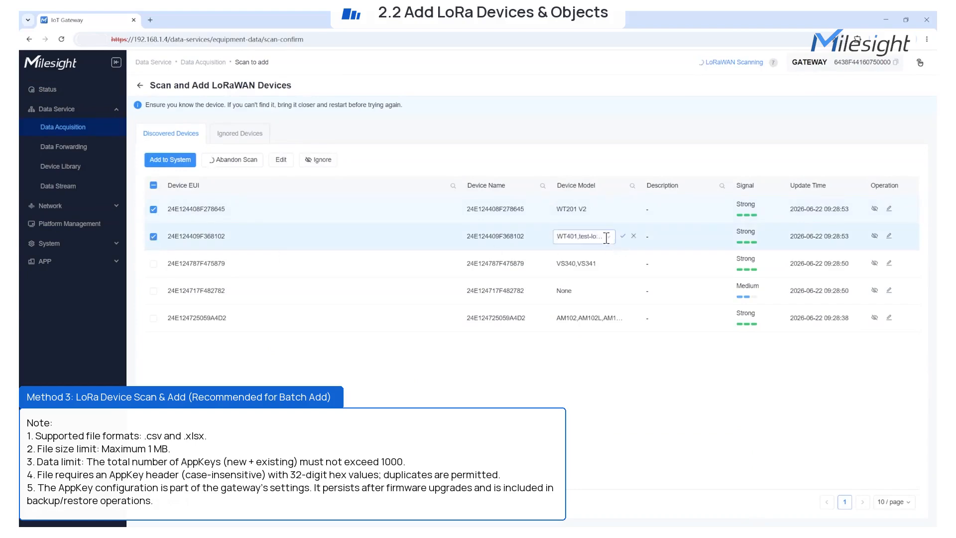
click(623, 236)
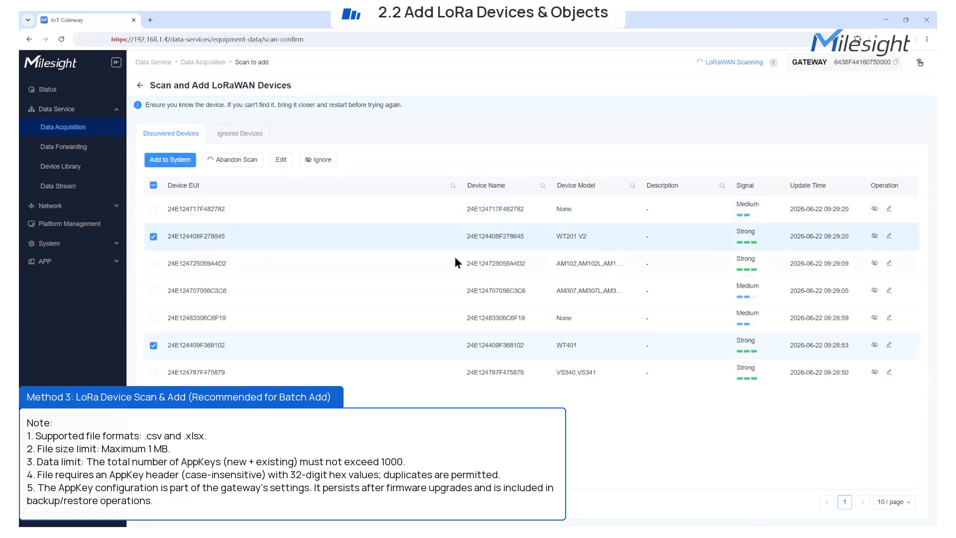
click(165, 160)
click(540, 303)
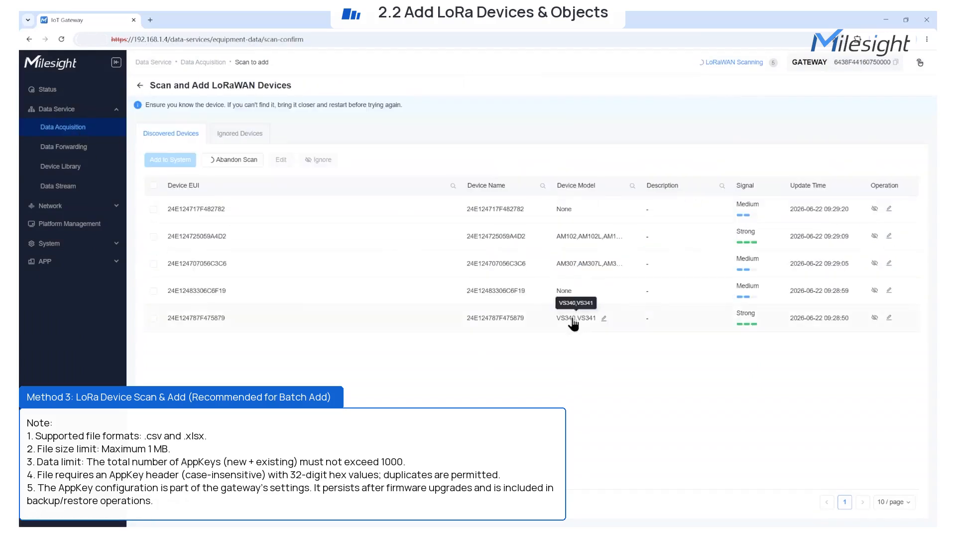
Add device 24E124787F475879 and change its model to VS341 in the device list
click(154, 318)
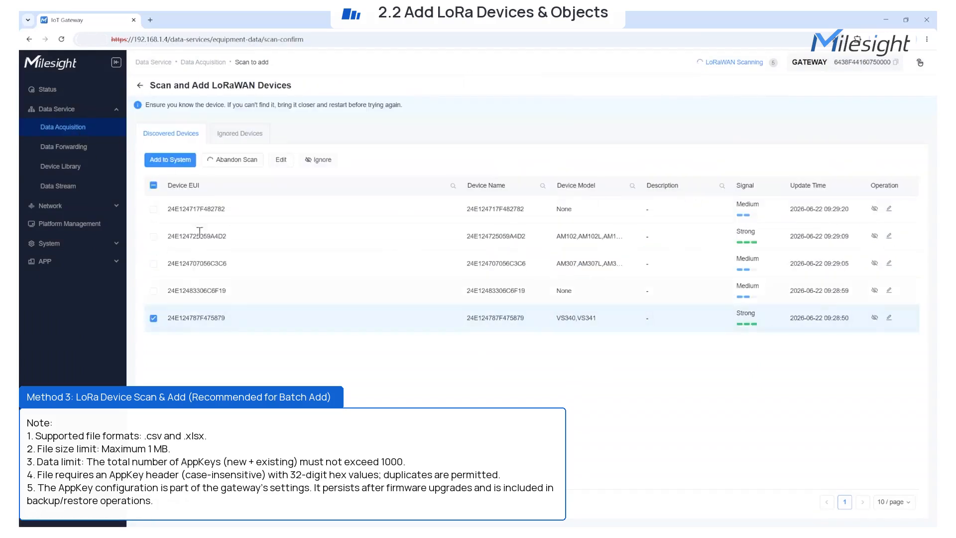
click(169, 159)
click(540, 303)
click(74, 130)
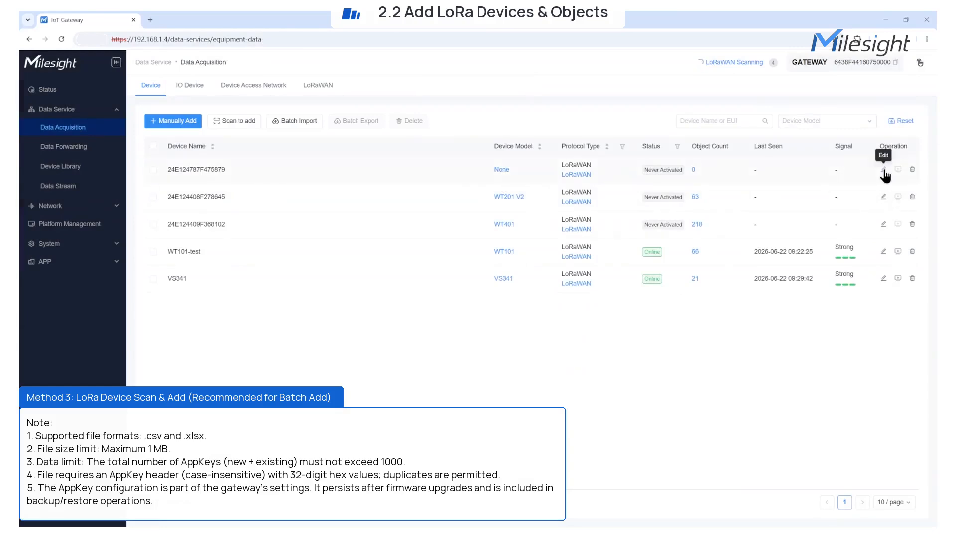
click(888, 169)
click(722, 136)
text(VS34)
click(715, 184)
click(920, 516)
click(540, 318)
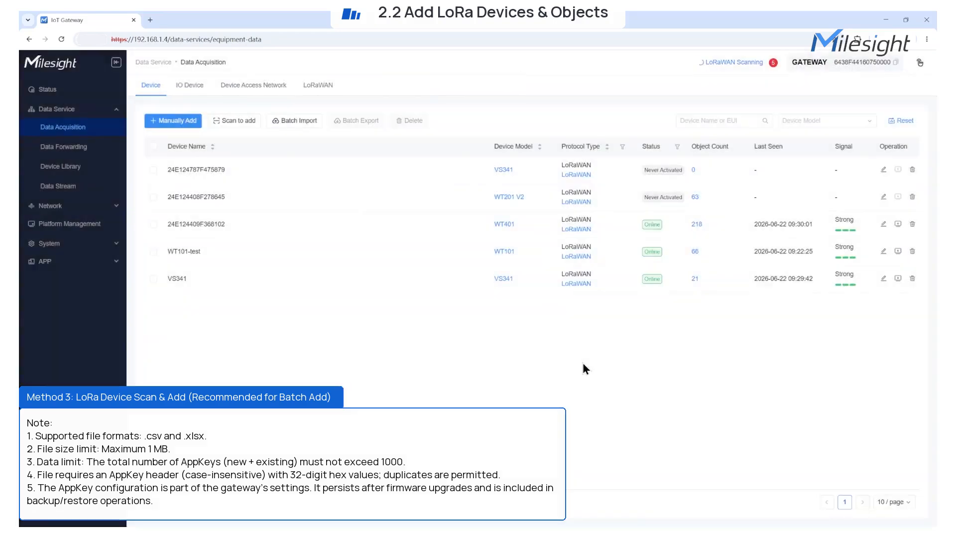
click(732, 62)
click(154, 209)
click(154, 237)
click(153, 264)
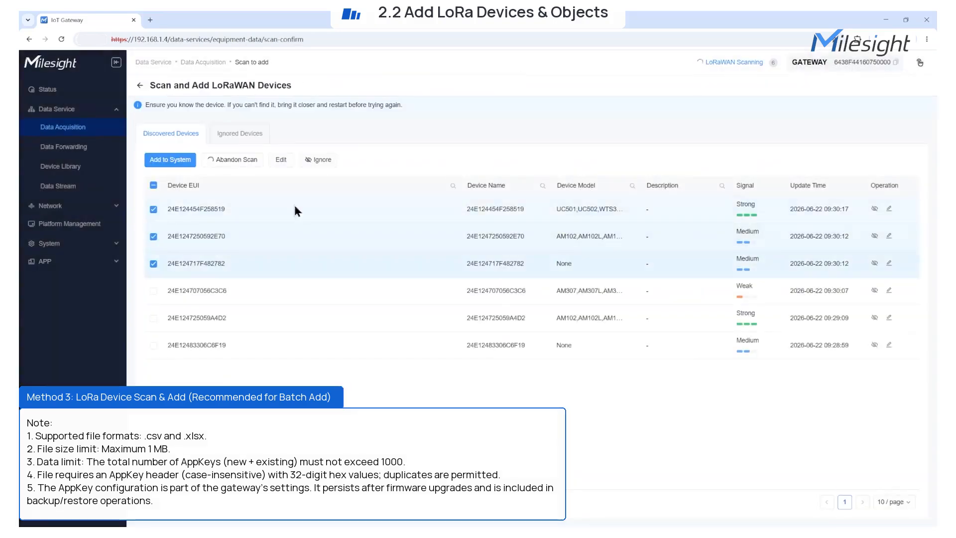
click(170, 160)
click(874, 208)
Restore two ignored devices, including 24E124717F482782, back to the discovered list
click(240, 133)
click(154, 209)
click(153, 236)
click(176, 159)
click(875, 209)
click(170, 133)
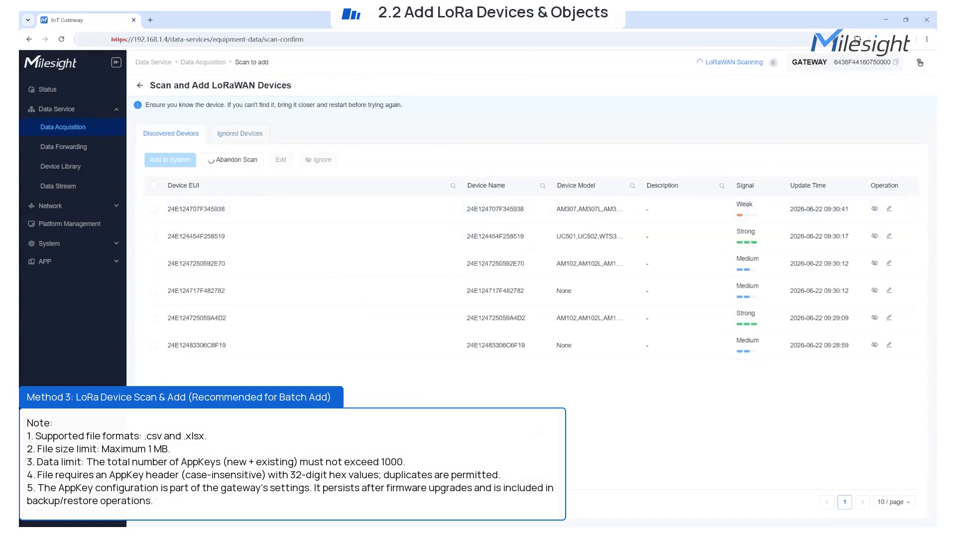
Abandon the LoRaWAN scan and confirm
click(247, 161)
drag(480, 281, 453, 301)
click(540, 310)
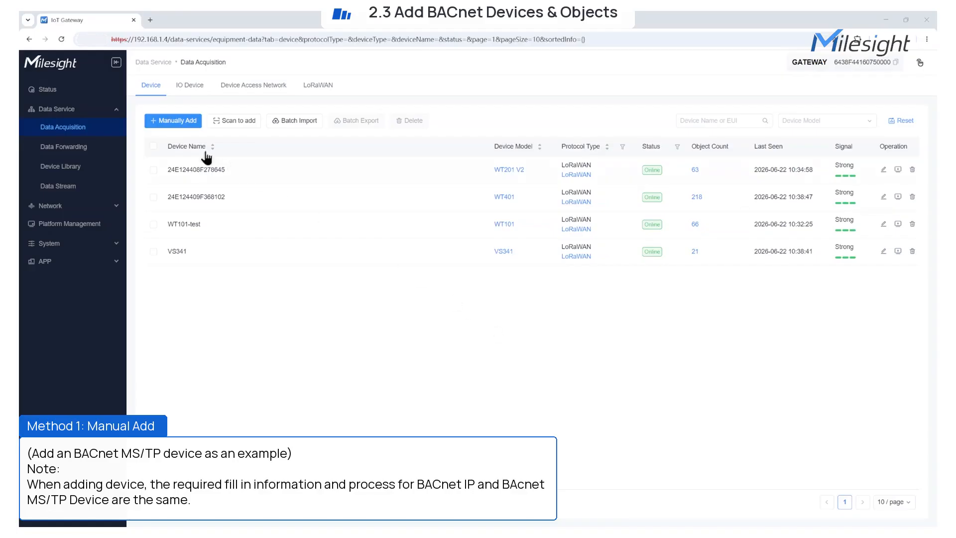
Manually add 'BACnet MSTP Device' with BACnet MS/TP protocol and test-bacnet-mstp model
click(165, 121)
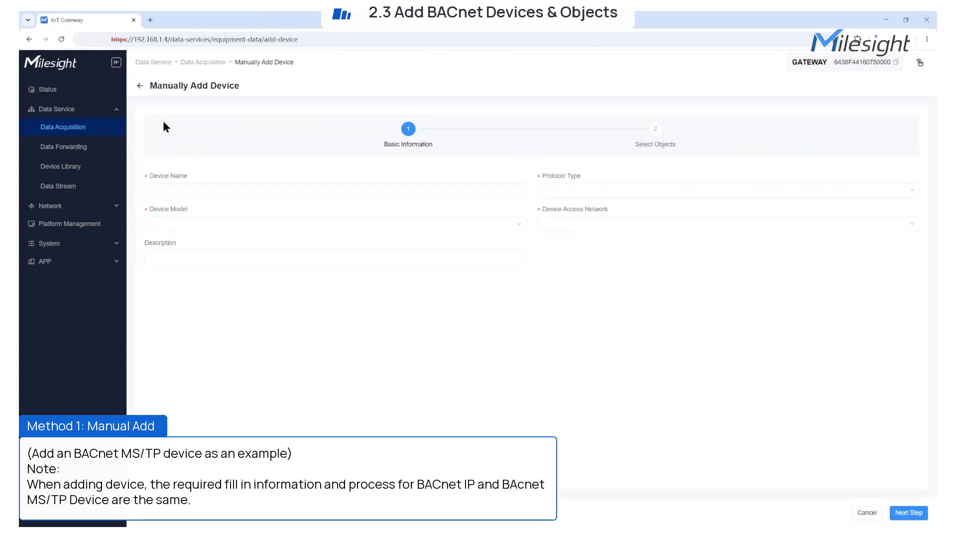
click(309, 188)
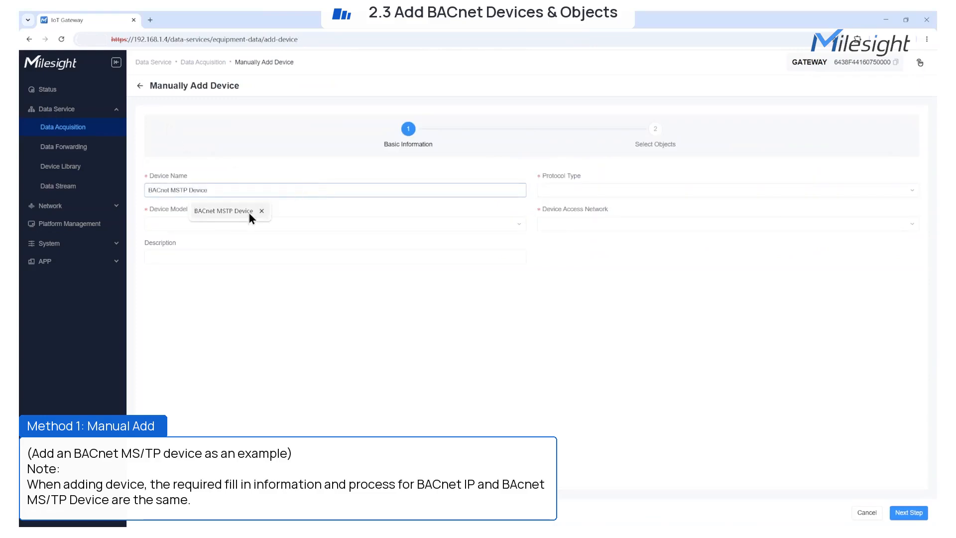
click(249, 214)
click(549, 193)
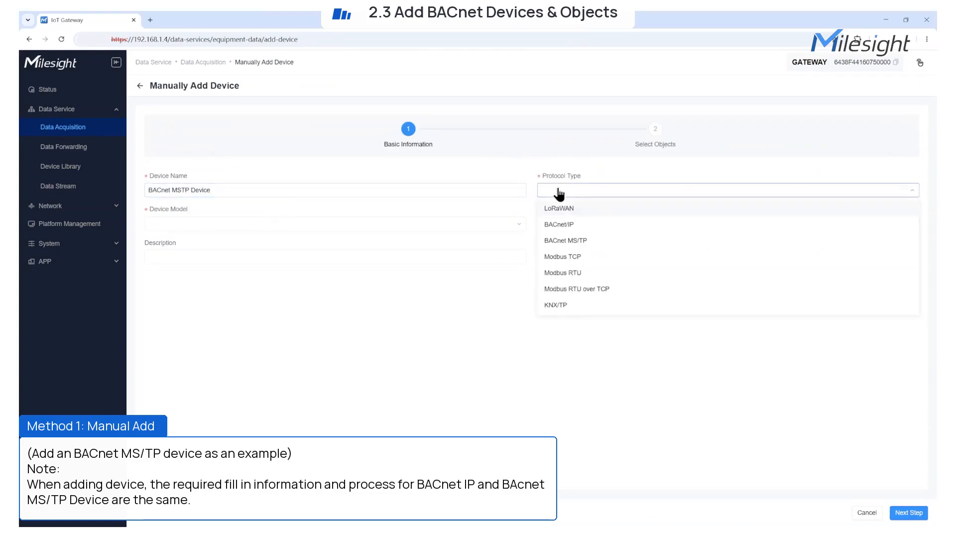
click(591, 241)
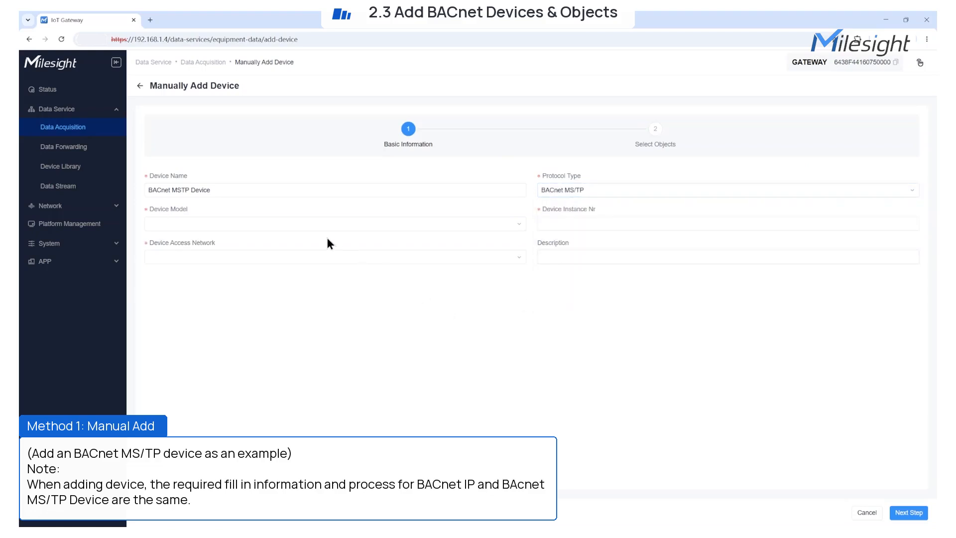
click(301, 223)
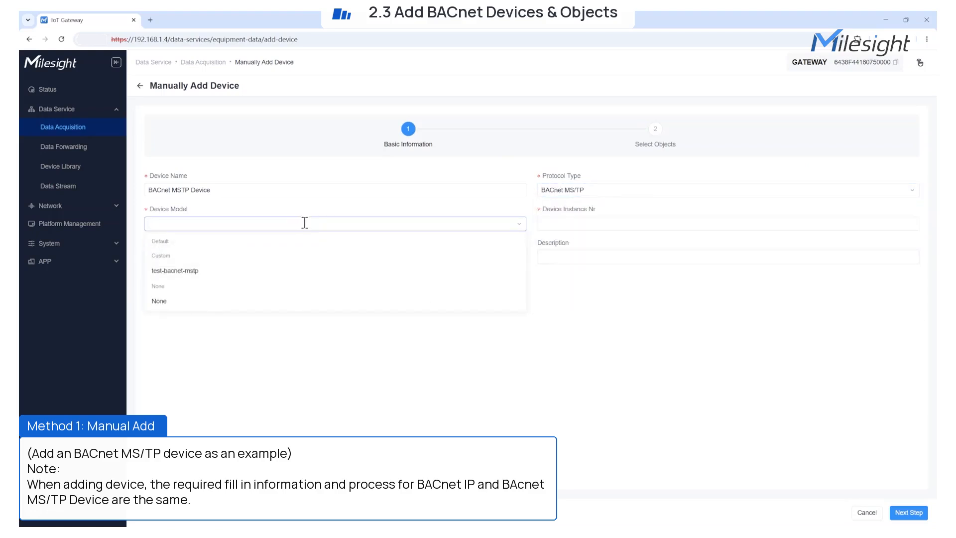
click(174, 302)
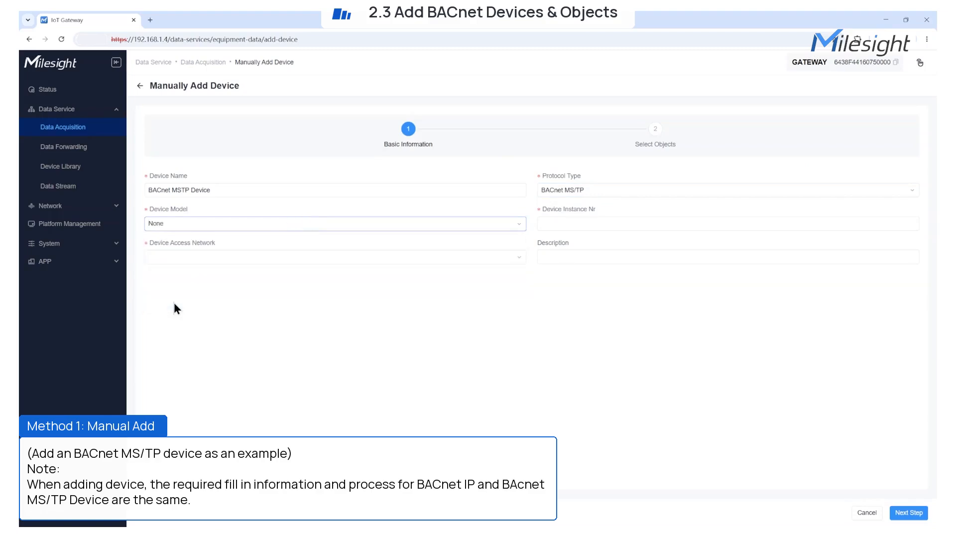
click(206, 223)
click(192, 271)
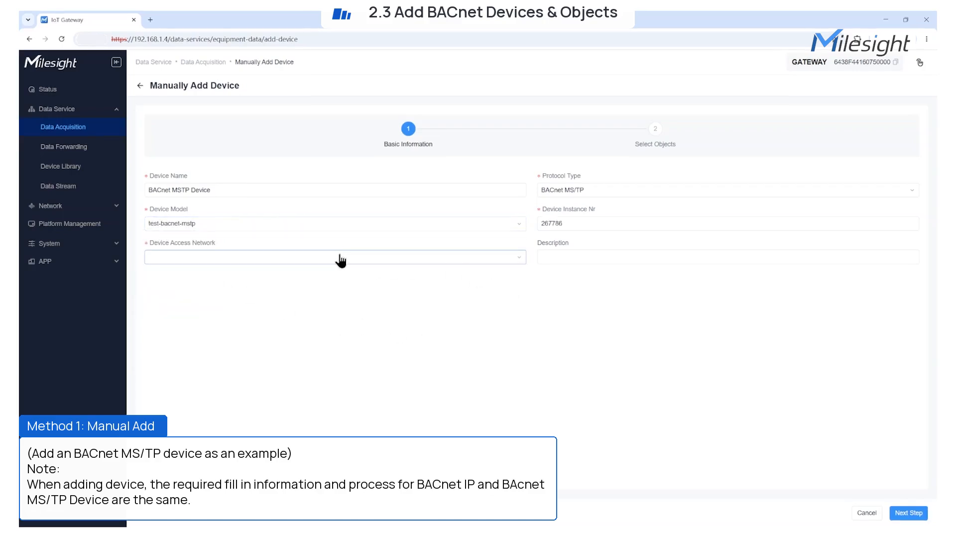
Choose the test-bacnet-mstp access network, add description 'demo', and go to object selection
click(341, 260)
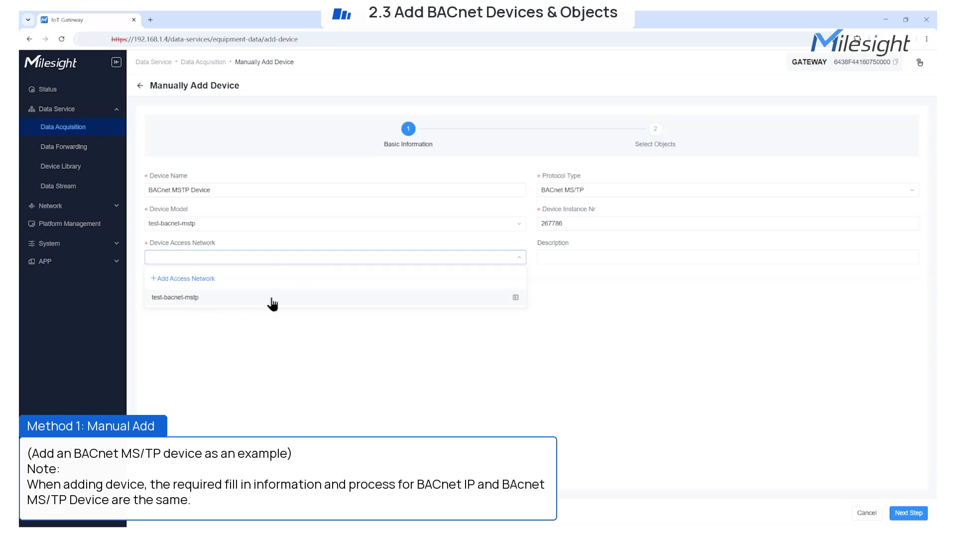
click(516, 297)
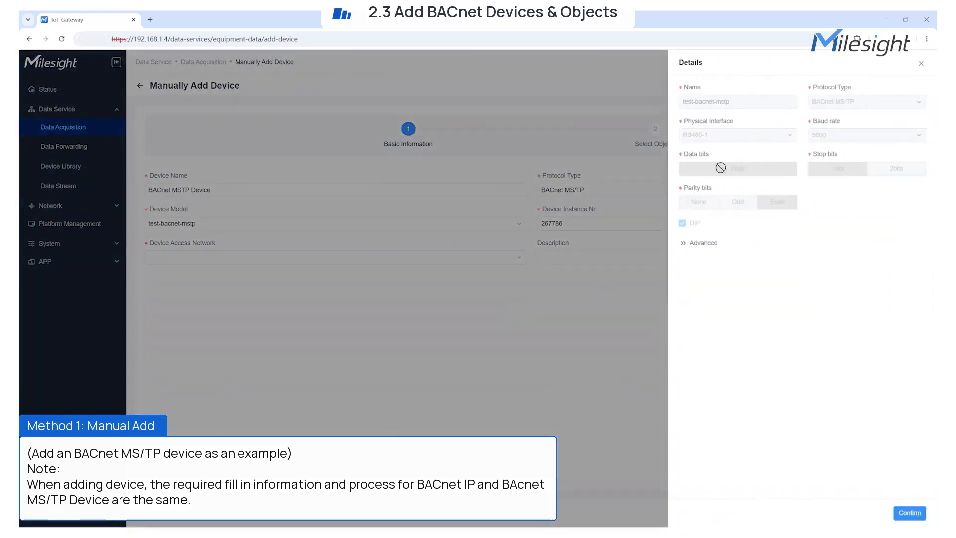
click(907, 508)
click(309, 257)
click(220, 299)
click(260, 260)
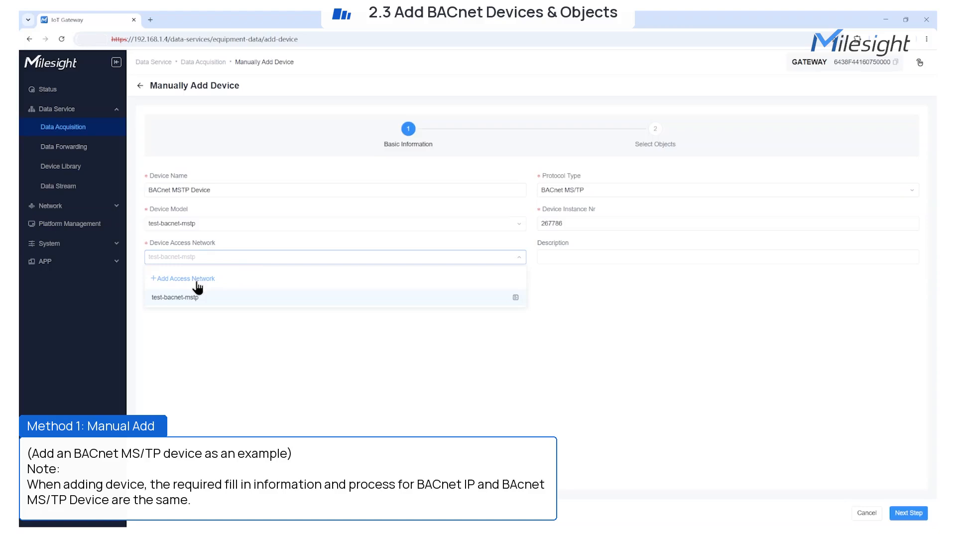
click(197, 282)
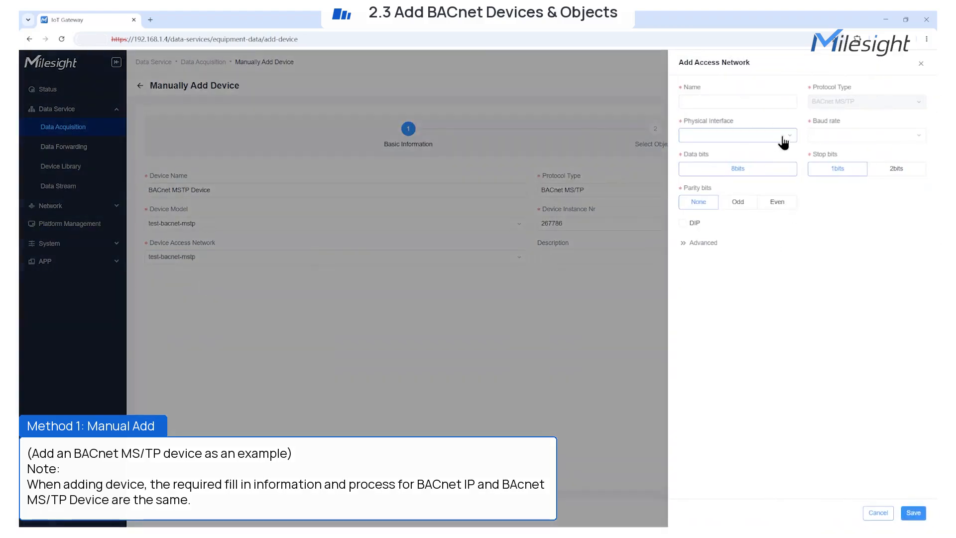
click(920, 64)
click(272, 258)
click(241, 299)
click(588, 257)
click(591, 279)
click(909, 512)
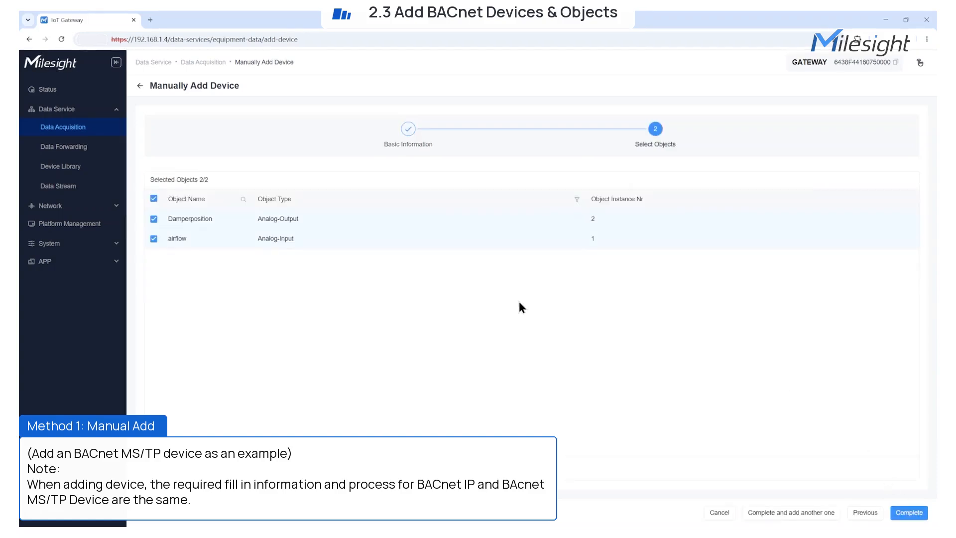
Keep both Damperposition and airflow objects ticked and complete the device
click(154, 218)
click(154, 238)
click(154, 199)
click(908, 512)
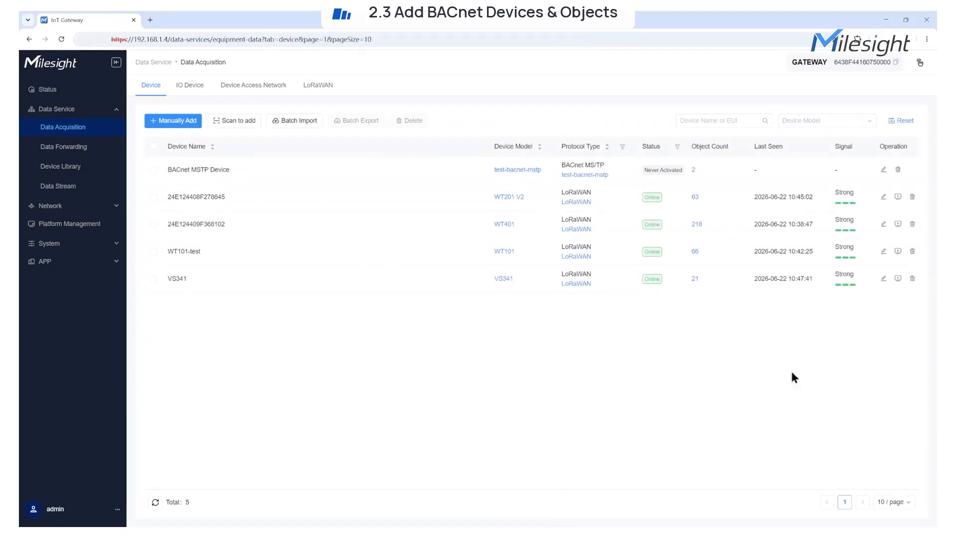
Add Binary-Value object System_Override_State, instance 3, to BACnet MSTP Device's object list
click(694, 170)
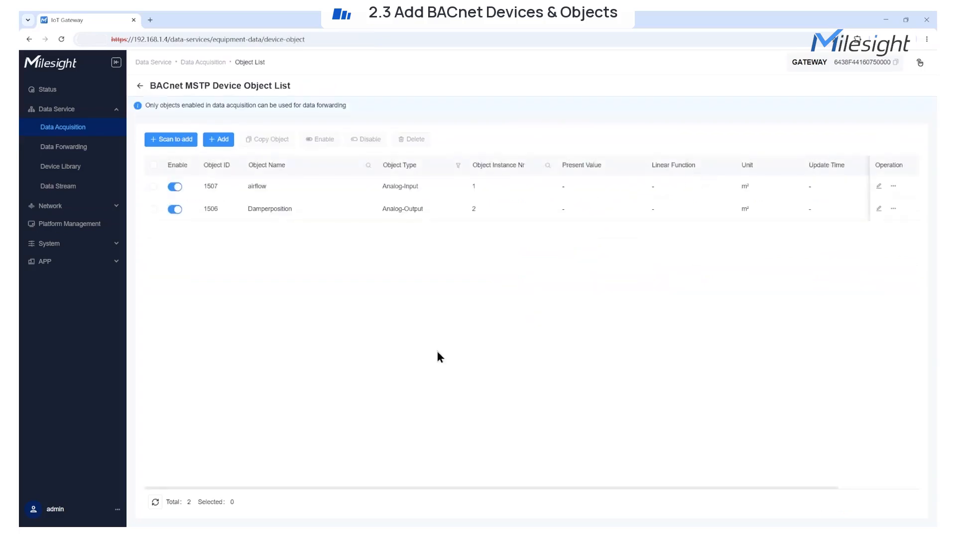
mouse_move(219, 139)
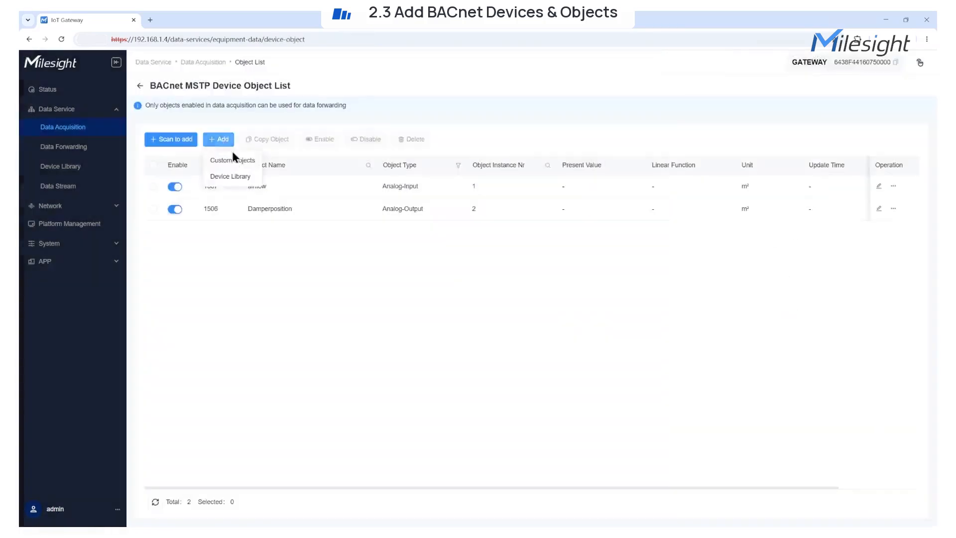
click(222, 155)
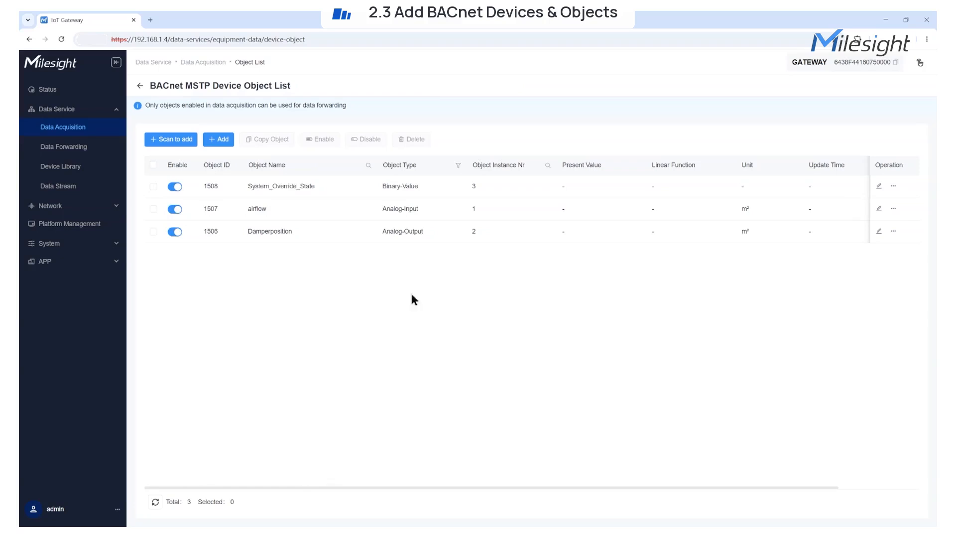
click(171, 140)
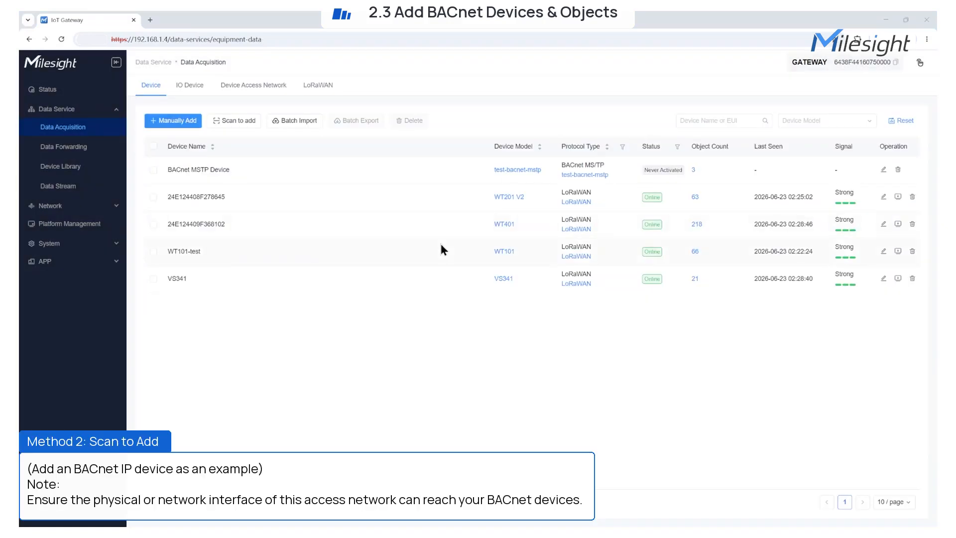
click(234, 120)
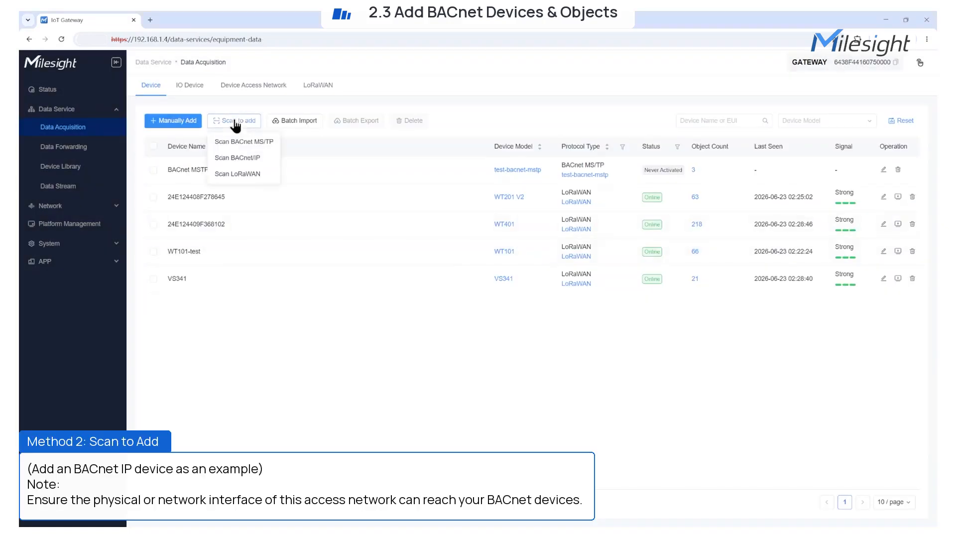
Create and select a 'BACnet IP Device' access network with device instance 1234567
click(254, 159)
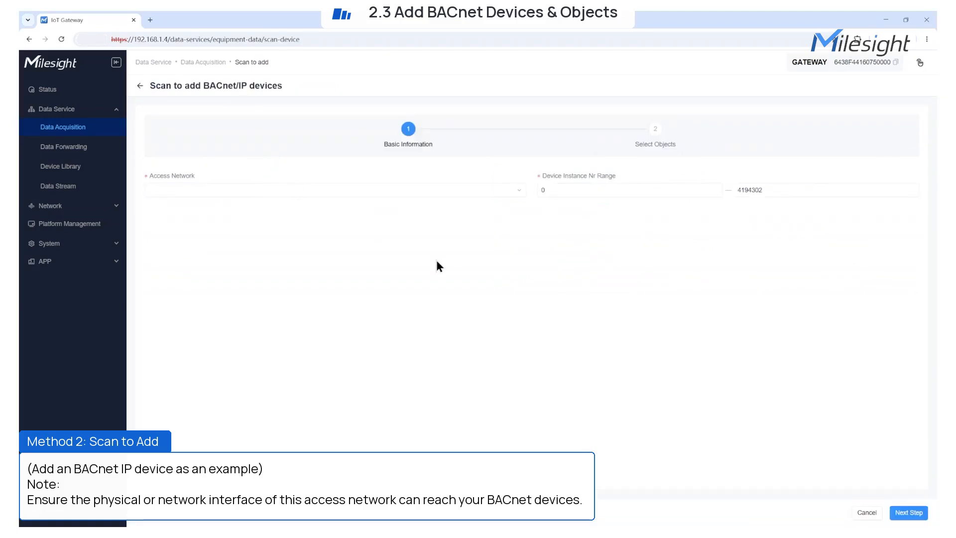
click(398, 189)
click(386, 219)
click(706, 101)
text(BACnet IP Device)
click(702, 154)
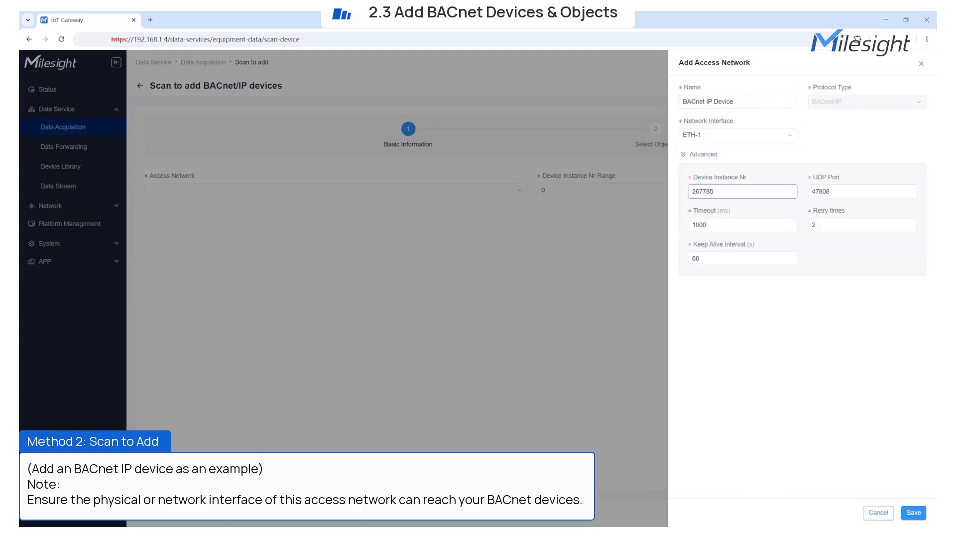
drag(795, 192, 690, 192)
text(1234567)
click(845, 191)
click(913, 513)
click(374, 190)
click(198, 250)
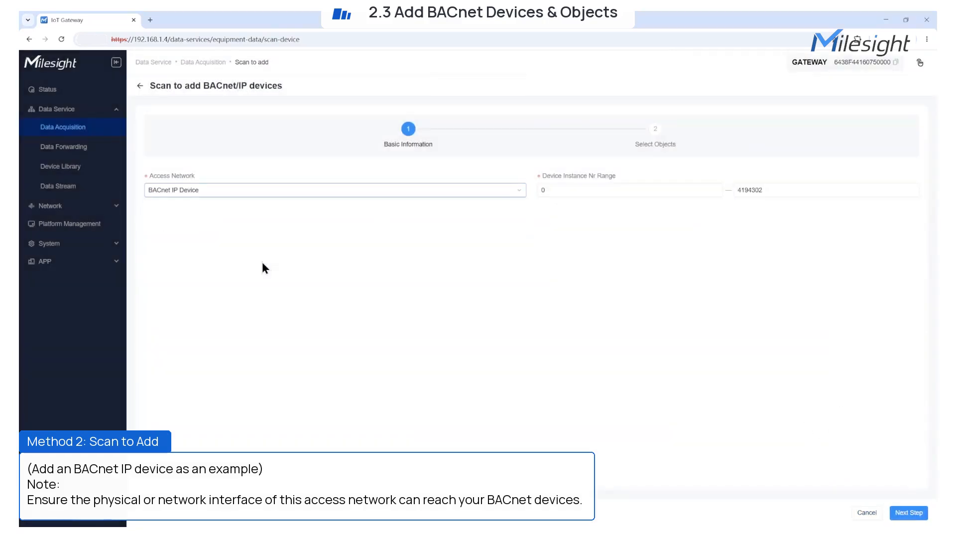
Scan BACnet/IP instance range 2368800–2368900, then stop scanning
click(610, 191)
text(2368807)
key(BackSpace)
text(0)
drag(774, 191, 696, 186)
text(236880)
key(BackSpace)
key(BackSpace)
text(900)
click(907, 514)
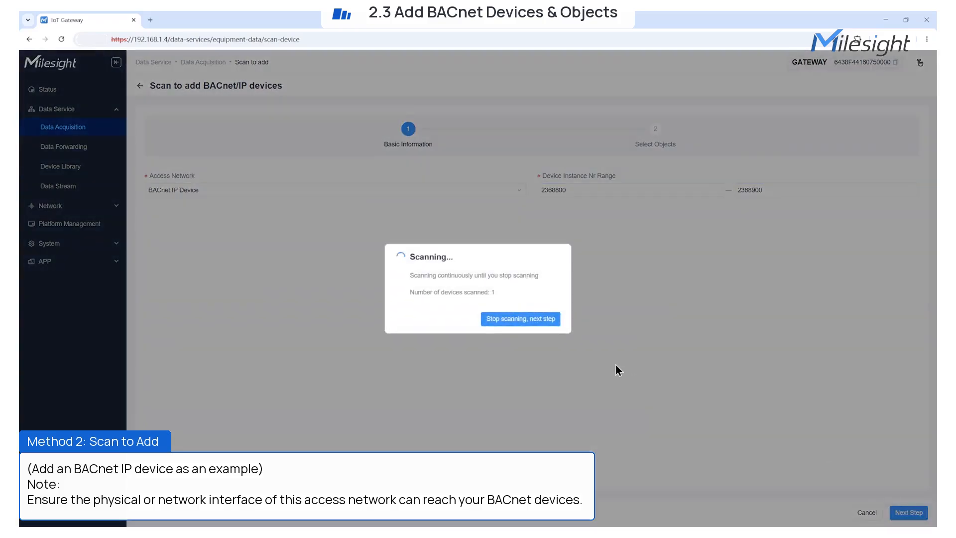
drag(414, 290, 518, 306)
click(520, 318)
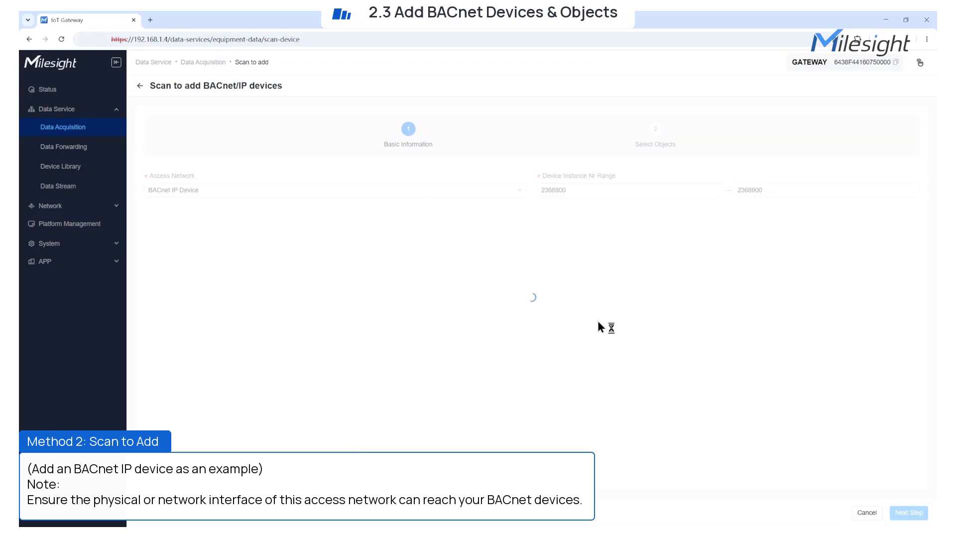
Tick eight objects of BACnet Device TEST and confirm adding the device
click(189, 239)
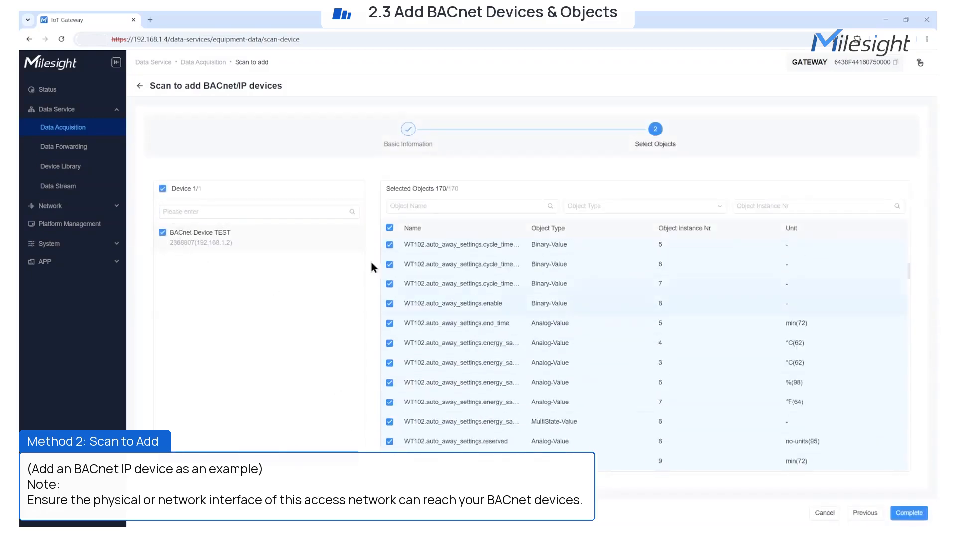
click(389, 267)
click(390, 307)
click(390, 326)
click(390, 345)
click(390, 366)
click(390, 404)
click(390, 425)
click(390, 445)
scroll(397, 448, down, 1)
click(909, 513)
click(540, 308)
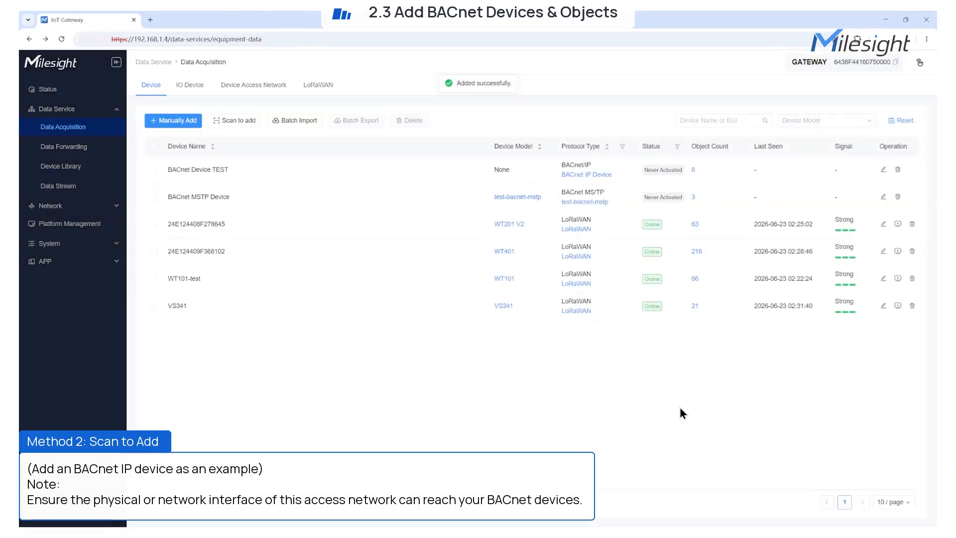
Add a Binary-Input object 'test', instance 4, description 'demo', to BACnet Device TEST
click(691, 170)
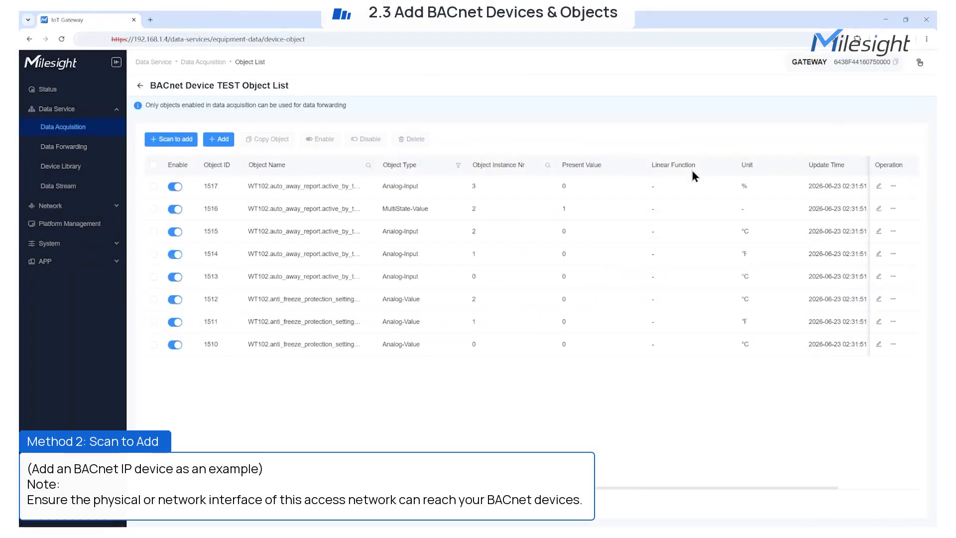
click(217, 139)
click(766, 102)
text(test)
click(841, 105)
click(837, 174)
click(733, 134)
text(4)
click(842, 134)
click(865, 156)
click(909, 516)
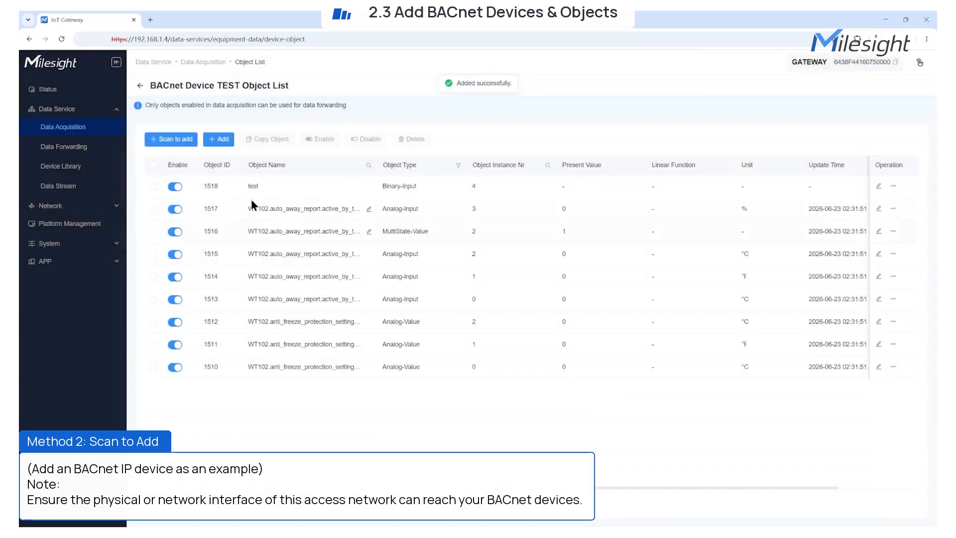
Scan the device, save three found objects, and return to the device list
click(214, 141)
click(214, 141)
click(184, 140)
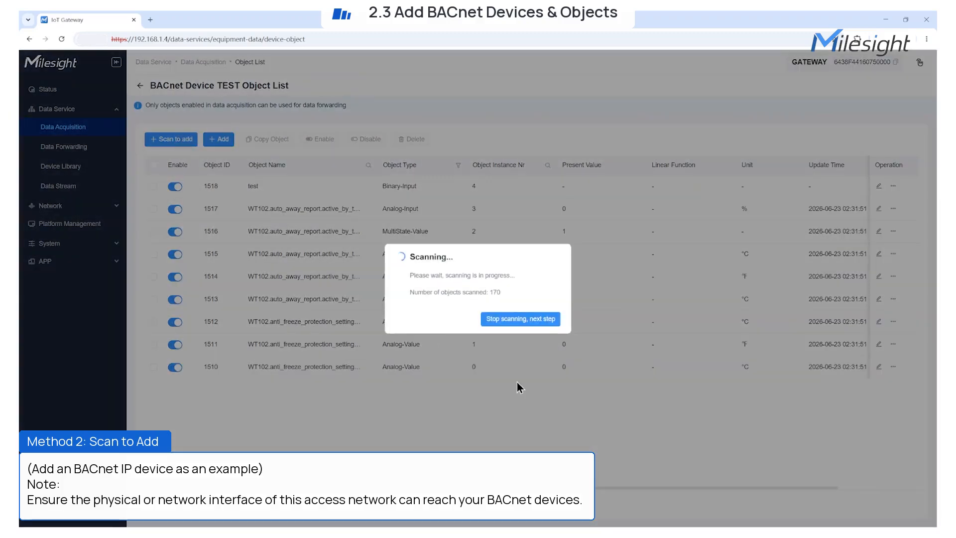
click(523, 321)
scroll(725, 243, down, 7)
click(687, 306)
click(687, 286)
click(687, 267)
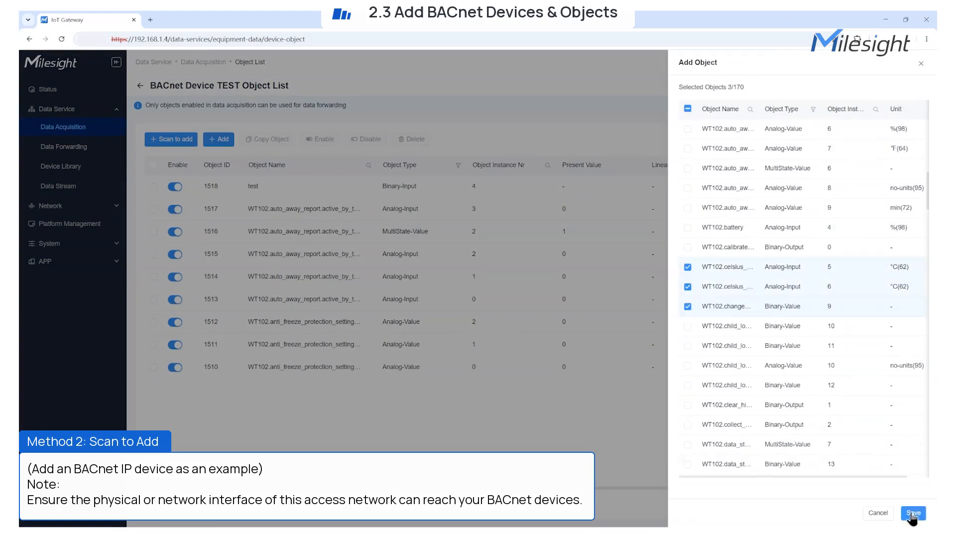
click(912, 514)
click(140, 85)
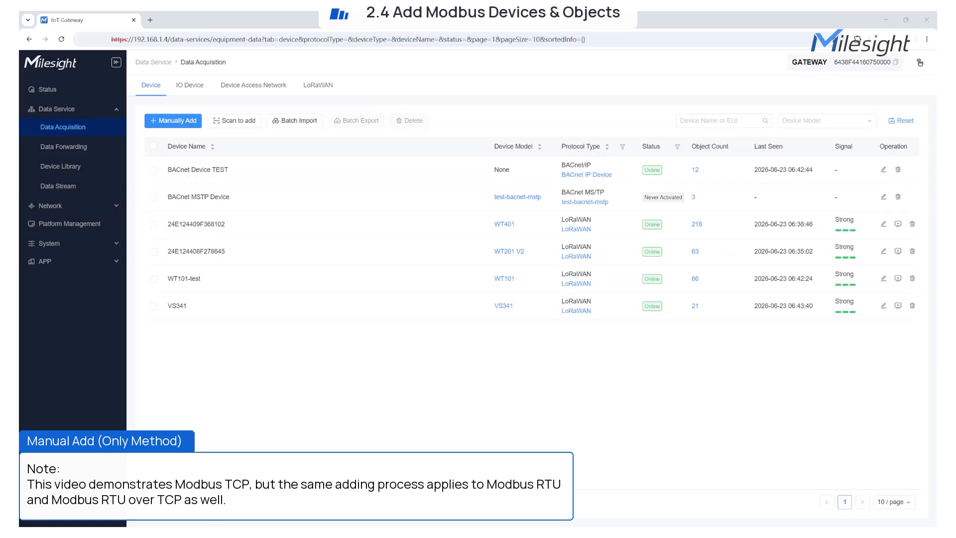
Start a manual device named 'modbus device' and settle on the Modbus TCP protocol
click(159, 119)
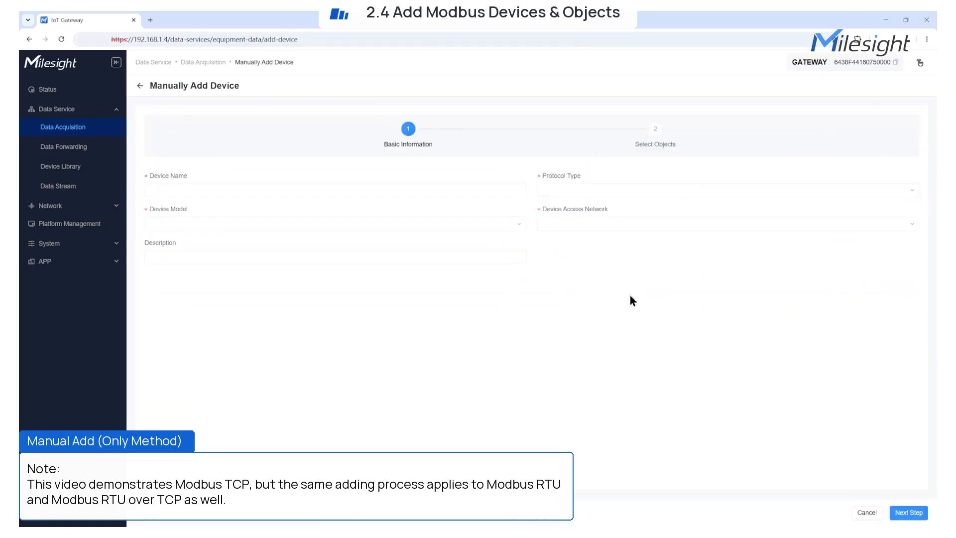
click(418, 190)
click(245, 211)
click(563, 191)
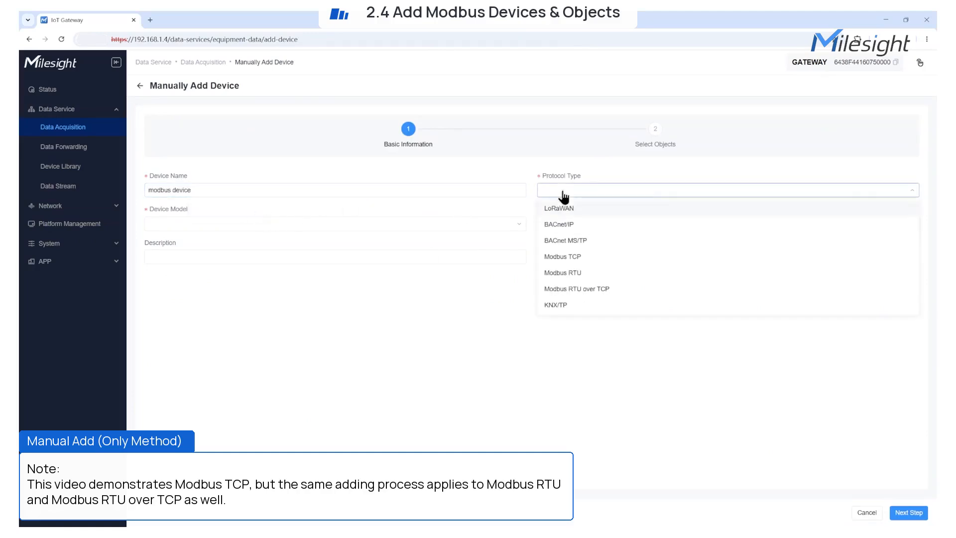
click(573, 256)
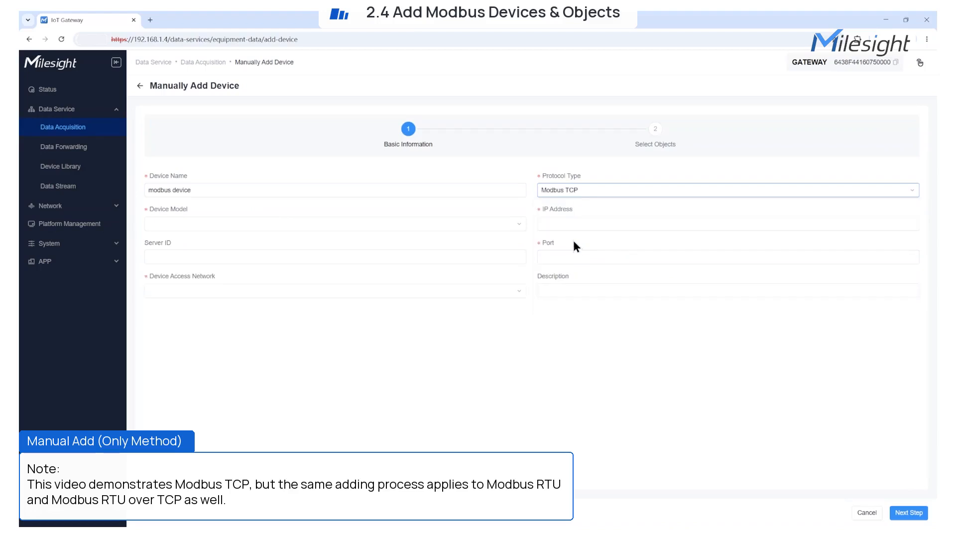
click(571, 193)
click(560, 276)
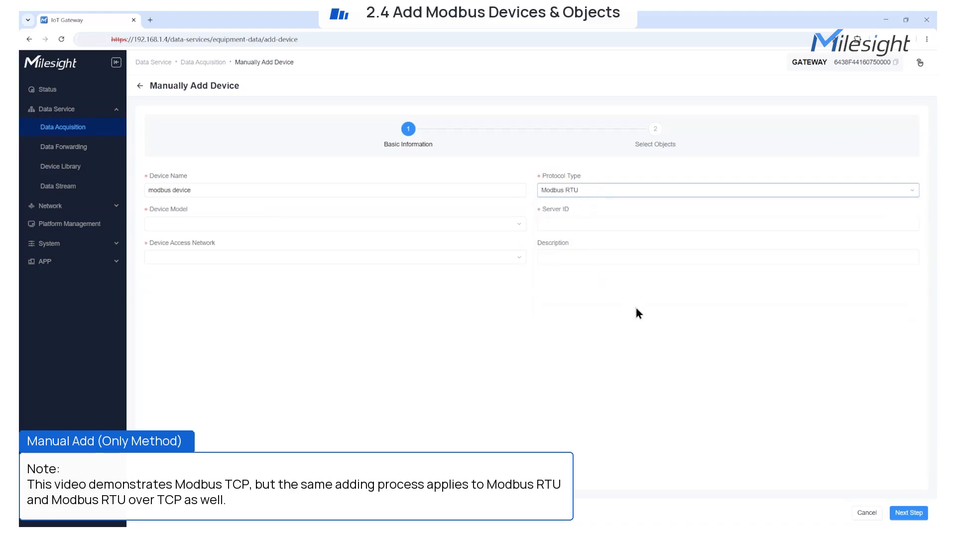
click(588, 195)
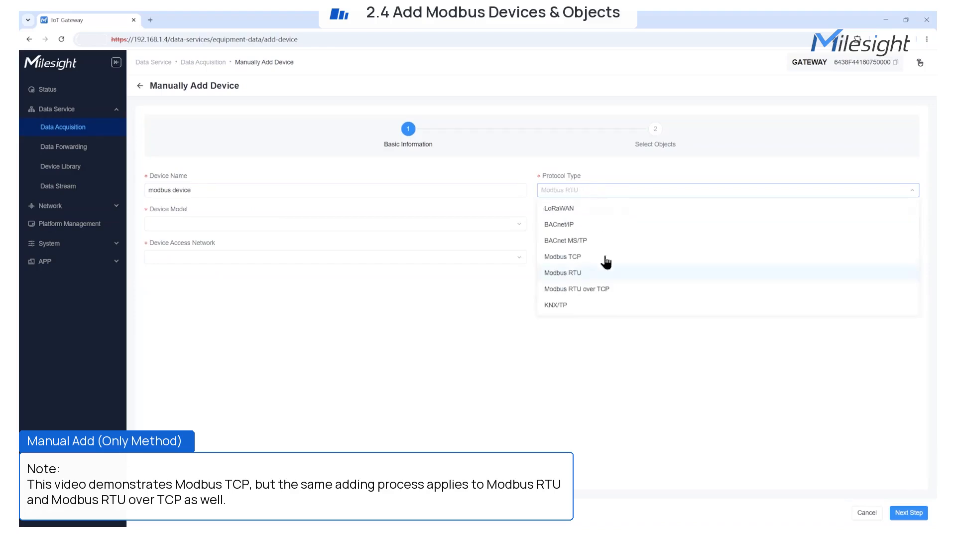
click(610, 287)
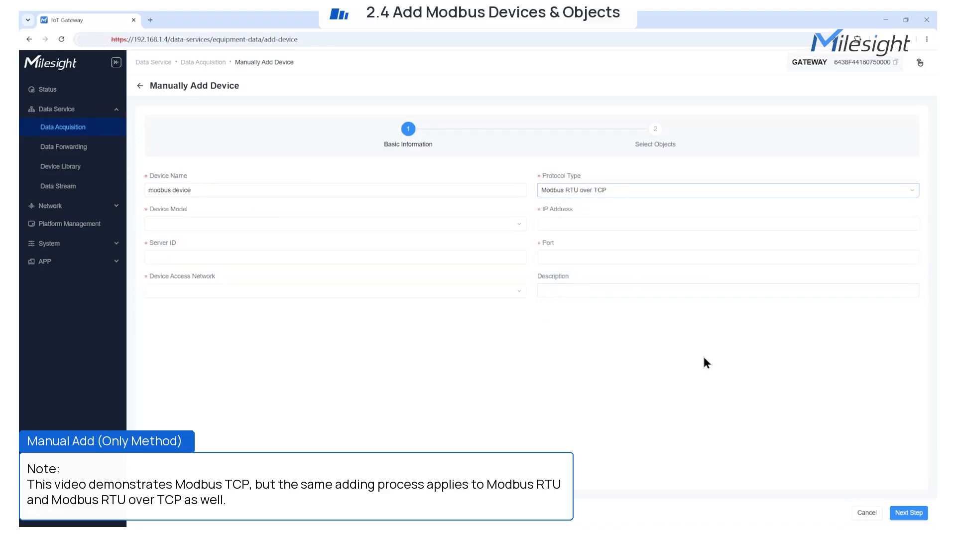
click(622, 191)
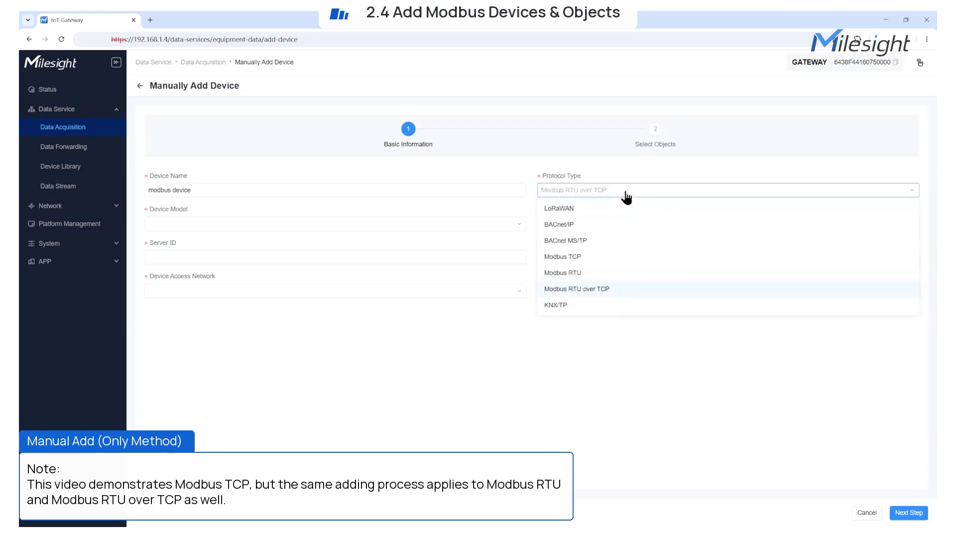
click(578, 256)
Enter IP address 10.0.0.230 and port 502
click(565, 222)
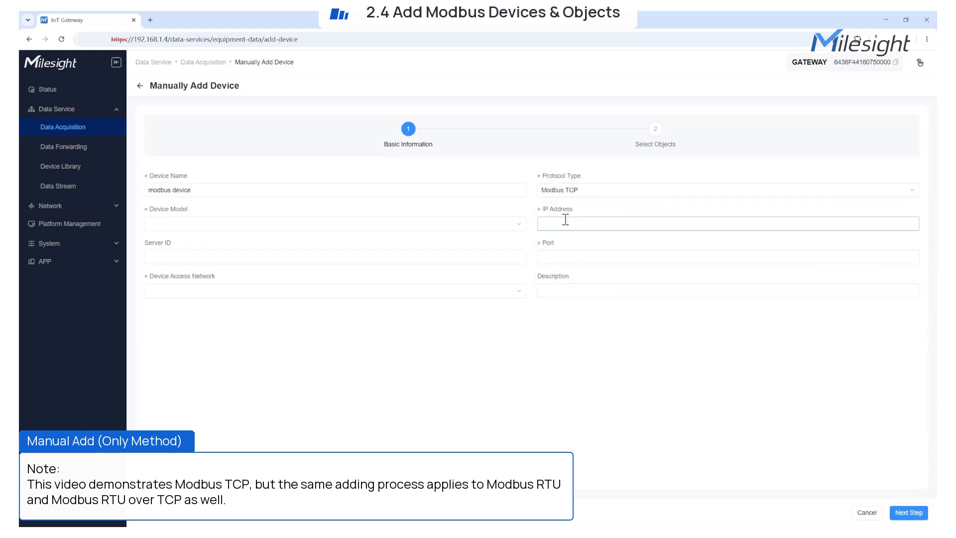
text(10.0.0.230)
click(580, 263)
text(502)
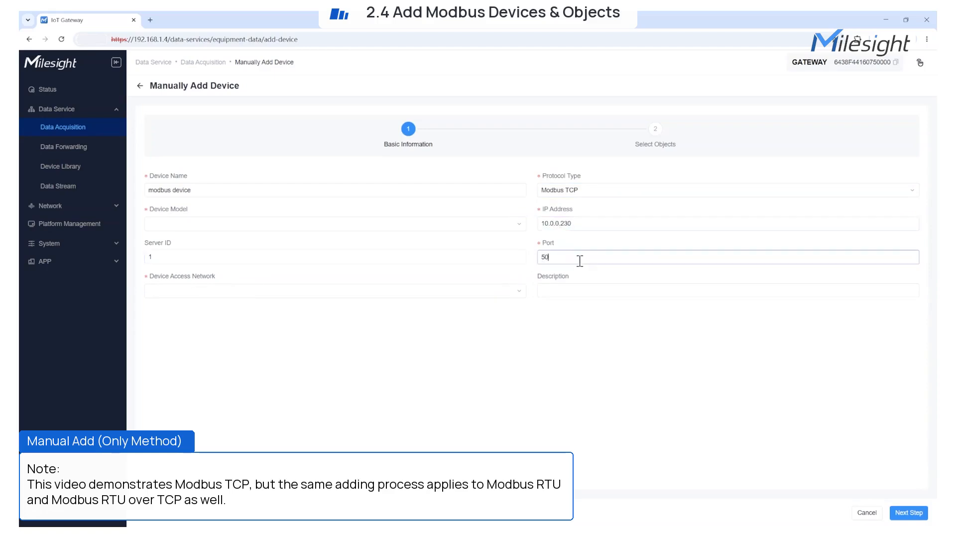
Select test-modbustcp as the access network and review its details
click(506, 296)
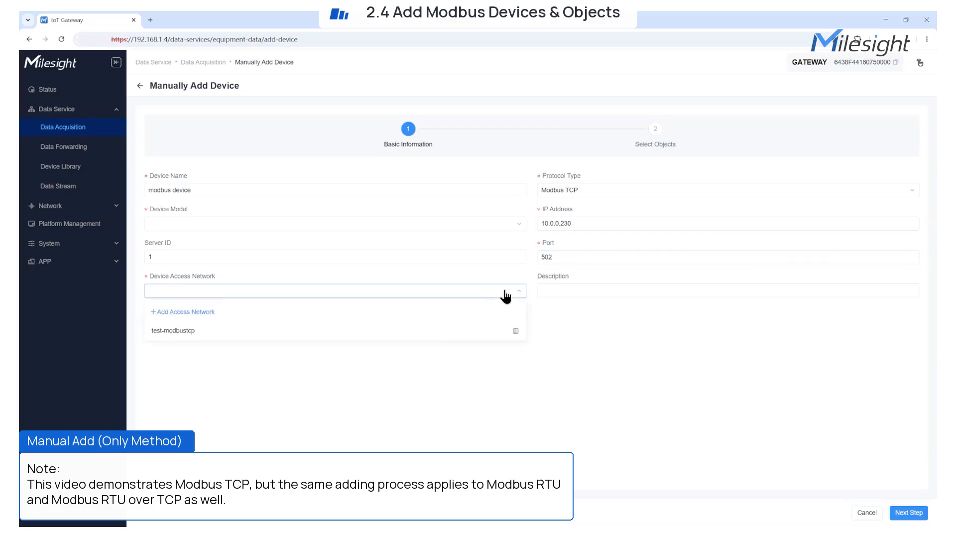
click(167, 313)
click(695, 121)
click(921, 66)
click(458, 293)
click(277, 331)
click(488, 291)
click(516, 332)
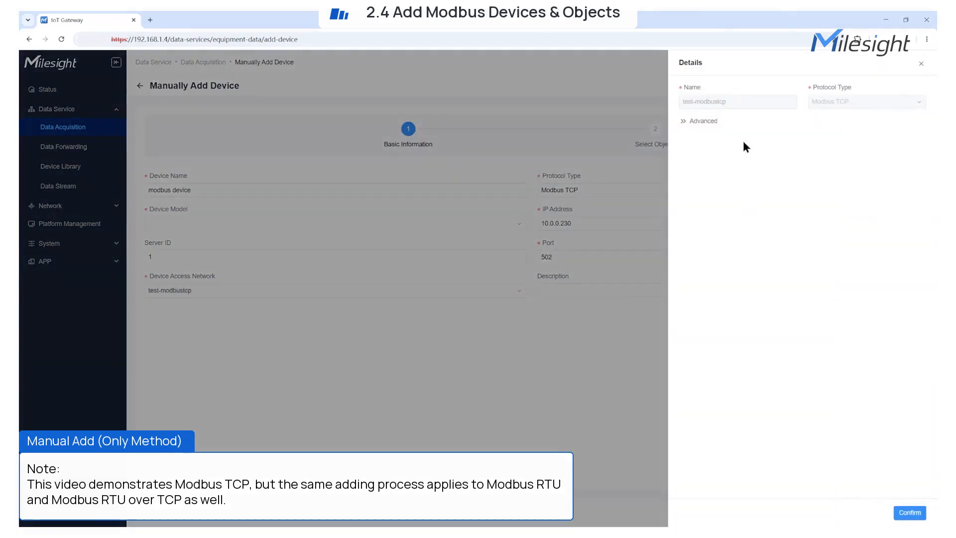
click(629, 373)
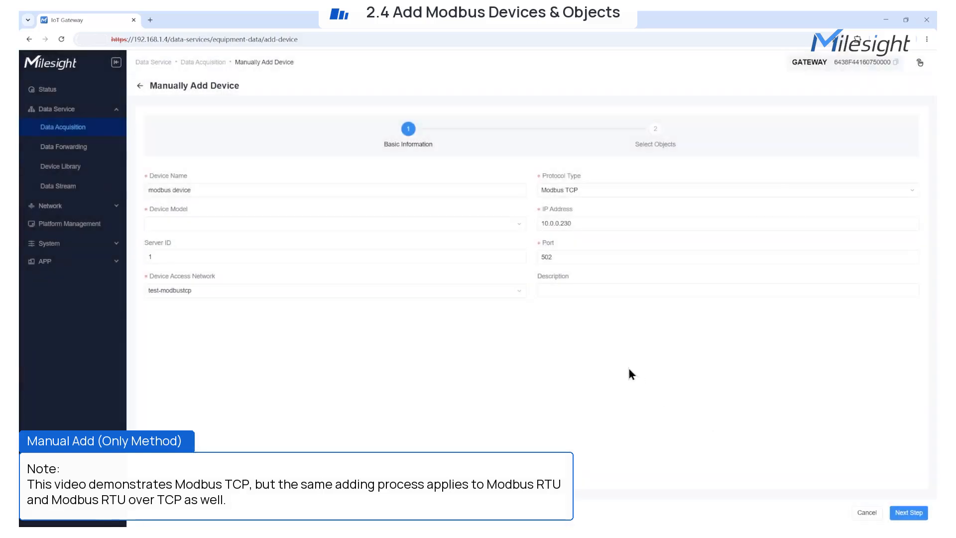
Choose the test-modbustcp device model and continue to object selection
click(519, 222)
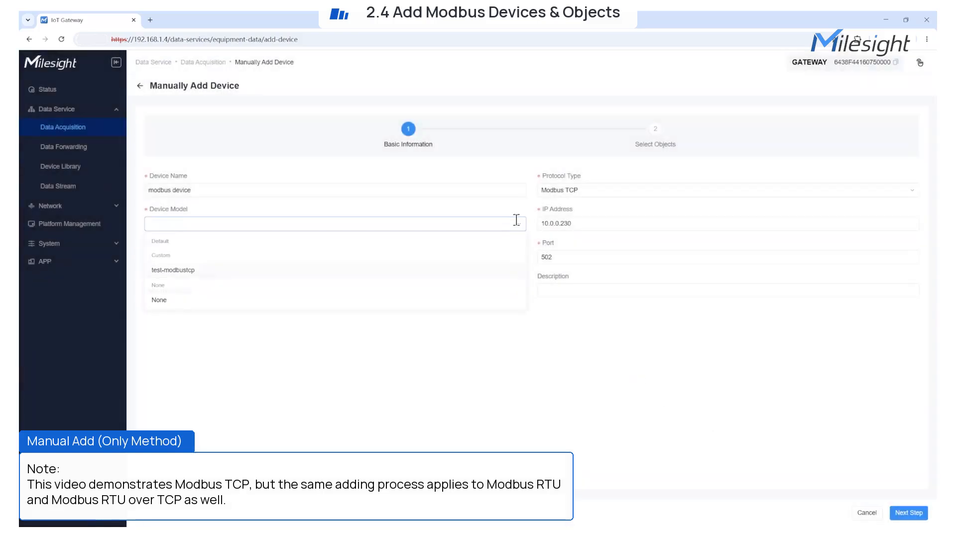
click(206, 273)
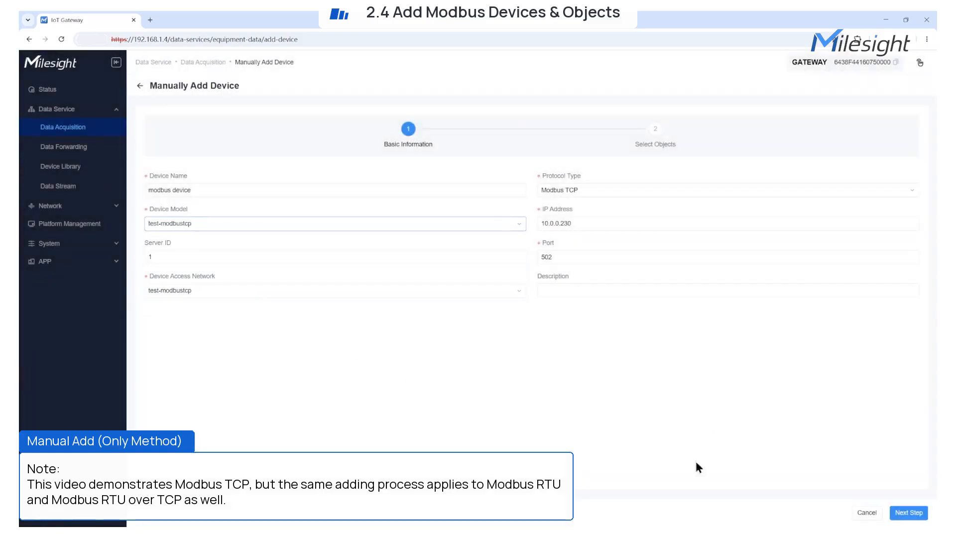
click(907, 512)
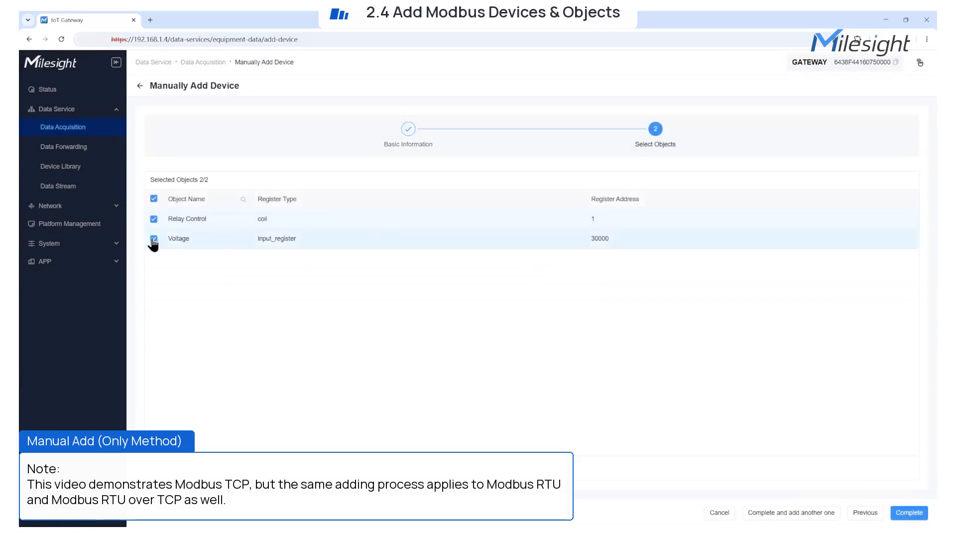
Go back and change the device model to None, then return to object selection
click(153, 239)
click(153, 239)
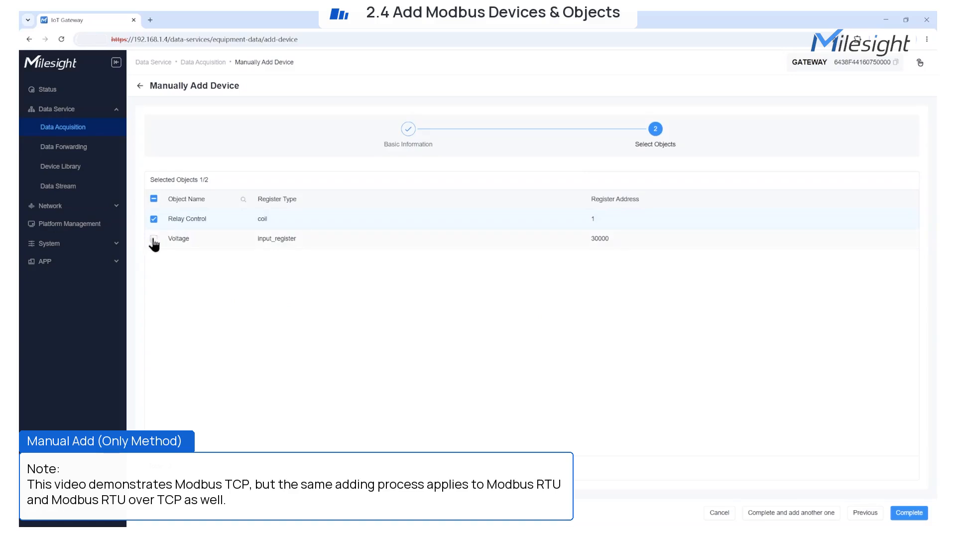
click(868, 513)
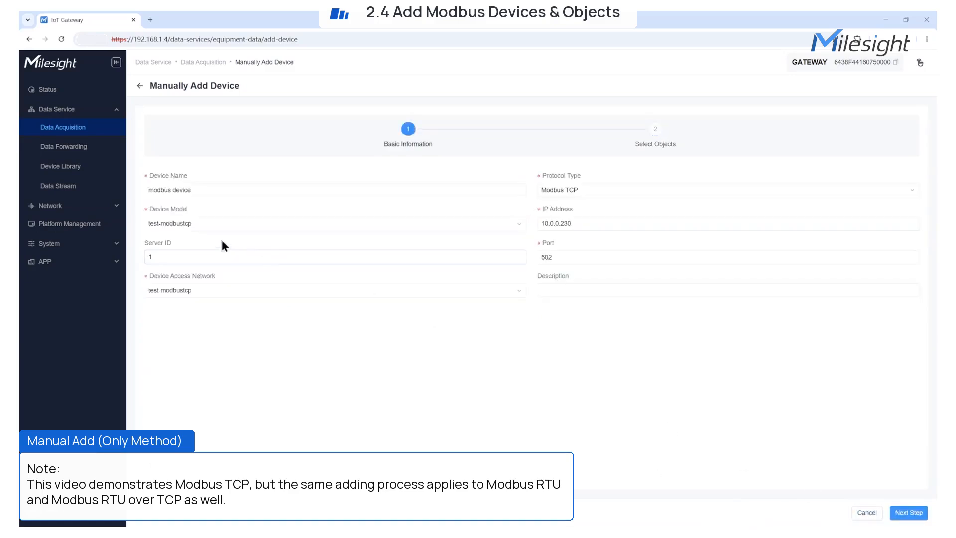
click(230, 224)
click(169, 302)
click(909, 513)
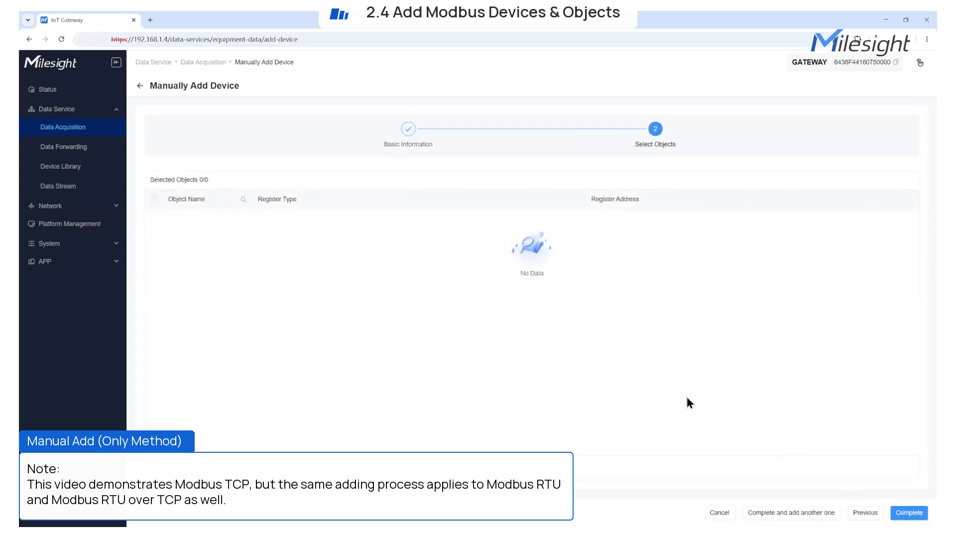
Finish adding modbus device, then reopen its settings and save them
click(909, 512)
click(884, 169)
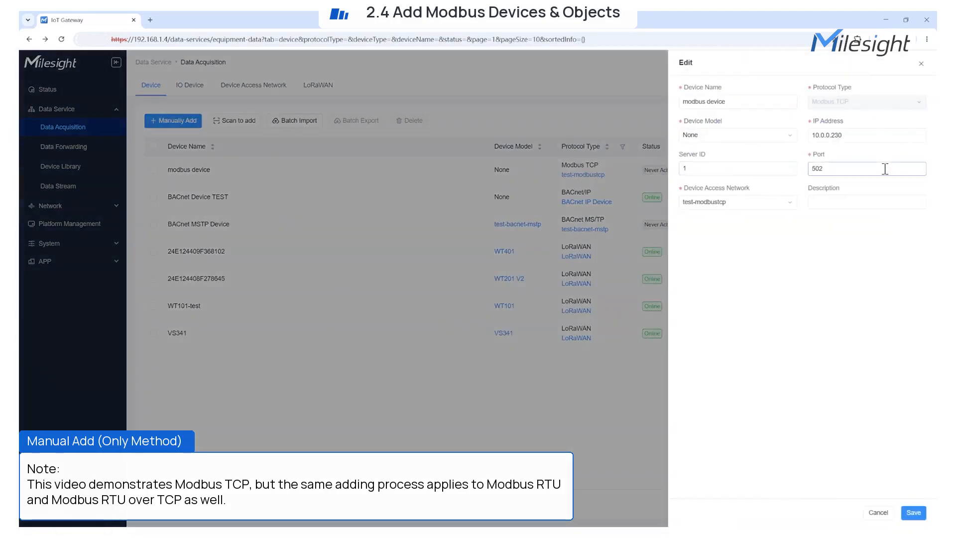
click(914, 512)
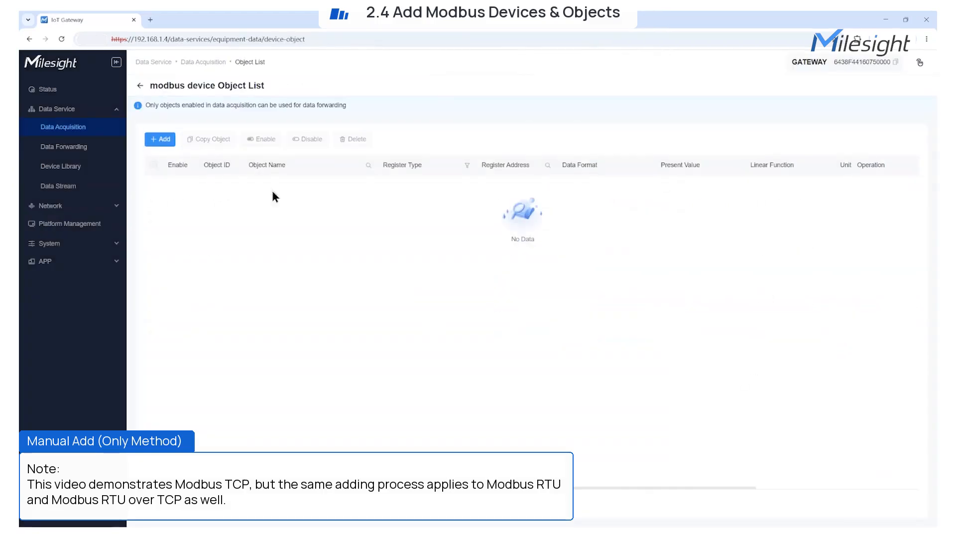
Start a custom object 'modbus device objects': Holding Register, INT16_ab, register address 0
click(160, 139)
click(763, 101)
text(modbus device objects)
click(846, 104)
click(833, 153)
click(739, 135)
click(736, 153)
click(830, 136)
text(0)
click(828, 164)
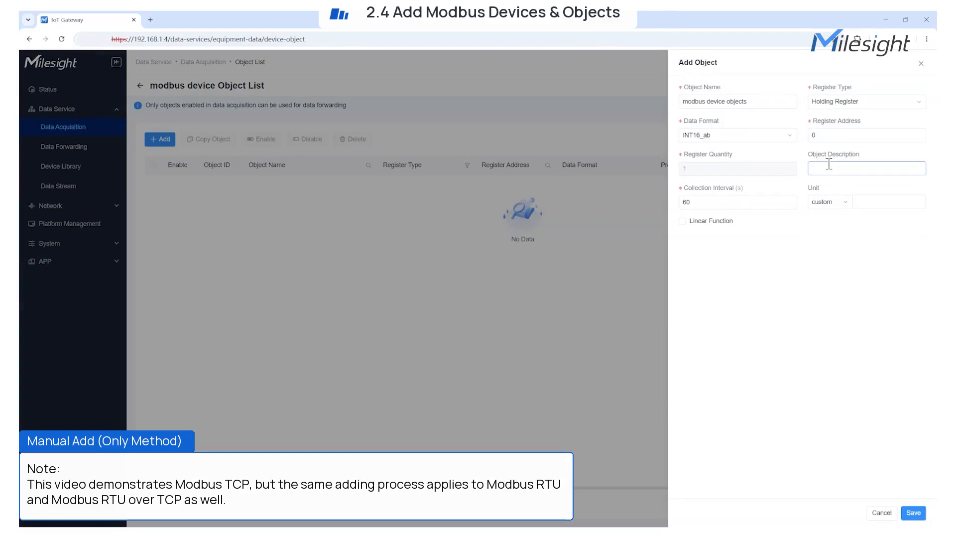
Set the object's collection interval to 5 and save it
click(706, 202)
key(BackSpace)
key(BackSpace)
text(5)
click(724, 254)
click(683, 221)
click(683, 221)
click(913, 512)
Switch modbus device's model to test-modbustcp, confirm, and reopen its now-empty object list
click(853, 184)
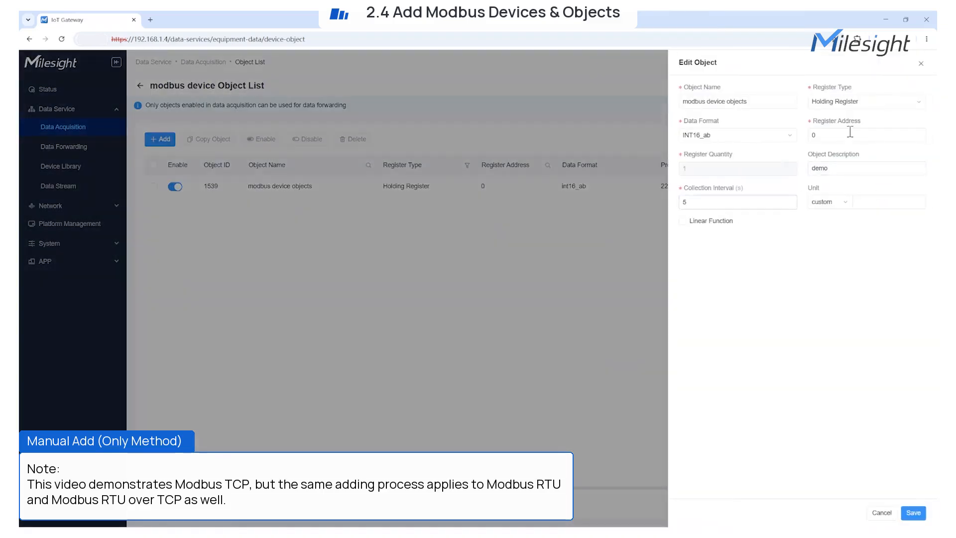
click(927, 64)
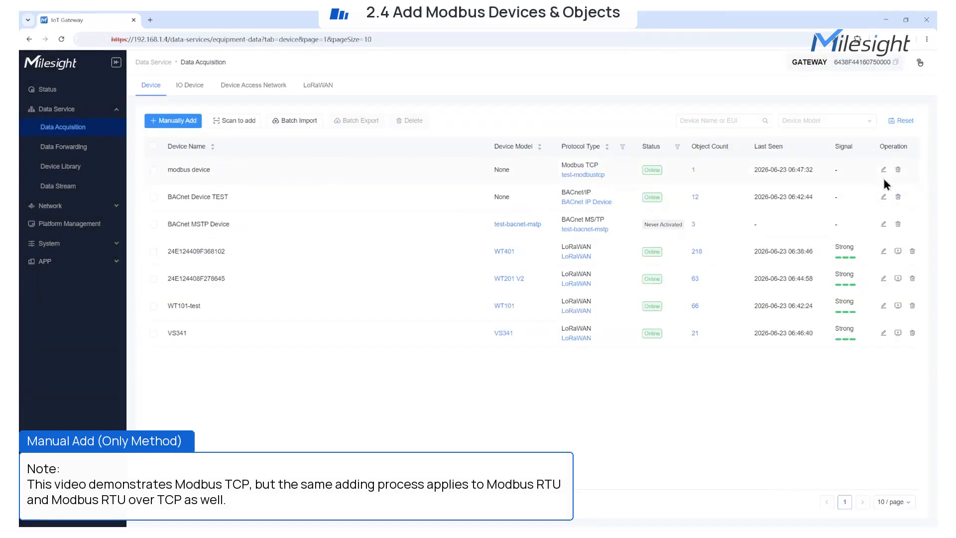
click(883, 178)
click(736, 134)
click(720, 187)
click(913, 513)
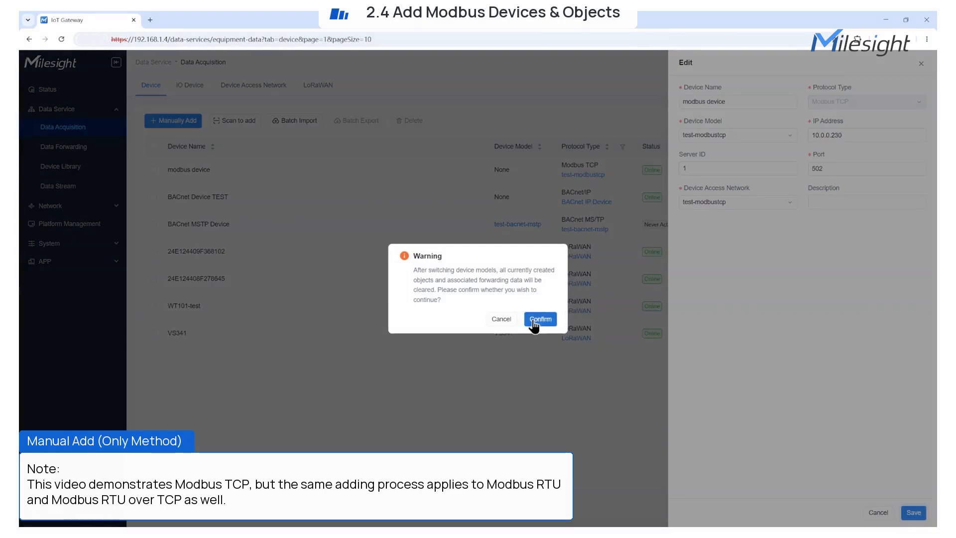
click(541, 319)
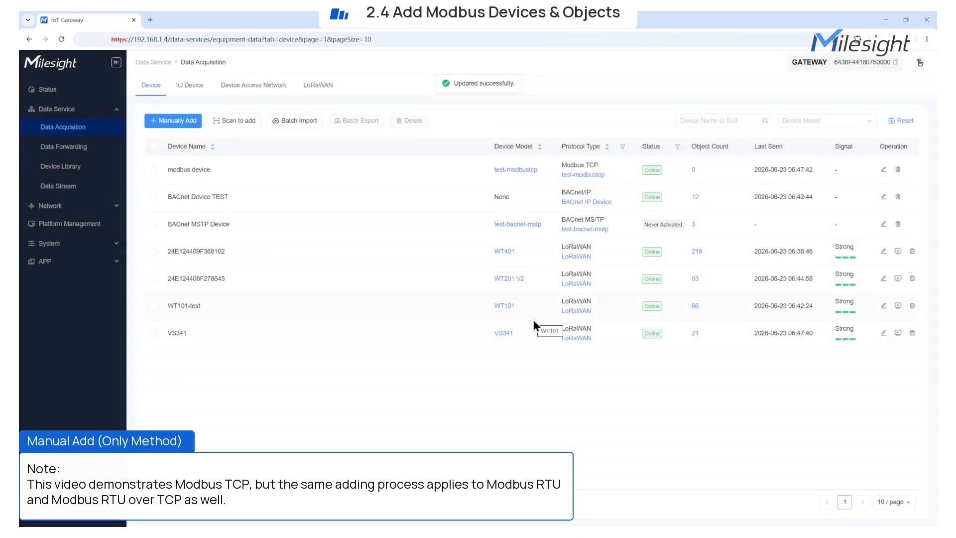
click(693, 170)
click(169, 140)
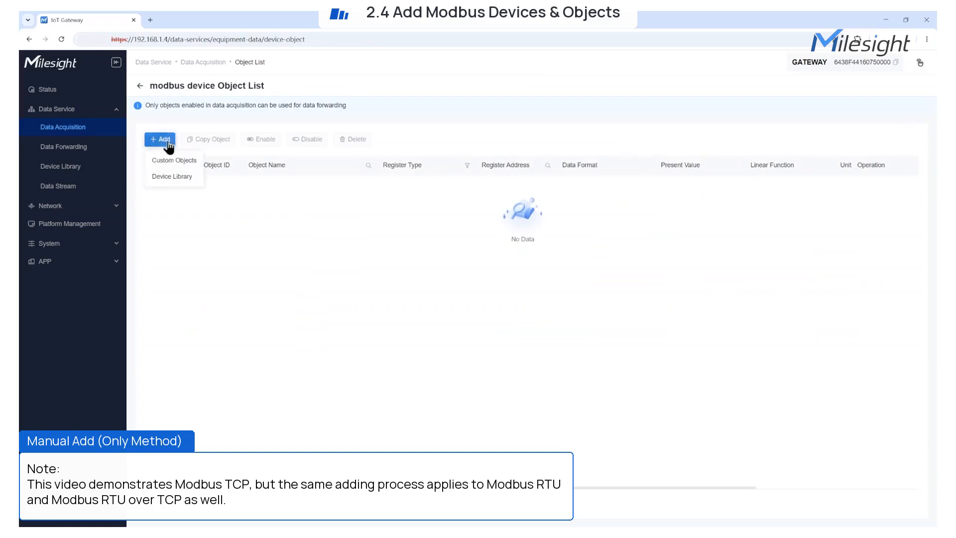
Add the Relay Control object from the device library
click(172, 177)
click(688, 144)
click(913, 513)
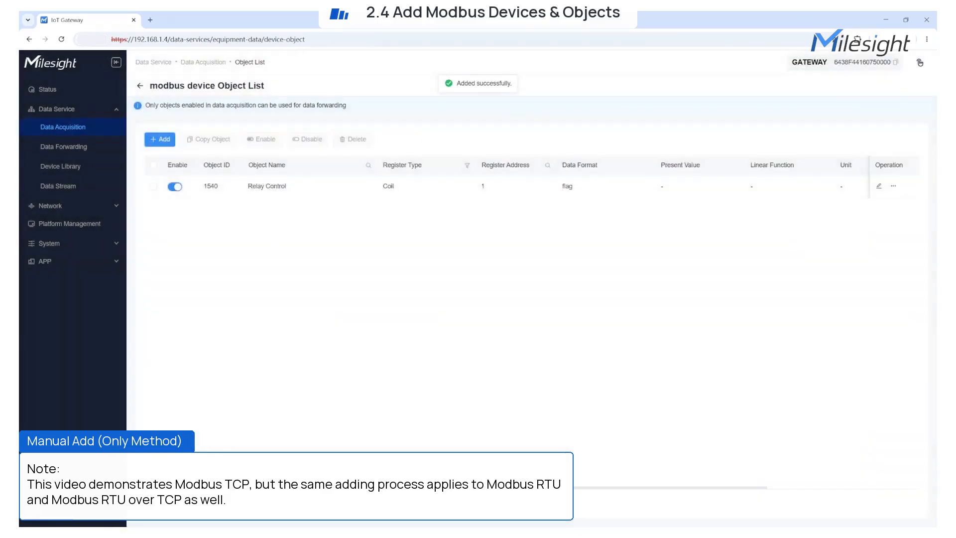
Add a custom Holding Register INT16_ab object (address 0, interval 5), refresh values, and return
click(160, 139)
click(737, 102)
click(749, 140)
click(830, 135)
text(0)
click(727, 201)
text(5)
click(683, 221)
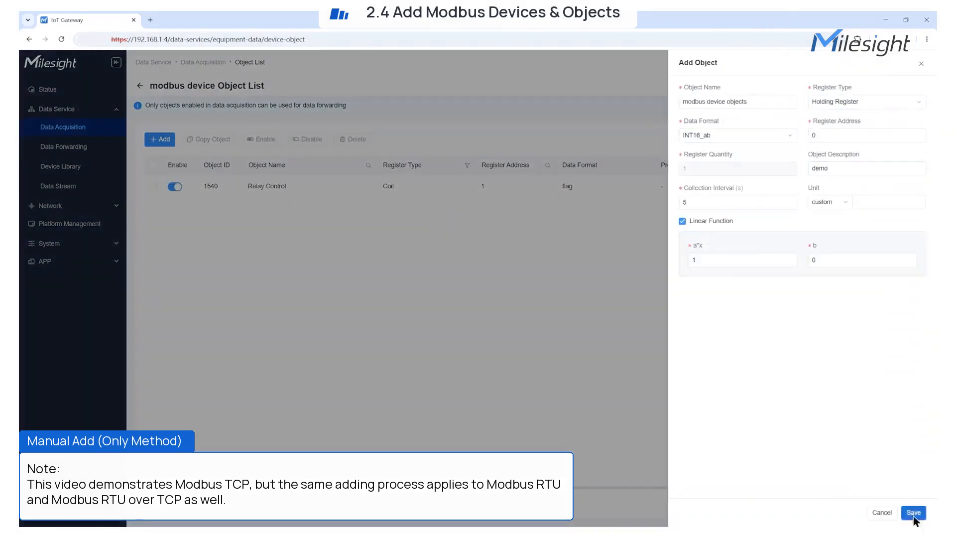
click(914, 512)
click(156, 502)
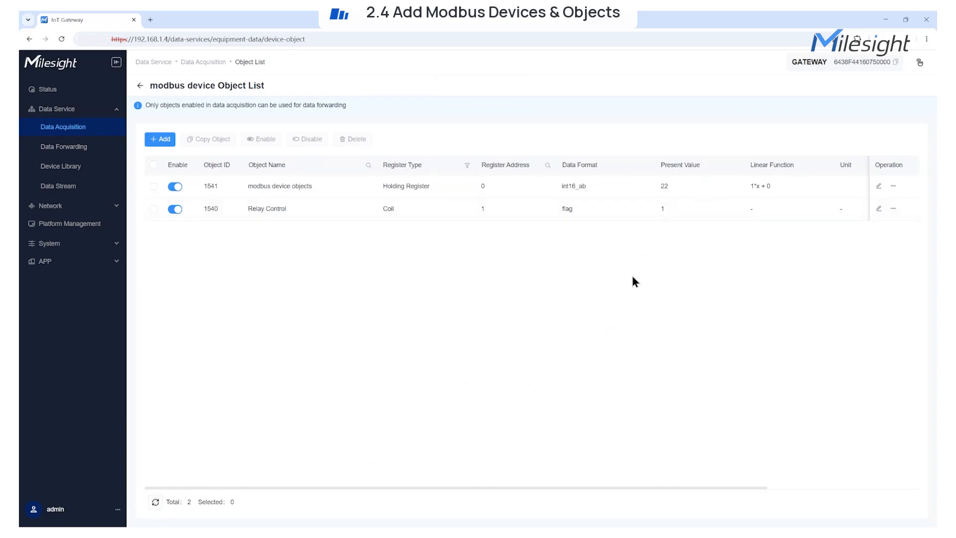
click(139, 85)
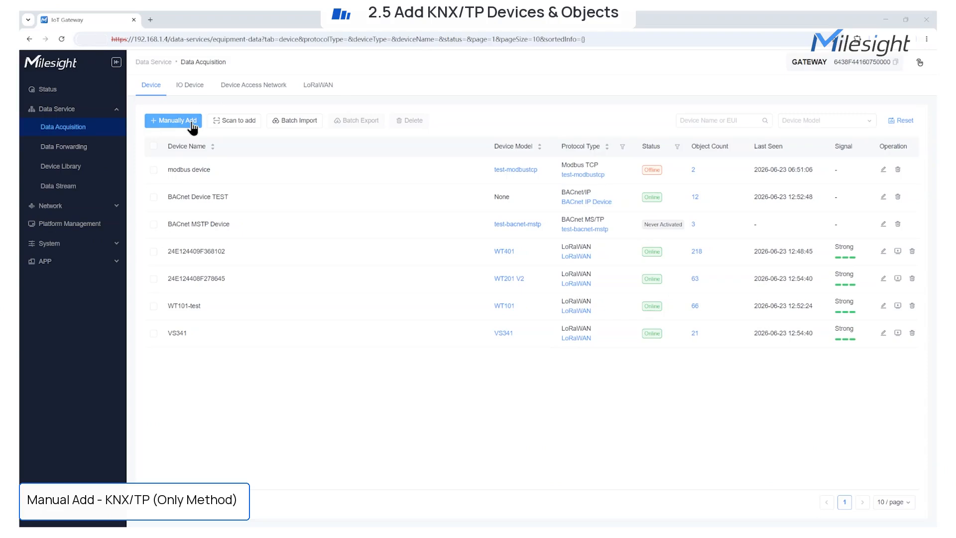
Start a manual device 'KNX Device' using KNX/TP on the test-KNX network
click(191, 124)
click(226, 191)
click(225, 216)
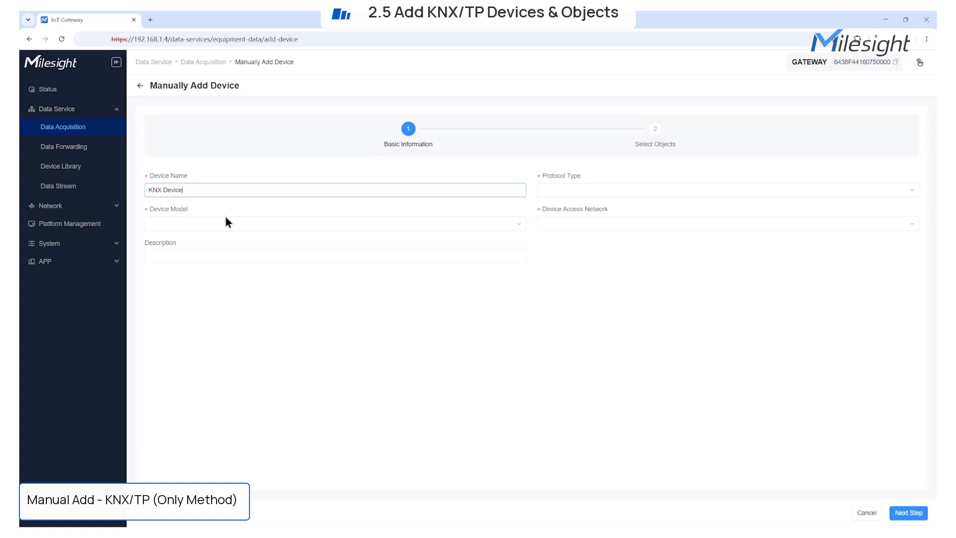
click(556, 192)
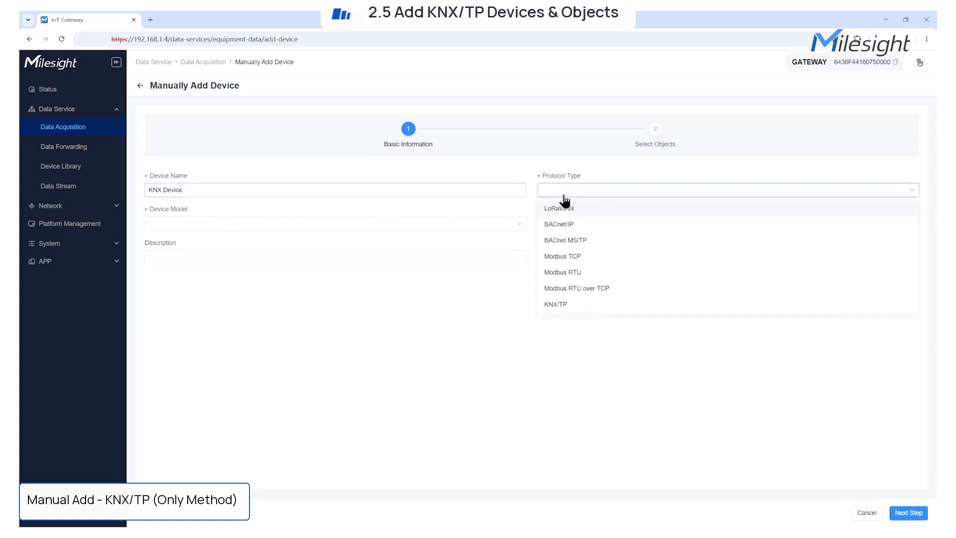
click(556, 304)
click(380, 257)
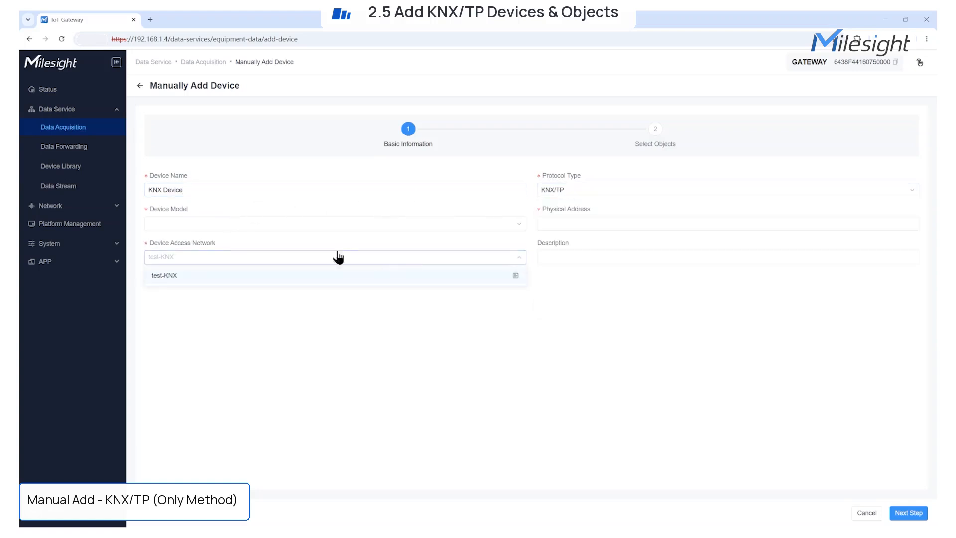
click(515, 276)
click(707, 154)
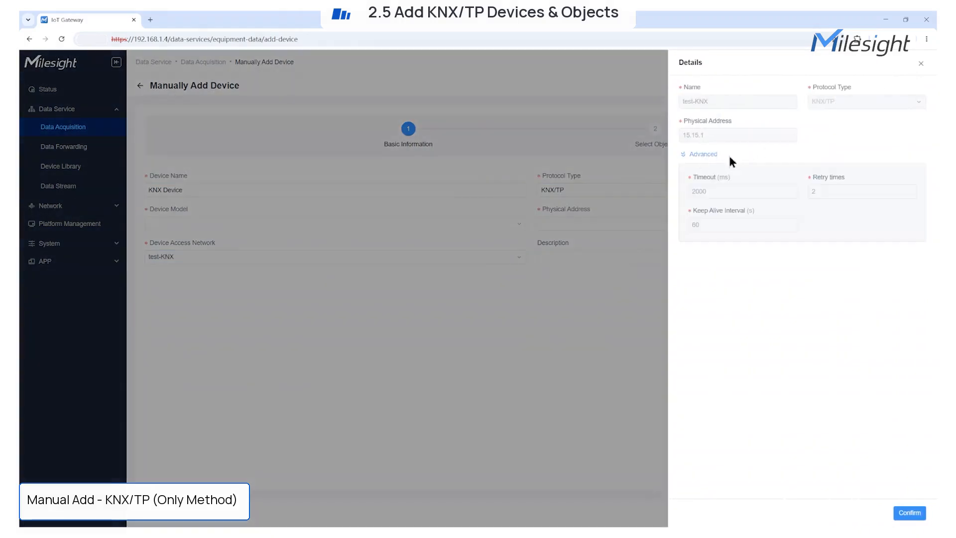
click(909, 513)
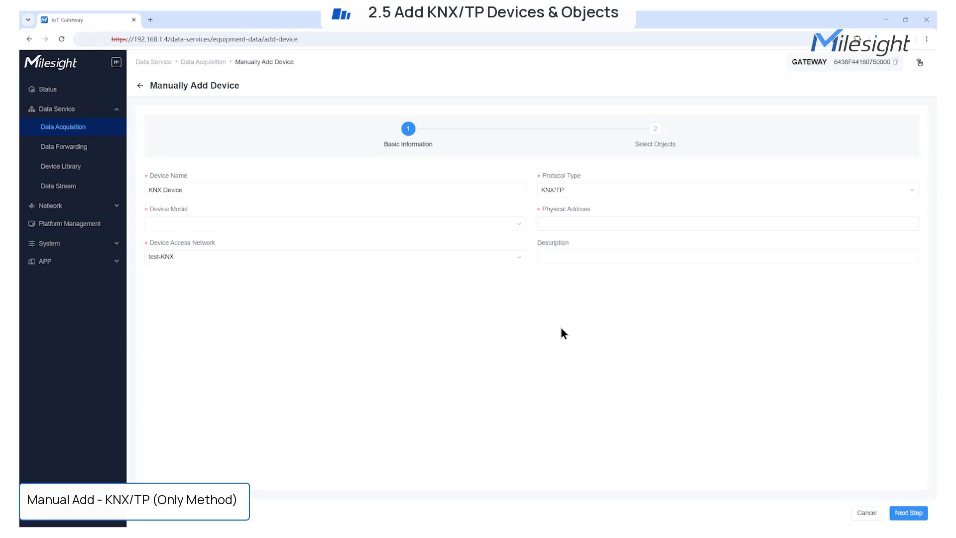
Pick model test-knx-tp, physical address 15.15.2, description 'demo', and continue
click(539, 222)
click(517, 223)
click(175, 271)
click(559, 222)
click(598, 239)
click(573, 288)
click(561, 257)
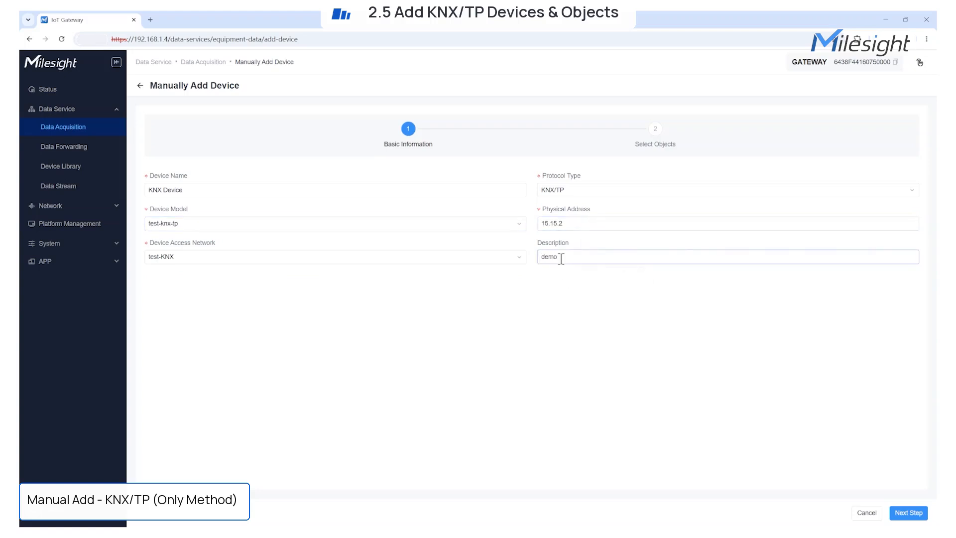
click(909, 513)
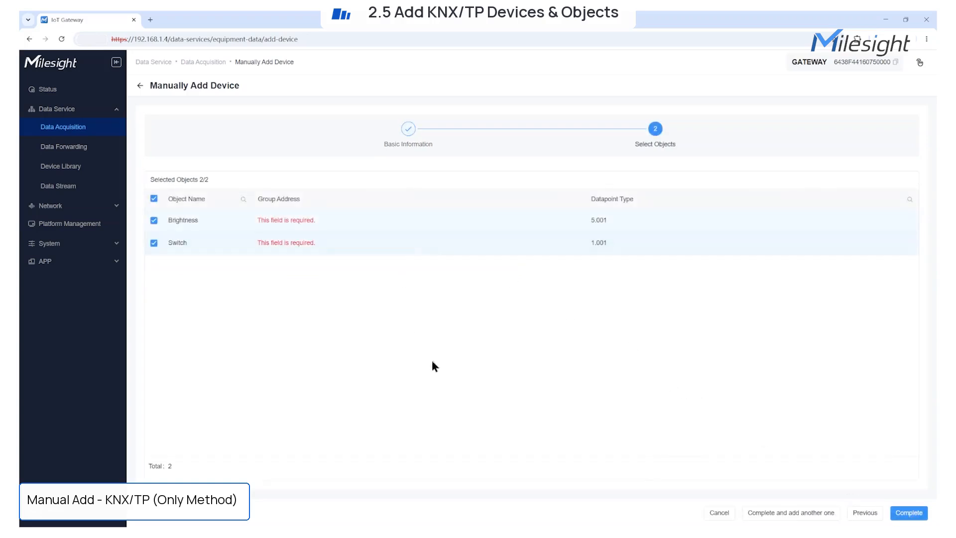
Edit the Brightness and Switch objects' group addresses
click(319, 221)
click(285, 243)
click(310, 219)
click(310, 242)
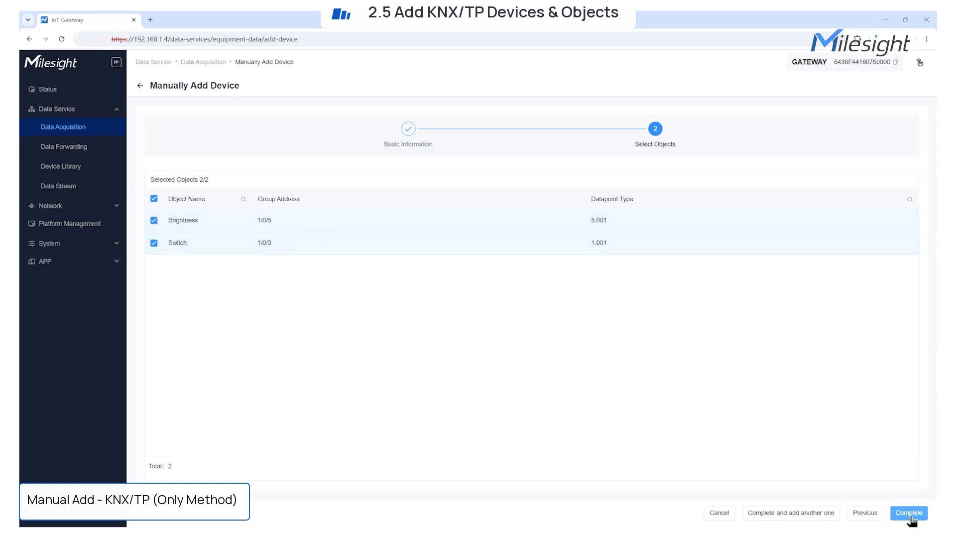
Go back, set the device model to None and physical address to 15.15.3, then continue
click(864, 510)
click(391, 224)
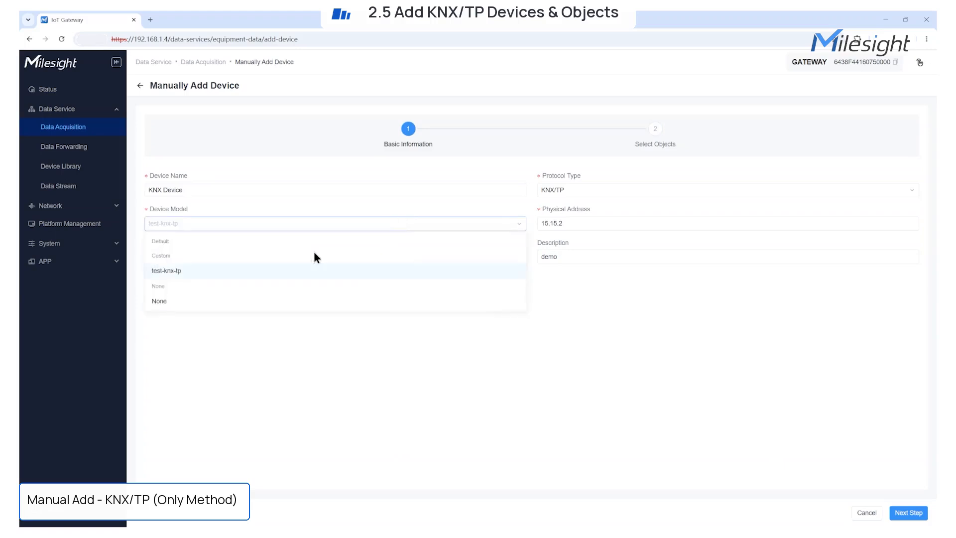
click(160, 301)
click(571, 223)
key(BackSpace)
text(3)
click(612, 326)
click(898, 513)
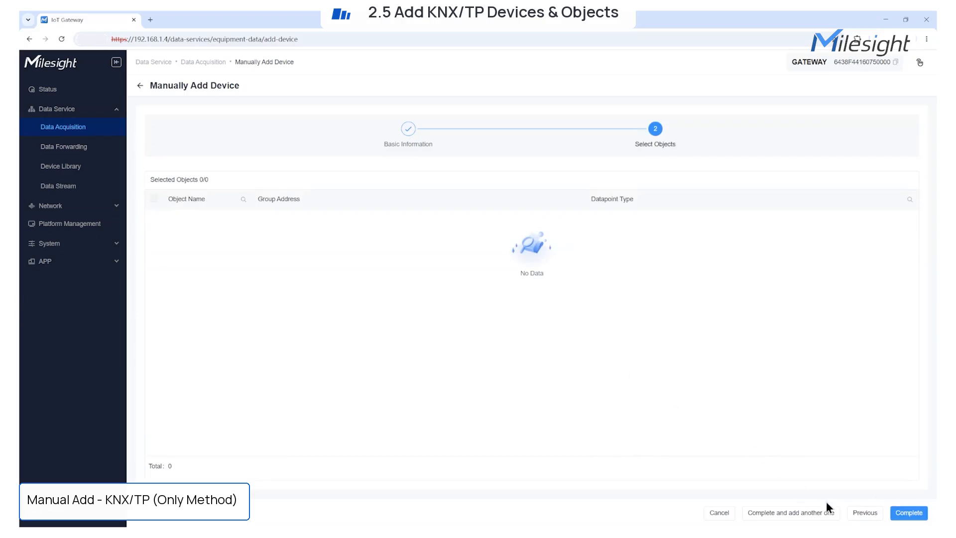
Create KNX Device and begin a test-knx object with a group address and datapoint type 1.006
click(904, 515)
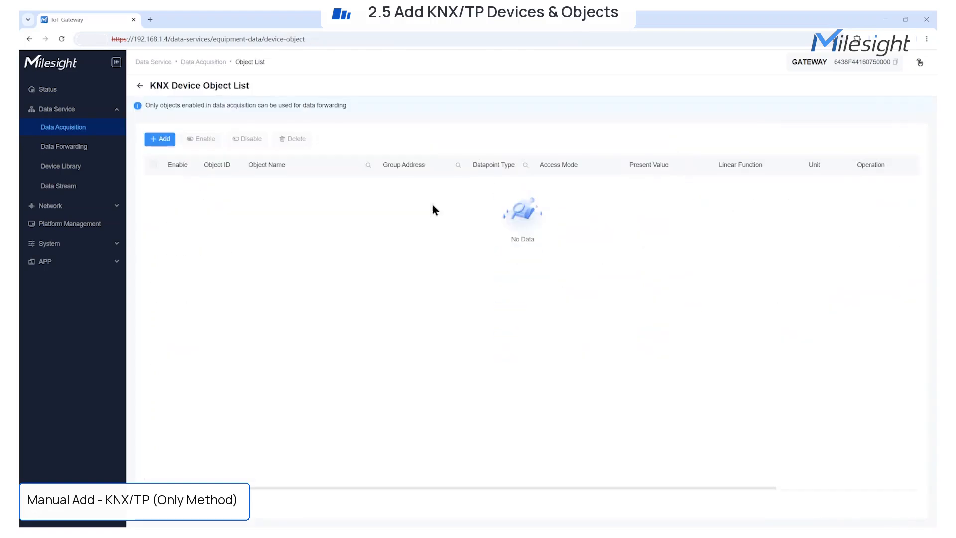
click(162, 140)
click(732, 100)
text(test-)
click(825, 100)
text(1/0/2)
click(781, 130)
click(710, 241)
Make the object Read Only with description 'demo' and collection interval 300, and save it
click(842, 135)
click(833, 171)
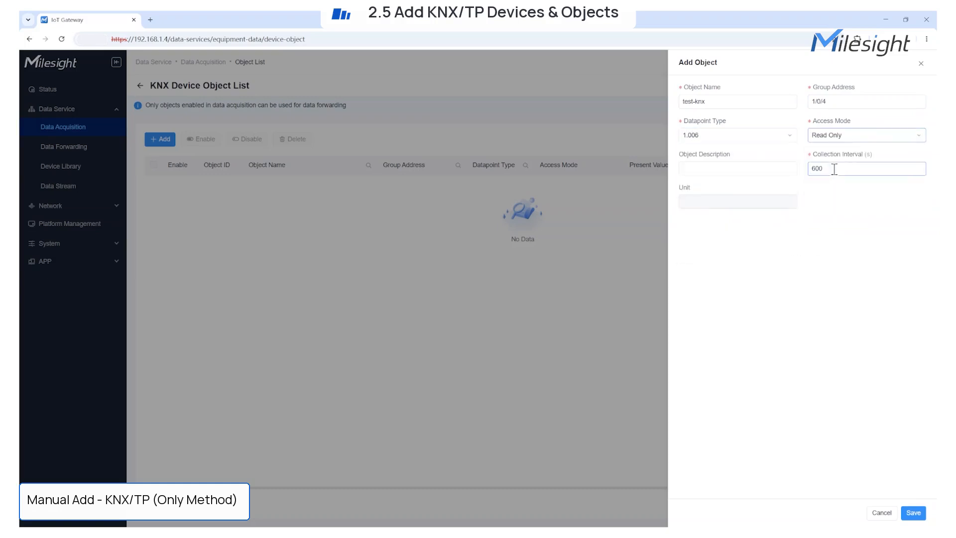
click(756, 167)
click(739, 192)
click(827, 169)
key(BackSpace)
key(BackSpace)
key(BackSpace)
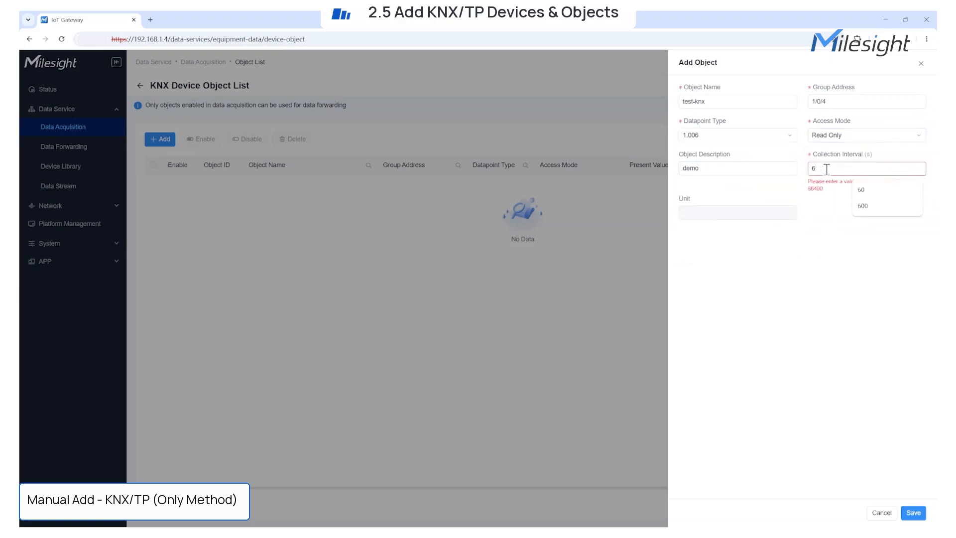
text(300)
click(838, 270)
click(914, 513)
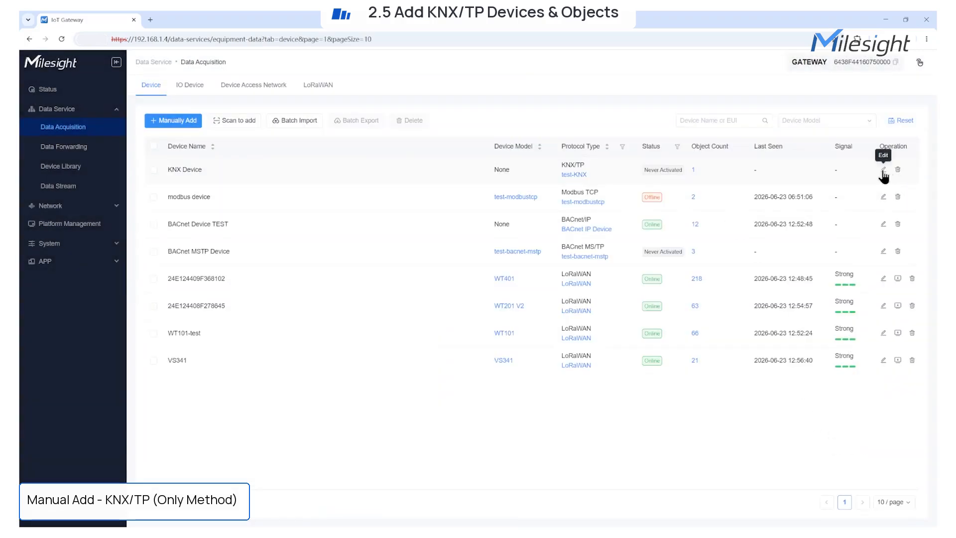
Change KNX Device's model to test-knx-tp and save, accepting that its objects are cleared
click(882, 169)
click(731, 169)
click(727, 135)
click(695, 184)
click(913, 512)
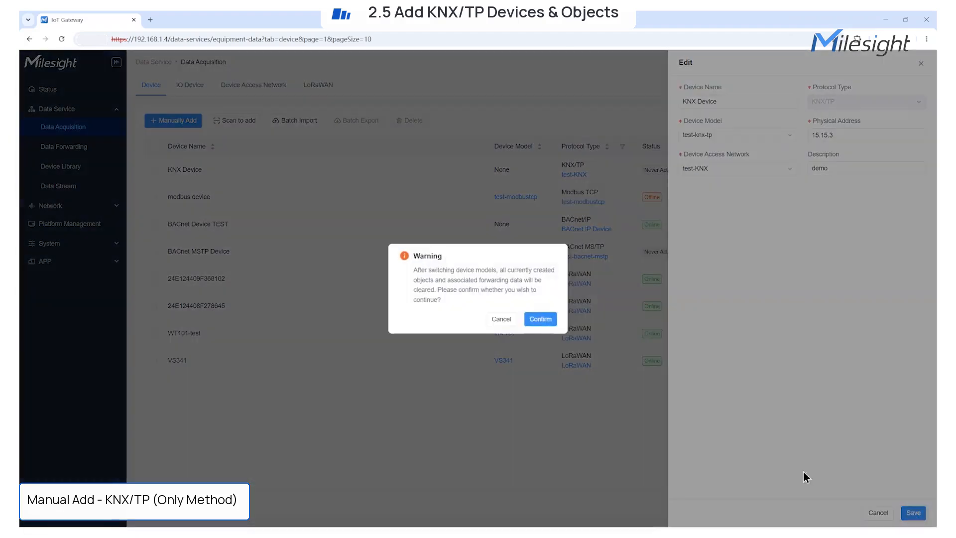
click(538, 319)
Add Brightness (1/0/5) and Switch (1/0/3) objects from the device library
click(693, 170)
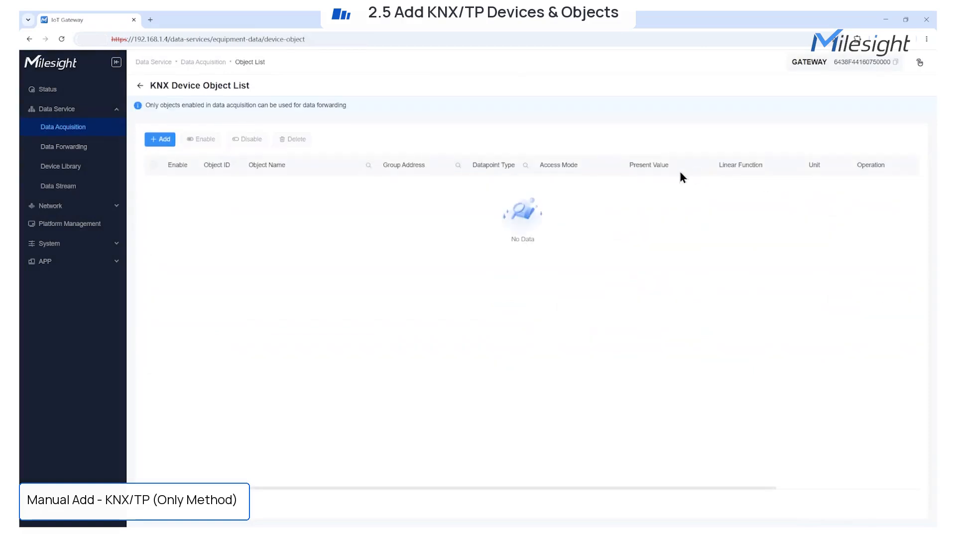
click(162, 141)
click(182, 181)
click(688, 125)
click(820, 145)
text(1/0/5)
click(817, 168)
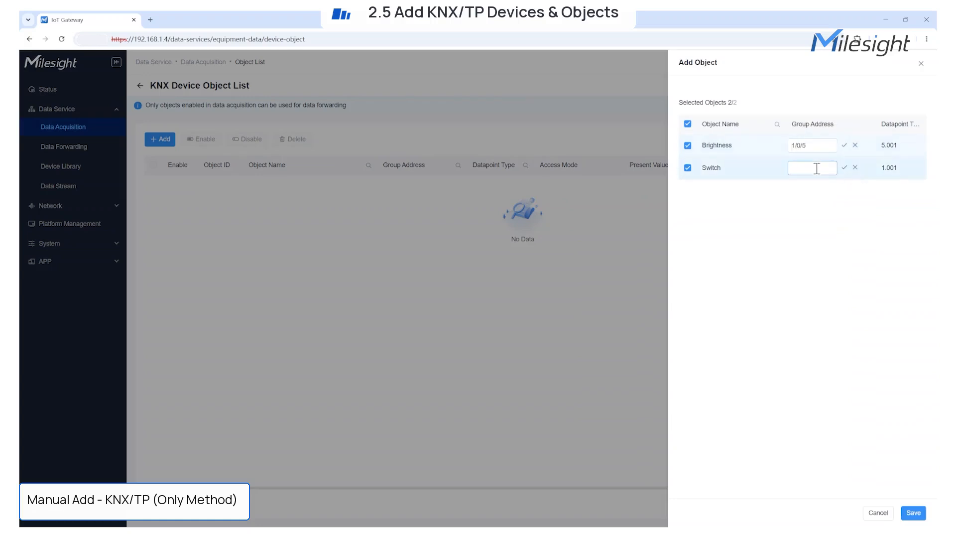
click(844, 146)
click(844, 168)
click(913, 513)
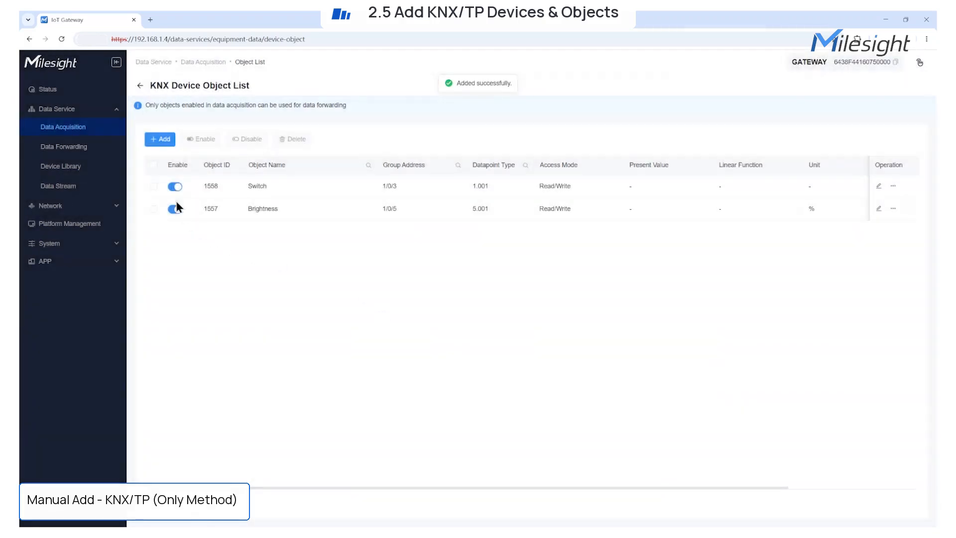
Enable both the Brightness and Switch objects together, then return to the device list
click(175, 186)
click(540, 304)
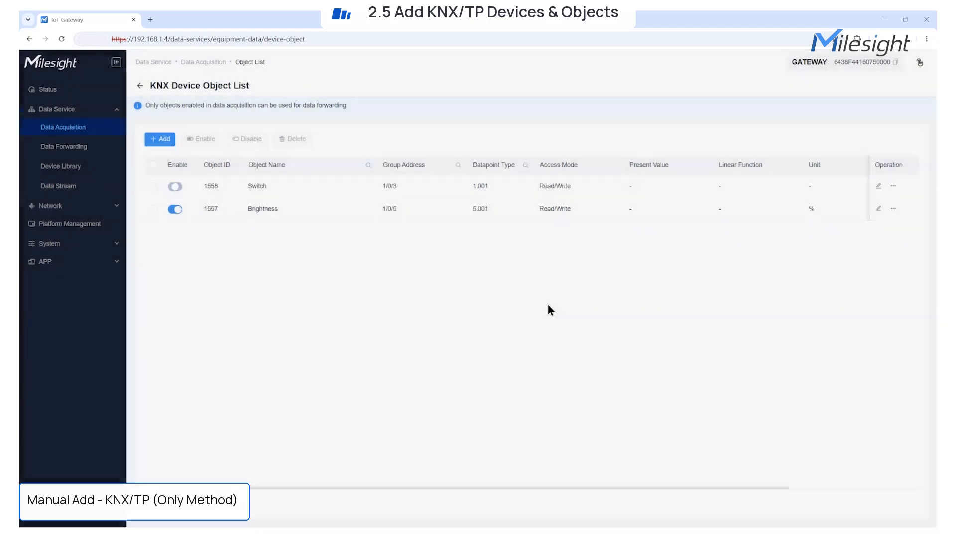
click(153, 165)
click(201, 139)
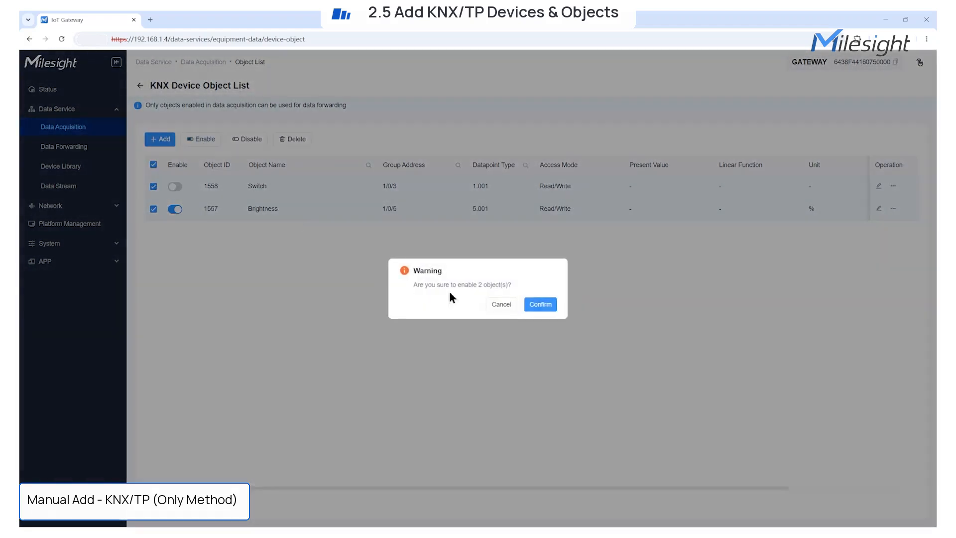
click(542, 304)
click(140, 85)
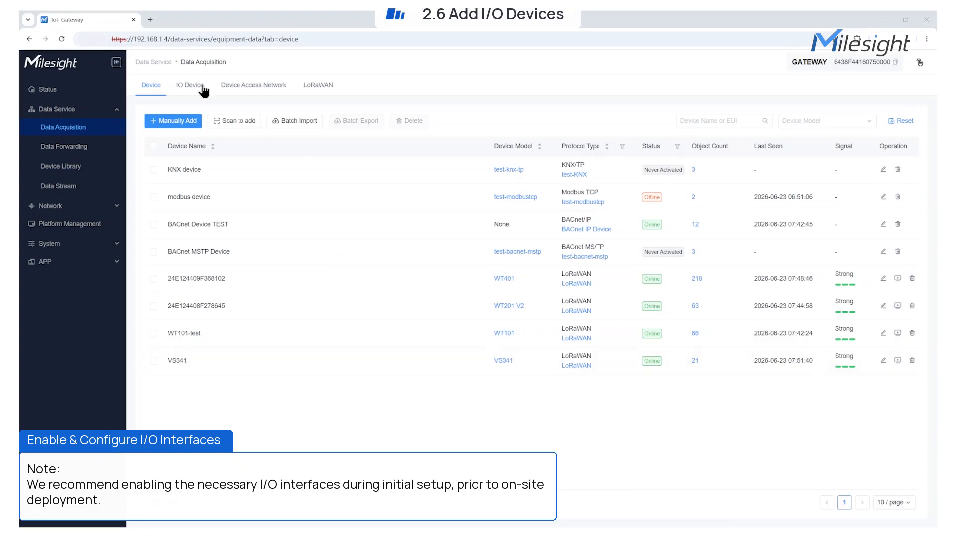
Turn on the AO-2 interface in the I/O Device list
click(201, 86)
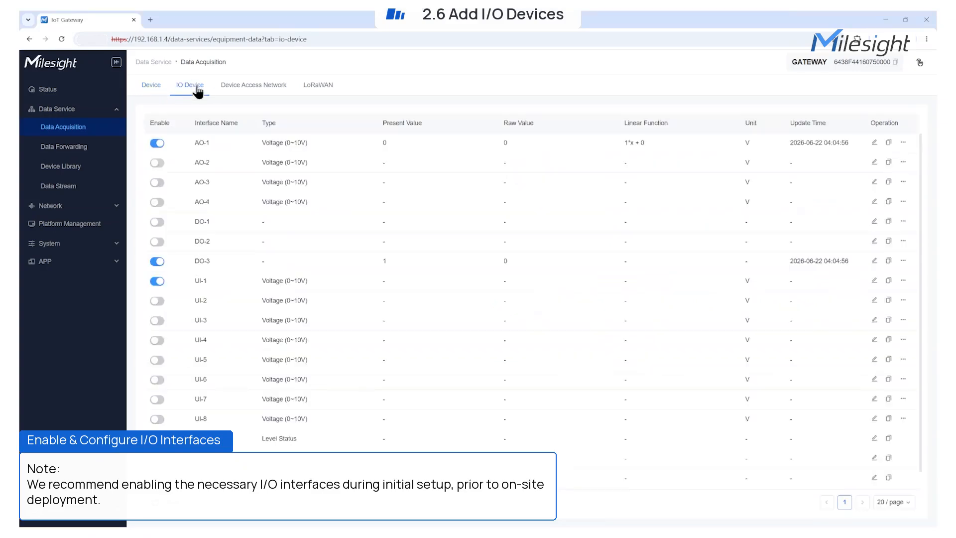
click(159, 164)
click(540, 306)
Set AO-2 to Current (4~20mA) output with Keep Last Raw Value and linear function on
click(875, 161)
click(722, 155)
click(707, 188)
click(721, 155)
click(706, 175)
click(737, 123)
click(724, 154)
click(543, 305)
click(682, 175)
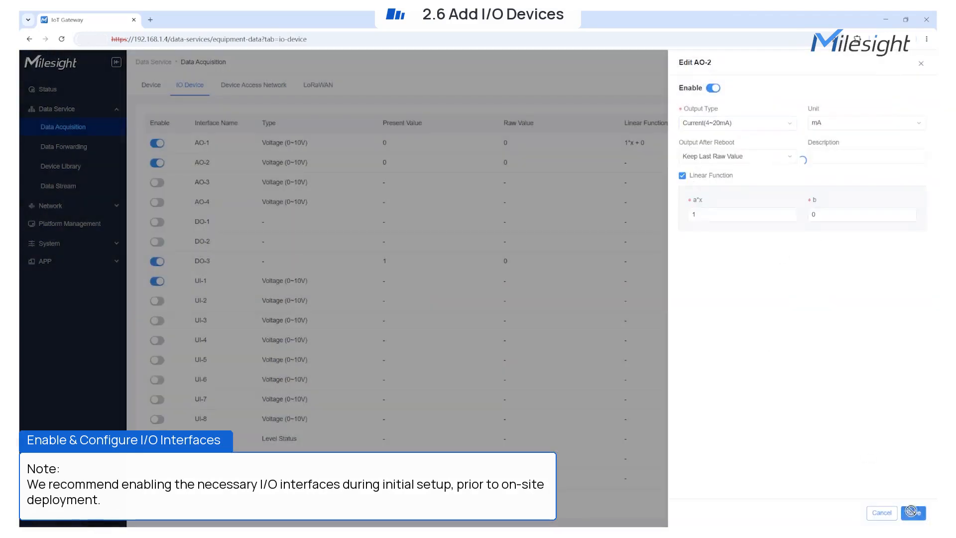
click(912, 513)
scroll(371, 348, down, 1)
scroll(371, 348, up, 1)
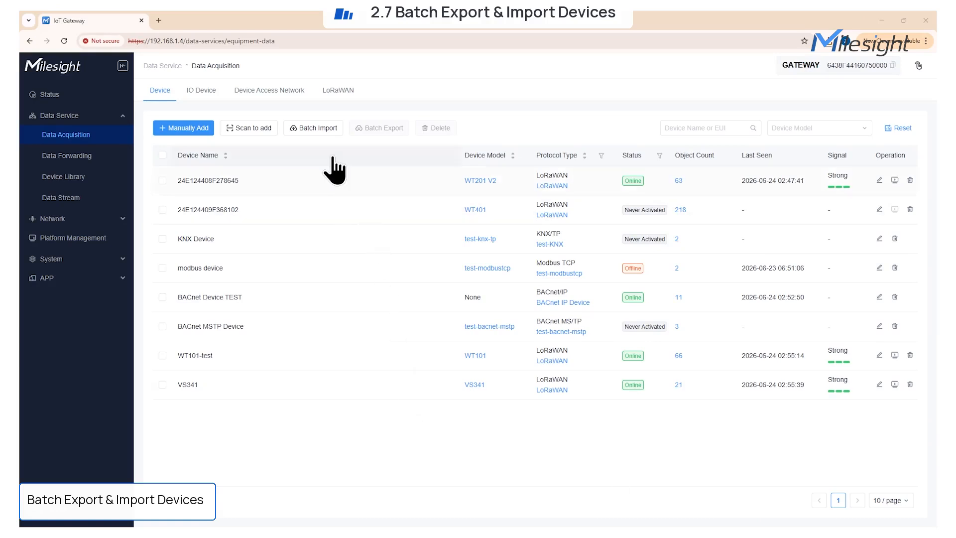
Select LoRaWAN and Modbus TCP with .xlsx format, then download and open the import template
click(325, 130)
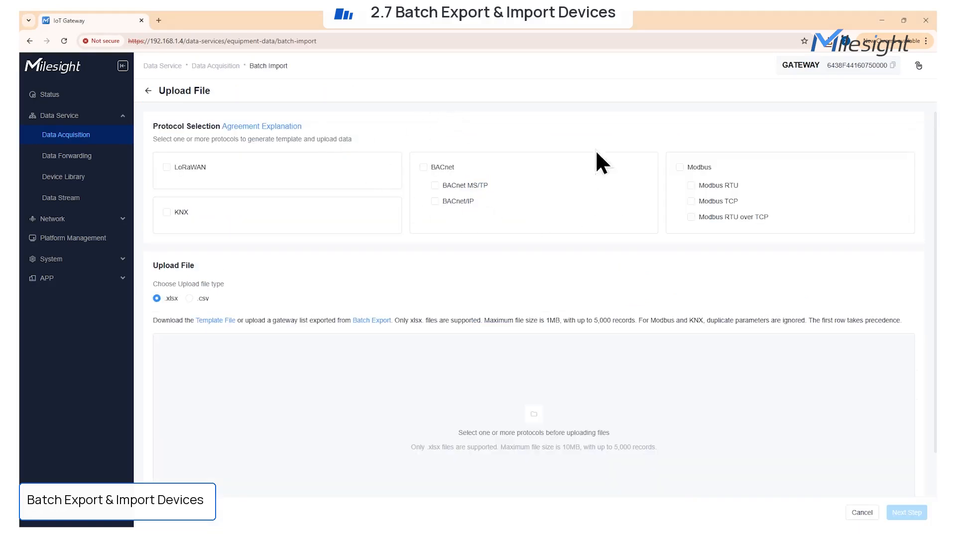
click(173, 167)
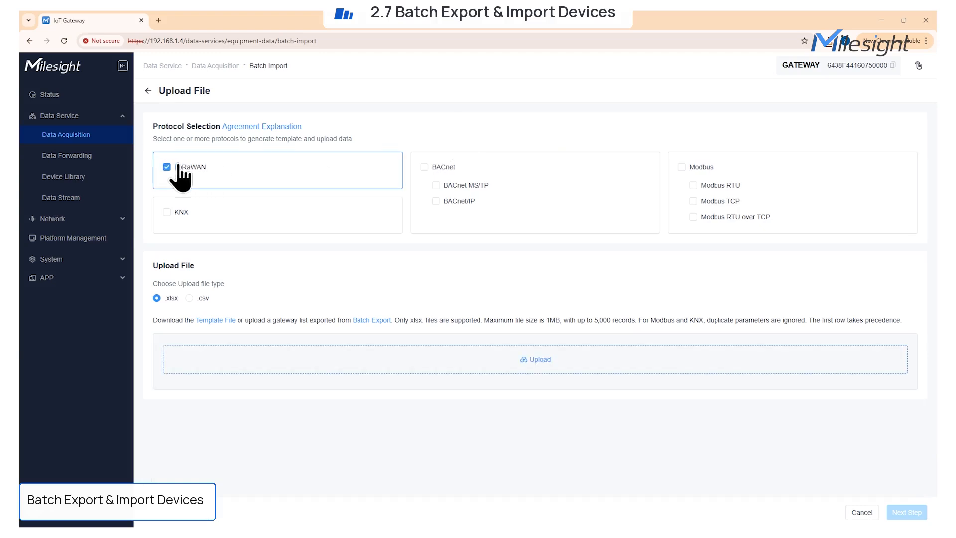
click(693, 201)
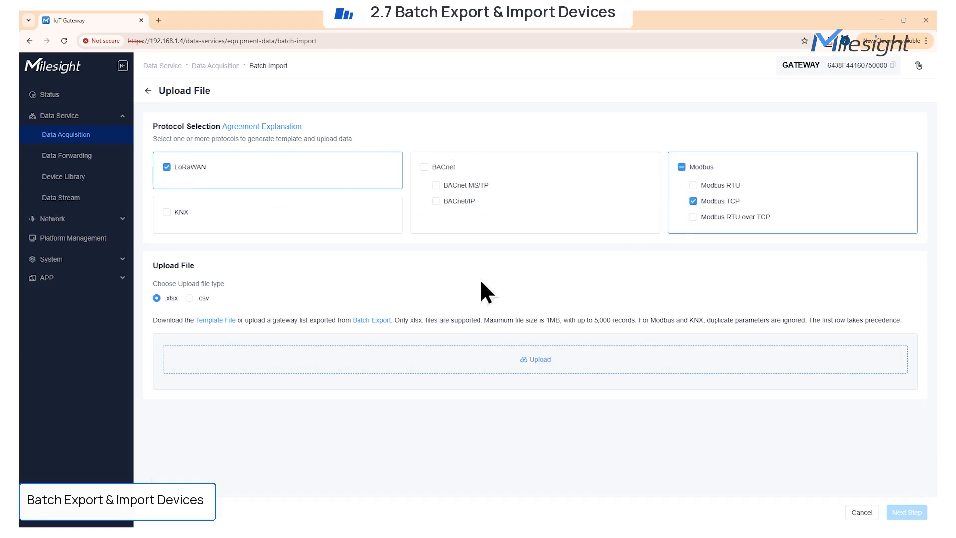
drag(153, 283, 241, 288)
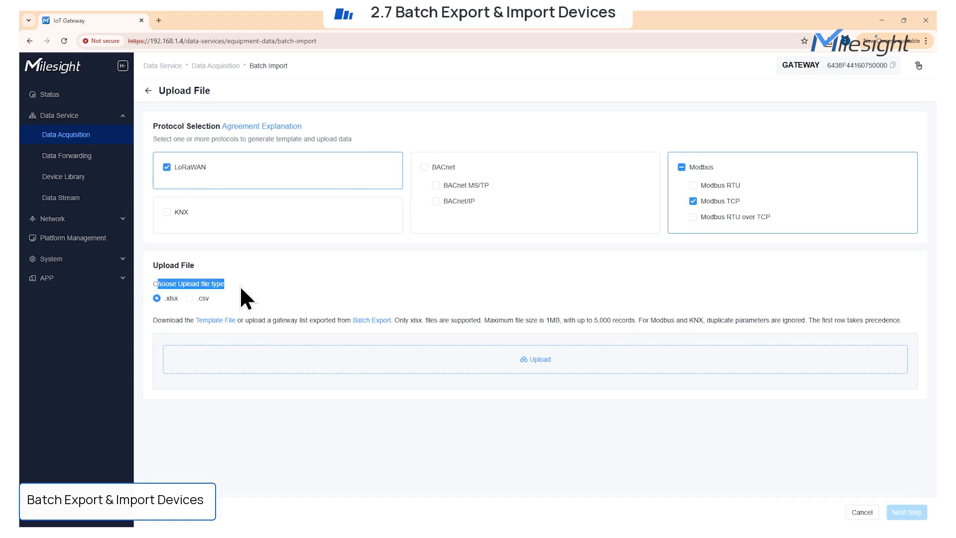
click(189, 297)
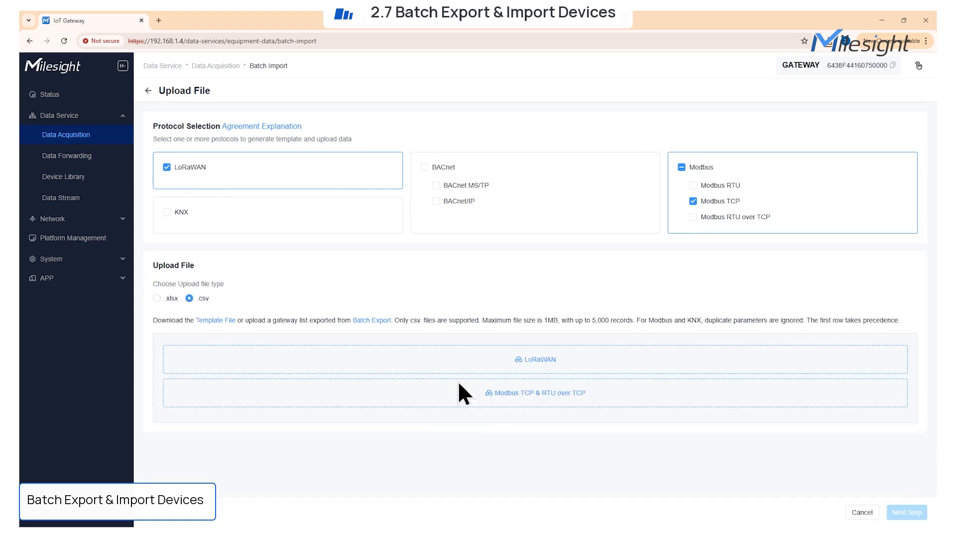
click(157, 297)
click(219, 321)
click(802, 75)
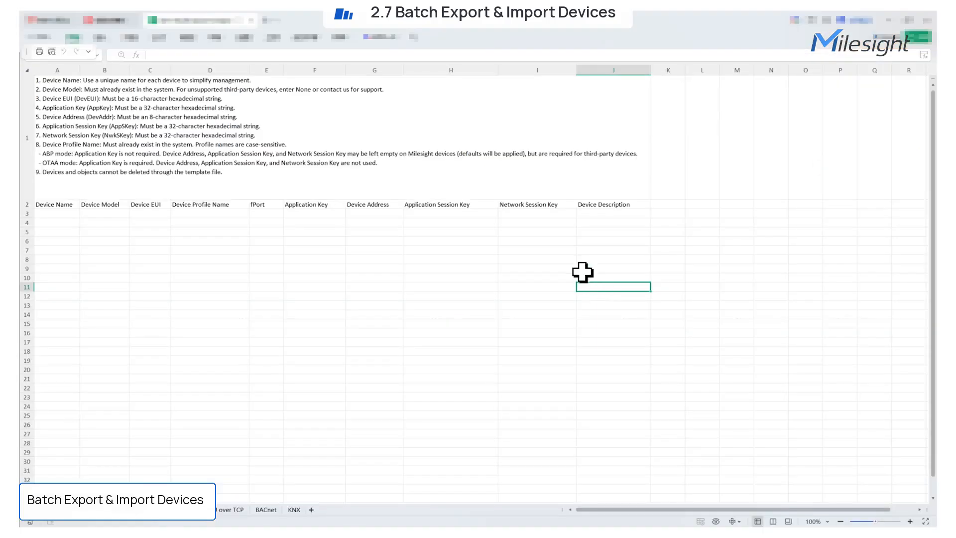
Review the template's Modbus TCP, BACnet and KNX sheets, then close the file
click(378, 301)
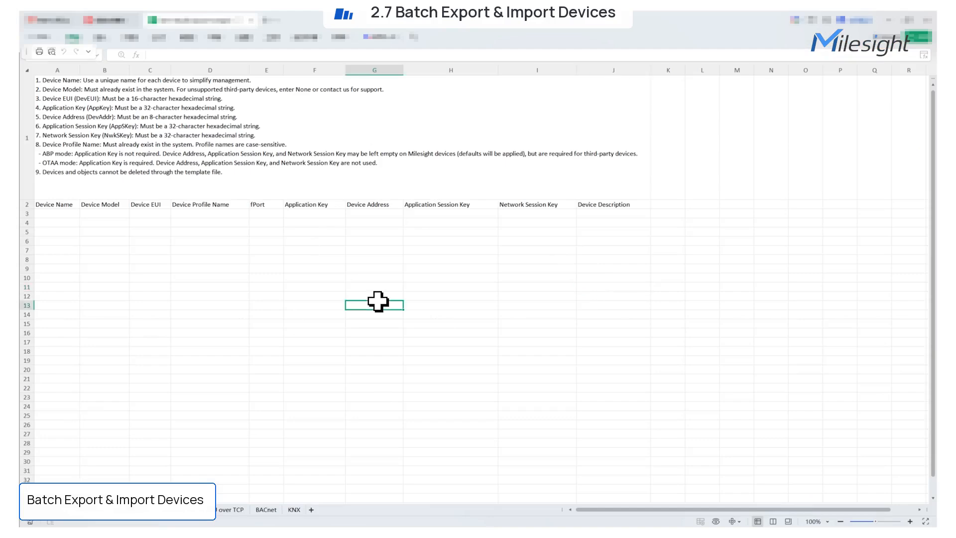
click(153, 517)
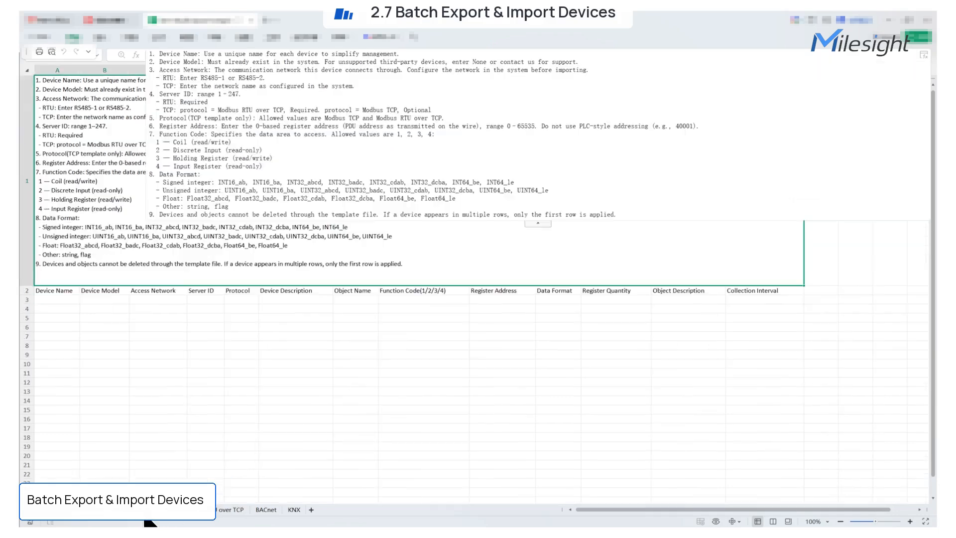
click(263, 510)
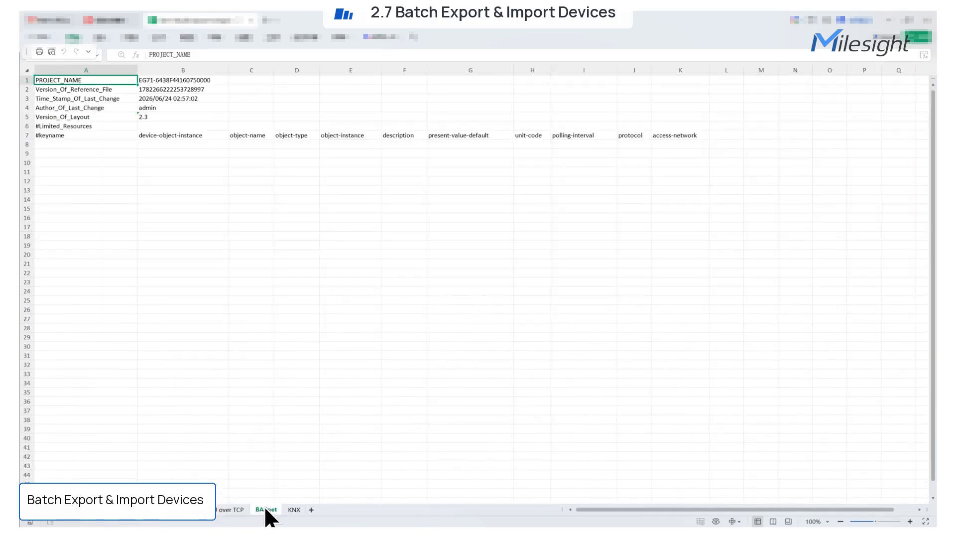
click(295, 511)
click(343, 360)
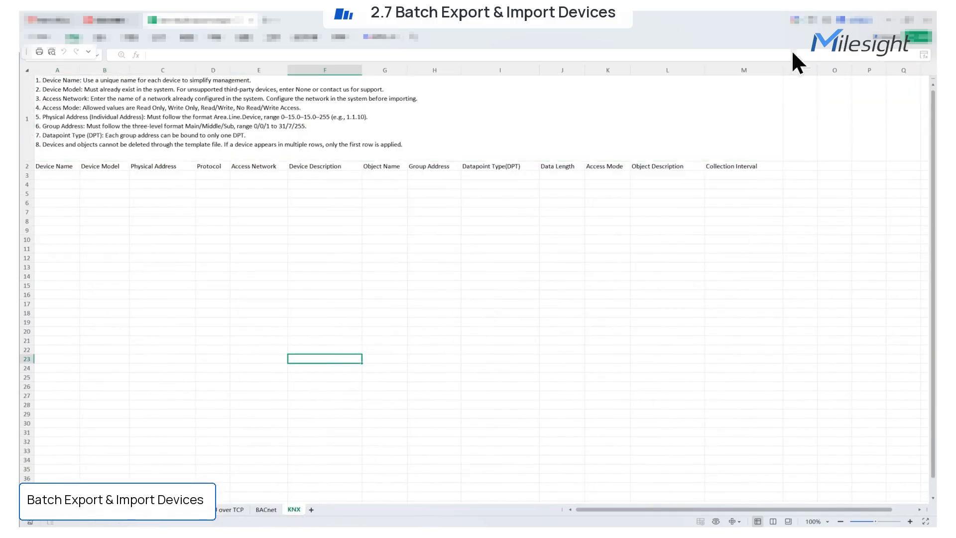
click(927, 19)
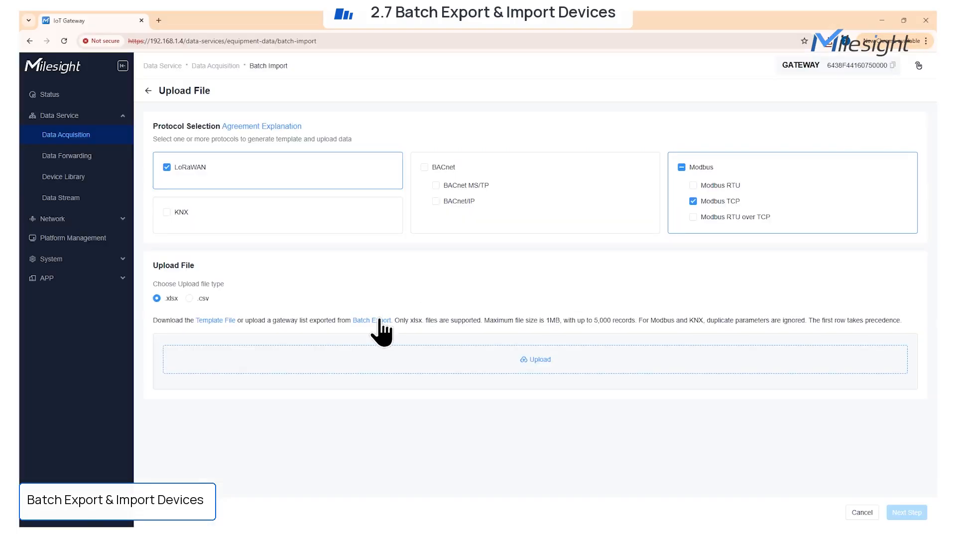
Export all devices to a spreadsheet, browse its Modbus, BACnet and KNX sheets, and close it
click(382, 321)
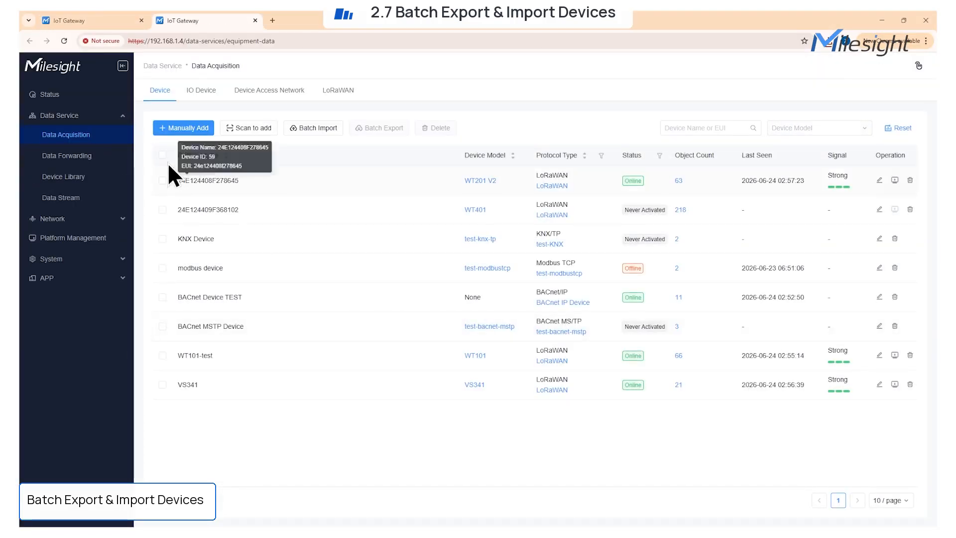
click(163, 155)
click(377, 126)
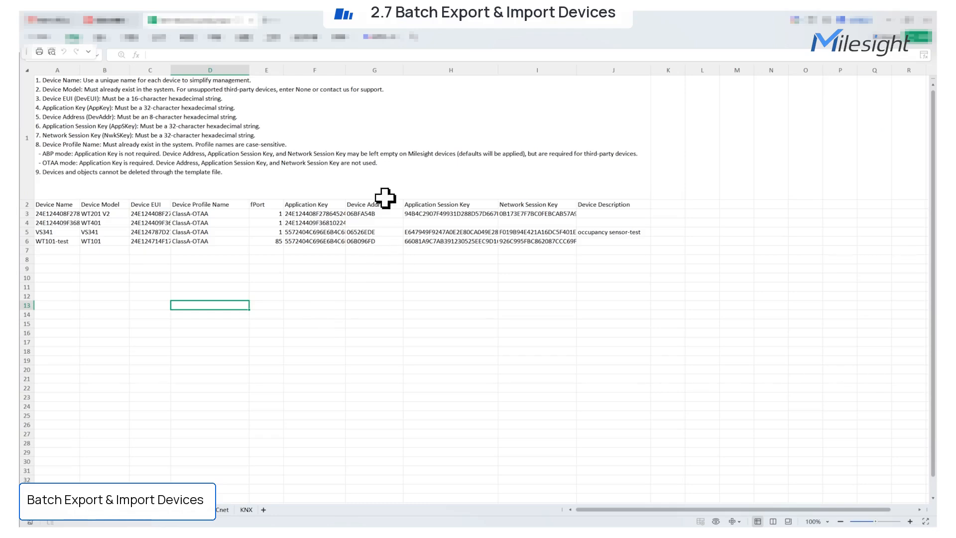
click(153, 511)
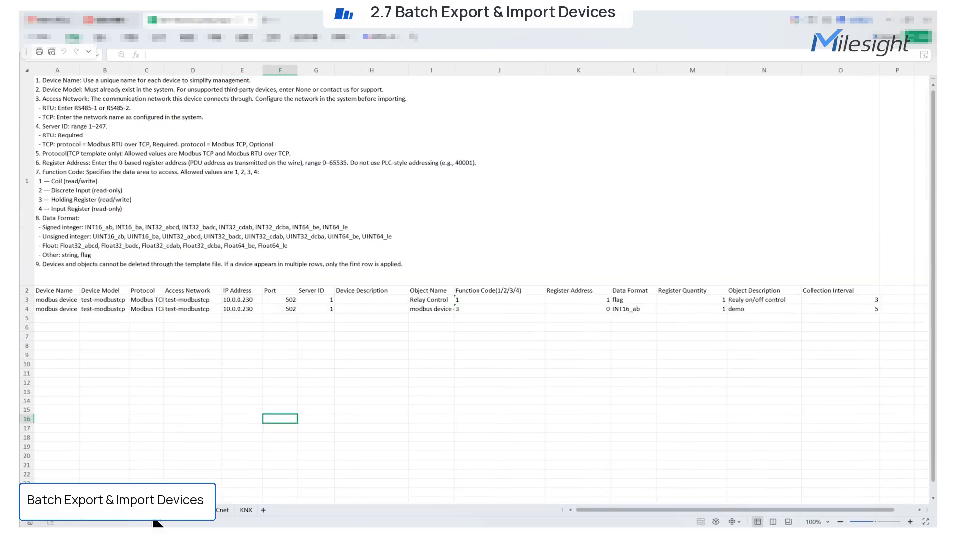
click(222, 510)
click(246, 509)
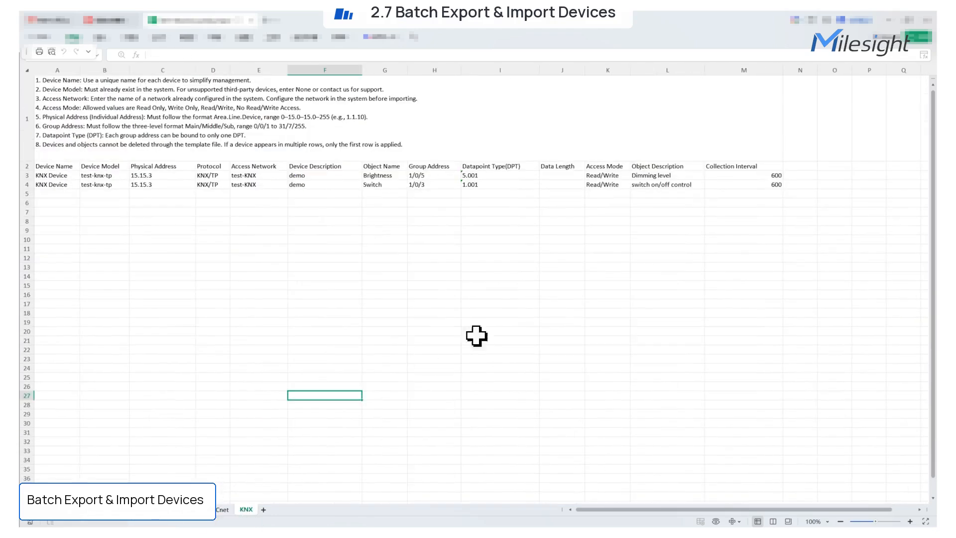
click(927, 21)
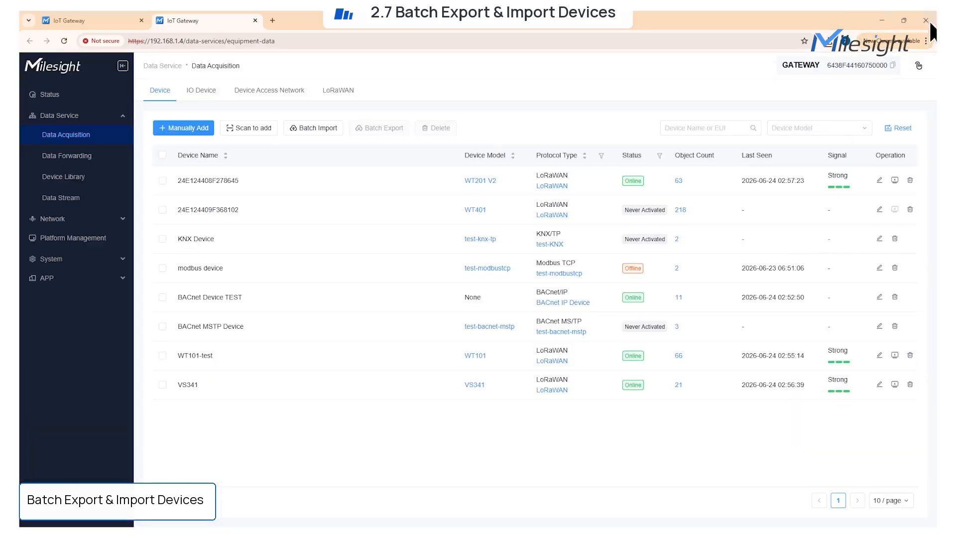
Upload Batch Import Test.xlsx, check the LoRaWAN and Modbus TCP results, and complete the import
click(255, 21)
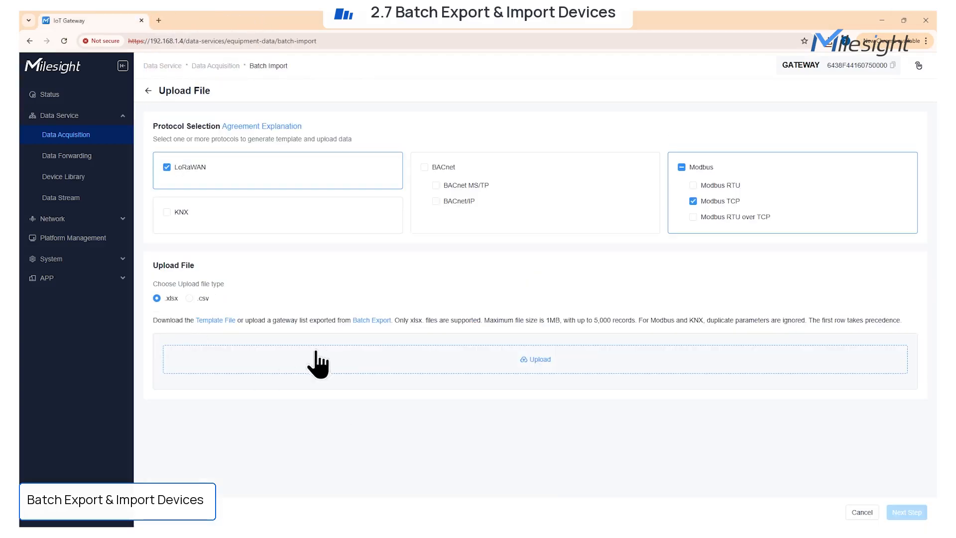
click(298, 352)
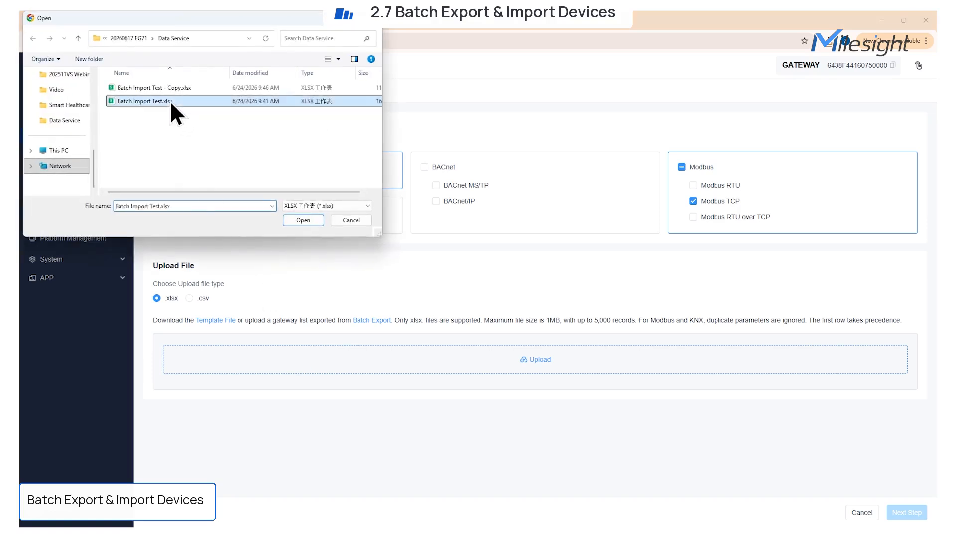
double_click(170, 100)
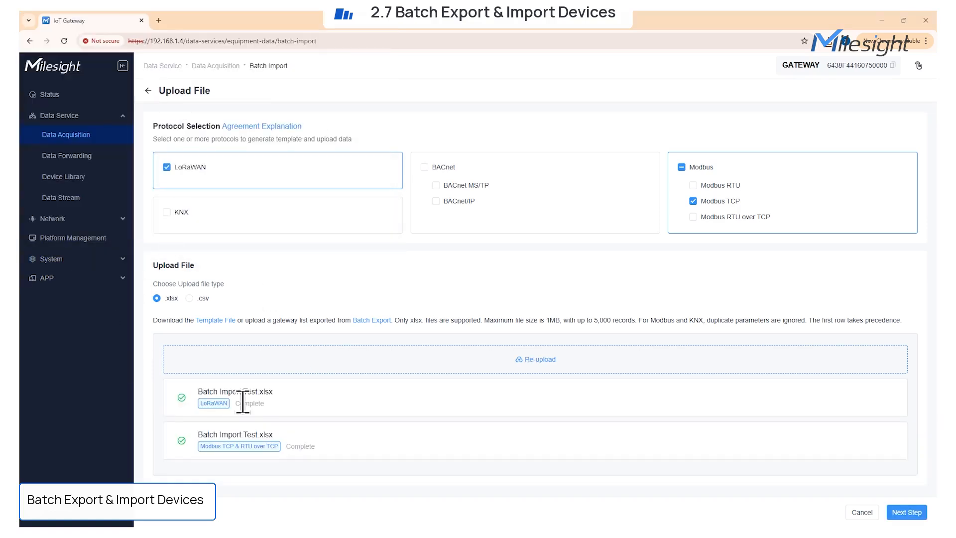
click(907, 512)
click(244, 125)
click(165, 123)
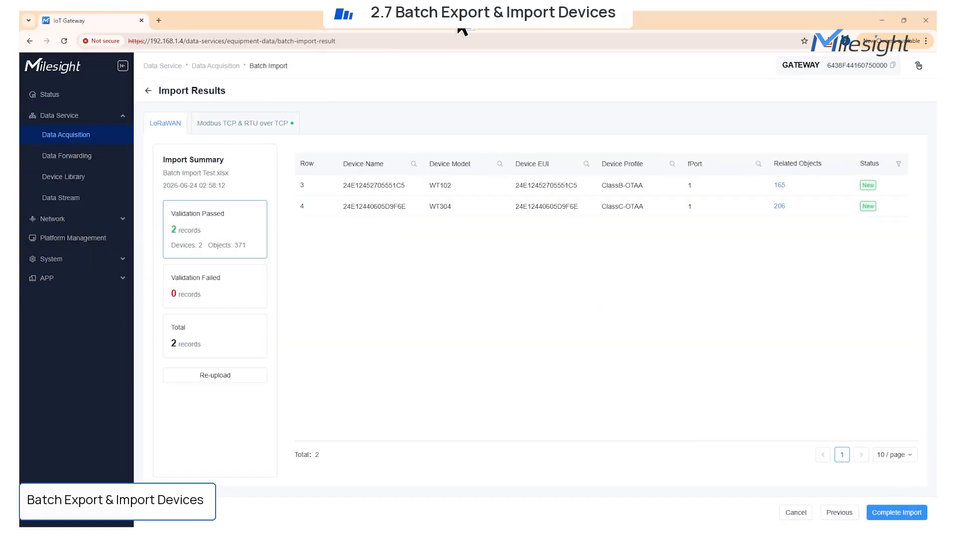
click(902, 513)
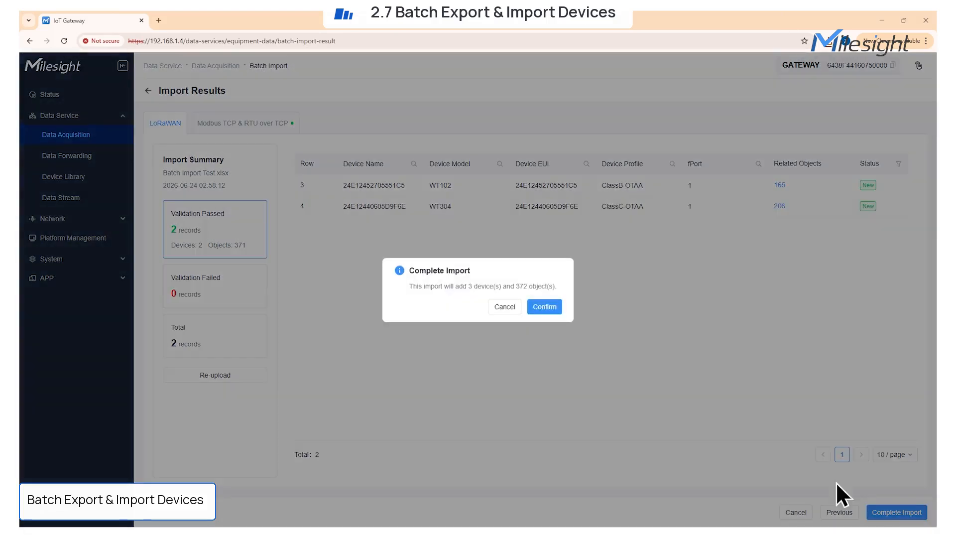
click(549, 308)
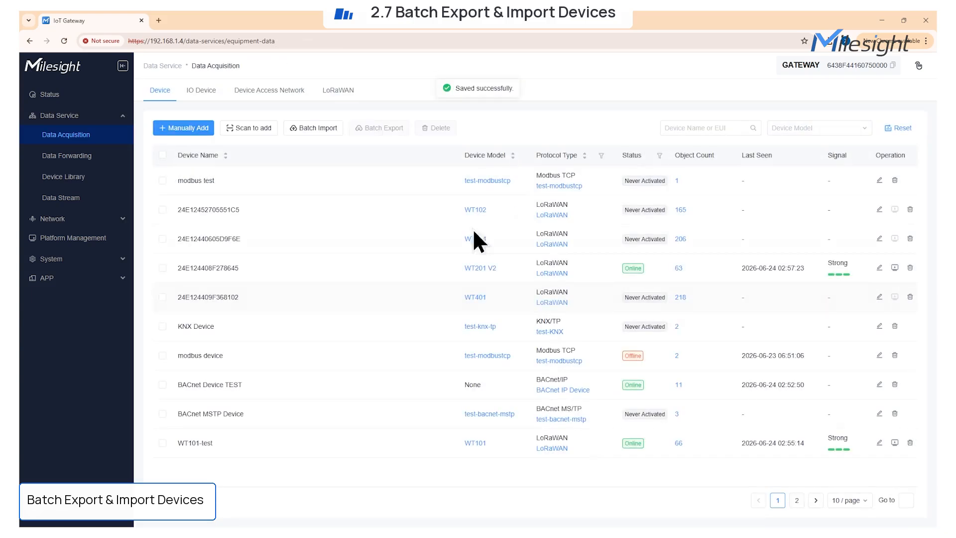
Mark the newly imported modbus test device for deletion
triple_click(214, 180)
drag(177, 208, 252, 237)
click(553, 495)
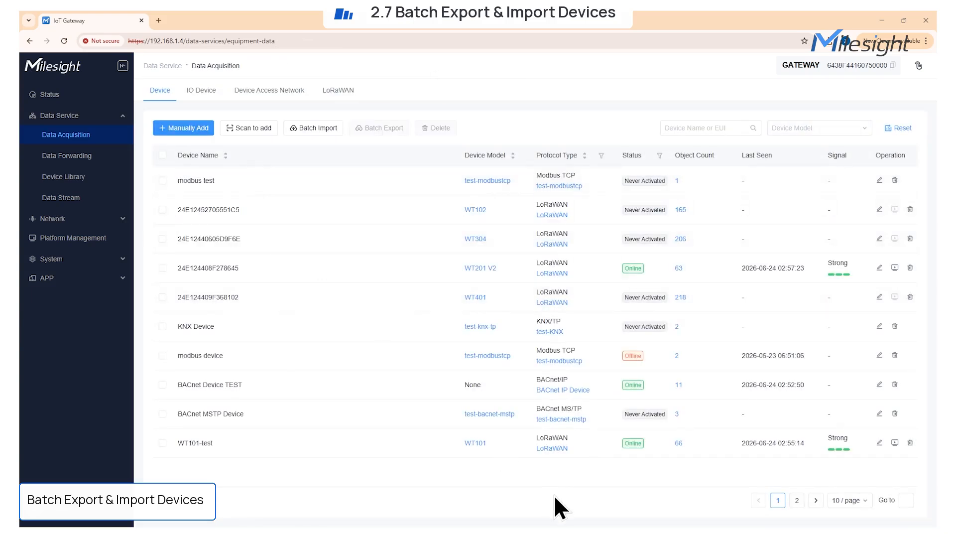
click(162, 180)
Delete the modbus test device and the two imported LoRaWAN devices
click(163, 209)
click(162, 239)
click(436, 128)
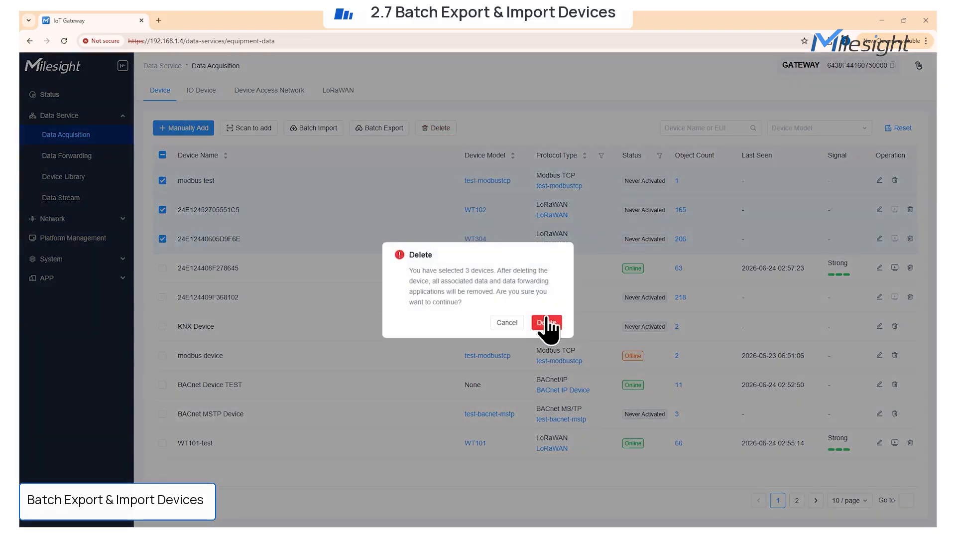
click(547, 321)
Batch-import Batch Import Test - LoRaWAN.csv and Batch Import Test - modbus.csv as LoRaWAN and Modbus TCP devices
click(313, 128)
click(273, 166)
click(701, 202)
click(200, 300)
click(529, 357)
double_click(204, 89)
click(531, 408)
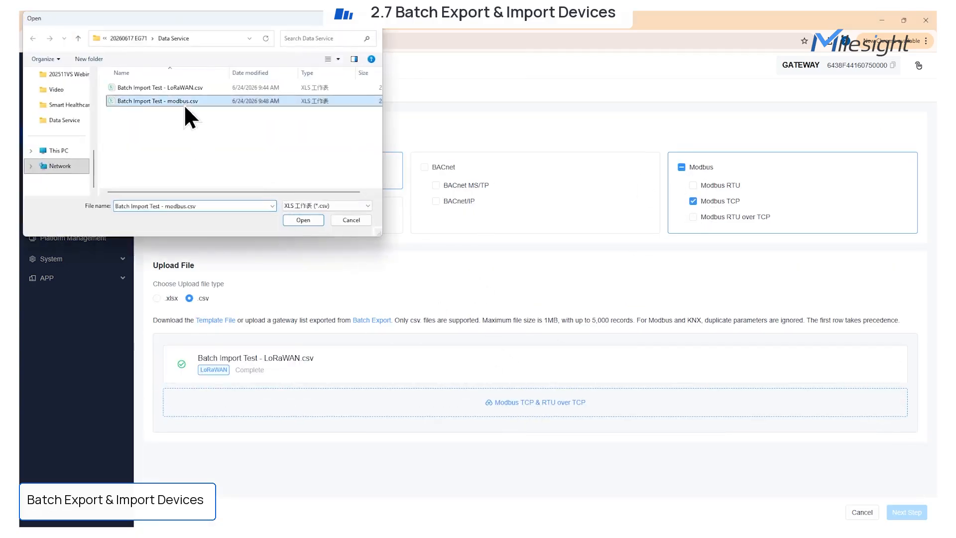
double_click(184, 103)
click(915, 514)
click(244, 122)
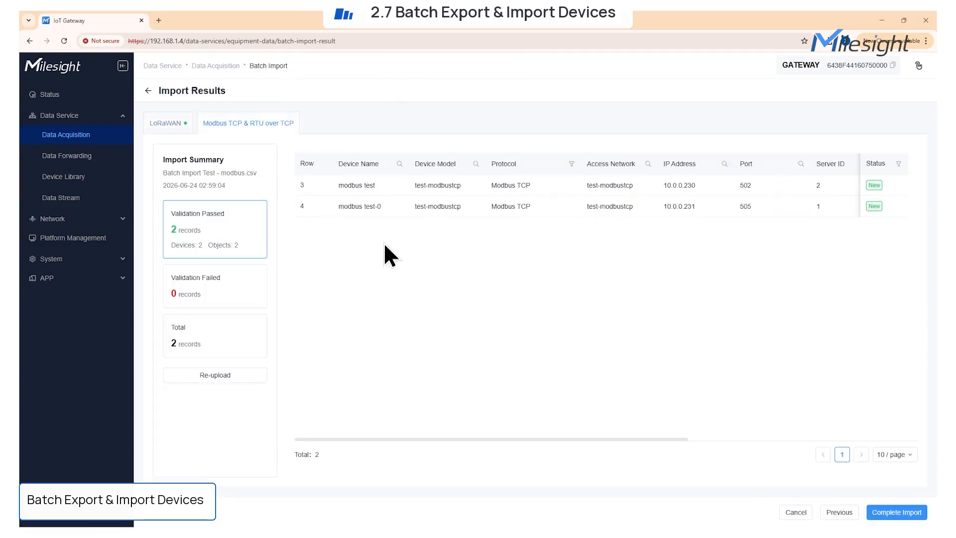
click(896, 513)
click(548, 306)
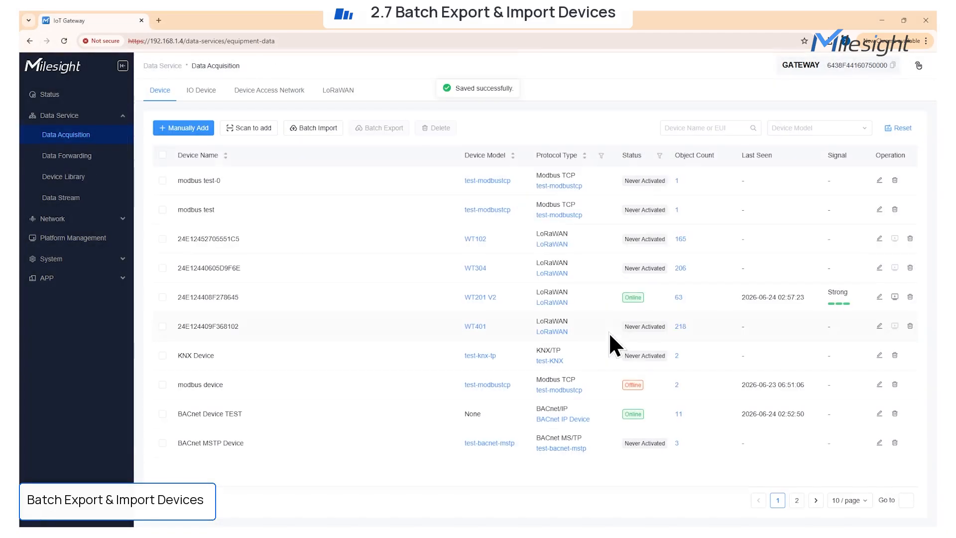
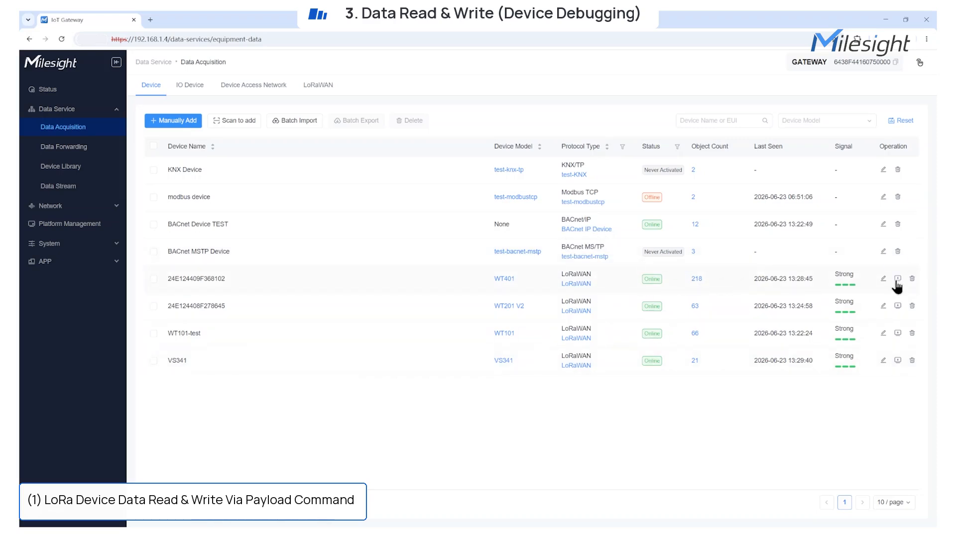
Send the Hex payload ff10ff on port 85 to the LoRaWAN device with Confirm ticked
click(898, 332)
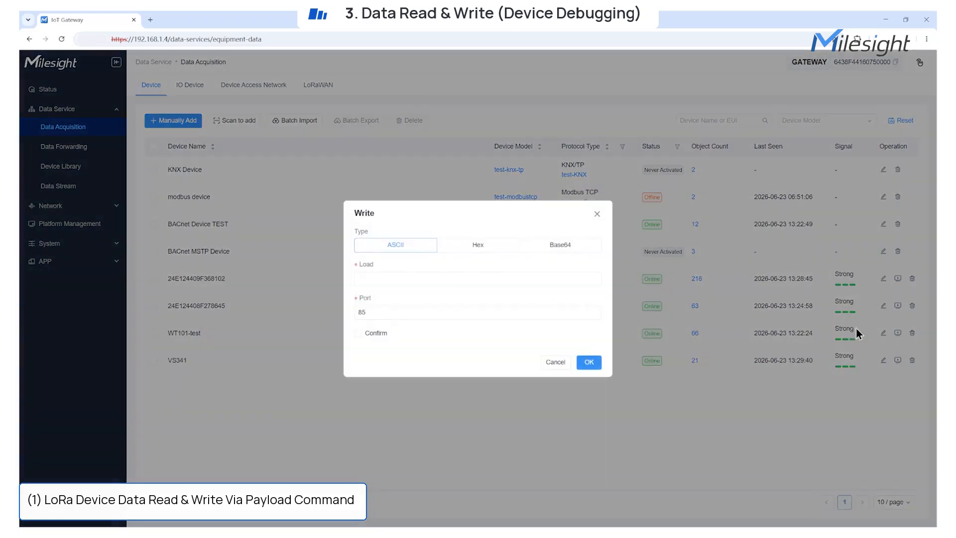
click(478, 244)
click(453, 280)
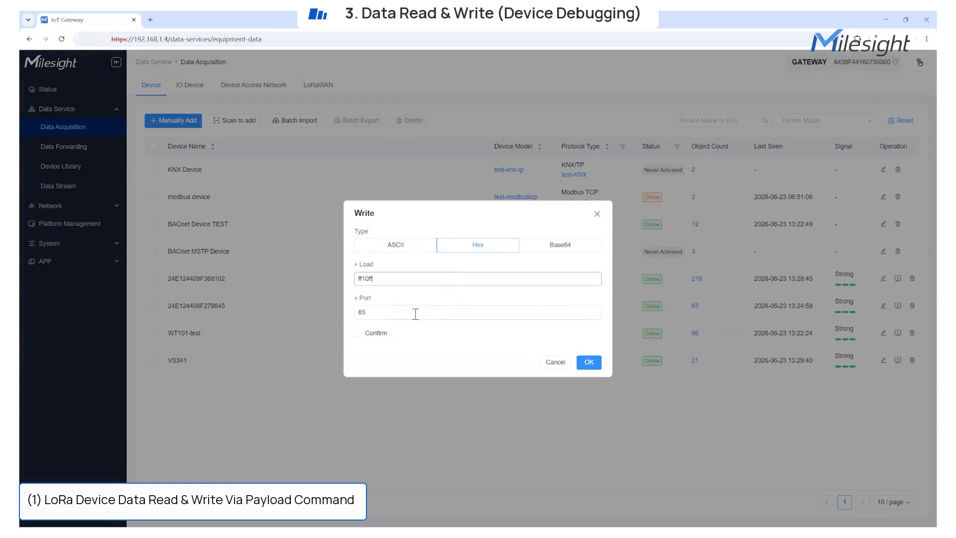
click(358, 332)
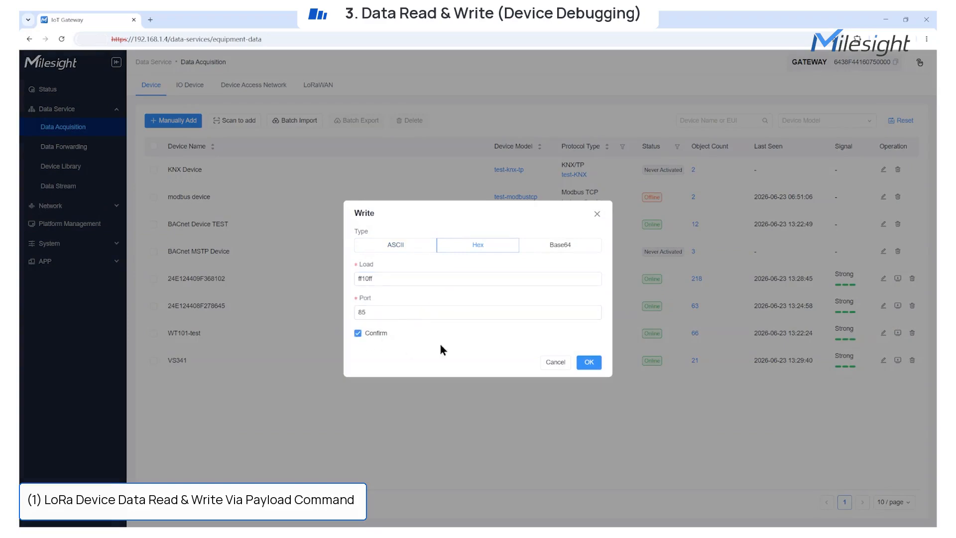
click(589, 362)
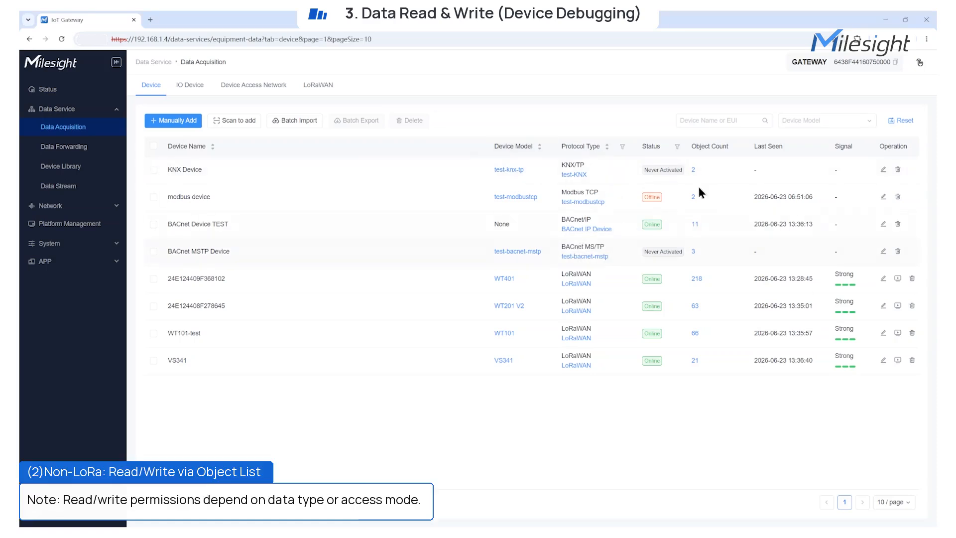
Write value 0 to BACnet Device TEST's object 1521, change_report_enable
click(694, 224)
drag(876, 166, 901, 165)
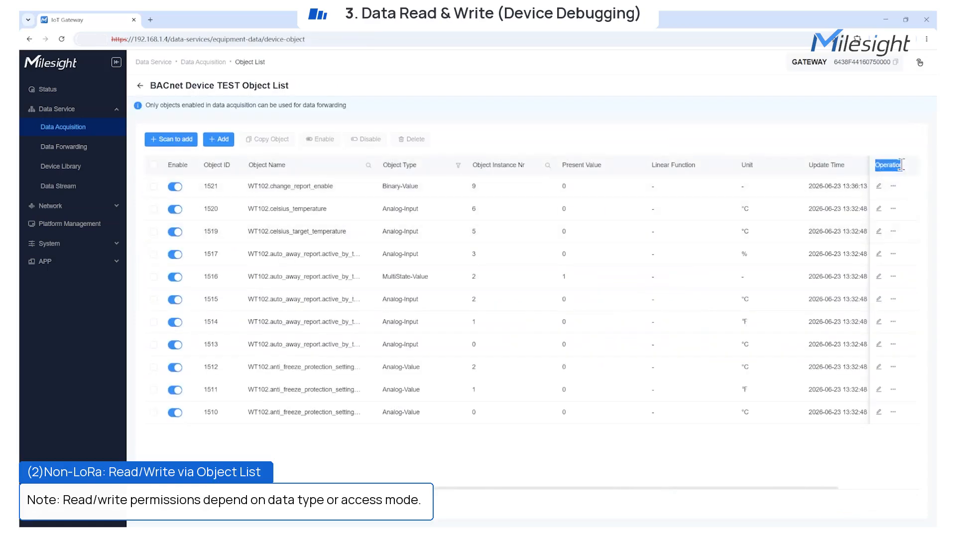
click(893, 185)
click(882, 207)
click(588, 319)
click(433, 290)
click(589, 319)
Read back object 1521's value, then return to the IO interface device list
click(893, 185)
click(869, 219)
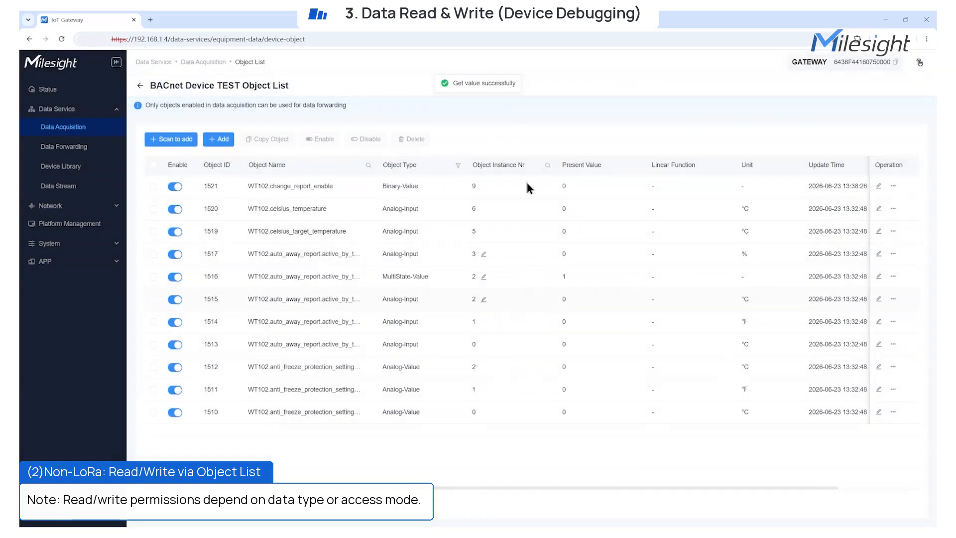
click(139, 87)
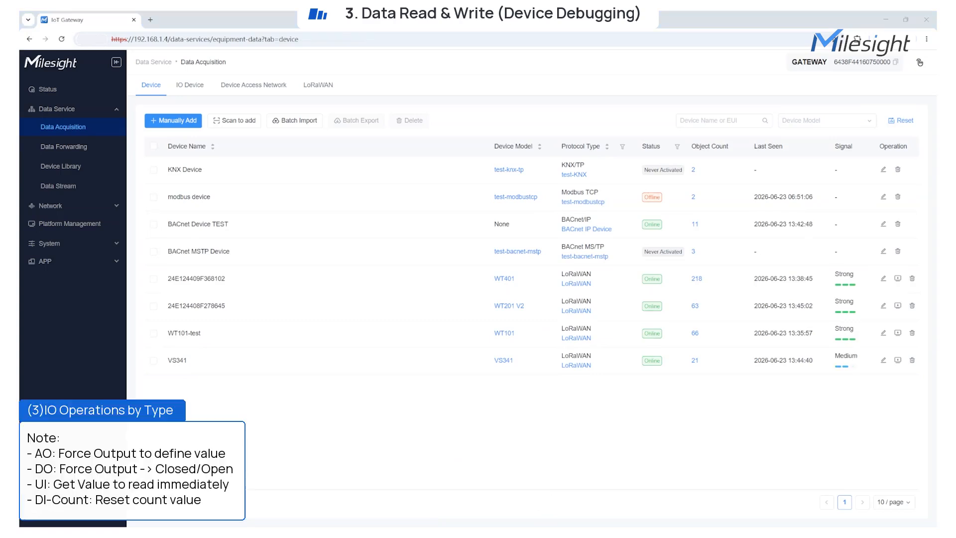
click(189, 87)
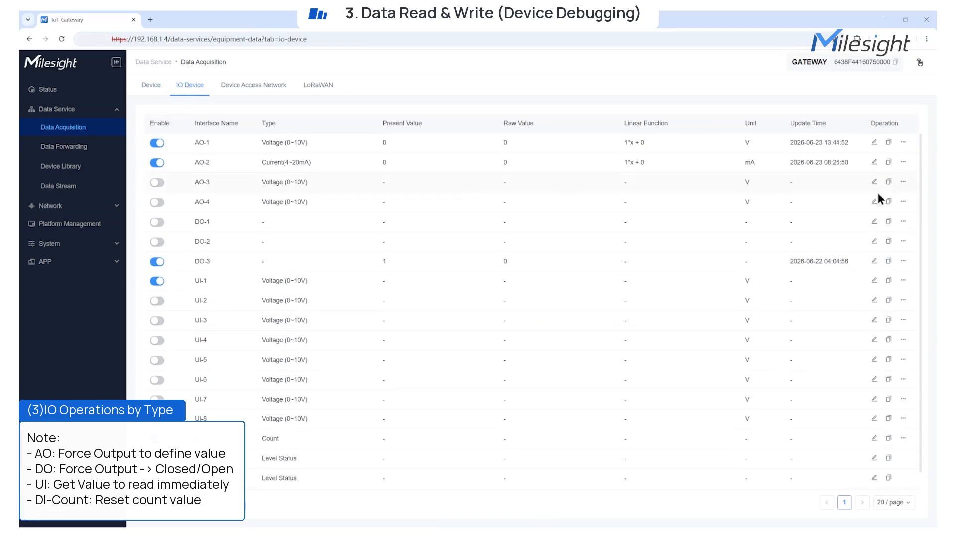
Force the AO-2 output to 4 mA
click(903, 143)
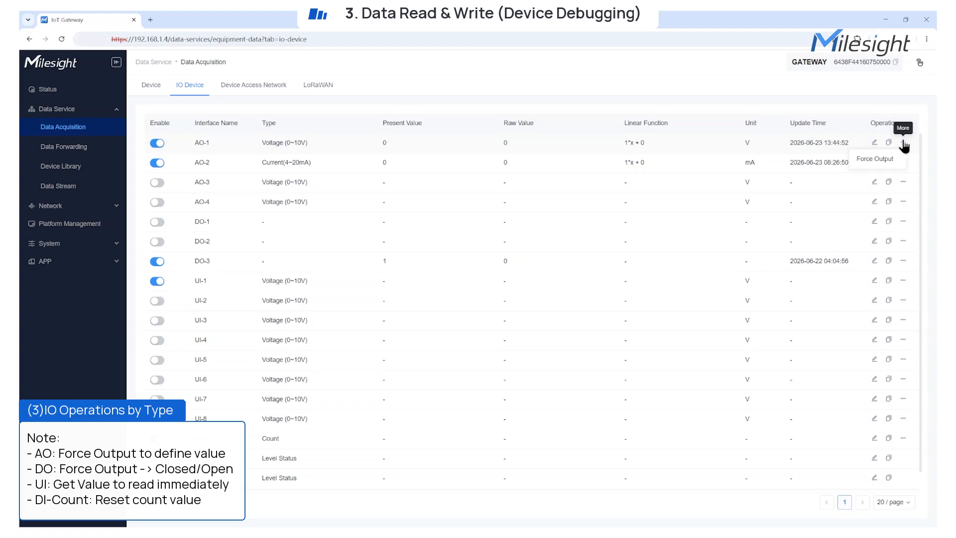
click(903, 163)
click(876, 178)
click(463, 264)
text(1)
key(BackSpace)
text(4)
click(541, 372)
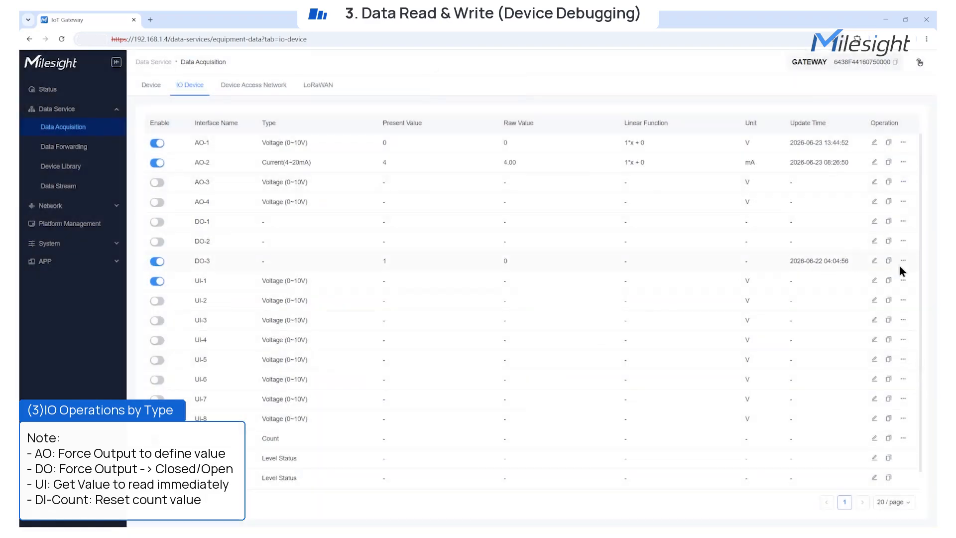
Force the DO-3 output to Open
click(884, 277)
click(465, 288)
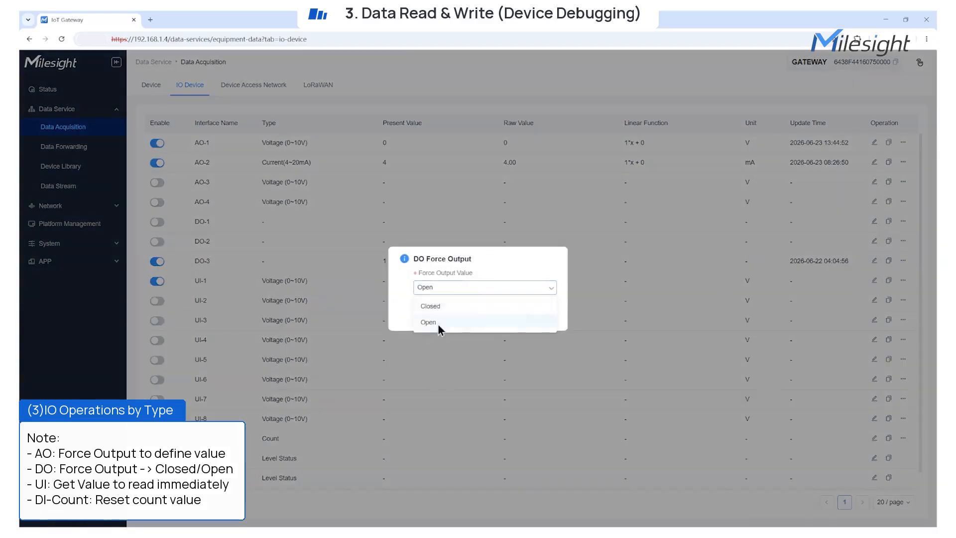
click(436, 325)
click(541, 316)
Reset the DI count value
mouse_move(903, 282)
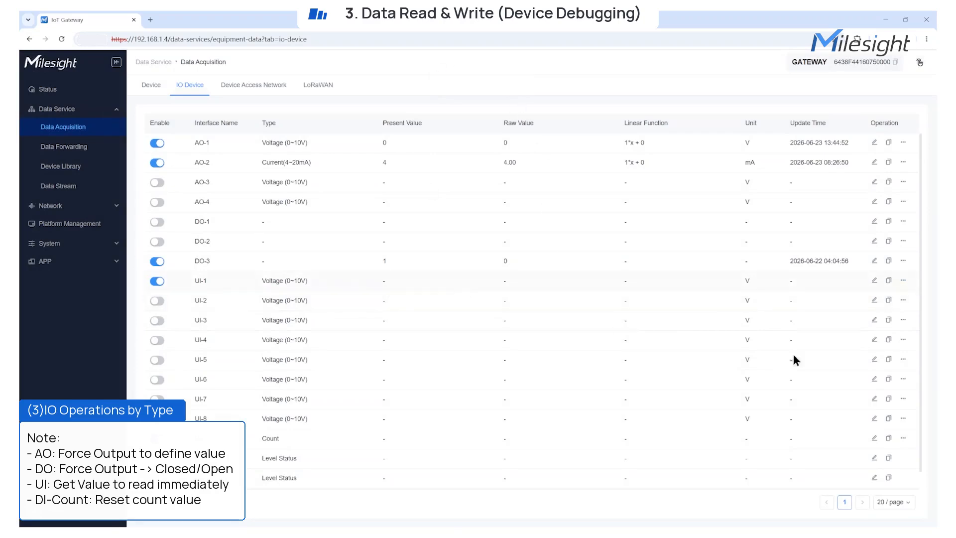
mouse_move(903, 438)
click(869, 452)
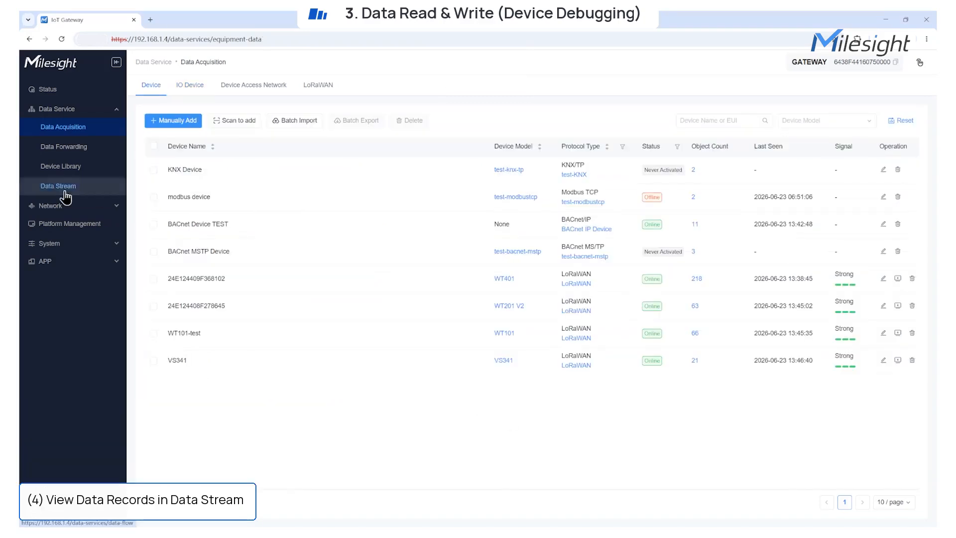
click(66, 197)
Refresh Data Stream and inspect details of the latest VS341 and BACnet Device TEST records
click(169, 101)
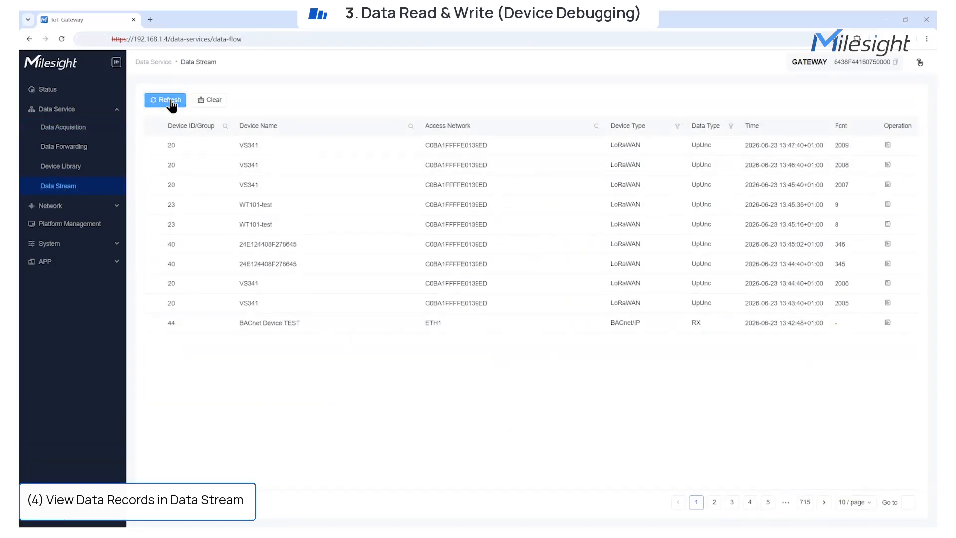
click(887, 145)
scroll(803, 300, down, 10)
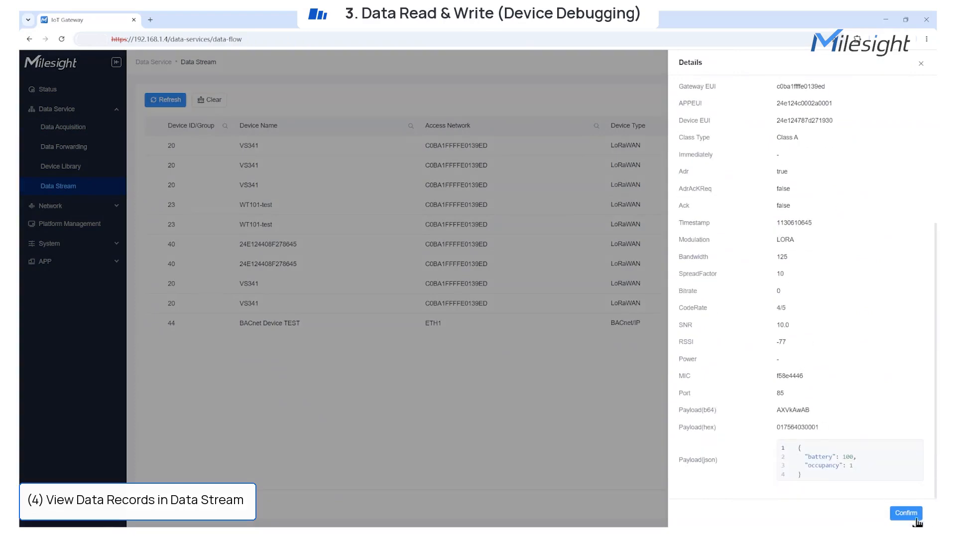
click(905, 512)
click(887, 323)
click(906, 515)
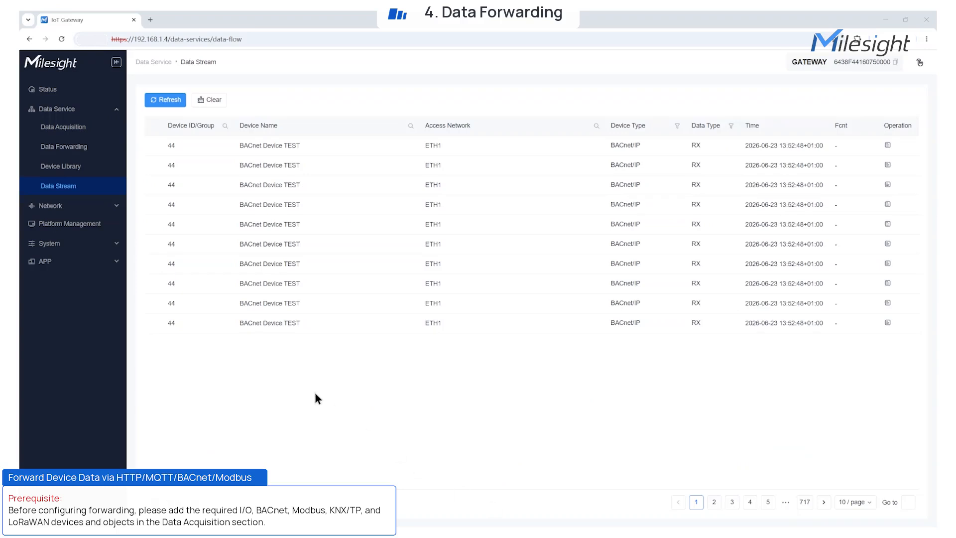
Add an HTTP forwarding service named HTTP-Webhook-Test with a webhook test description and all metadata
click(71, 151)
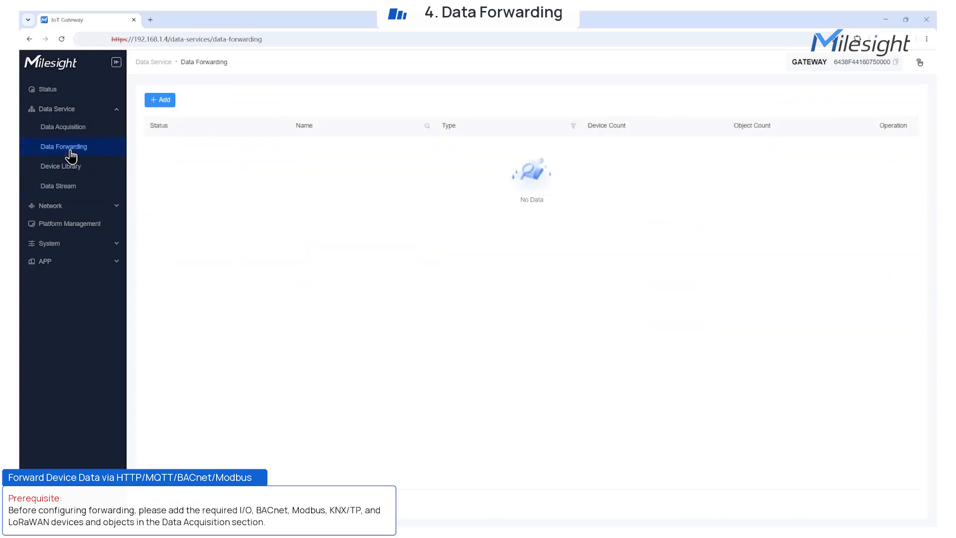
click(159, 100)
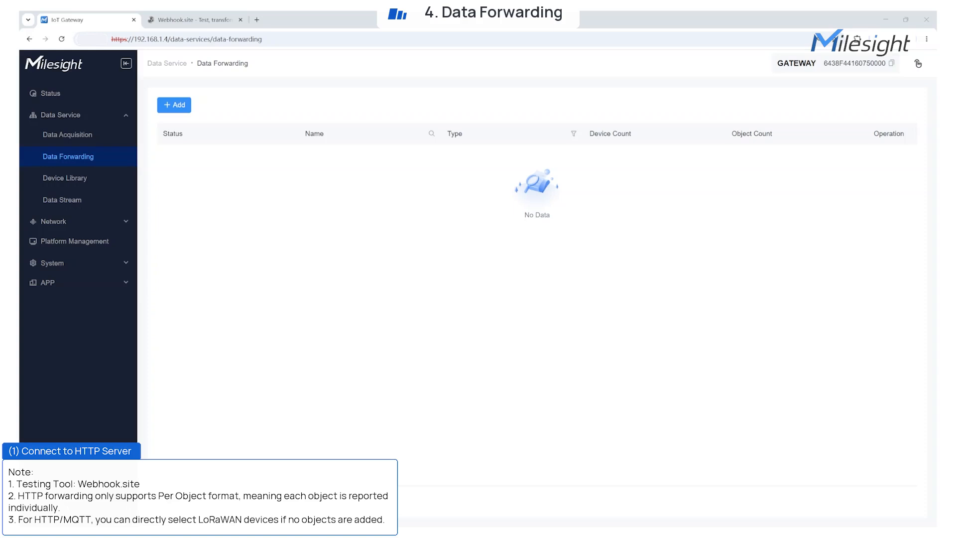
click(174, 126)
click(186, 189)
click(246, 211)
click(553, 189)
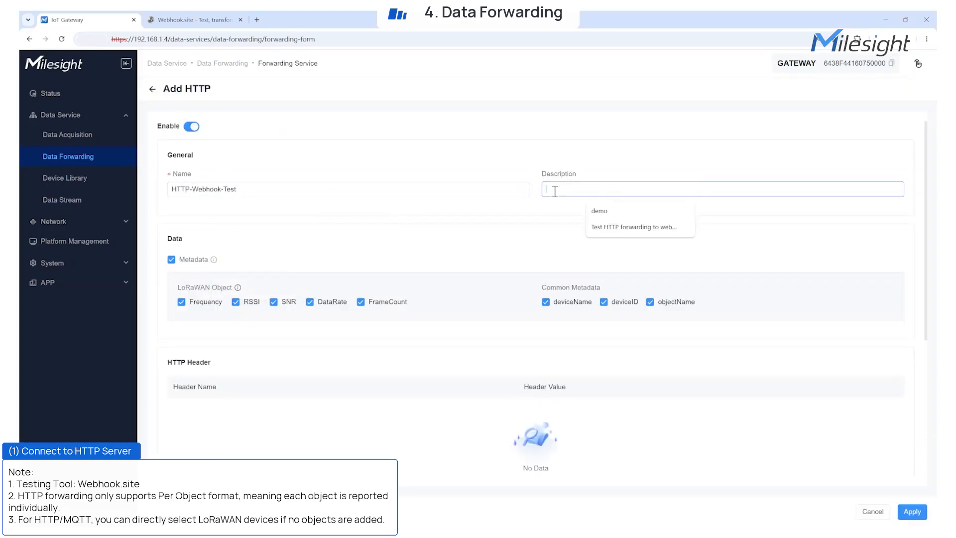
click(617, 230)
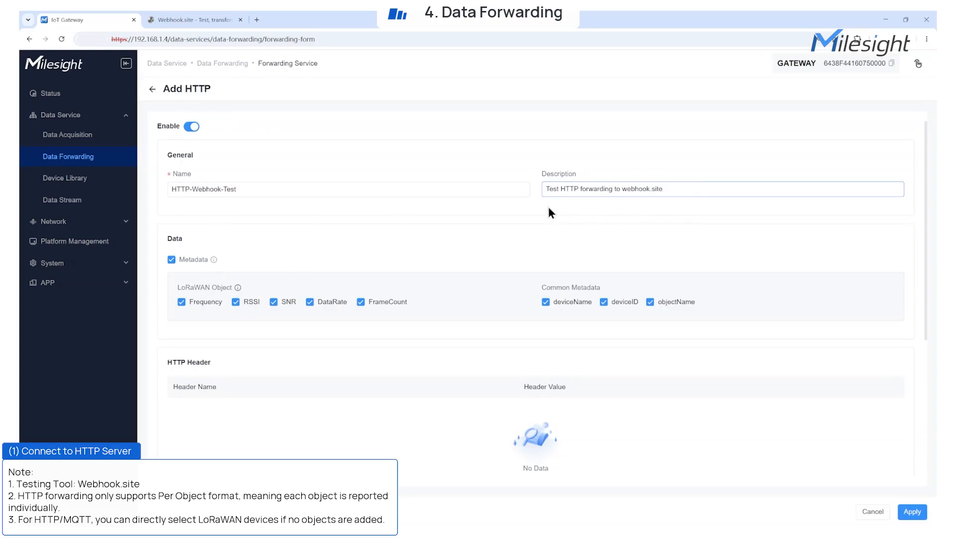
click(172, 259)
click(171, 260)
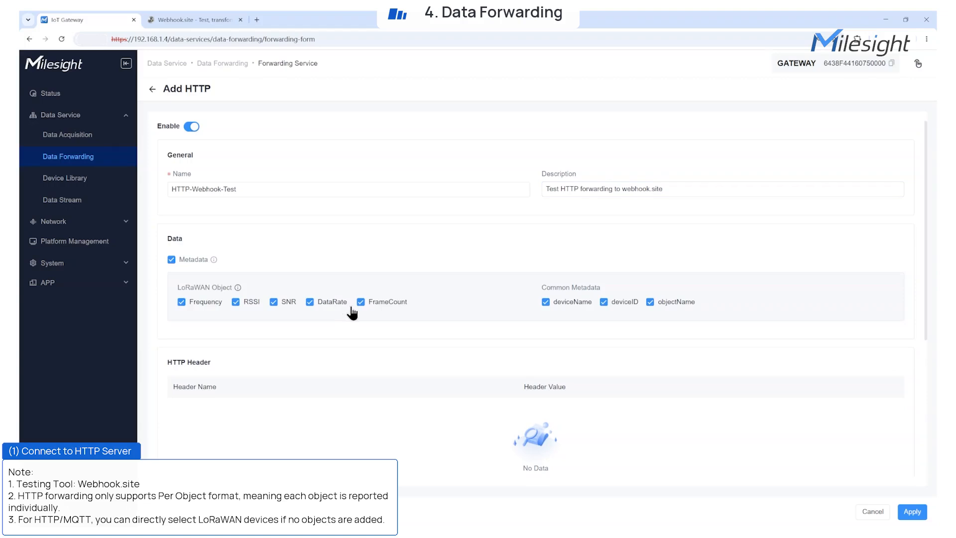
Add the HTTP header Content-Type with value application/json
scroll(566, 330, down, 2)
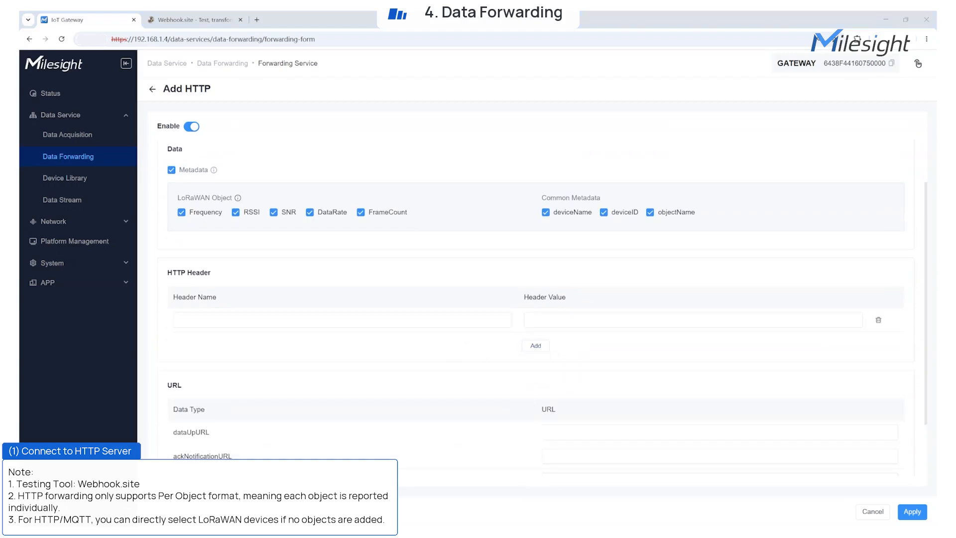
click(257, 317)
text(Content-Type)
drag(192, 321, 113, 320)
key(BackSpace)
click(598, 319)
click(600, 347)
Set dataUpURL to the unique Webhook.site URL and save the service
scroll(594, 346, down, 2)
click(559, 358)
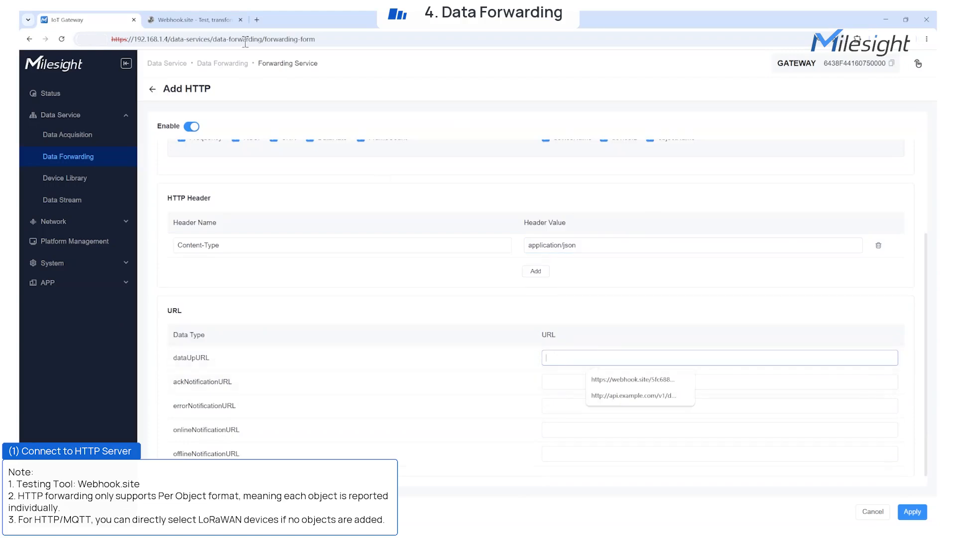
click(192, 21)
click(244, 120)
click(102, 21)
click(912, 511)
Add VS341's objects to HTTP-Webhook-Test and check them in the expanded list
click(175, 128)
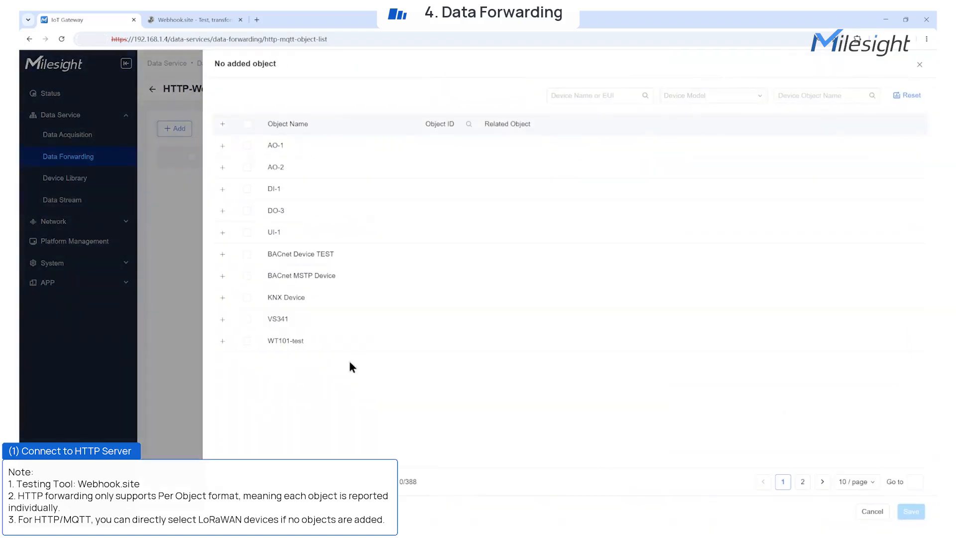
click(247, 319)
click(911, 513)
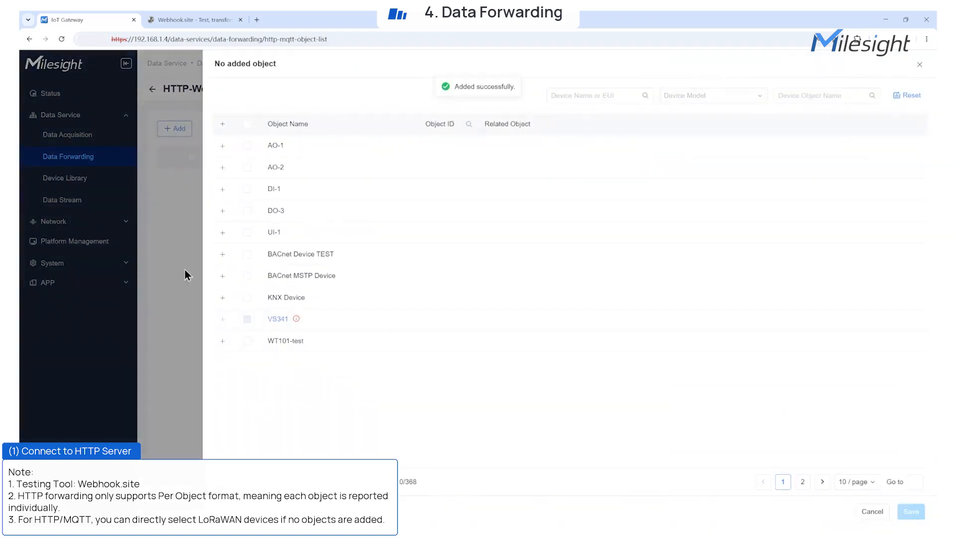
click(168, 178)
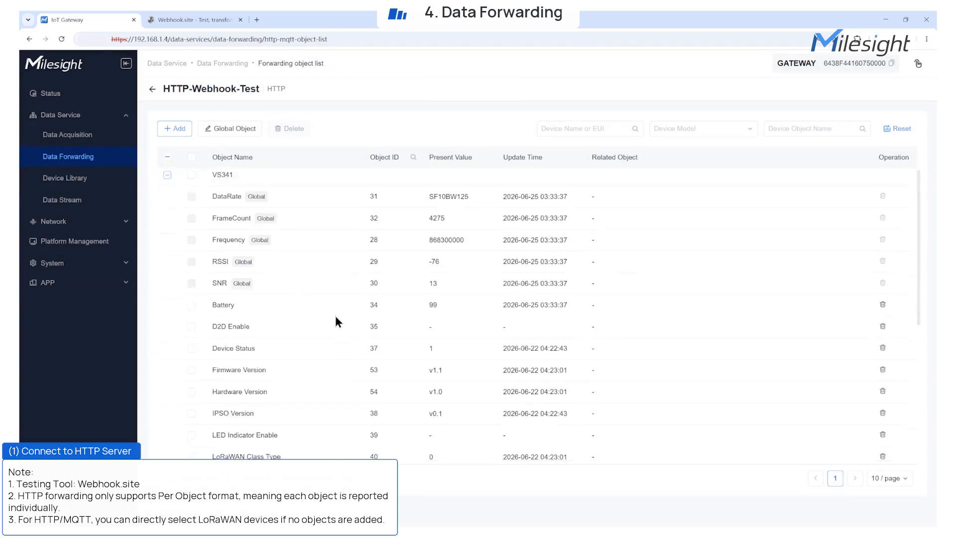
click(152, 89)
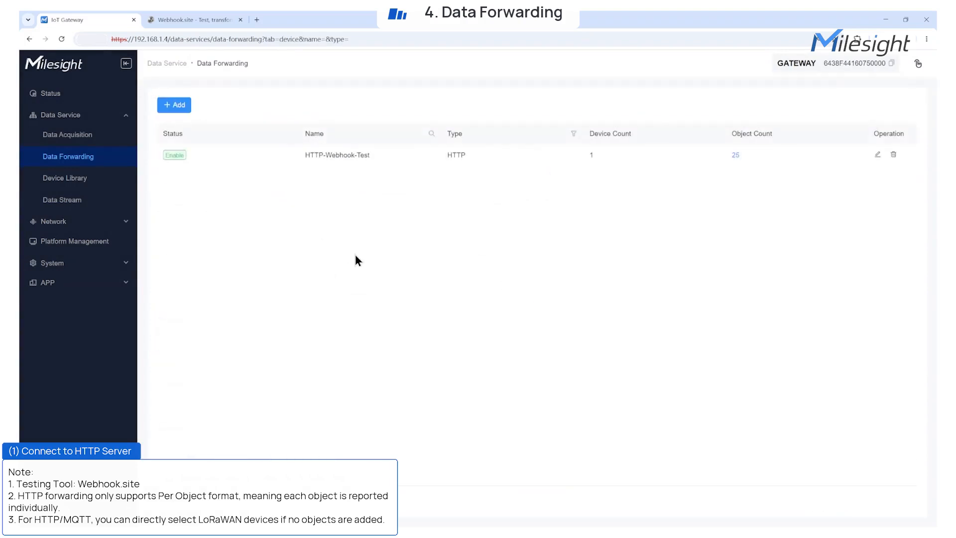
key(ctrl+Tab)
Reload Webhook.site and inspect the newest POST's JSON payload of VS341 SNR readings
scroll(417, 322, down, 1)
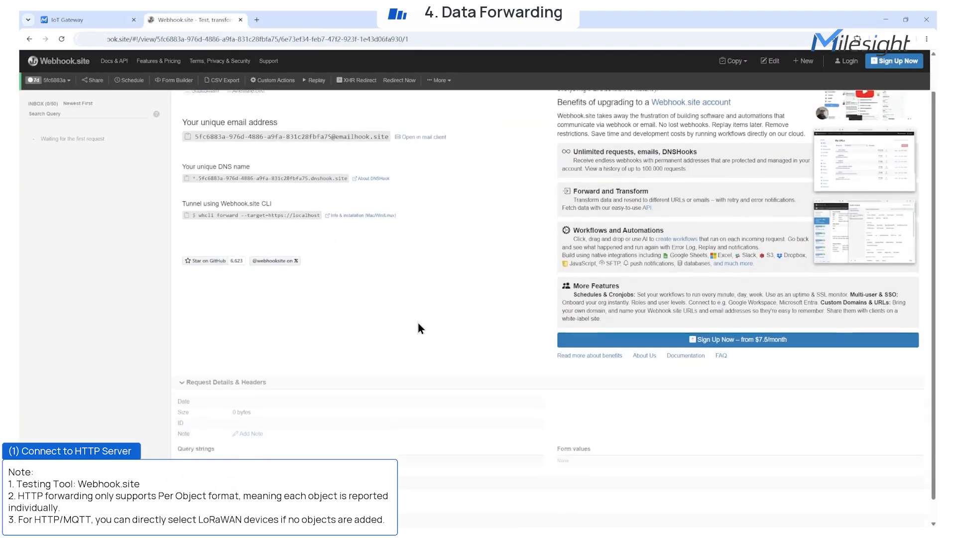
click(60, 40)
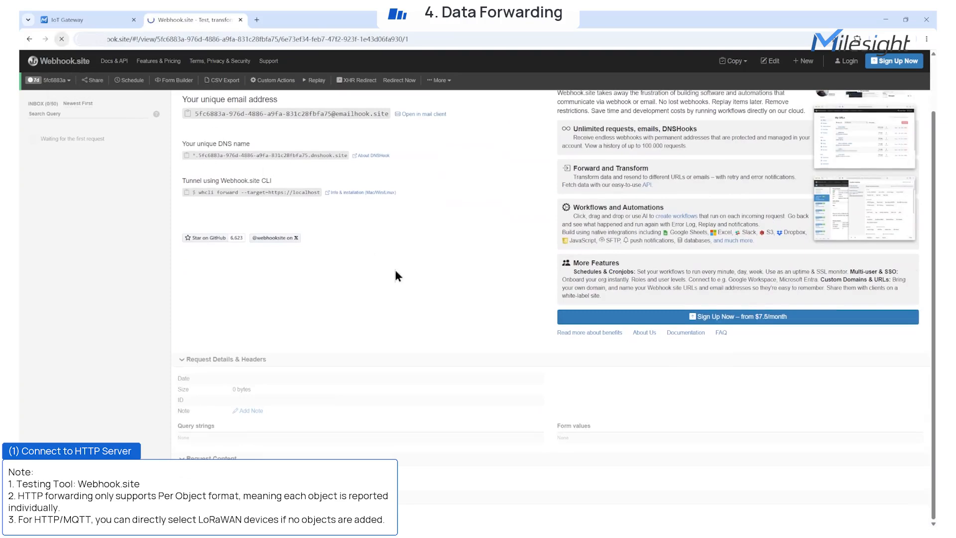
drag(271, 366, 187, 280)
click(437, 468)
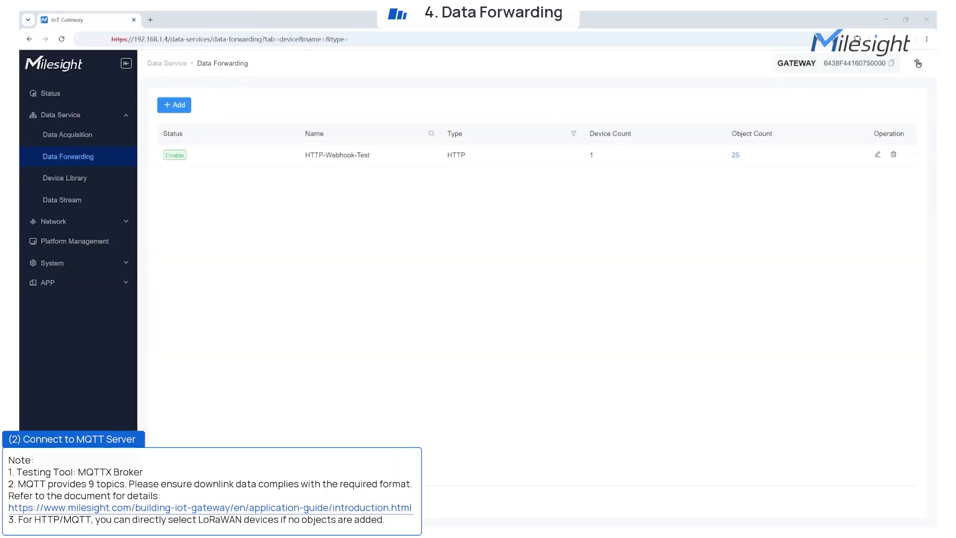
Add an MQTT forwarding service named MQTT-EMQX-Test, reusing the name as description
click(173, 106)
click(187, 148)
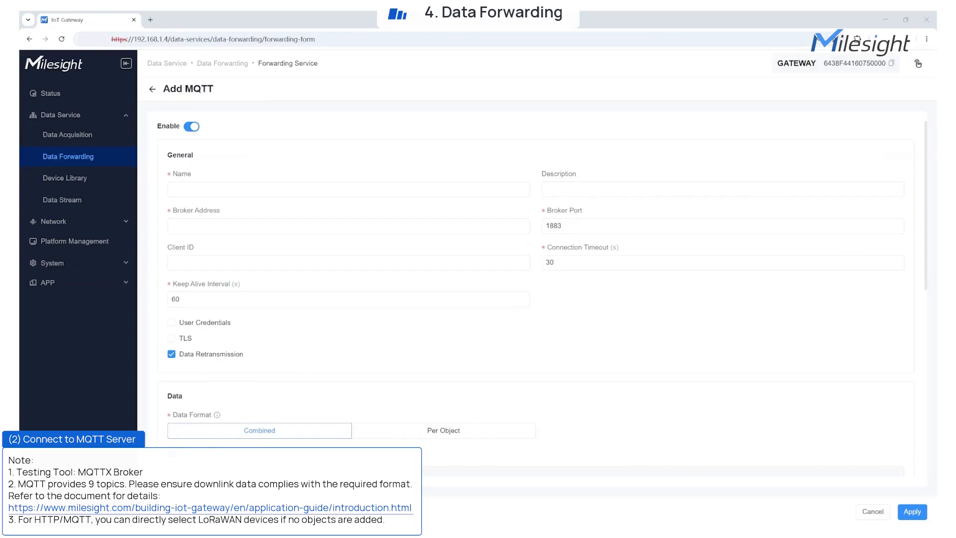
click(189, 189)
text(MQTT-EMQX-Test)
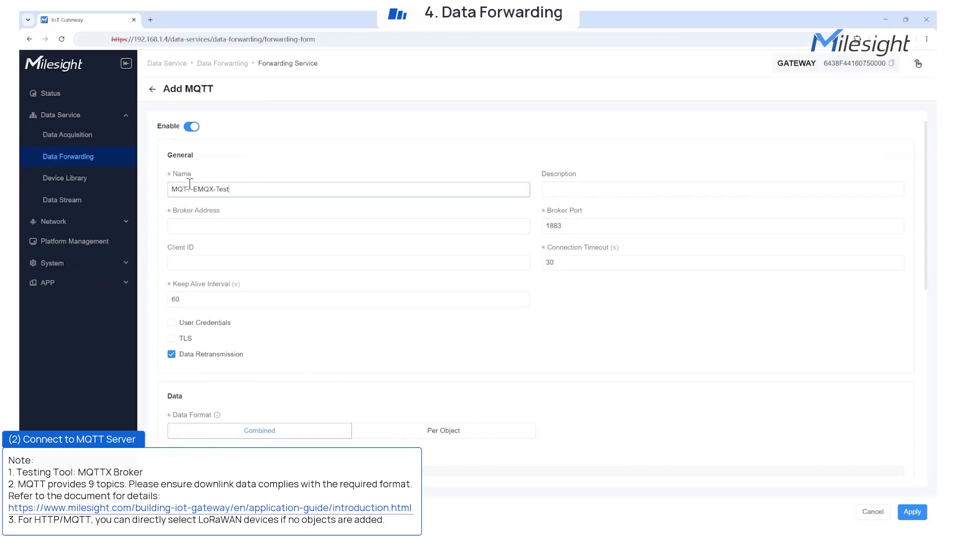
click(567, 190)
text(MQTT-EMQX-Test)
Set the broker address to broker.emqx.io:1883 and the client ID to EG71-Test-001
click(404, 225)
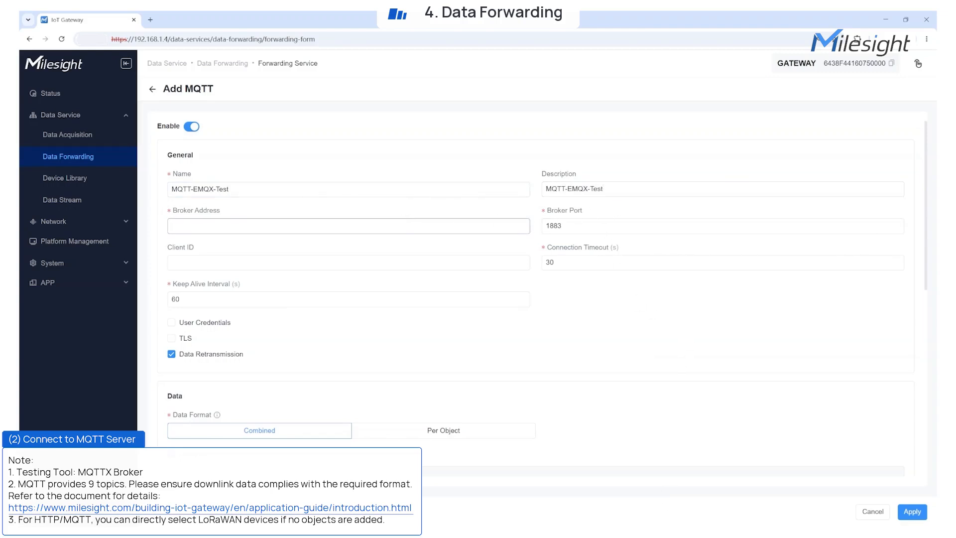
key(alt+Tab)
click(179, 229)
text(broker.emqx.io)
key(Tab)
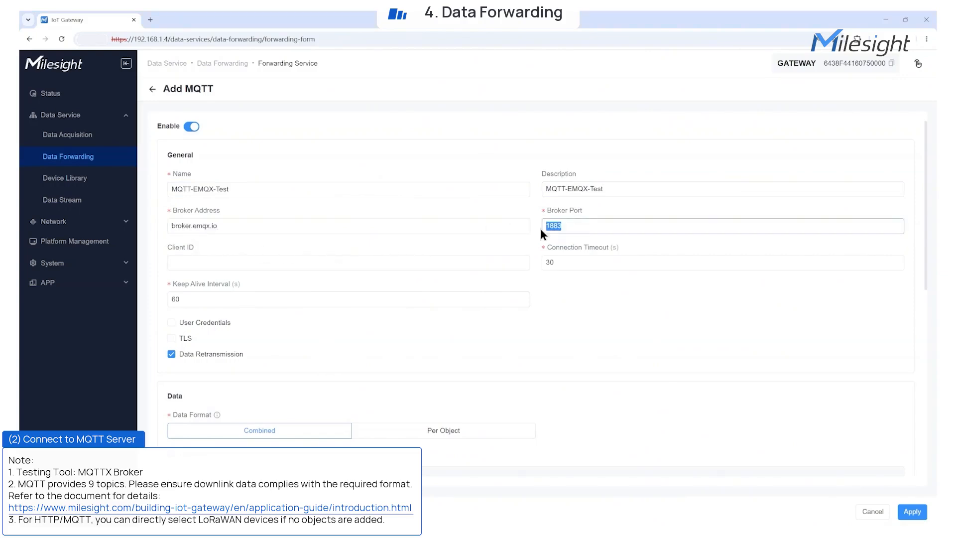
click(503, 265)
key(alt+Tab)
key(alt+Tab)
text(EG71-Test-001)
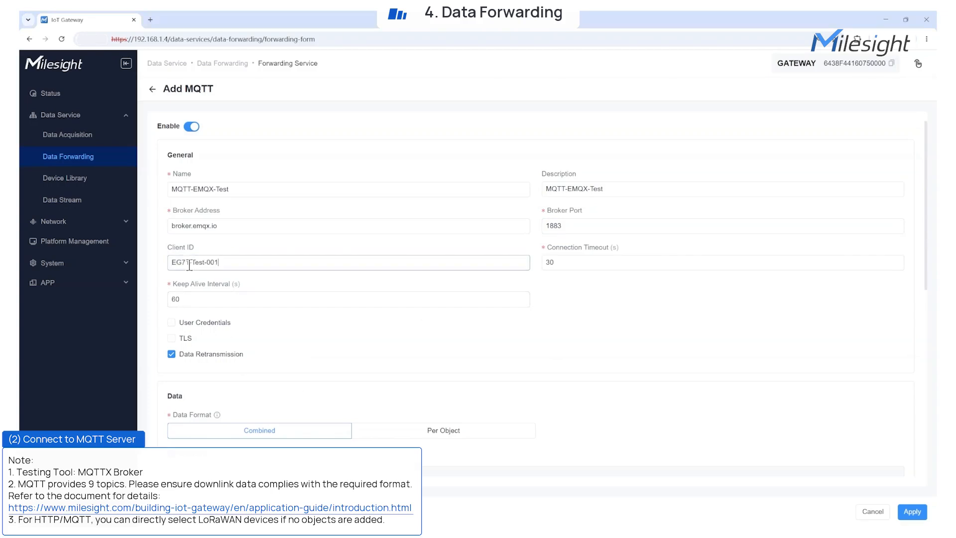
Set the keep-alive interval to 10 seconds
click(181, 300)
key(BackSpace)
key(BackSpace)
text(10)
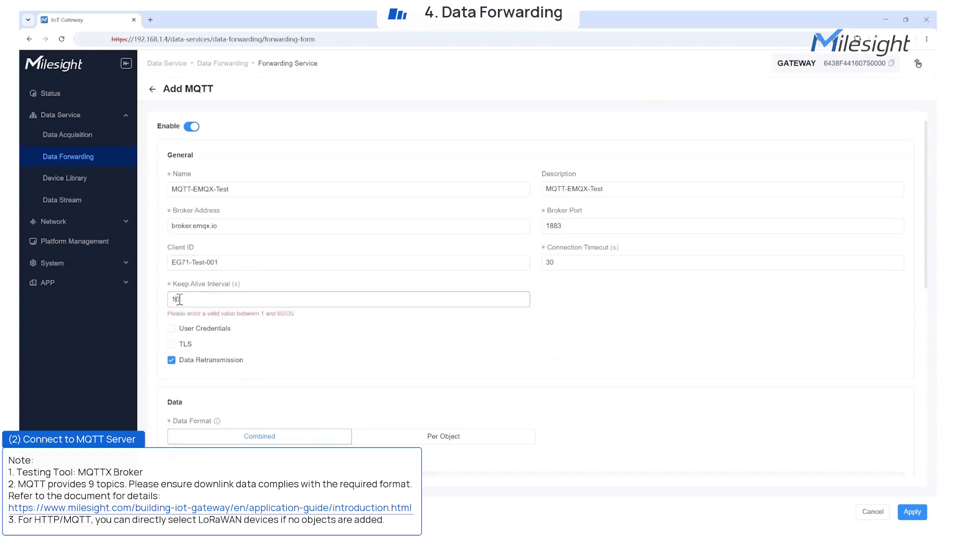
drag(177, 321, 244, 354)
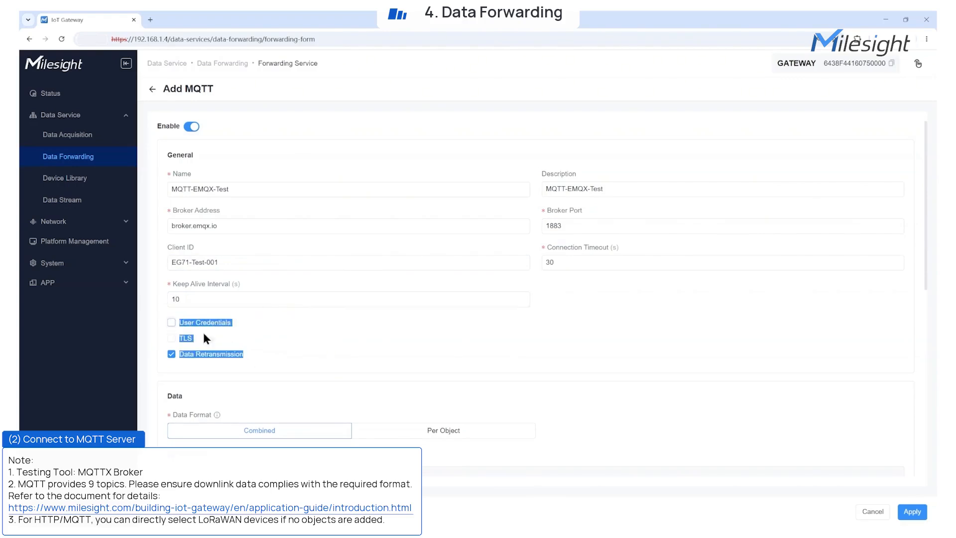
click(163, 321)
Check the User Credentials and TLS options, leaving both disabled
click(171, 323)
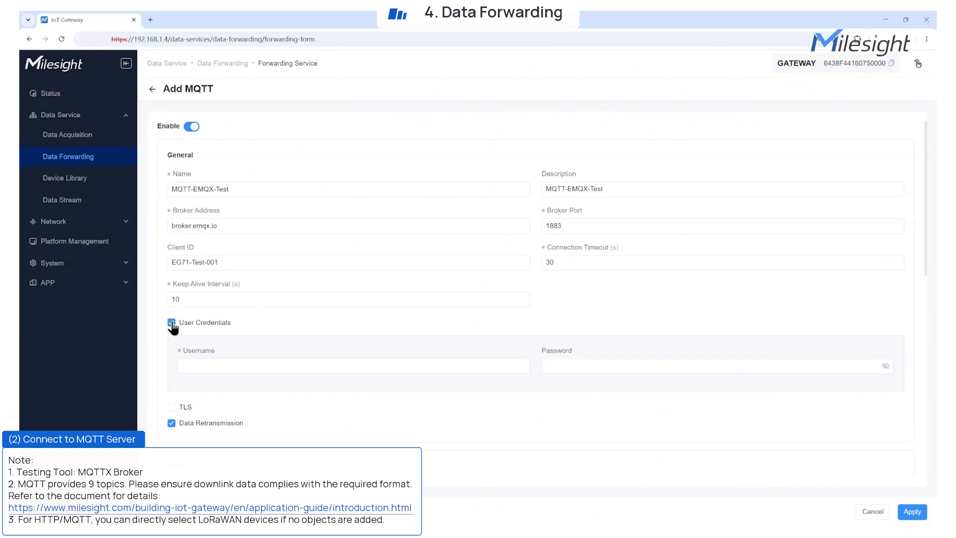
click(172, 323)
click(171, 339)
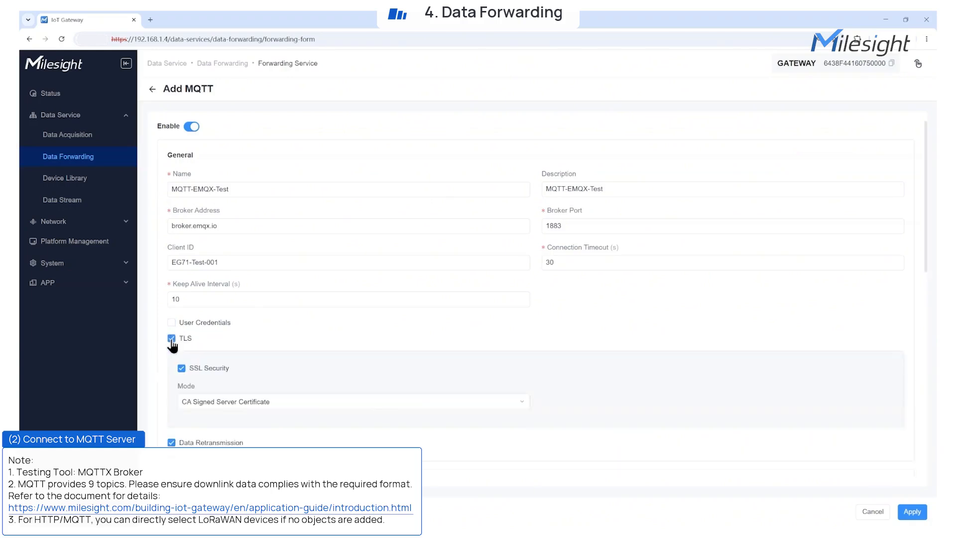
click(472, 404)
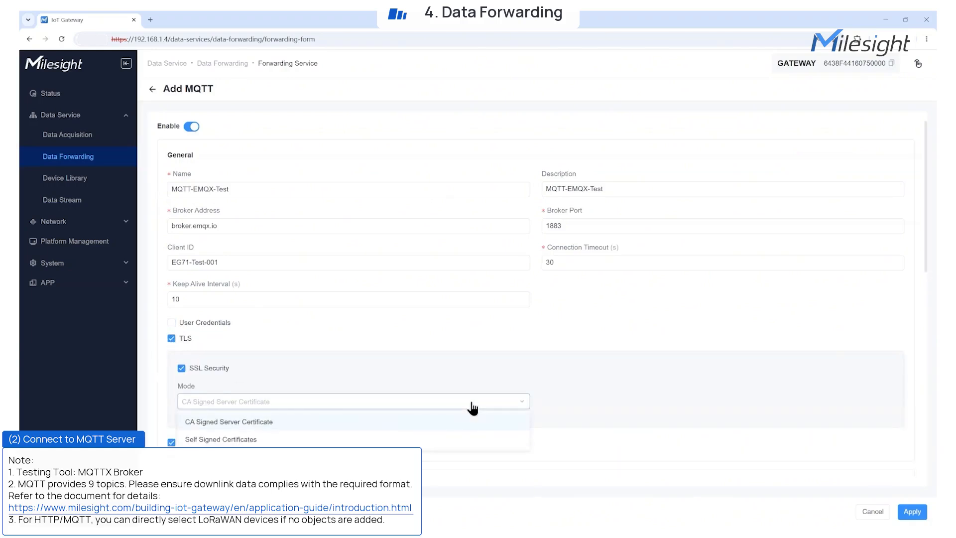
click(472, 405)
click(172, 338)
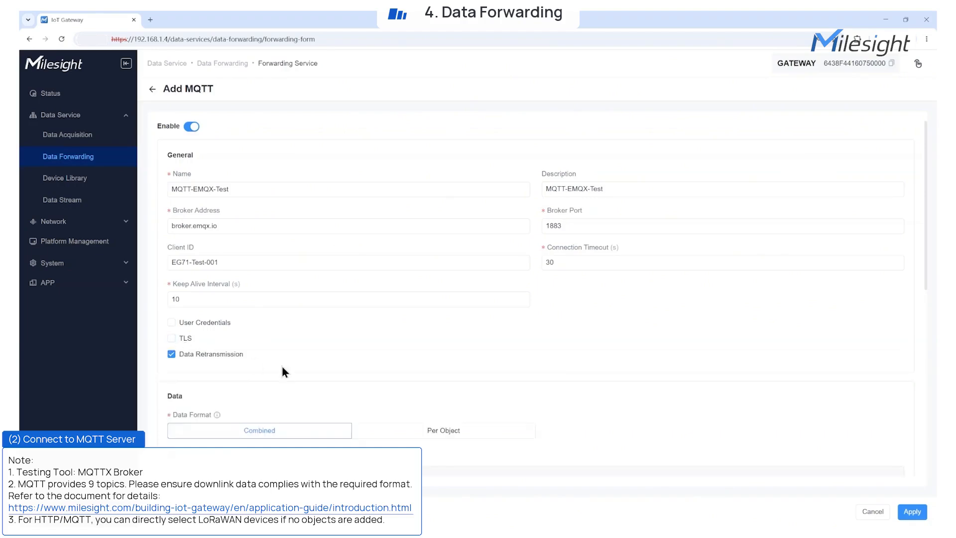
Keep Combined format; uncheck objectName, applicationID, applicationName and gatewayTime, keeping gatewaySN
scroll(283, 371, down, 3)
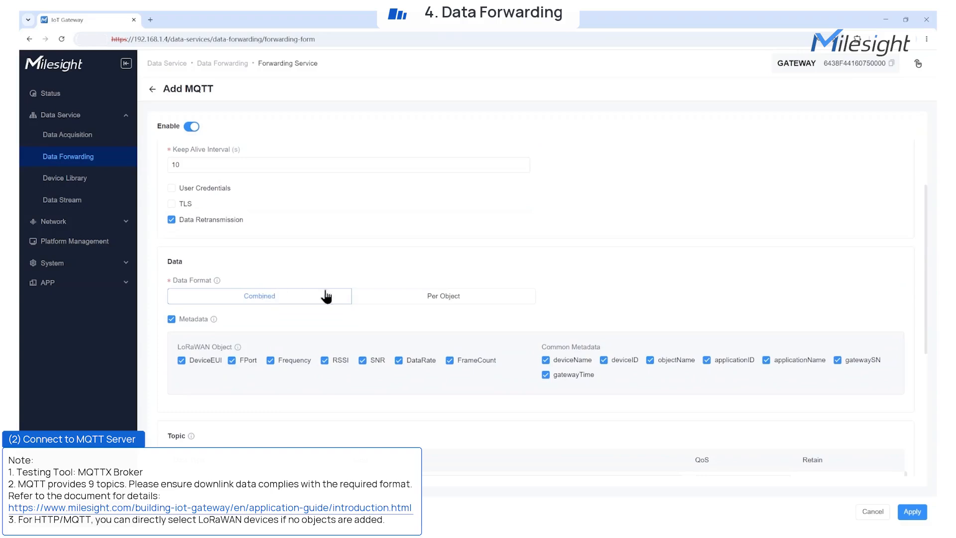
mouse_move(217, 281)
scroll(315, 291, down, 5)
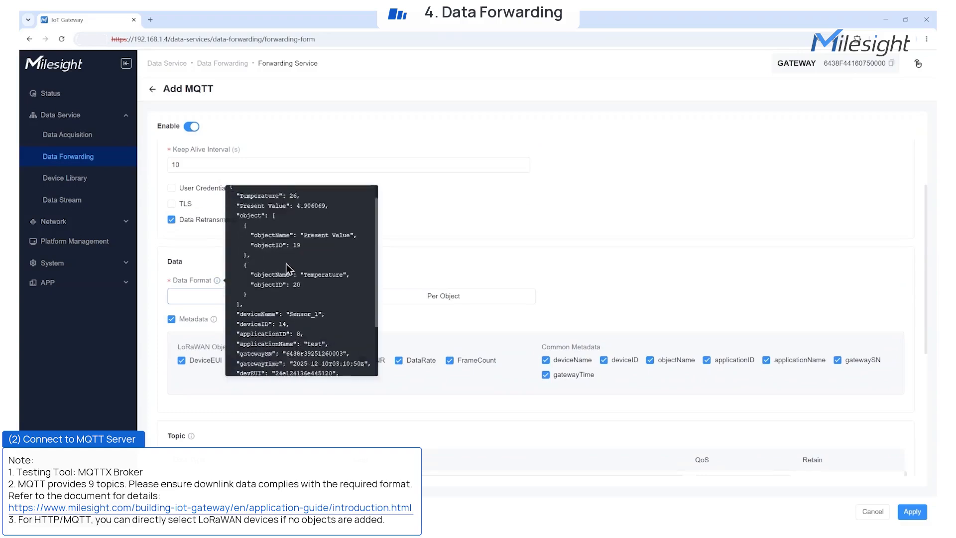
scroll(315, 291, up, 2)
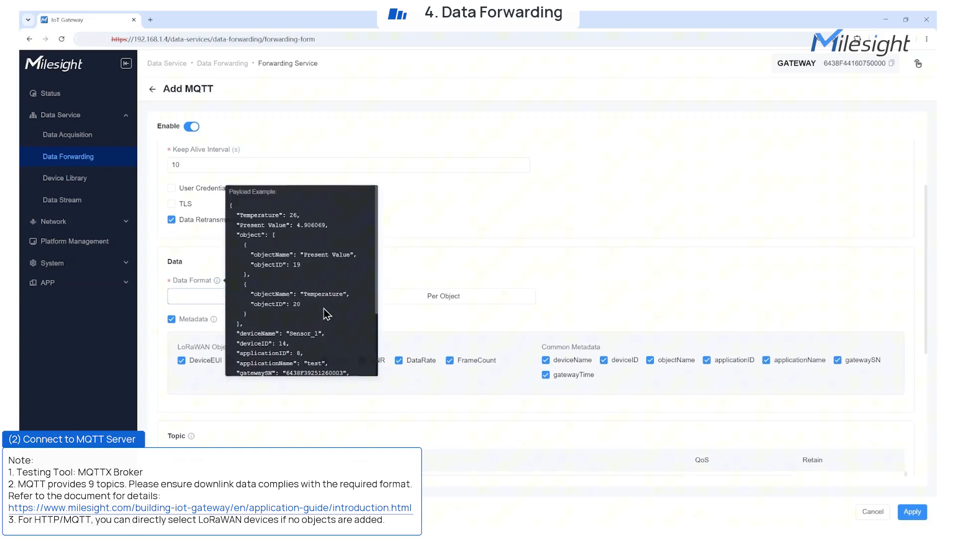
click(418, 299)
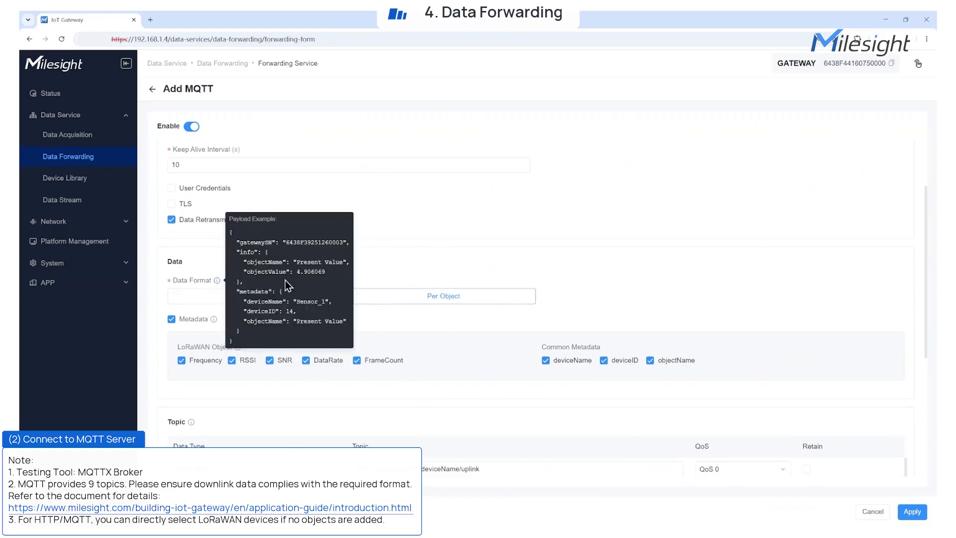
click(330, 297)
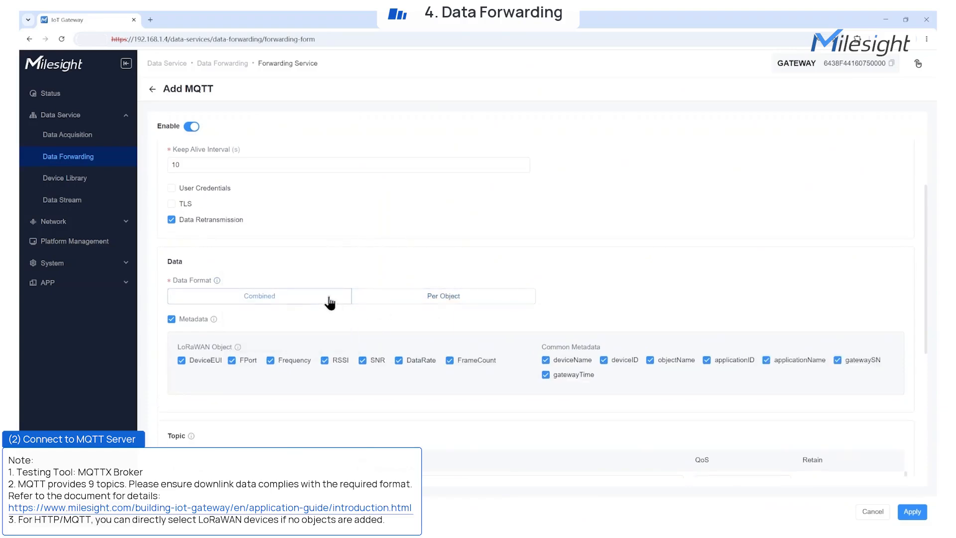
click(650, 361)
click(707, 360)
click(766, 360)
click(837, 359)
click(571, 378)
click(837, 360)
Clear the default topics and set the uplink data topic to eg71/test/device_data
scroll(511, 397, down, 4)
drag(522, 303, 356, 303)
key(BackSpace)
drag(498, 327, 359, 328)
key(BackSpace)
key(alt+Tab)
click(380, 303)
text(eg71/test/device_data)
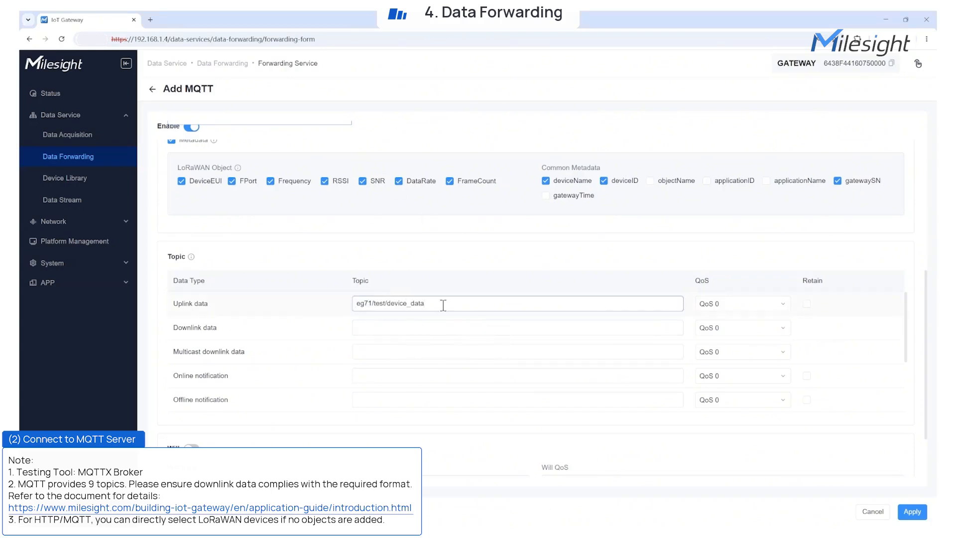
Give uplink data QoS 1 with Retain, leave Will off, and save the service
click(732, 304)
click(718, 341)
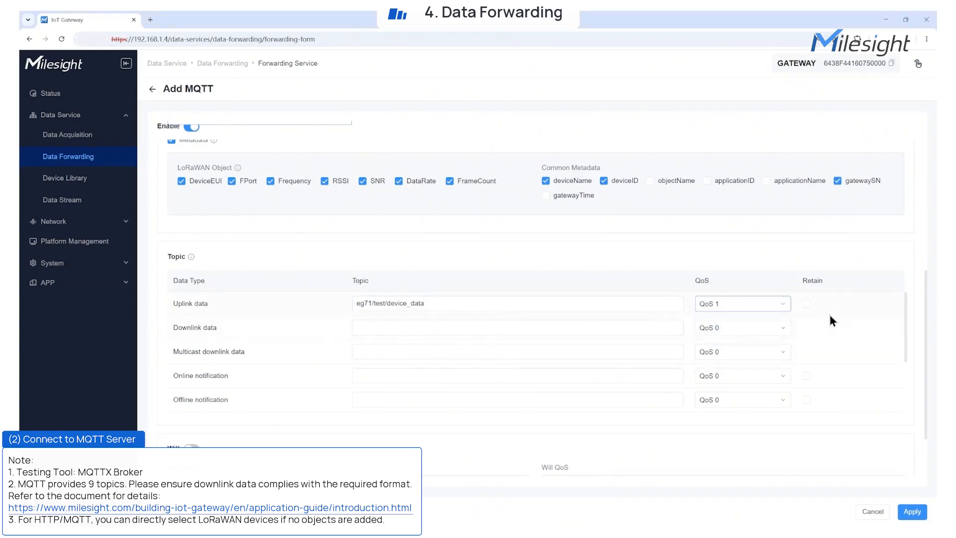
click(806, 304)
scroll(709, 413, down, 2)
scroll(603, 461, down, 2)
click(192, 372)
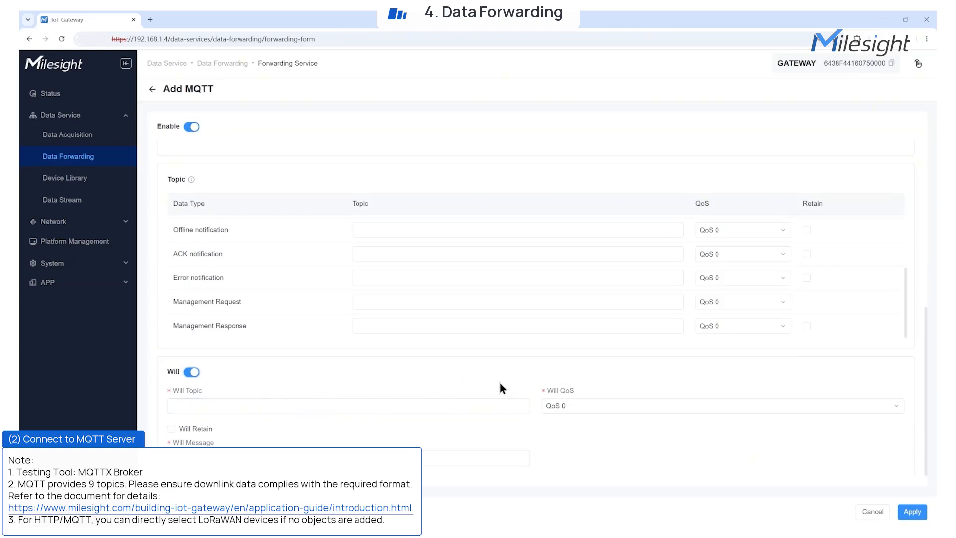
click(192, 372)
click(912, 511)
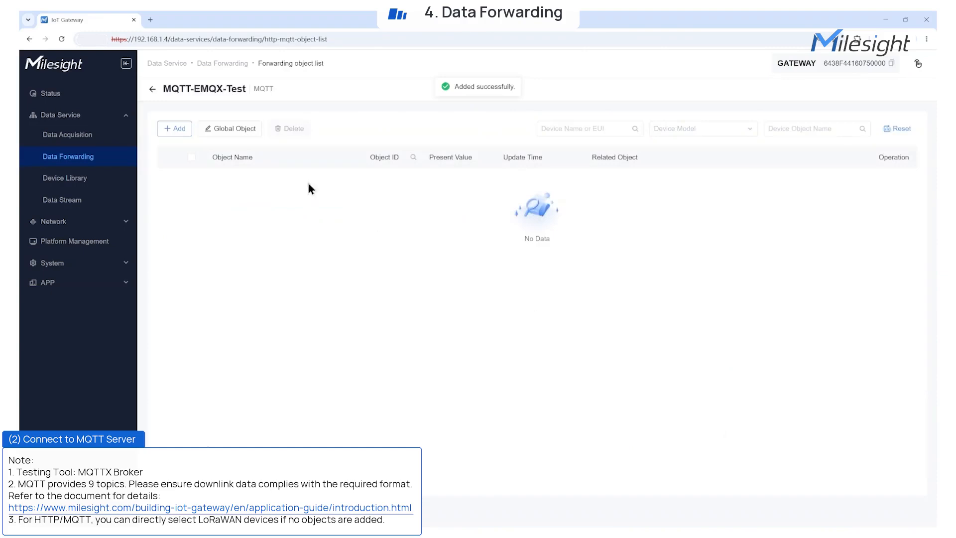
Add VS341's objects to MQTT-EMQX-Test and review them in the expanded list
click(180, 130)
click(247, 319)
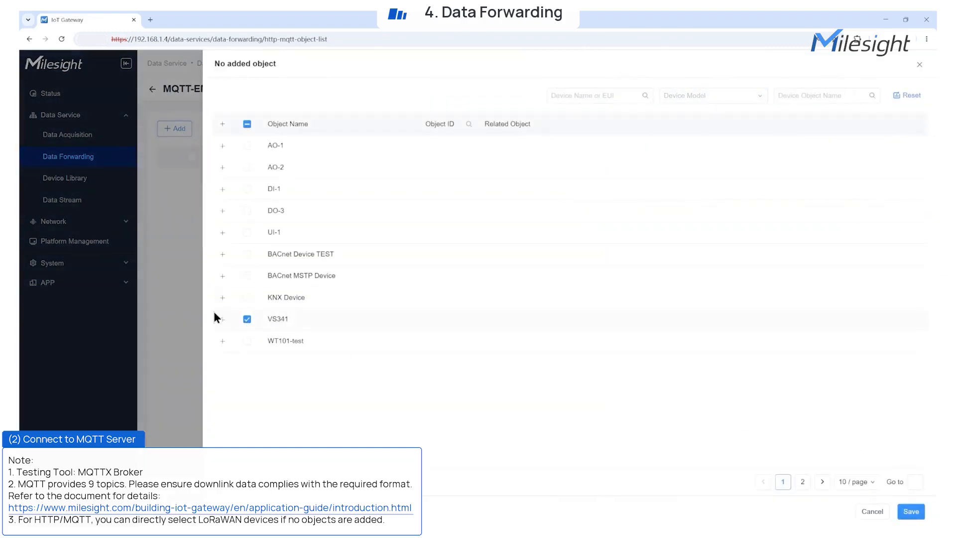
click(911, 511)
click(169, 179)
scroll(424, 300, down, 3)
scroll(424, 300, up, 6)
Switch to MQTTX and connect to the broker using the EMQX-Test connection
click(153, 89)
key(alt+Tab)
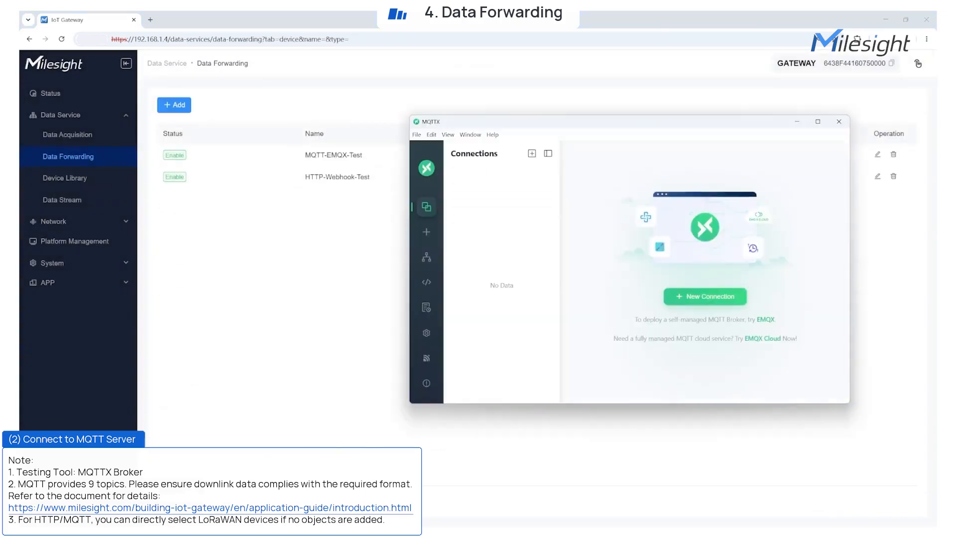
click(724, 290)
click(655, 207)
click(657, 228)
click(811, 155)
Add a subscription to the topic eg71/test/#
click(616, 179)
drag(555, 213, 492, 215)
text(eg71/test/#)
scroll(632, 367, down, 3)
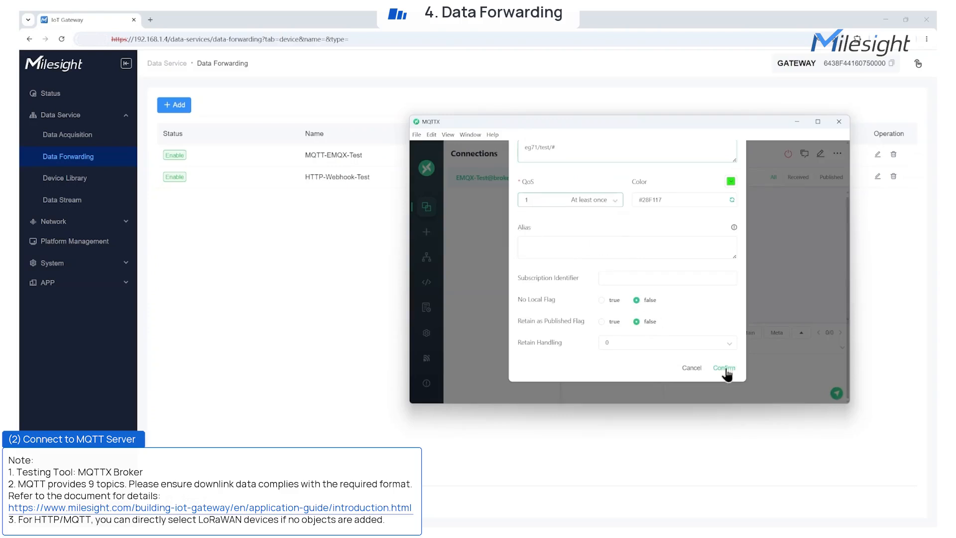
click(721, 367)
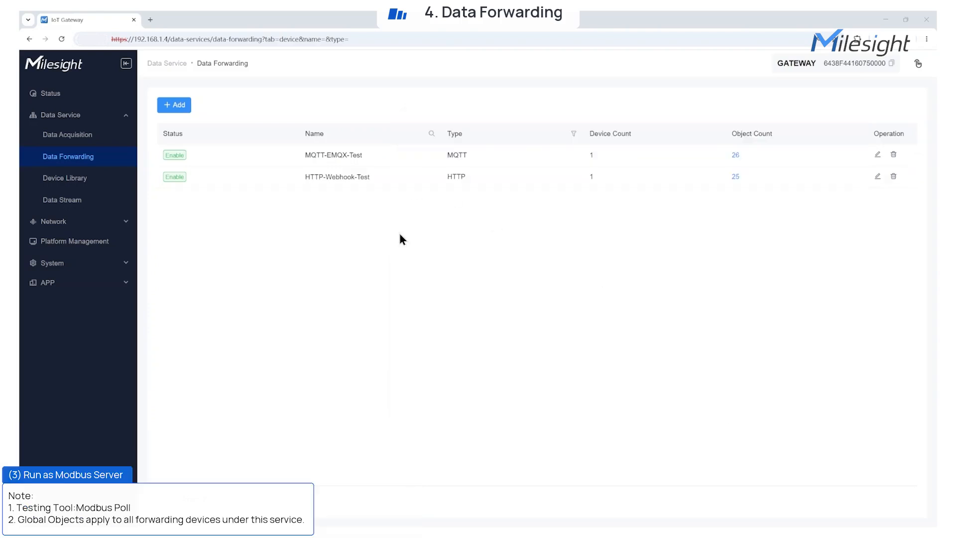
Add a Modbus service named Modbus-Server-Test, type Modbus TCP, on interface ETH-1
mouse_move(184, 112)
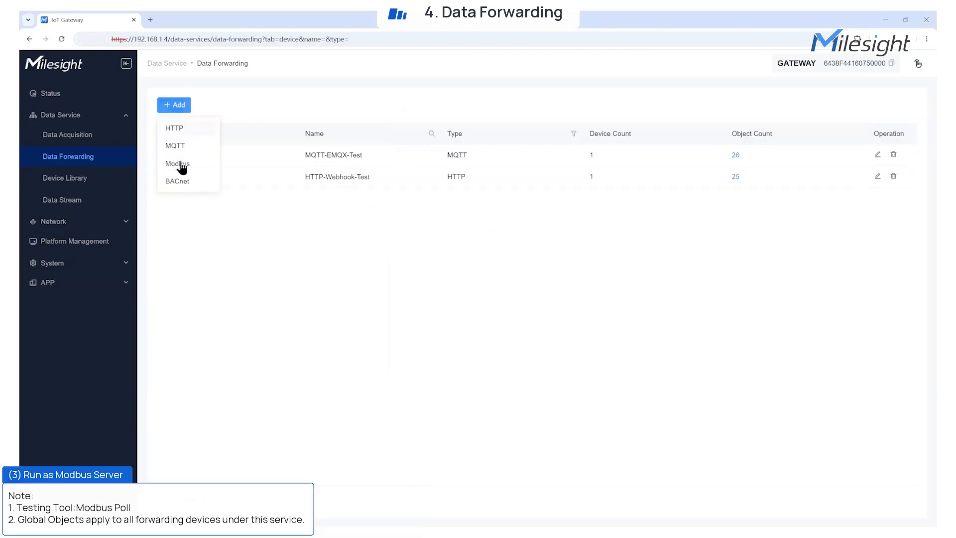
click(181, 164)
click(262, 191)
click(263, 214)
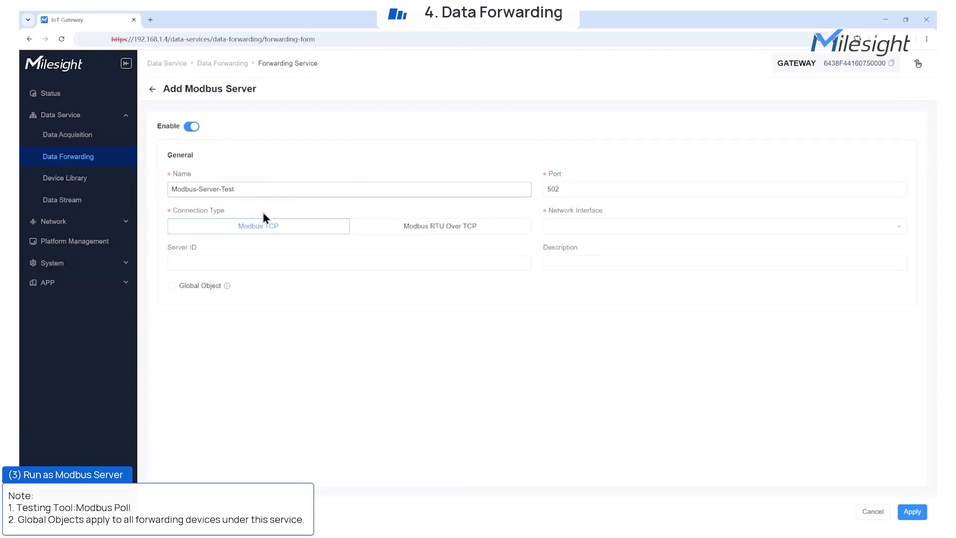
click(382, 229)
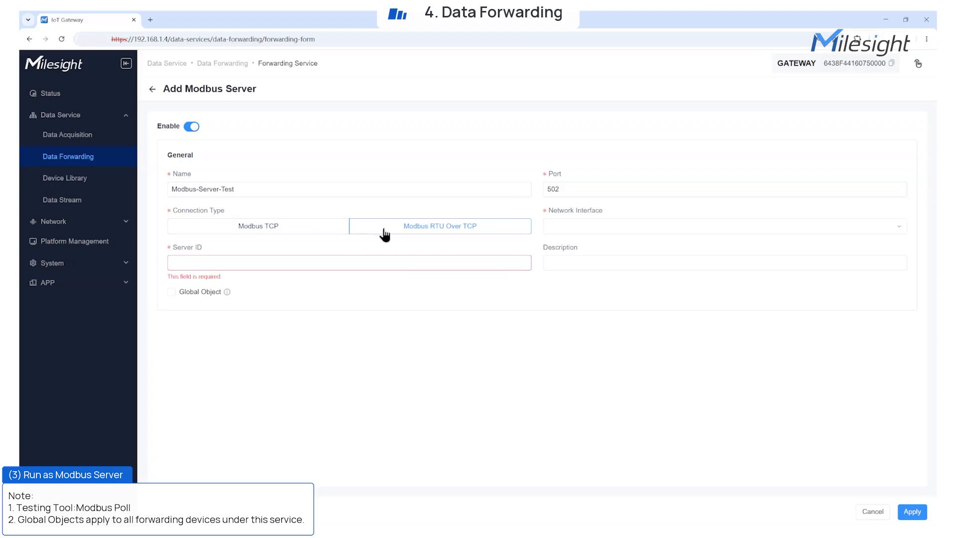
click(285, 230)
click(561, 227)
click(562, 247)
Set Server ID 1, description Modbus-Server-Test, enable Global Object, and apply
click(454, 262)
text(1)
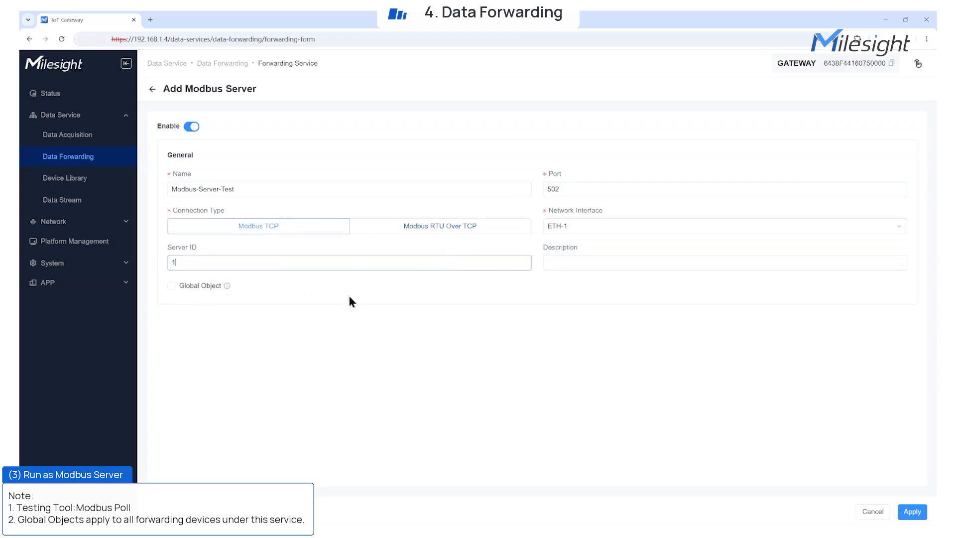
click(577, 263)
click(607, 280)
click(171, 285)
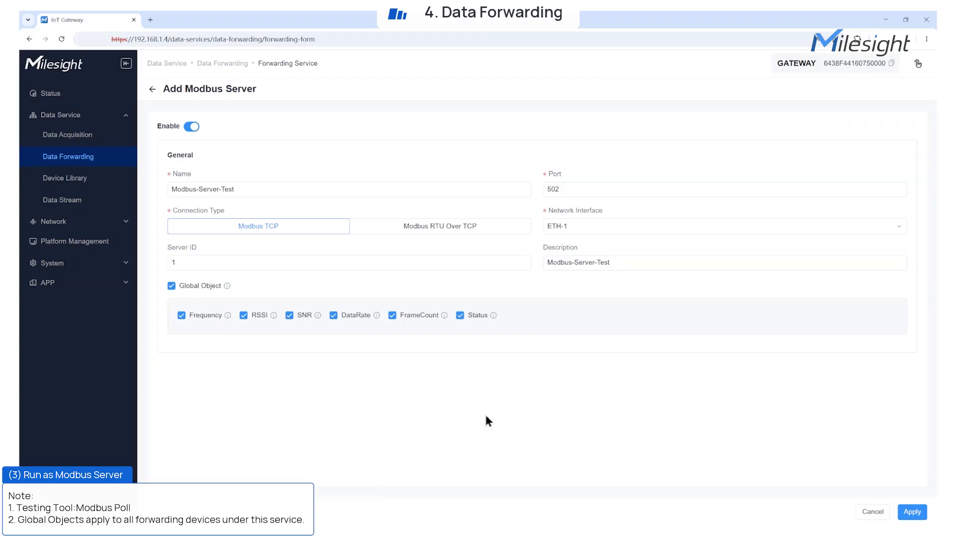
click(912, 511)
Add only WT101-test's Ambient Temperature to the forwarded objects and save
click(172, 128)
click(248, 342)
click(223, 342)
scroll(332, 384, down, 7)
scroll(333, 384, up, 4)
click(247, 207)
click(247, 228)
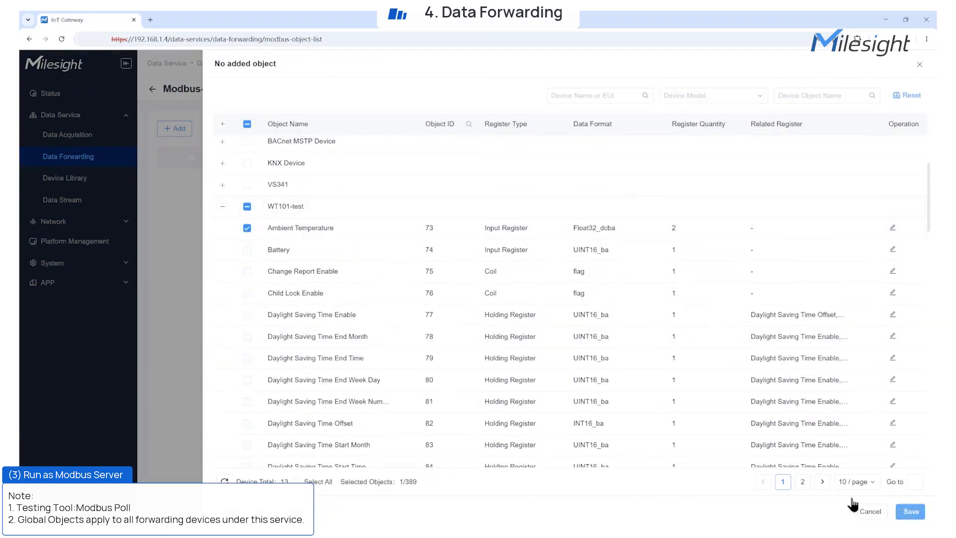
click(911, 511)
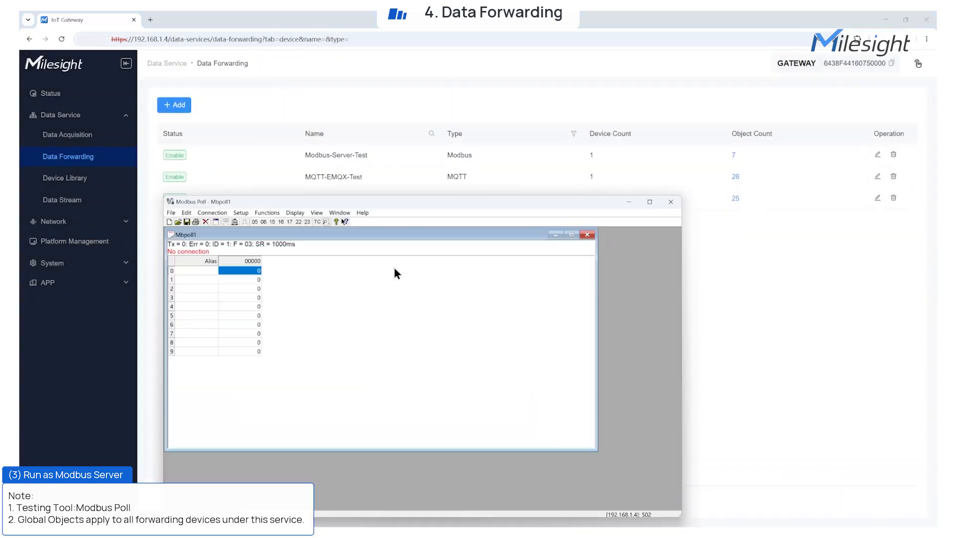
Connect Modbus Poll to the gateway at 192.168.1.4 over Modbus TCP/IP
click(222, 213)
click(220, 222)
click(390, 302)
click(390, 312)
double_click(356, 408)
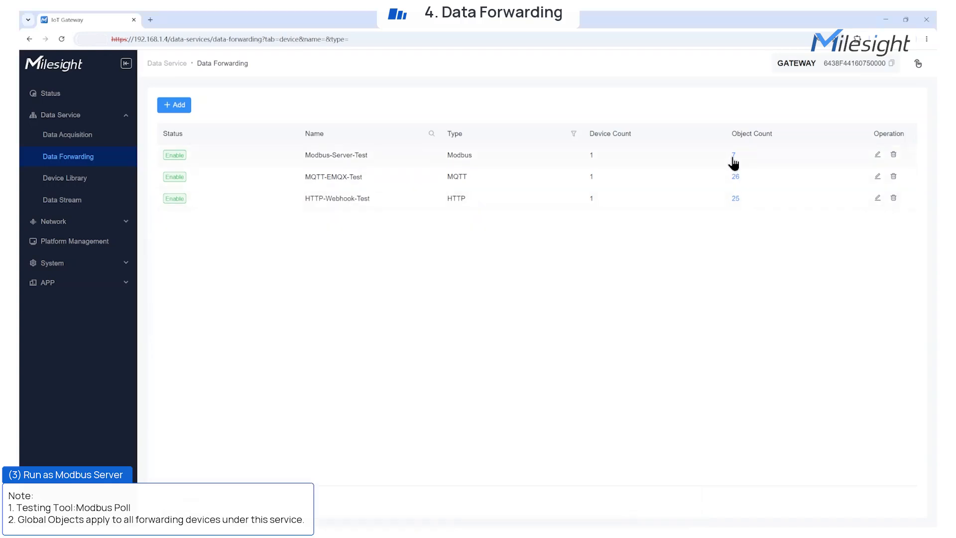
Check Ambient Temperature's register settings in the Modbus server's WT101-test objects
click(733, 156)
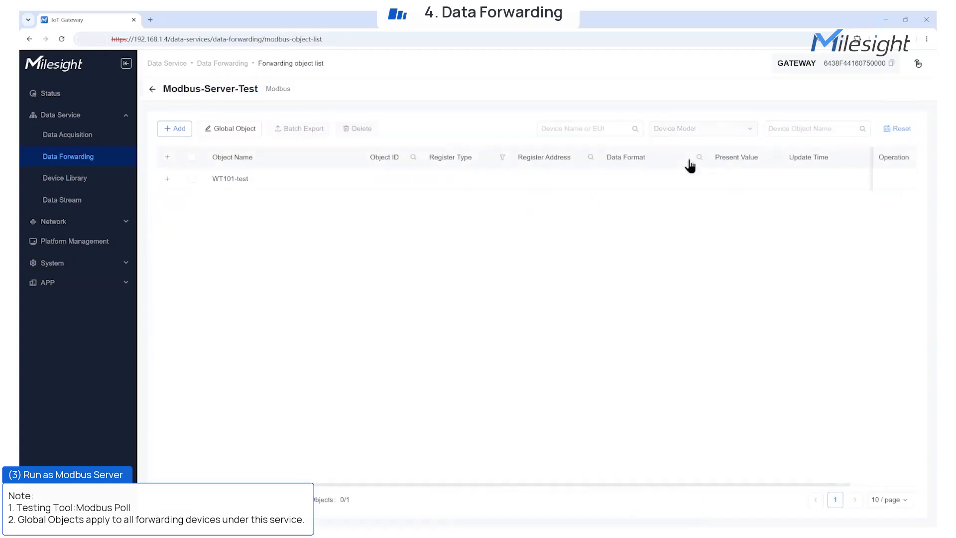
click(168, 179)
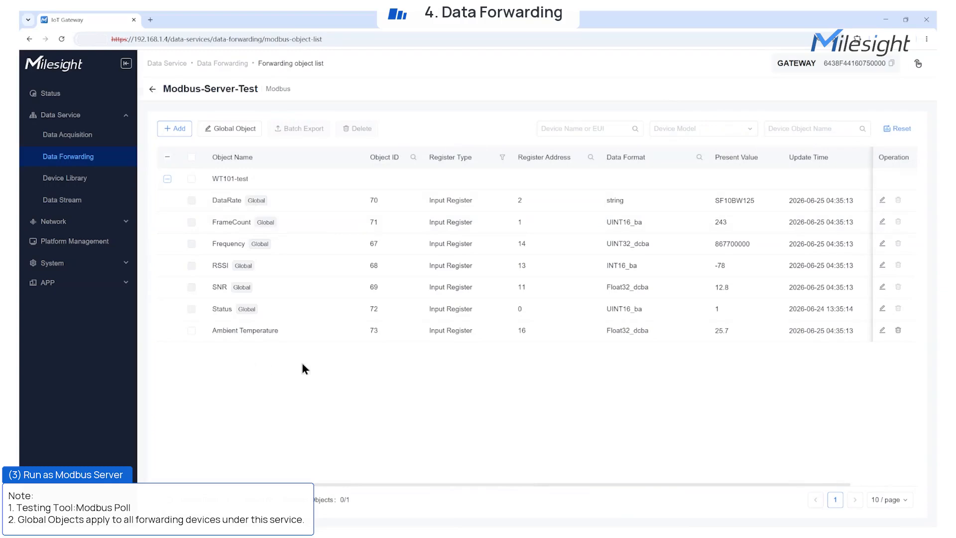
click(882, 330)
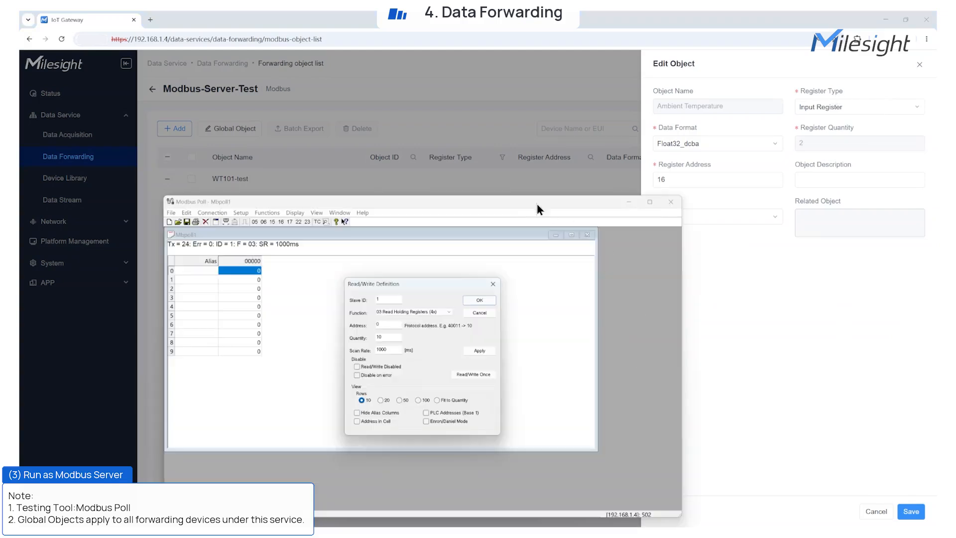
Set the read definition to function 04 input registers starting at address 16
click(417, 313)
click(408, 332)
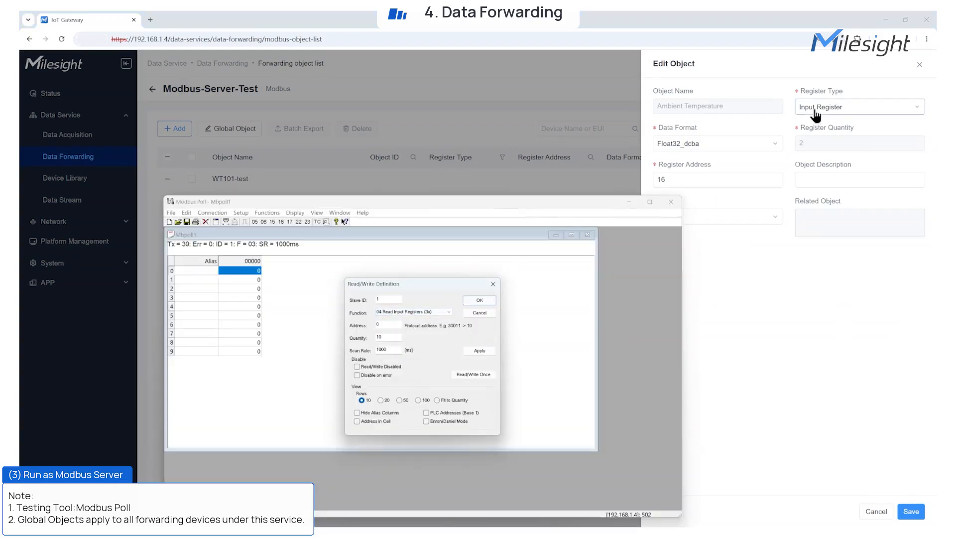
double_click(388, 324)
text(16)
click(386, 338)
click(486, 301)
Display the value as a DCBA float, showing 25.7, then close Modbus Poll
click(249, 324)
click(294, 213)
click(315, 359)
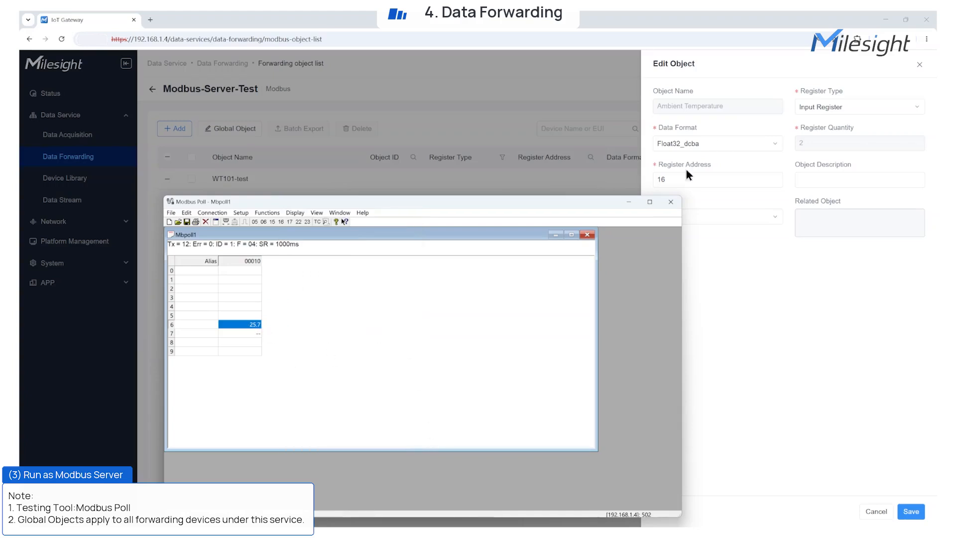
click(671, 202)
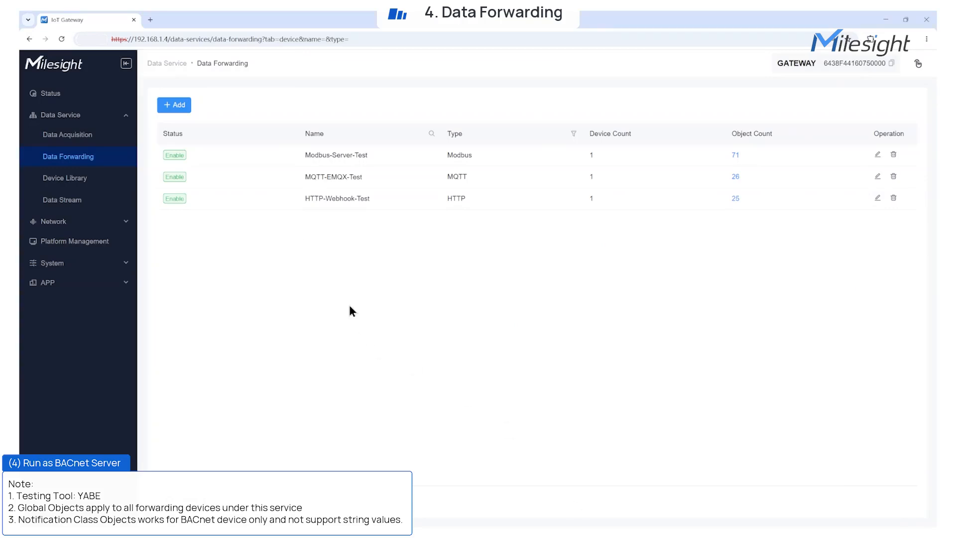
Add a BACnet service named BACnet Forward Test on interface ETH-1
click(169, 108)
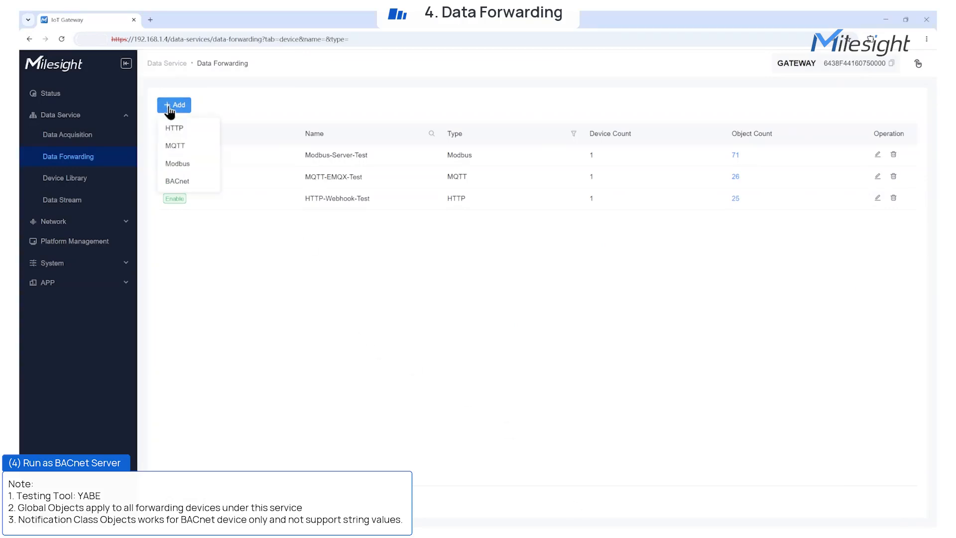
click(179, 181)
text(BACnet Forward)
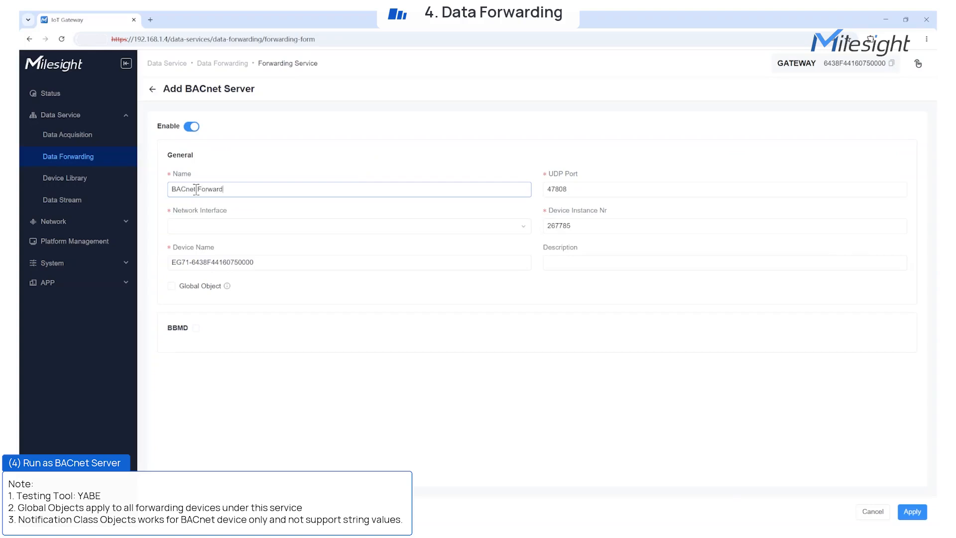
text( Test)
click(518, 230)
click(471, 249)
Change the device name to EG71-Test and enable Global Object
click(501, 262)
drag(195, 266, 273, 269)
key(BackSpace)
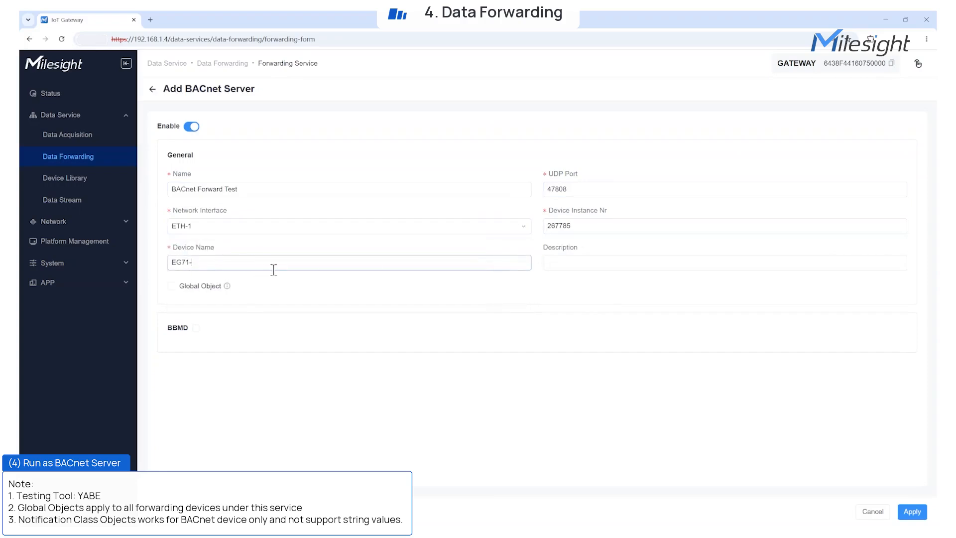
text(Test)
mouse_move(227, 287)
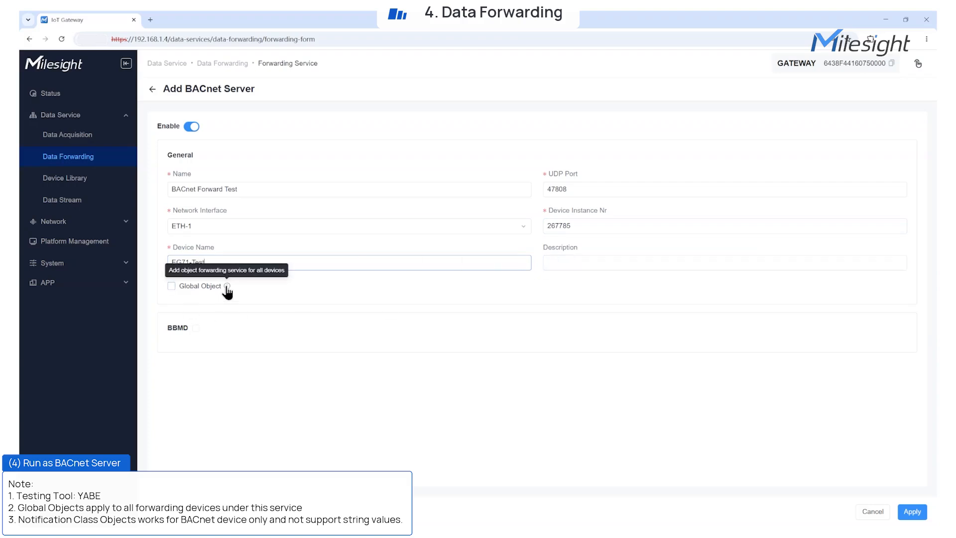
click(171, 287)
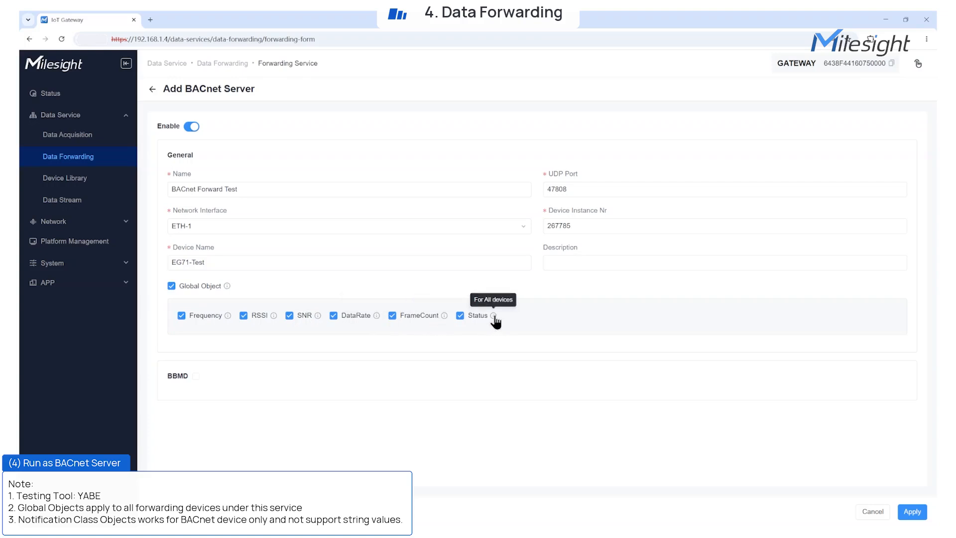
Leave BBMD turned off after viewing its options, and apply the BACnet server
click(195, 377)
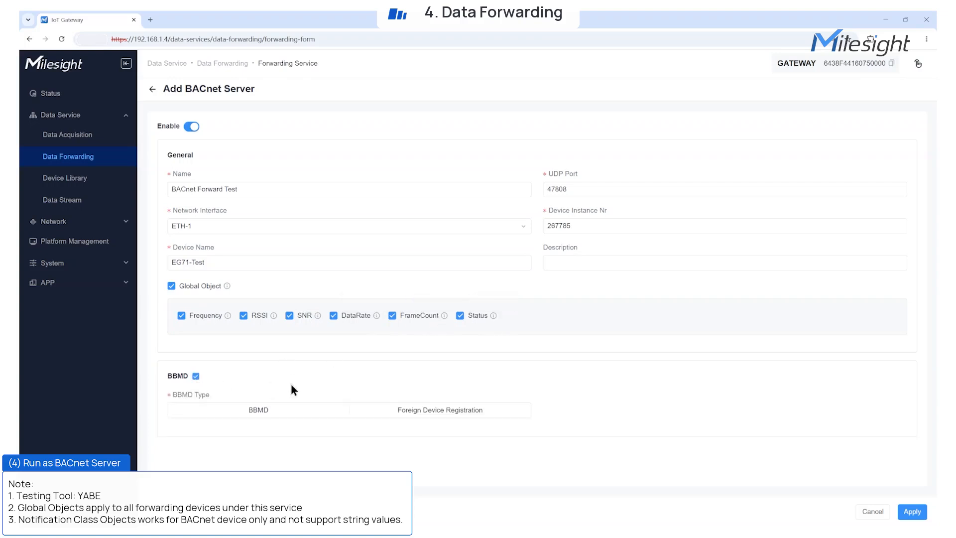
click(262, 411)
click(393, 411)
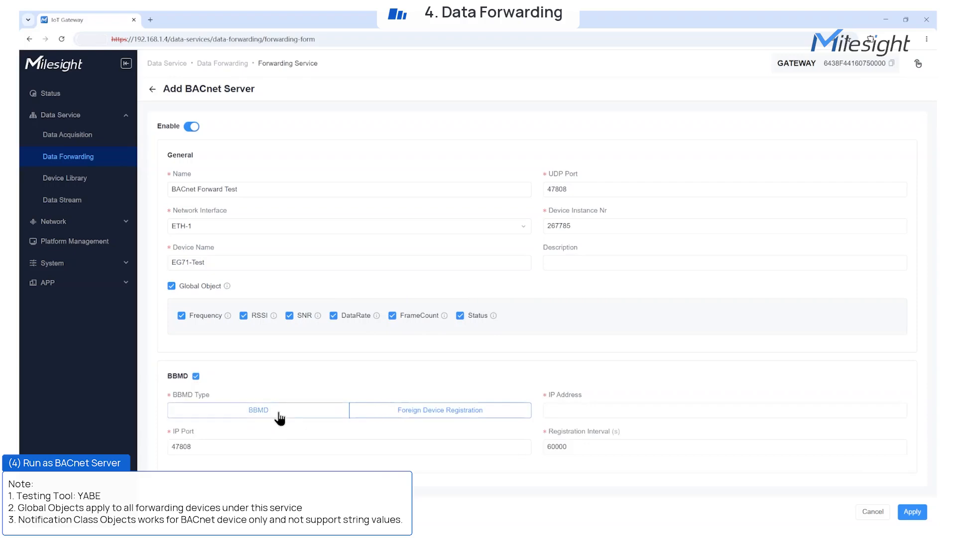
click(195, 375)
click(912, 511)
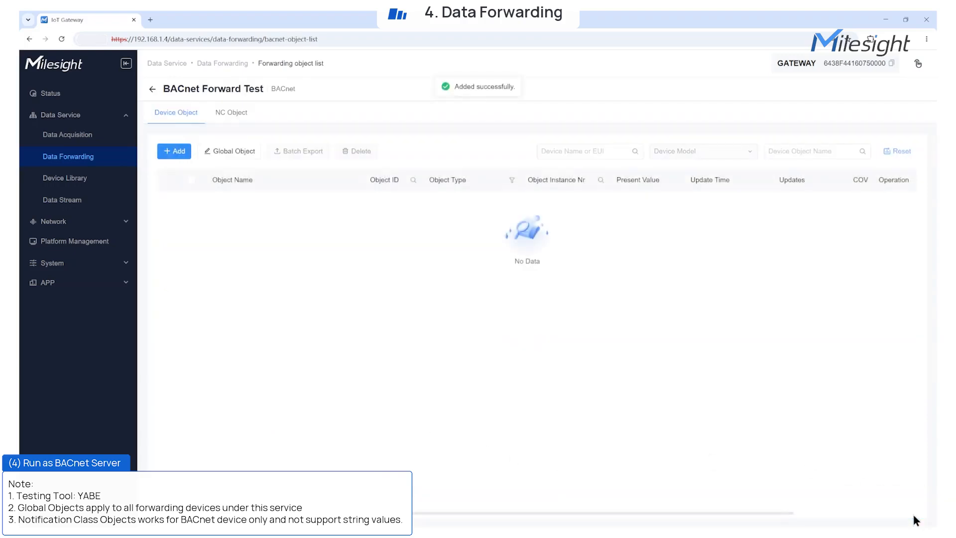
Add WT101.valve_opening to the BACnet Forward Test objects and save
click(160, 155)
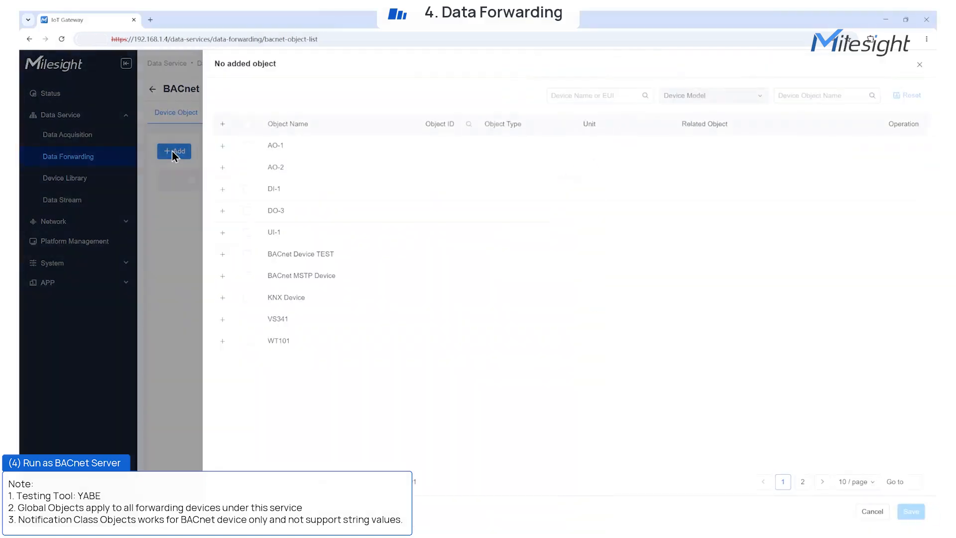
click(222, 340)
click(247, 362)
scroll(401, 411, down, 15)
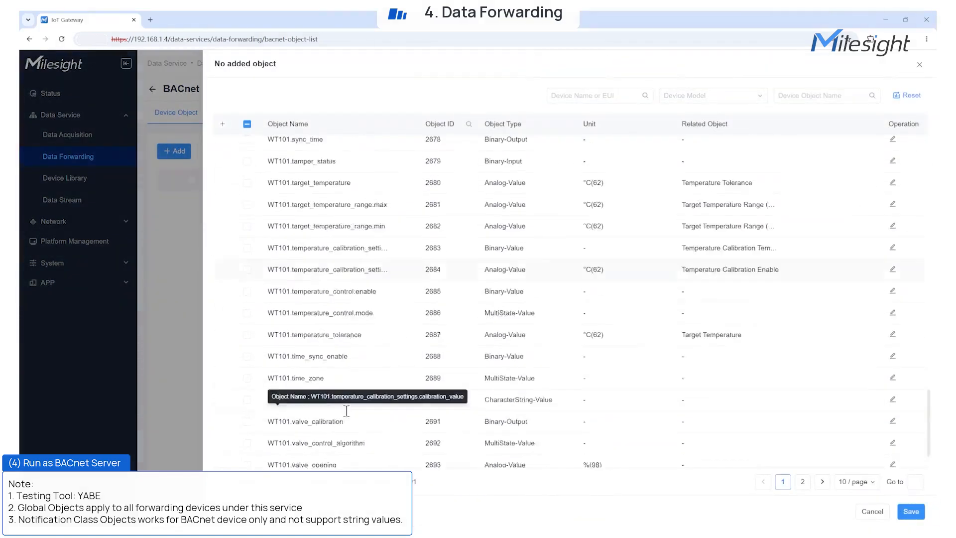
click(247, 413)
click(911, 512)
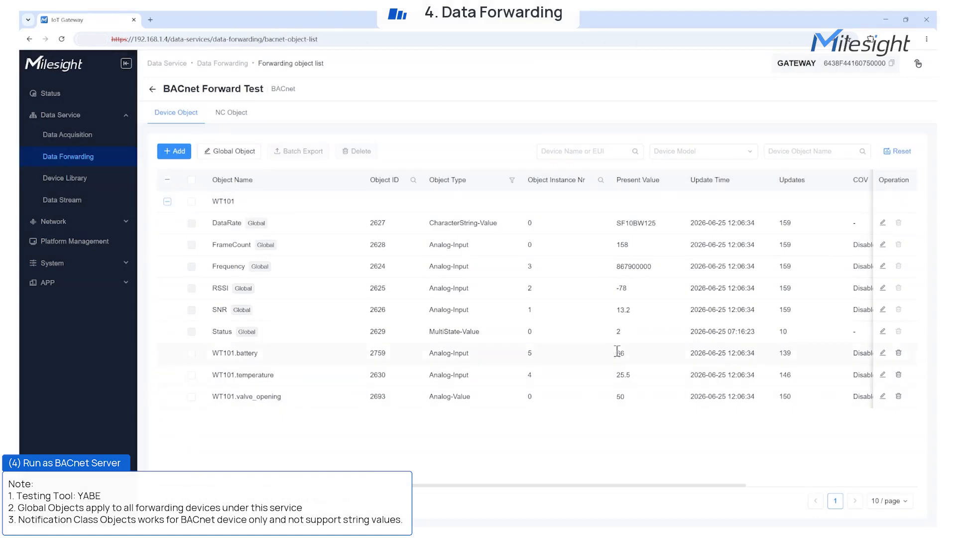
Remove DataRate and FrameCount from the global objects and apply
click(233, 151)
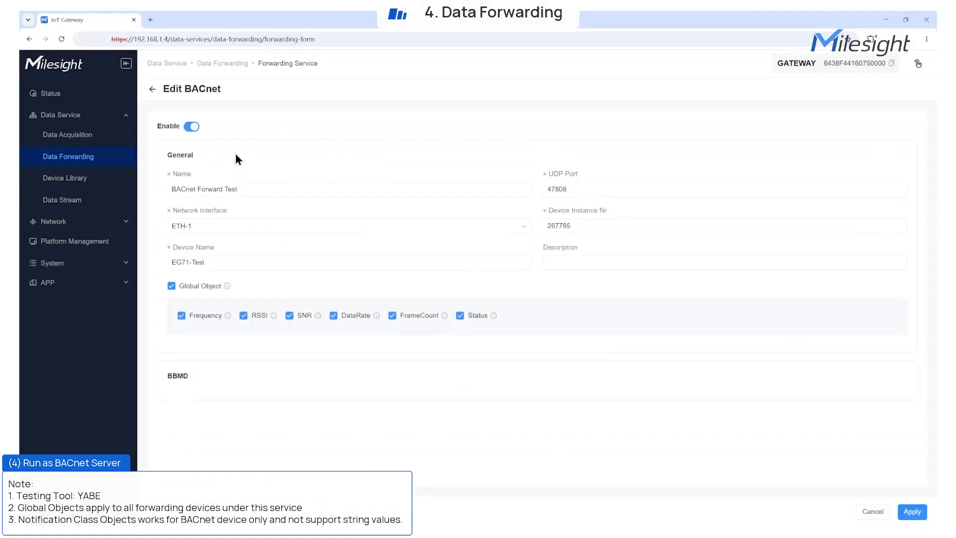
click(333, 315)
click(912, 512)
click(167, 201)
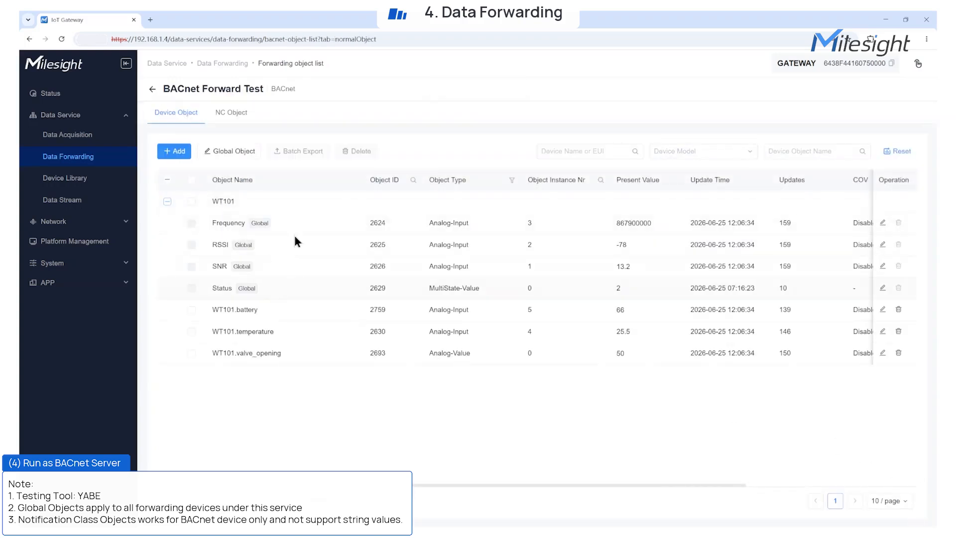
Add notification-class object 'Valave Opening', instance 2, description 'test for alaarminrming'
click(231, 113)
click(174, 151)
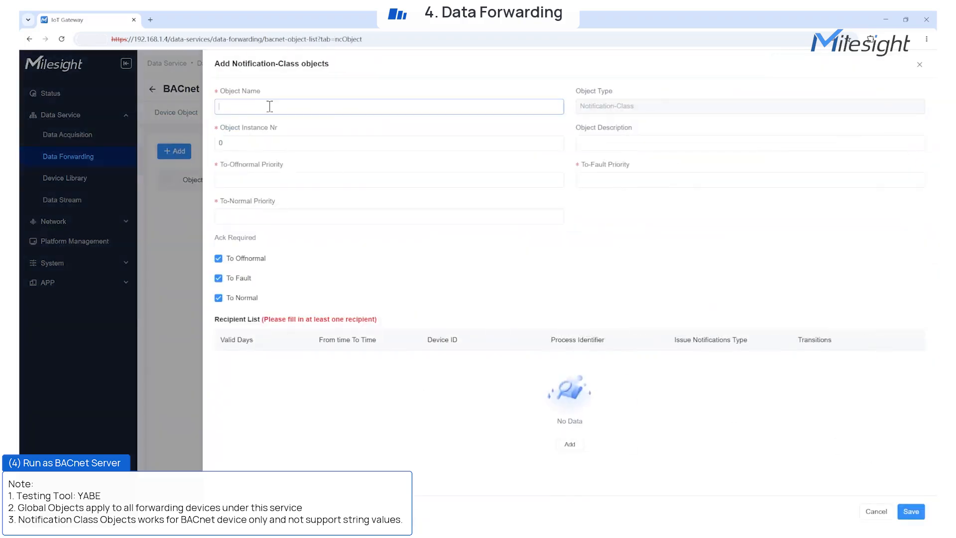
text(Valave Opening)
click(281, 143)
key(BackSpace)
text(2)
click(588, 144)
text(test for alaarming)
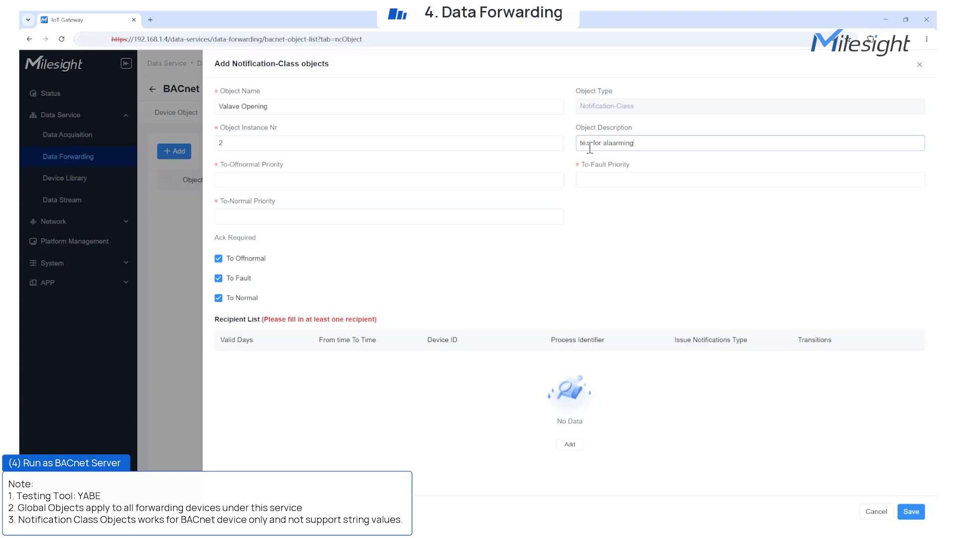
text(rming)
Set the To-Offnormal and To-Fault priorities to 122
click(508, 178)
text(122)
click(583, 178)
text(122)
click(518, 216)
text(122)
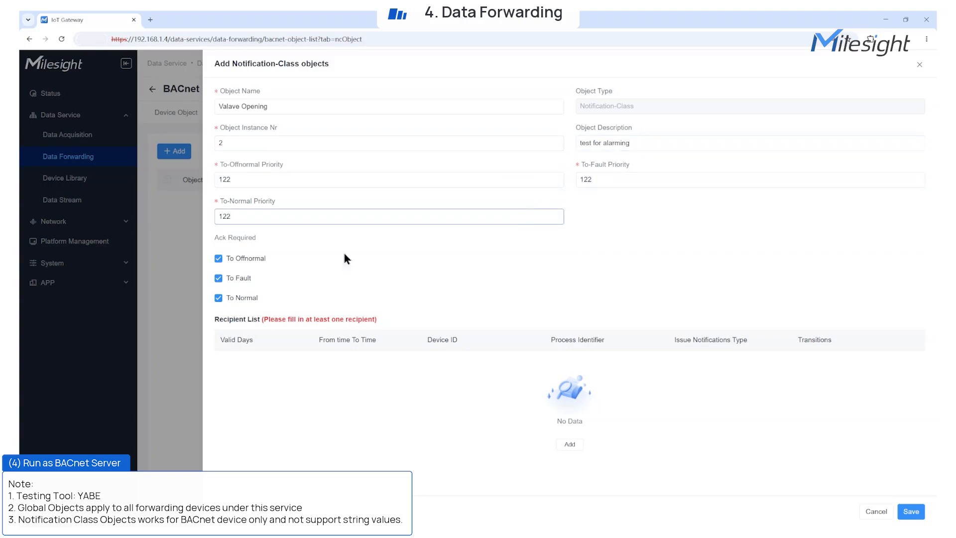
Add a recipient with Device ID 1 and Process 1, then save the object
click(570, 444)
click(299, 362)
click(483, 362)
text(1)
click(592, 363)
text(1)
click(779, 363)
click(867, 363)
click(904, 510)
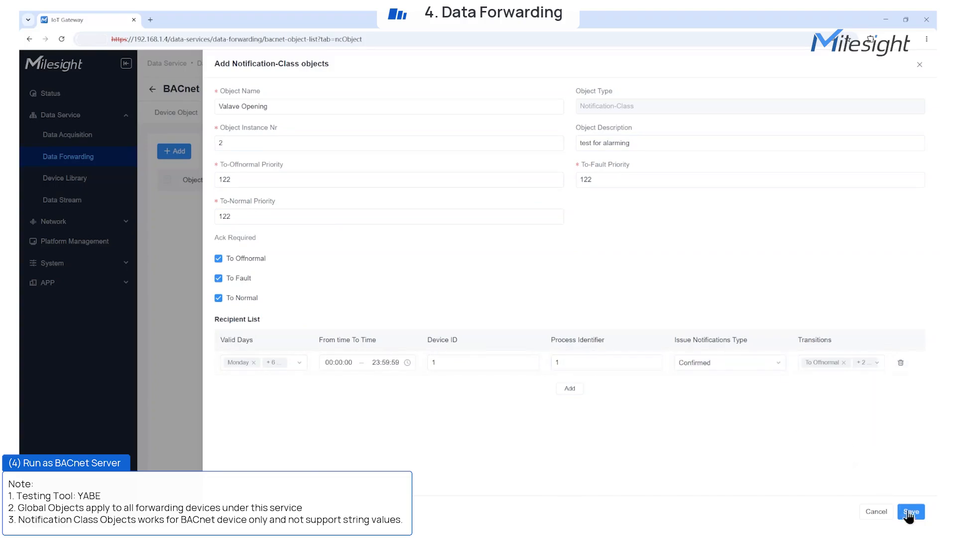
click(176, 113)
click(167, 201)
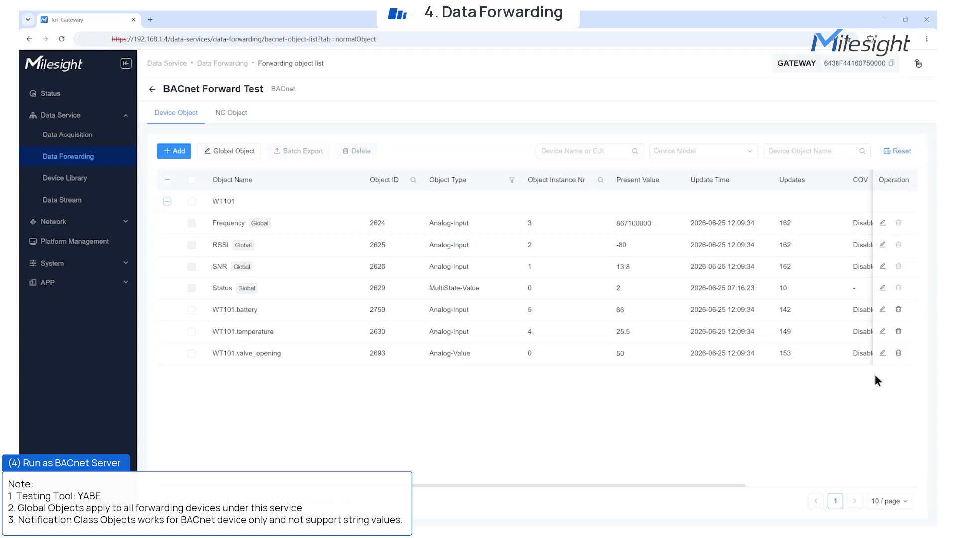
Enable event detection on WT101.valve_opening with Valave Opening, high limit 80, low 20, deadband 1
click(883, 352)
click(677, 256)
click(722, 299)
click(718, 318)
click(772, 338)
key(Tab)
text(80)
click(733, 373)
text(20)
click(803, 372)
text(1)
click(914, 515)
In YABE, add the UDP 47808 network and select the gateway's EG71-Test device
drag(896, 523, 591, 175)
click(211, 201)
click(430, 270)
click(268, 236)
click(233, 294)
Browse WT101.temperature and WT101.valve_opening properties, with valve_opening reading 50
drag(575, 178, 588, 35)
click(262, 172)
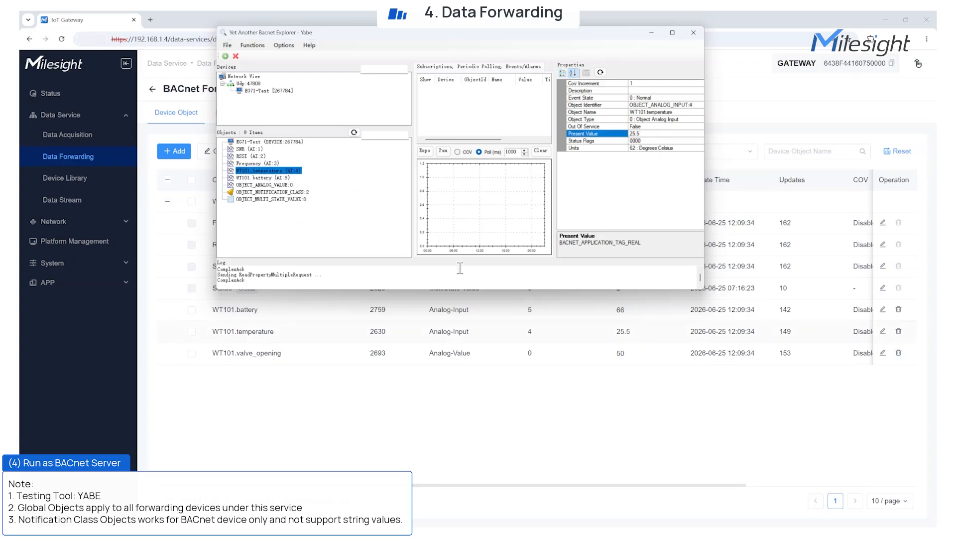
click(269, 184)
scroll(645, 198, down, 1)
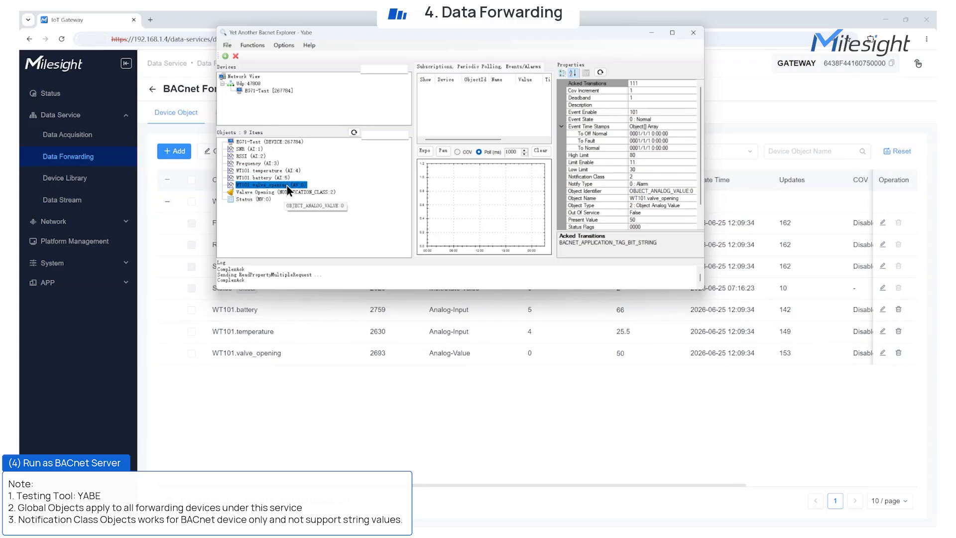
click(460, 398)
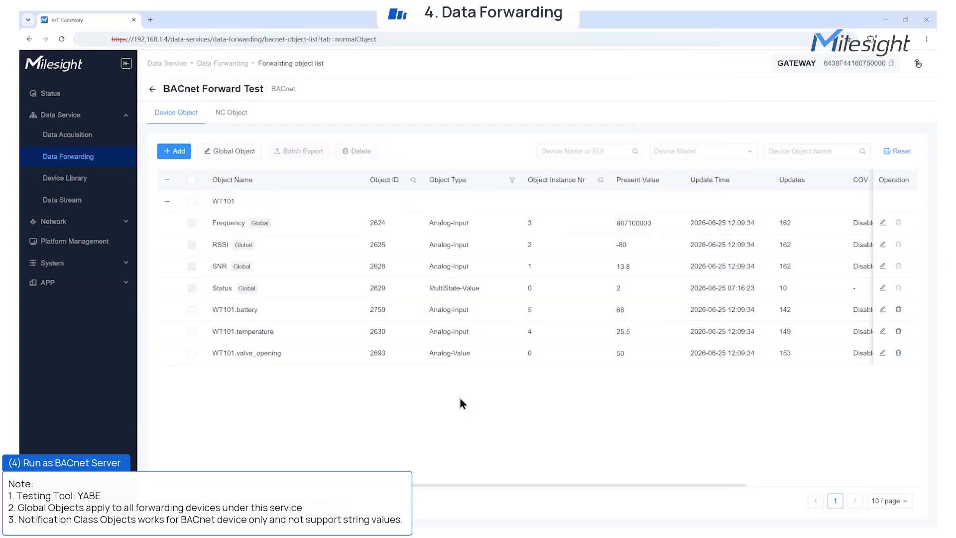
Send WT101 a confirmed downlink with hex payload ffb414 on port 85
click(75, 135)
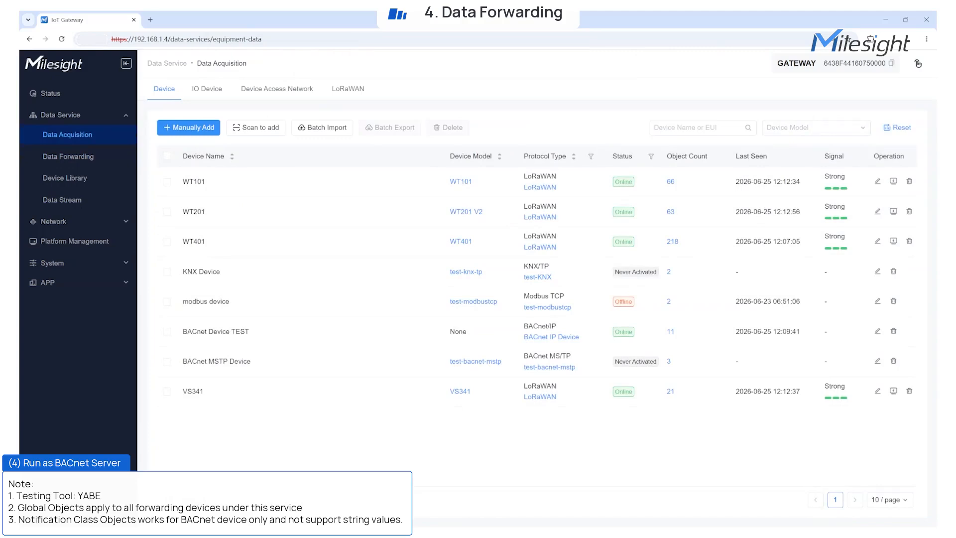
click(894, 181)
click(414, 279)
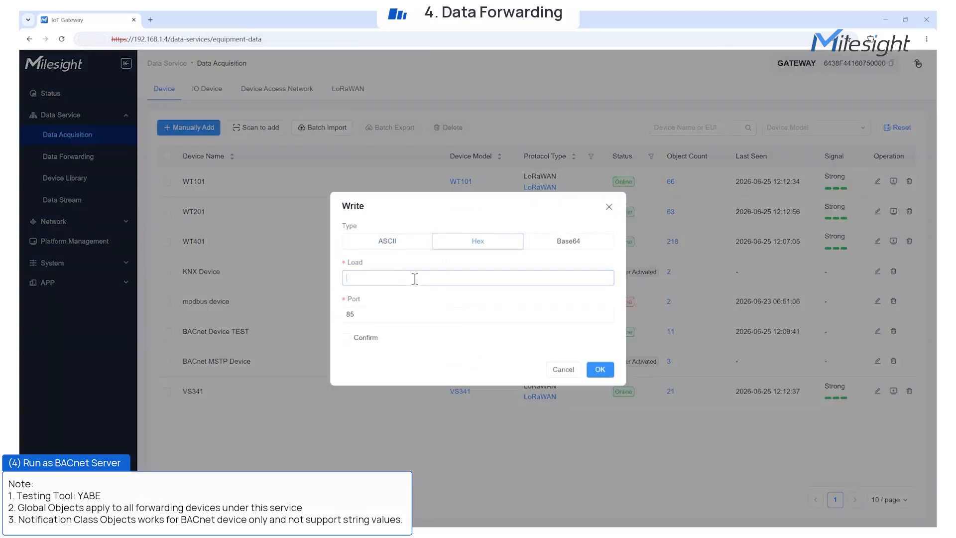
click(346, 337)
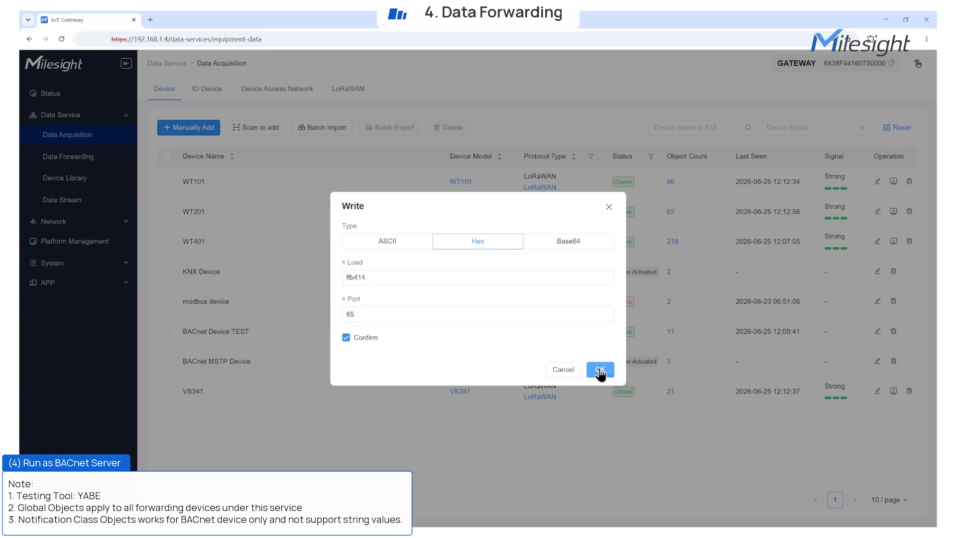
click(600, 369)
Refresh Data Stream until WT101's downlink and ACK records appear, then go to Data Forwarding
click(54, 201)
mouse_move(167, 156)
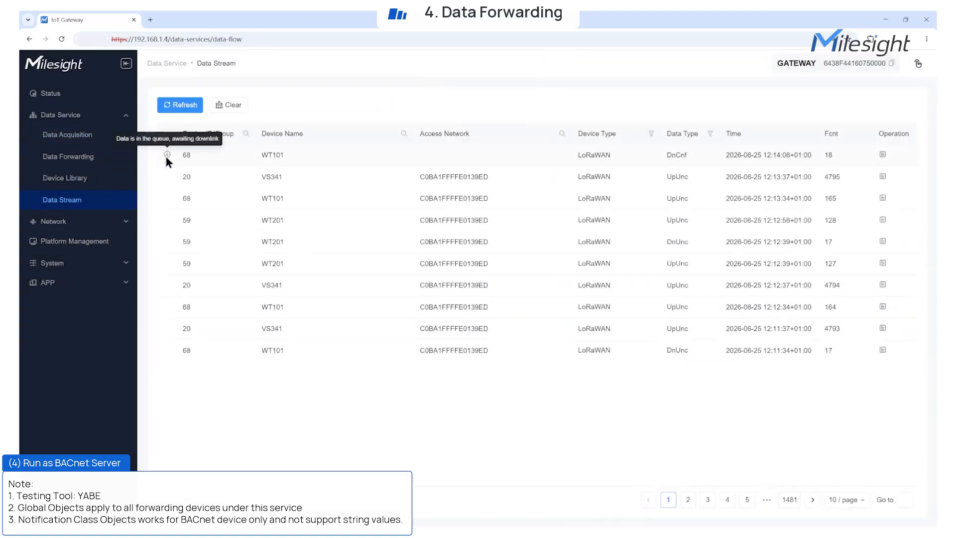
click(184, 108)
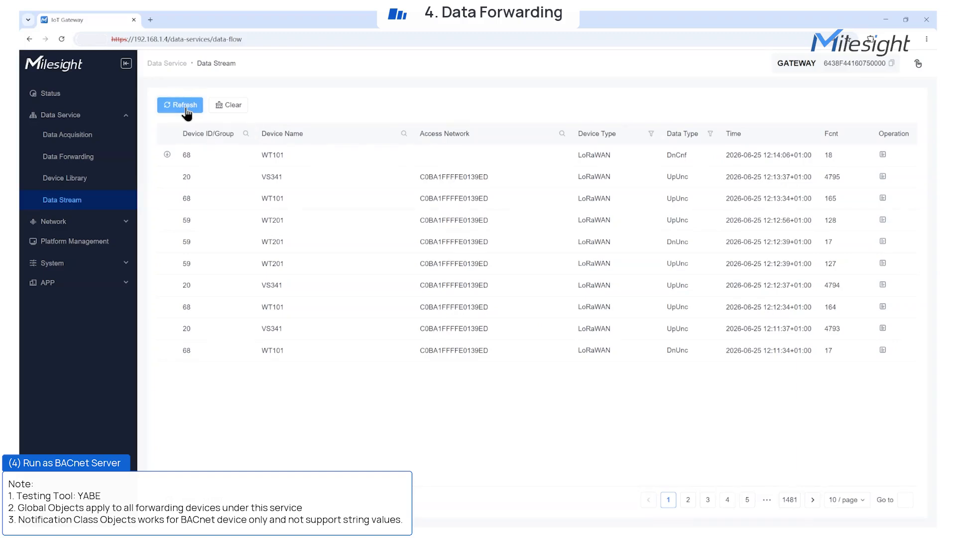
click(185, 113)
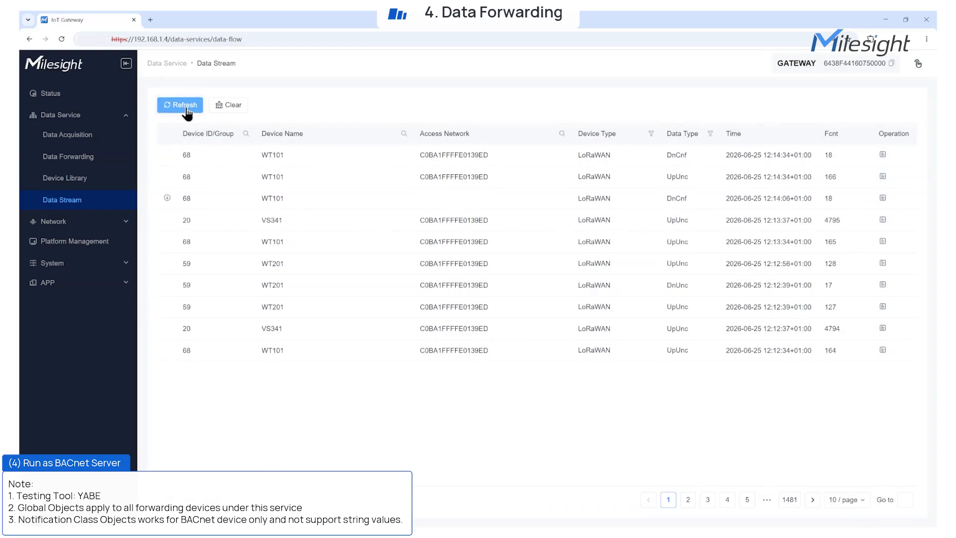
click(189, 114)
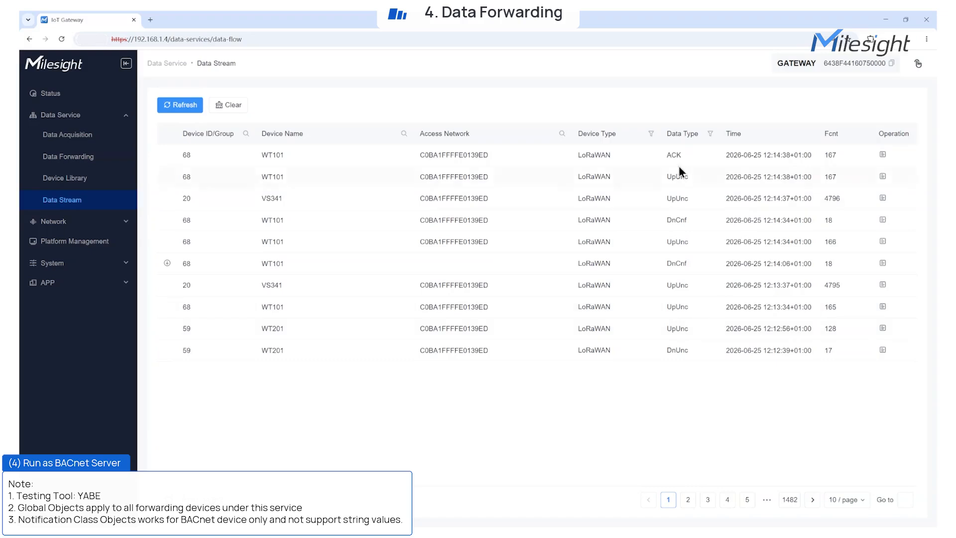
click(92, 158)
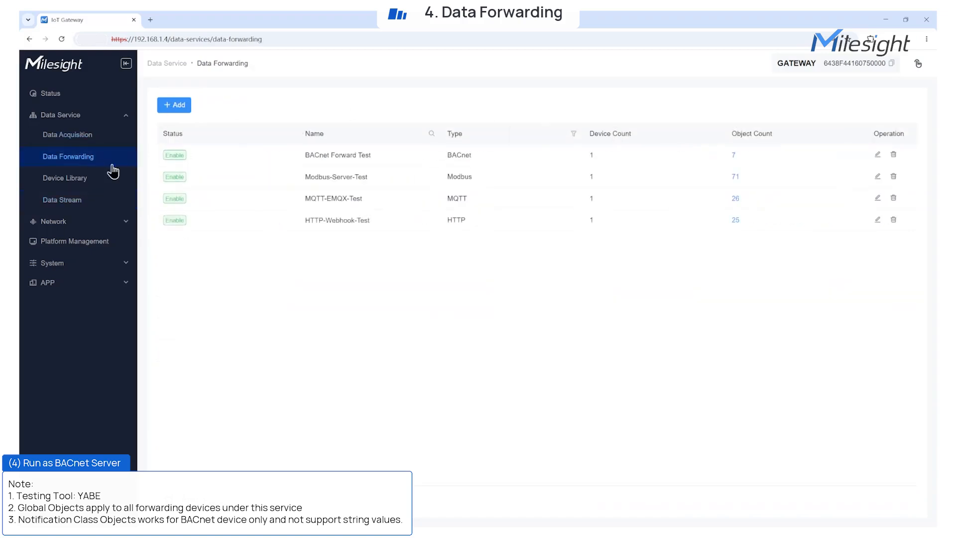
In YABE, refresh WT101.valve_opening showing 20 in Low Limit alarm, and acknowledge the alarm
click(739, 154)
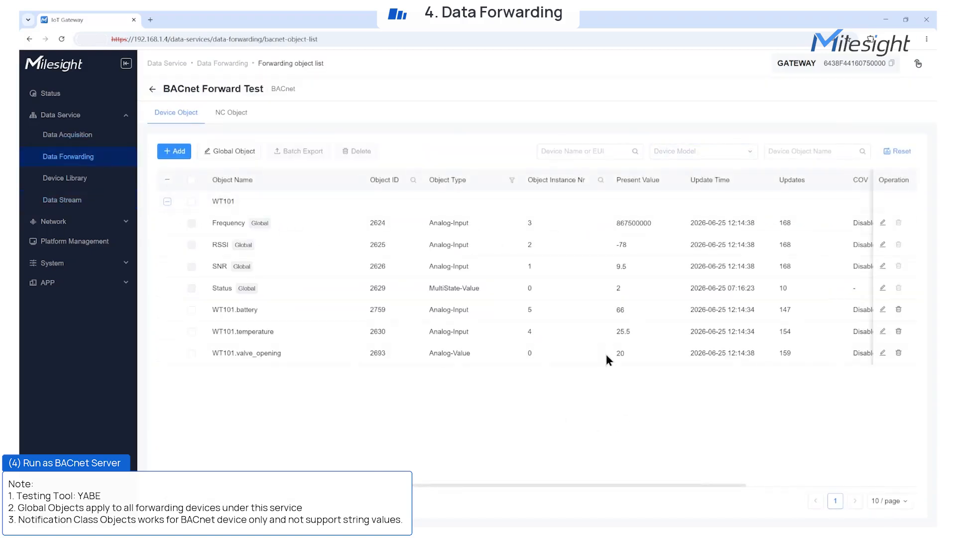
click(642, 533)
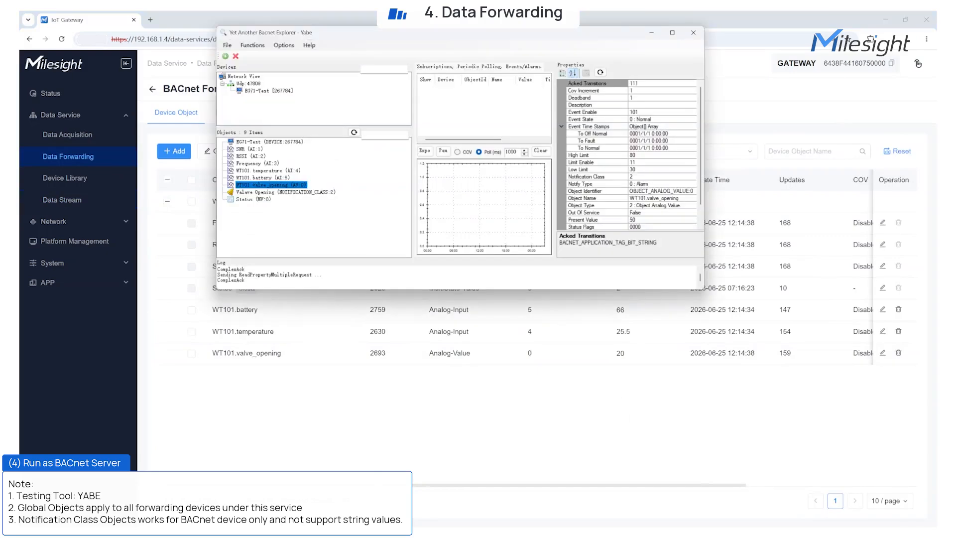
click(286, 191)
click(298, 185)
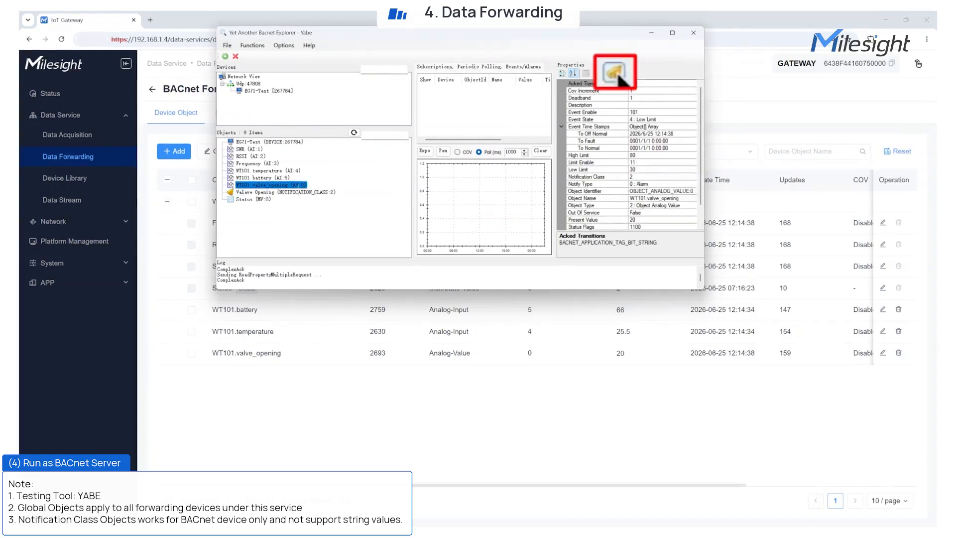
click(617, 74)
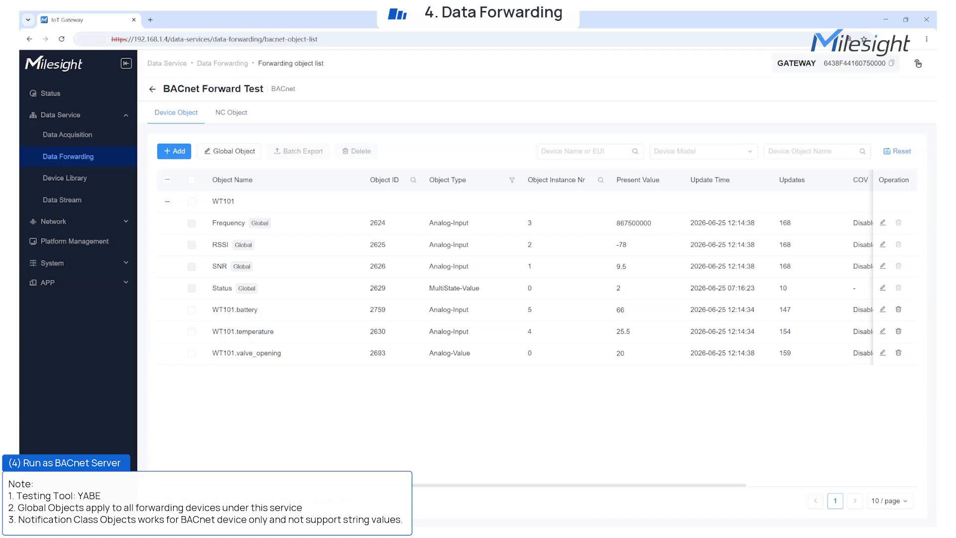
click(153, 89)
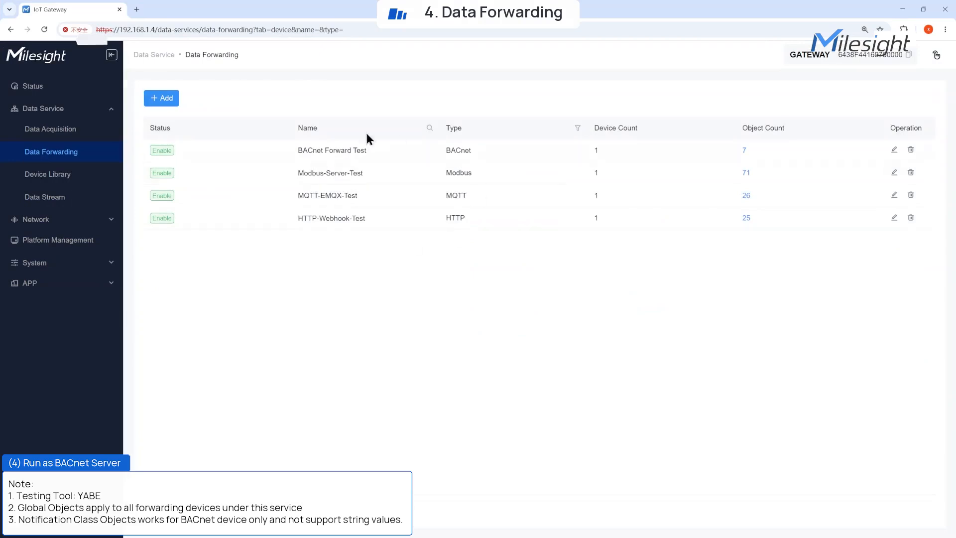